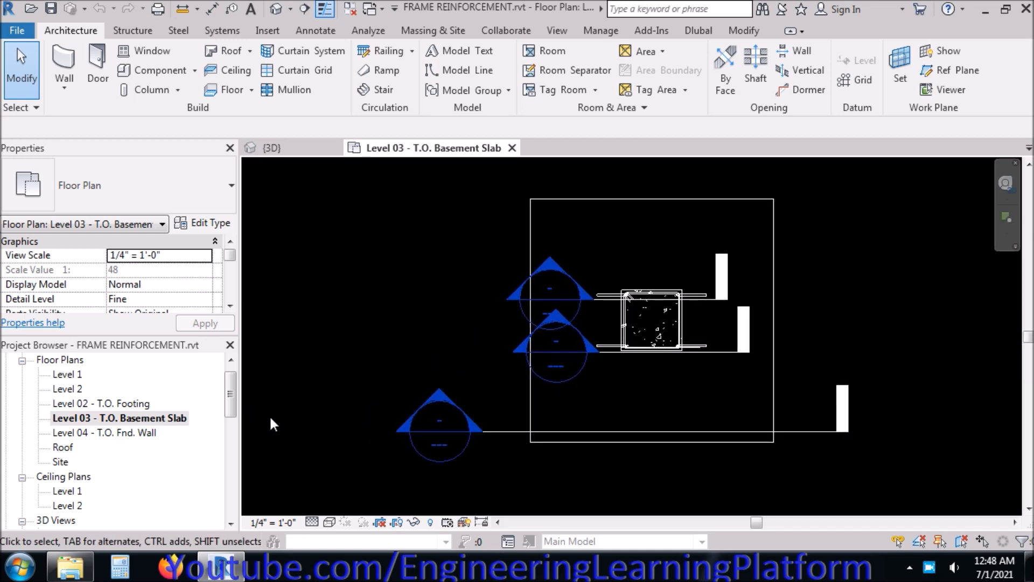
# - Collapse the ceiling plans and 3D views in the project browser and open the East building elevation
pyautogui.moveTo(234, 392)
pyautogui.mouseDown()
pyautogui.moveTo(238, 483)
pyautogui.moveTo(221, 377)
pyautogui.mouseUp()
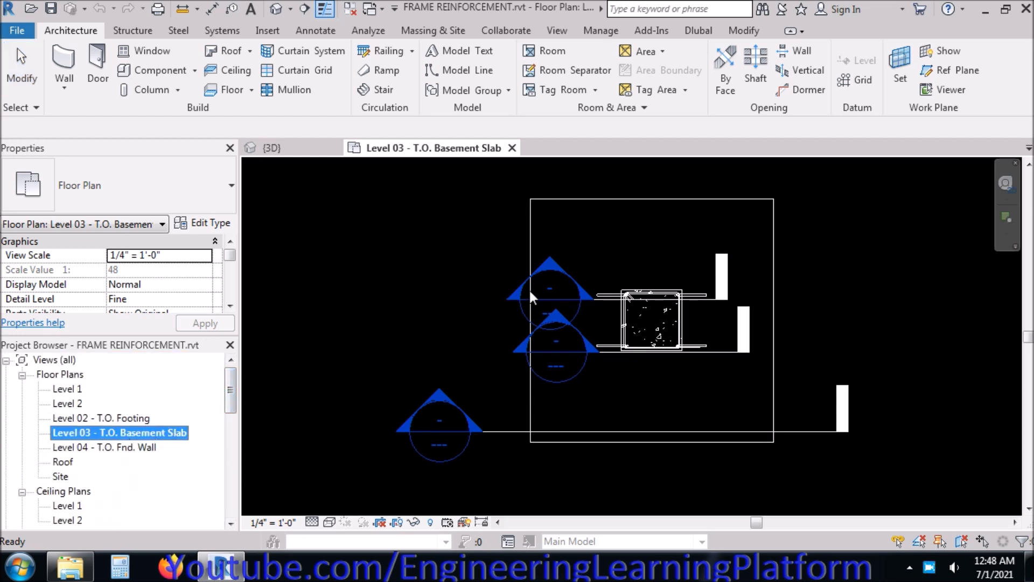
pyautogui.moveTo(480, 295); pyautogui.dragTo(391, 288, button='middle')
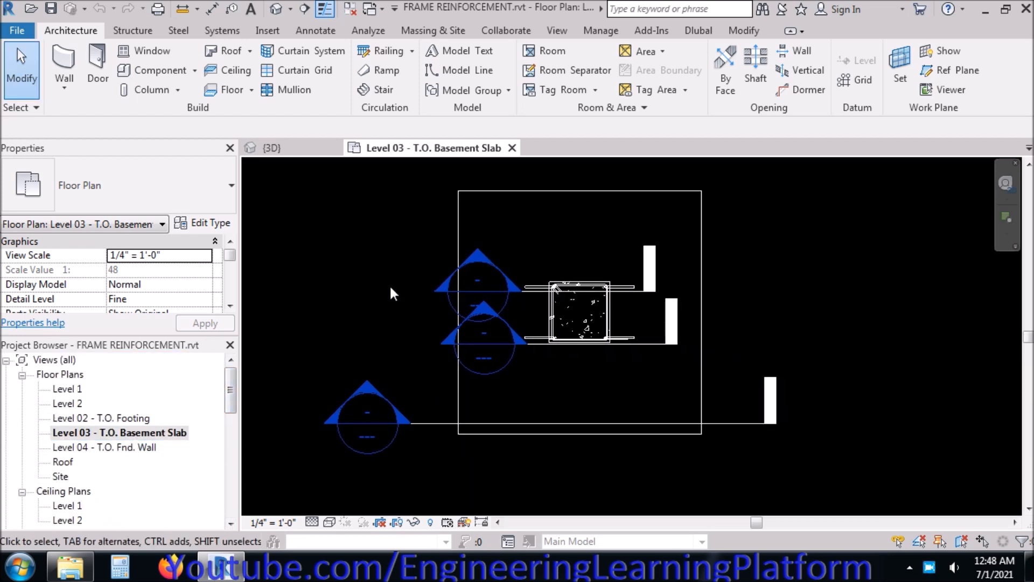
pyautogui.moveTo(232, 389); pyautogui.dragTo(230, 418)
pyautogui.click(22, 404)
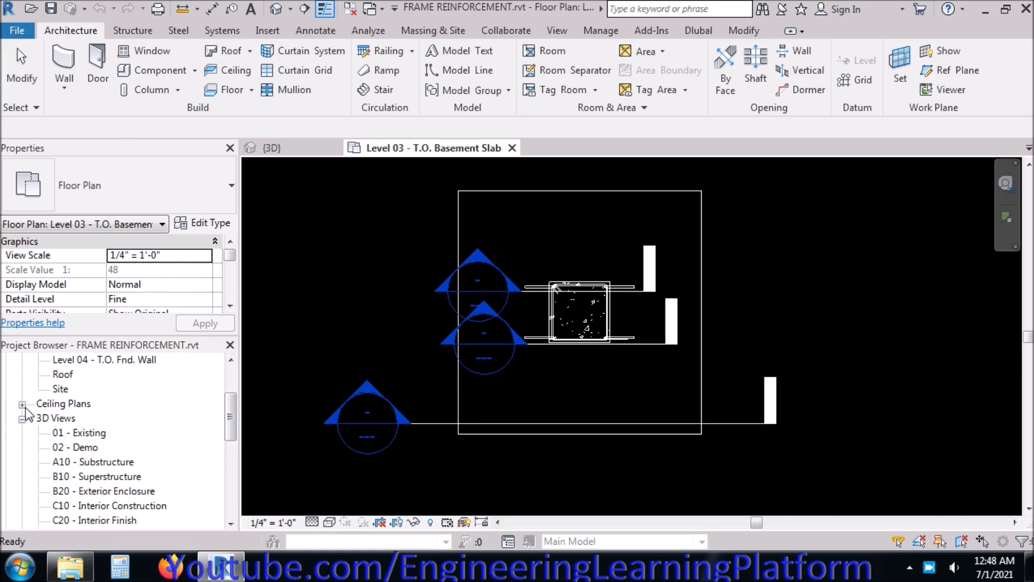
pyautogui.click(22, 418)
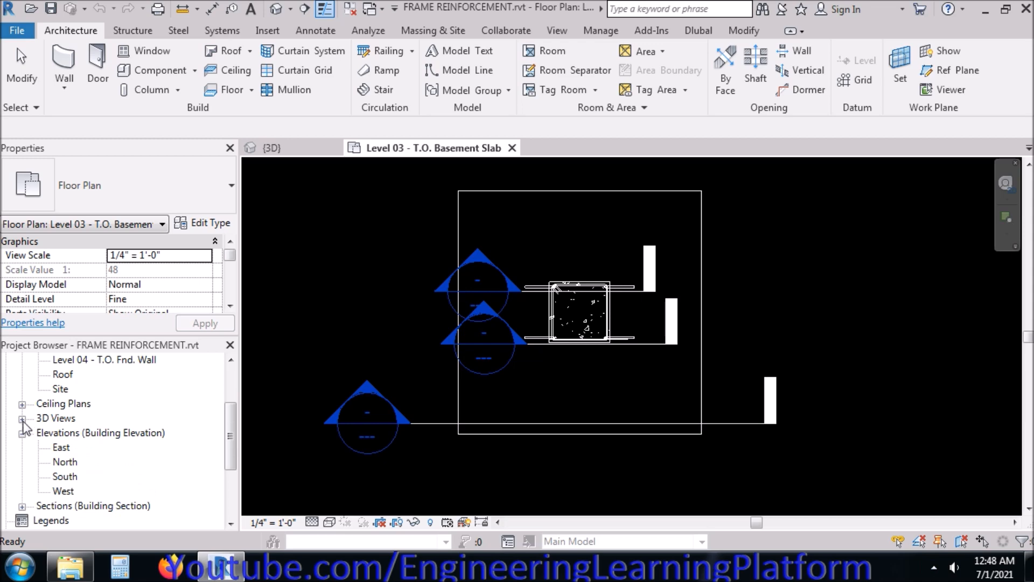
pyautogui.doubleClick(60, 448)
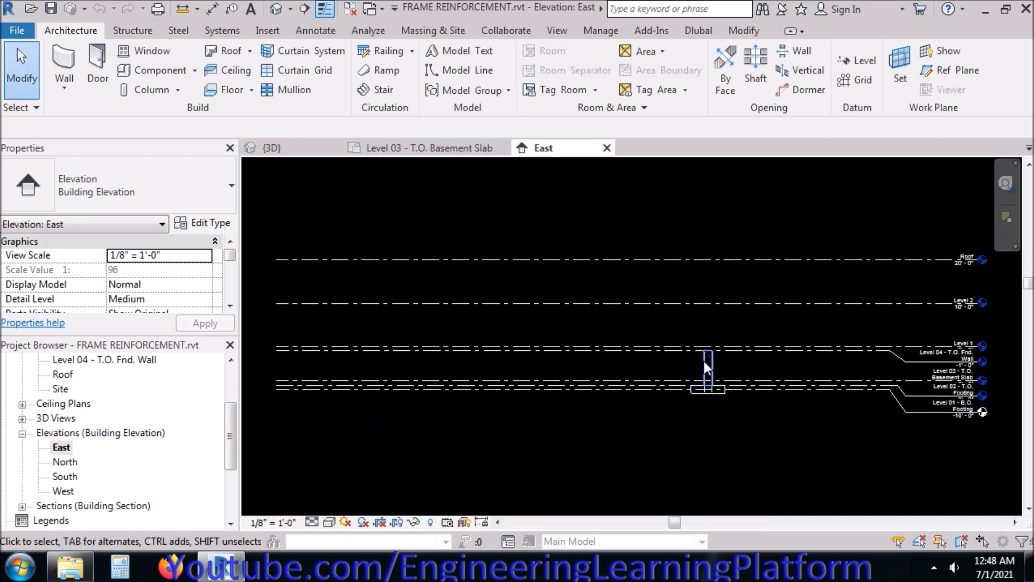
# - Set the elevation of Level 1 to 1' 0" in the East elevation
pyautogui.scroll(3, 914, 371)
pyautogui.scroll(5, 914, 370)
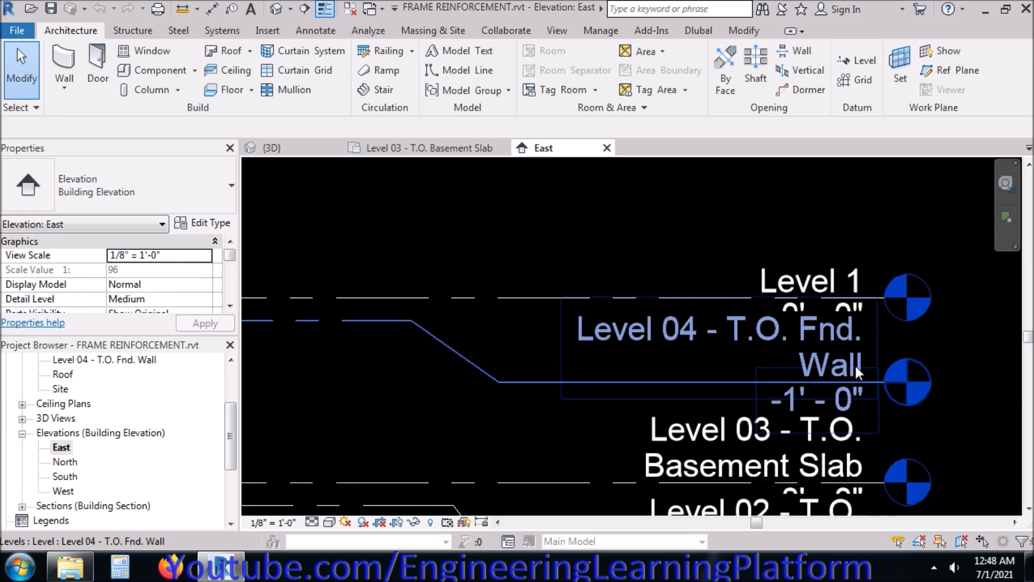
pyautogui.click(848, 295)
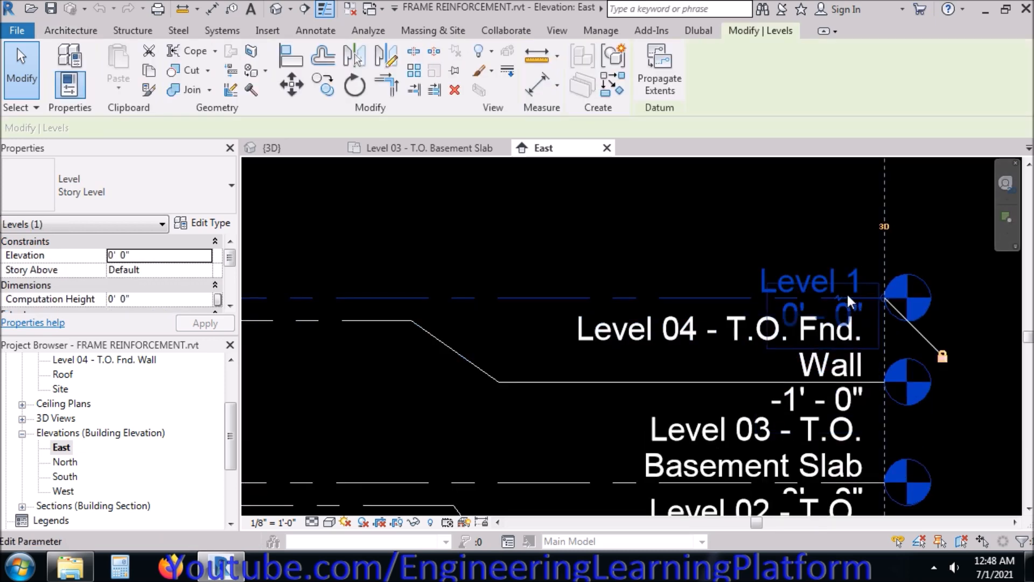
pyautogui.click(803, 306)
pyautogui.click(800, 312)
pyautogui.press('BackSpace')
pyautogui.write('1')
pyautogui.press('Return')
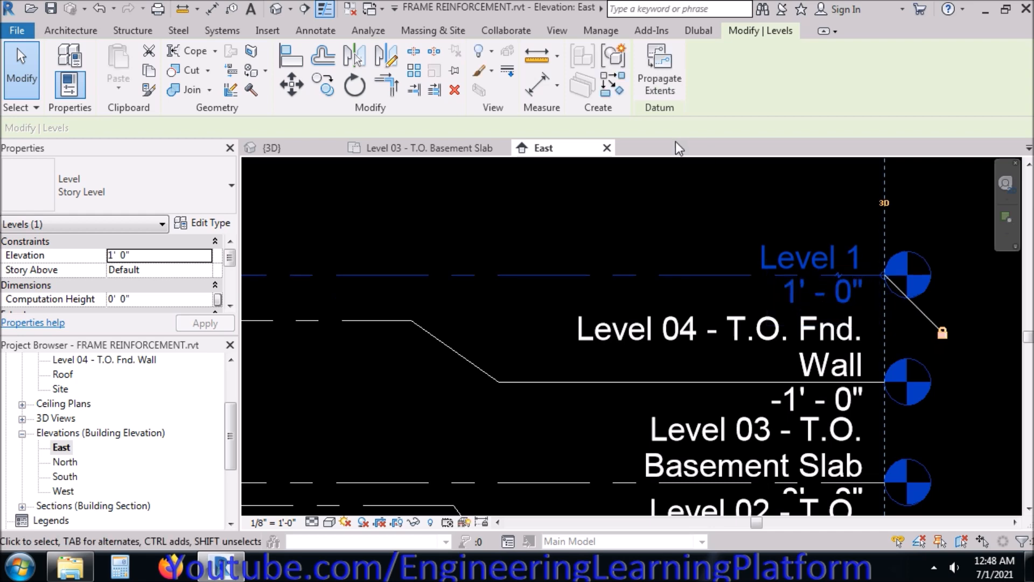
pyautogui.click(661, 207)
# - Examine the column and footing against the level lines in the East elevation
pyautogui.scroll(-3, 781, 214)
pyautogui.moveTo(781, 215); pyautogui.dragTo(827, 330, button='middle')
pyautogui.scroll(2, 476, 299)
pyautogui.scroll(-2, 566, 314)
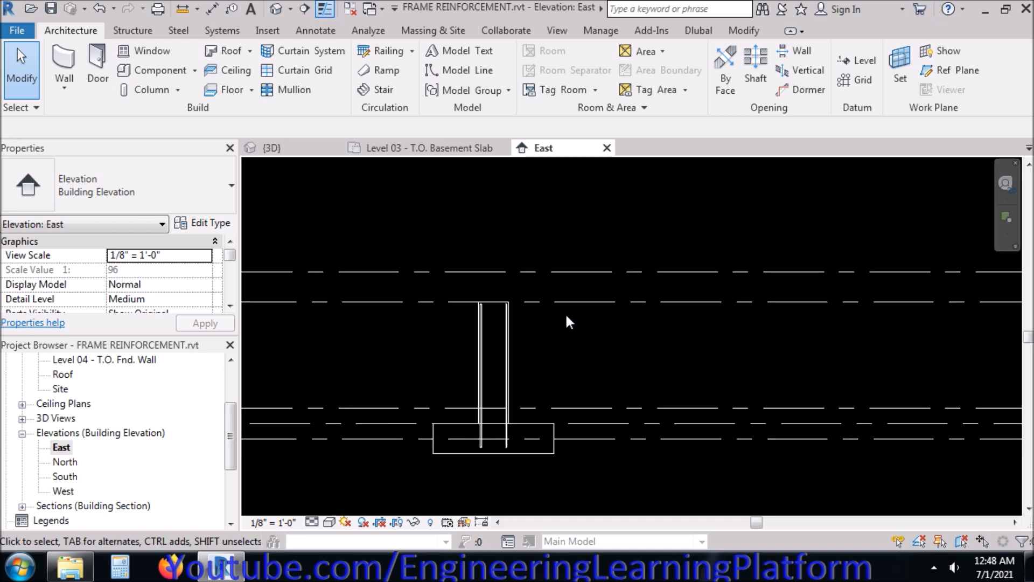
pyautogui.scroll(-1, 568, 316)
pyautogui.moveTo(424, 353); pyautogui.dragTo(587, 351, button='middle')
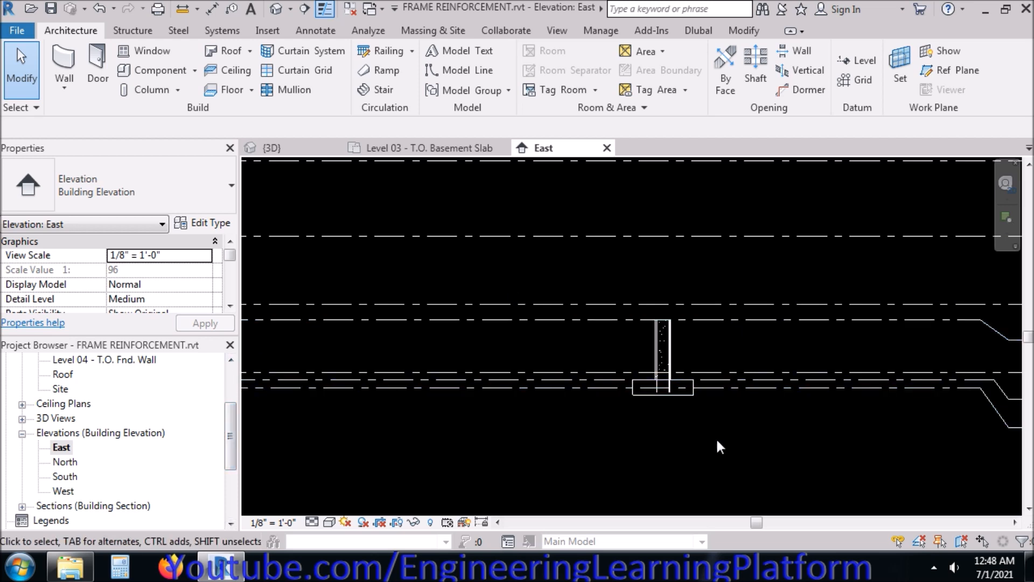
pyautogui.moveTo(779, 371); pyautogui.dragTo(584, 369, button='middle')
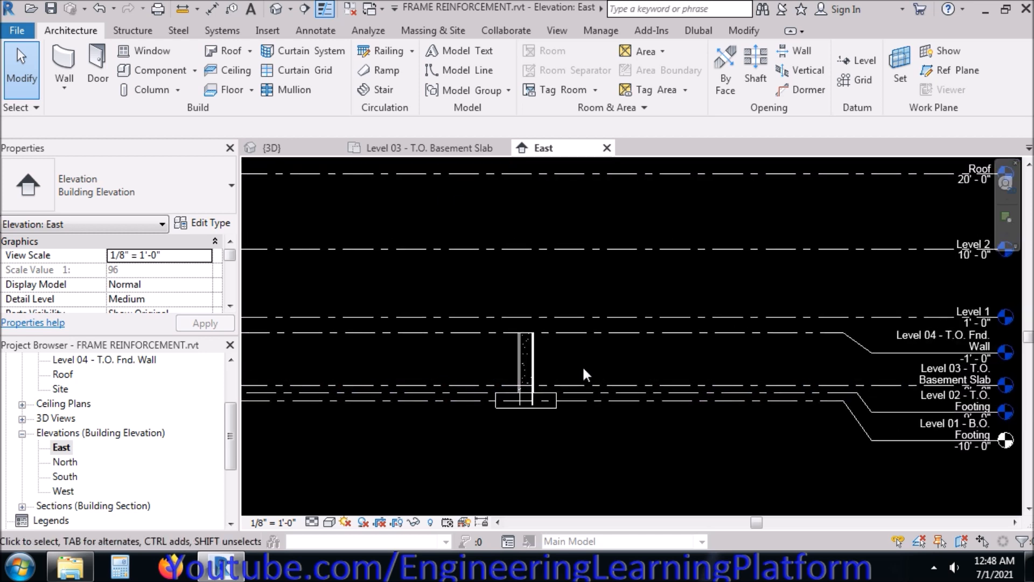
pyautogui.scroll(-1, 585, 365)
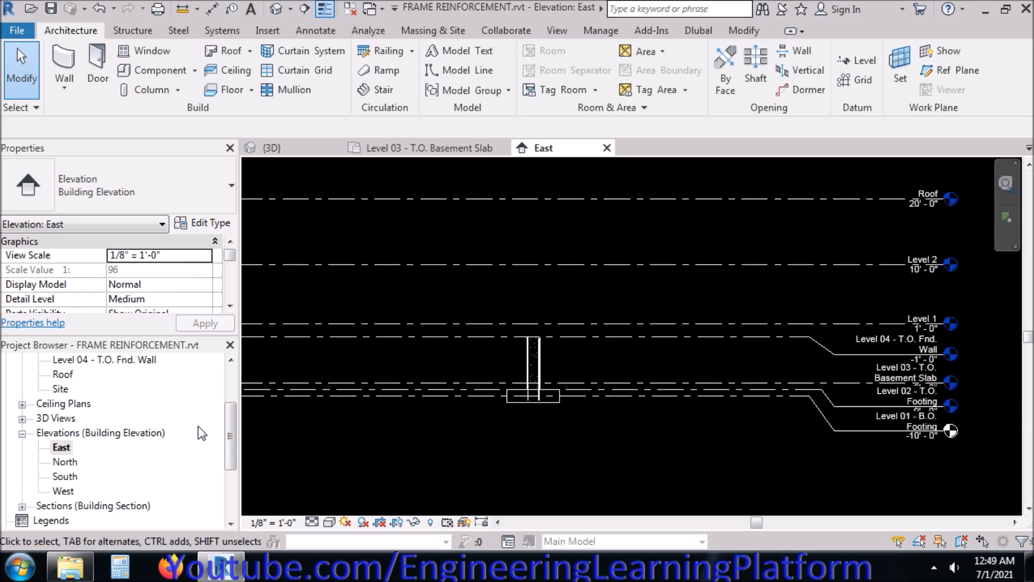
# - Open the Level 1 floor plan and bring the structural column into view
pyautogui.moveTo(229, 427); pyautogui.dragTo(221, 396)
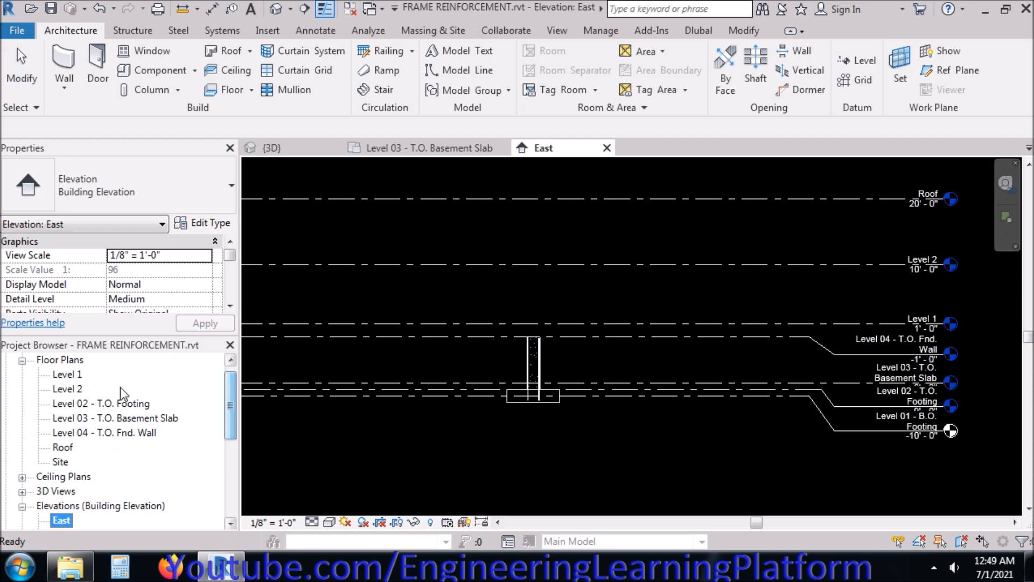
pyautogui.click(69, 372)
pyautogui.rightClick(69, 372)
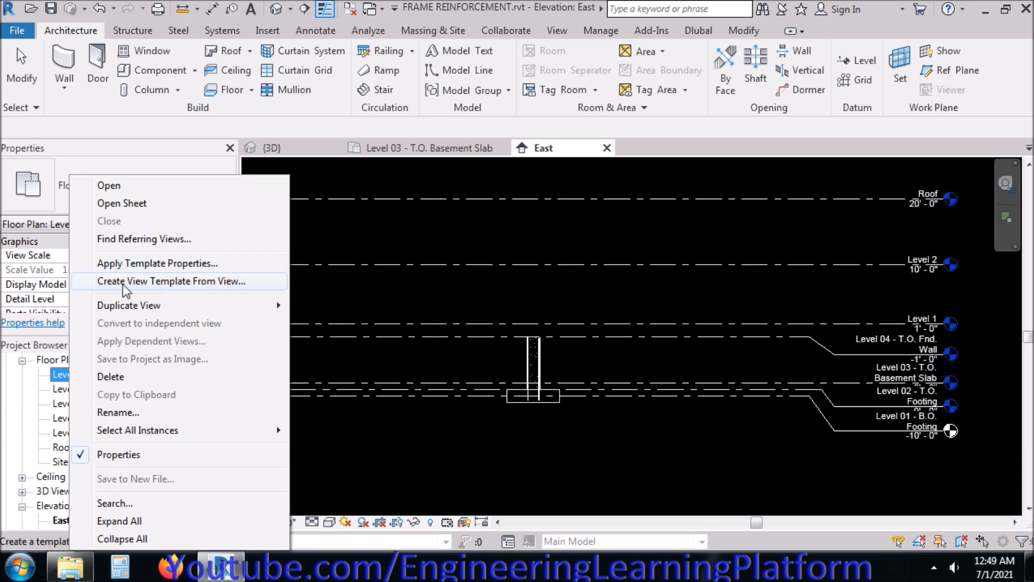
pyautogui.click(119, 186)
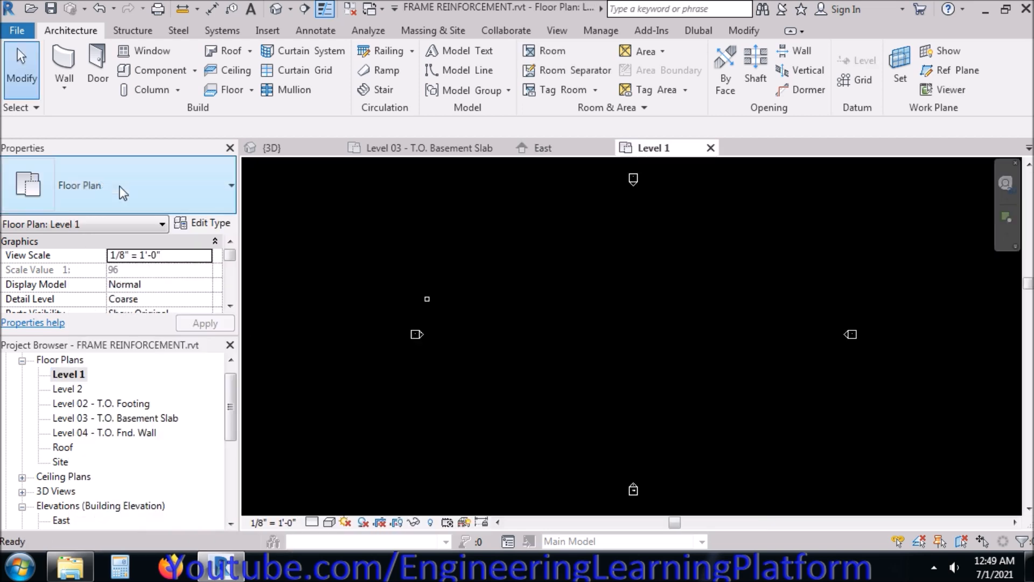
pyautogui.scroll(4, 418, 296)
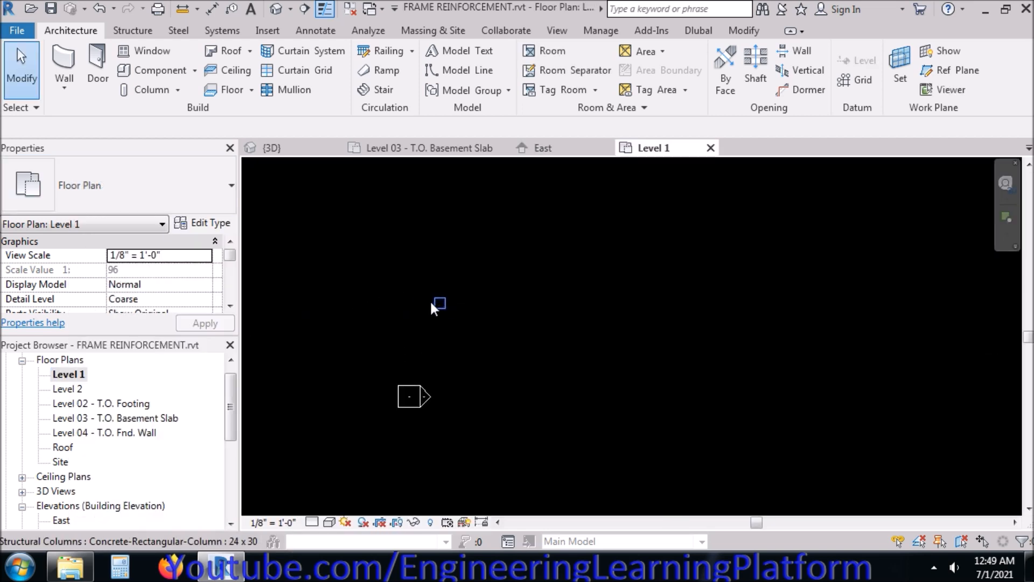
pyautogui.moveTo(507, 347); pyautogui.dragTo(454, 369, button='middle')
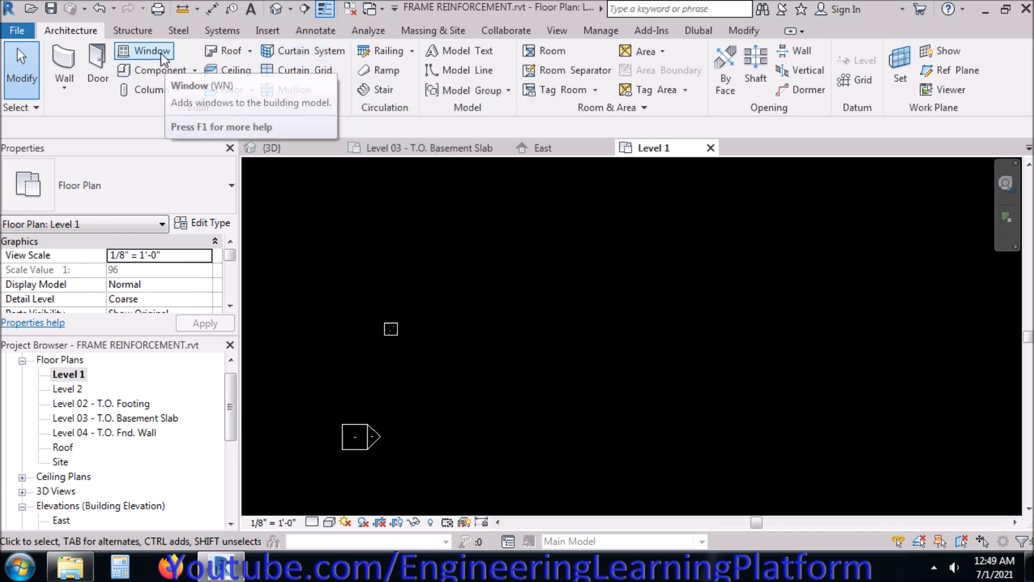
# - Start the structural Beam command and load Concrete-Rectangular Beam.rfa from the US Imperial library's Structural Framing Concrete folder
pyautogui.scroll(-1, 111, 67)
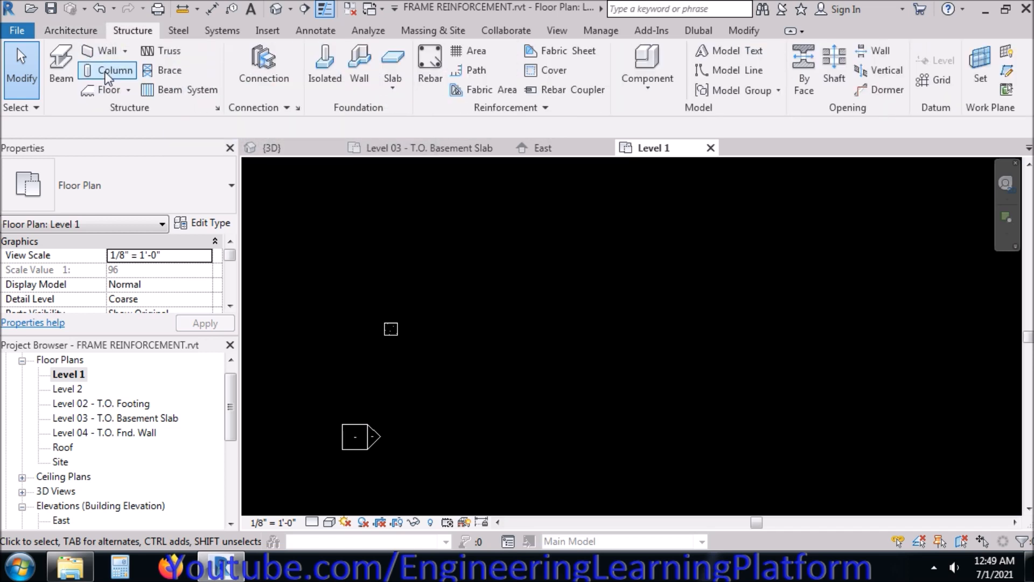
pyautogui.click(60, 67)
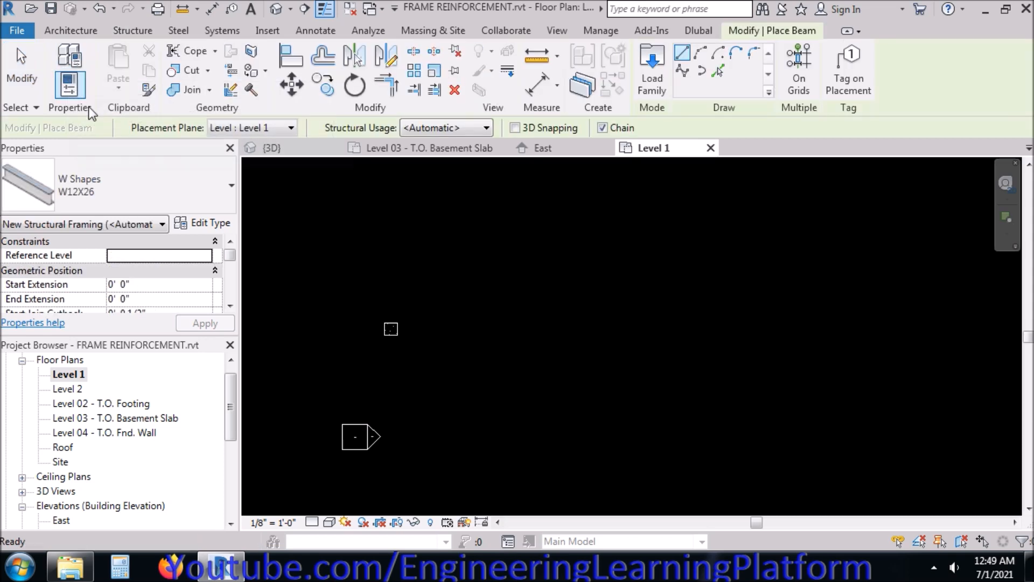
pyautogui.click(170, 183)
pyautogui.click(173, 181)
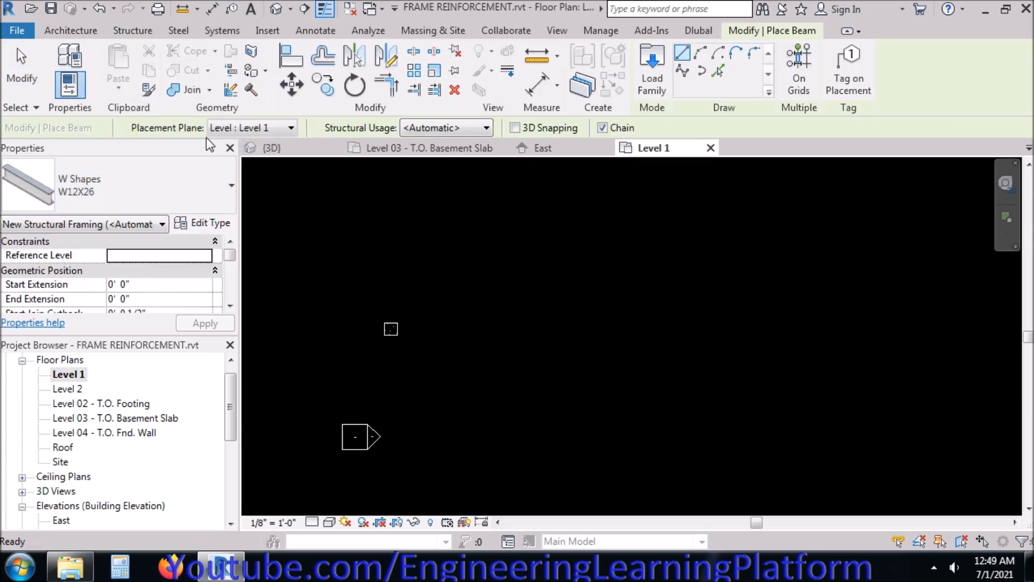
pyautogui.click(646, 72)
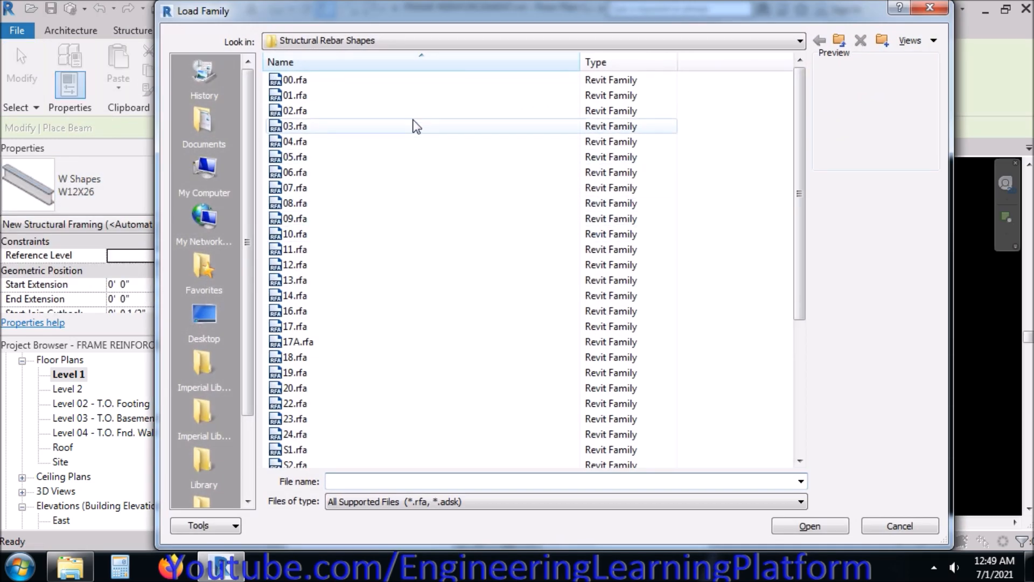
pyautogui.click(837, 42)
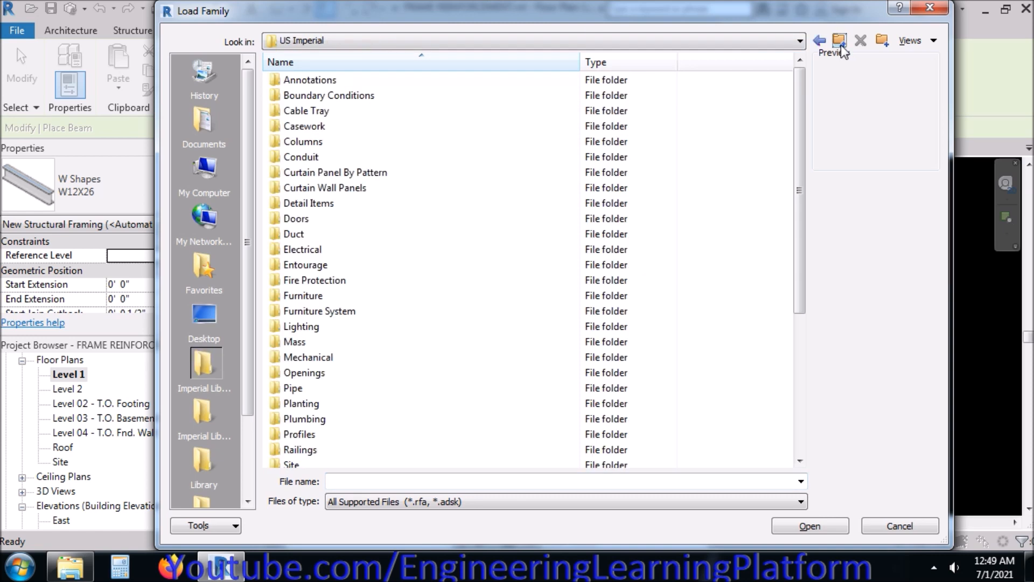
pyautogui.click(419, 315)
pyautogui.scroll(-5, 418, 316)
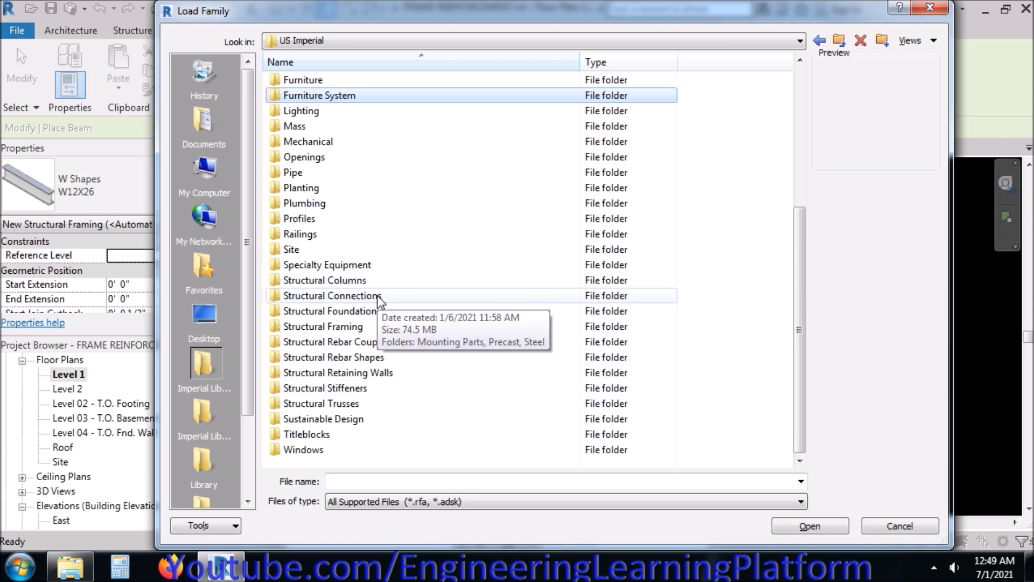
pyautogui.doubleClick(371, 327)
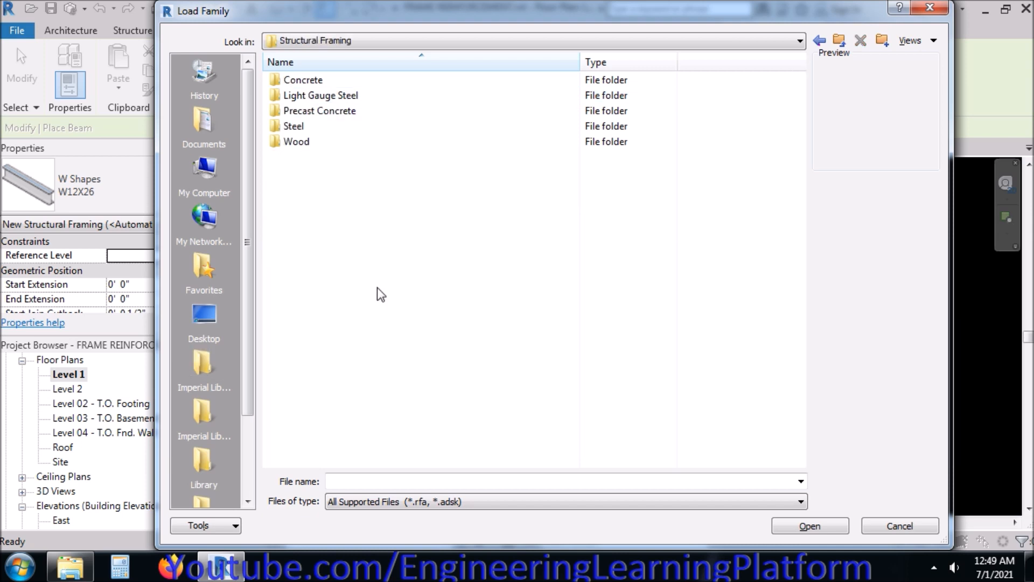
pyautogui.doubleClick(334, 81)
pyautogui.click(335, 81)
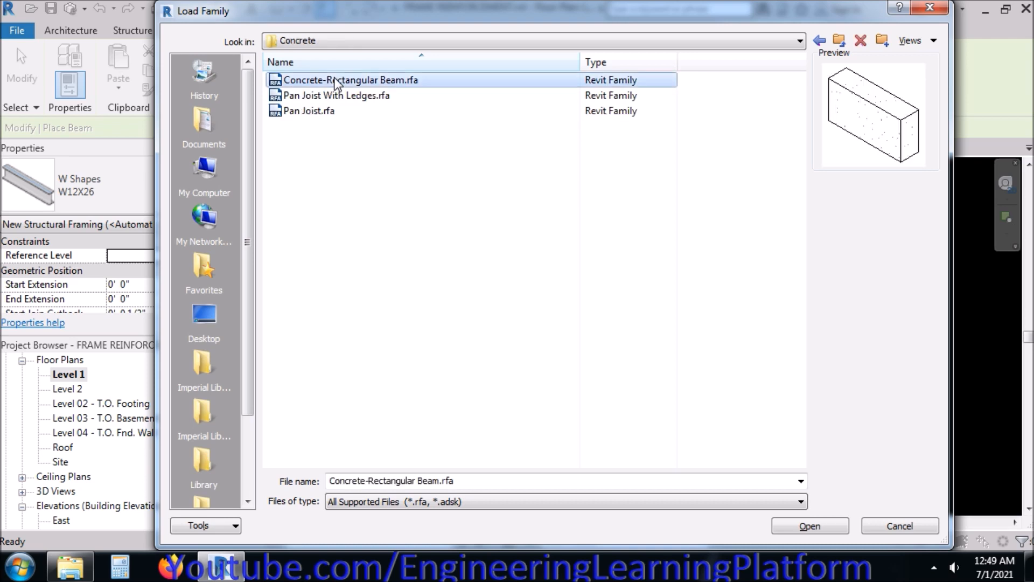
pyautogui.click(820, 532)
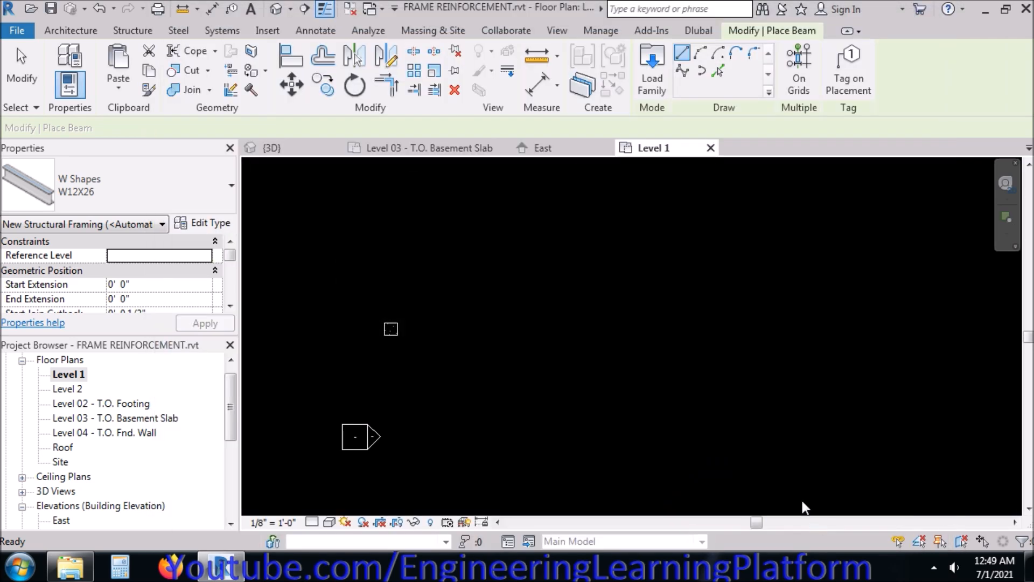
# - Duplicate the 16 x 32 concrete rectangular beam type under the name 24 x 30
pyautogui.click(212, 227)
pyautogui.click(552, 67)
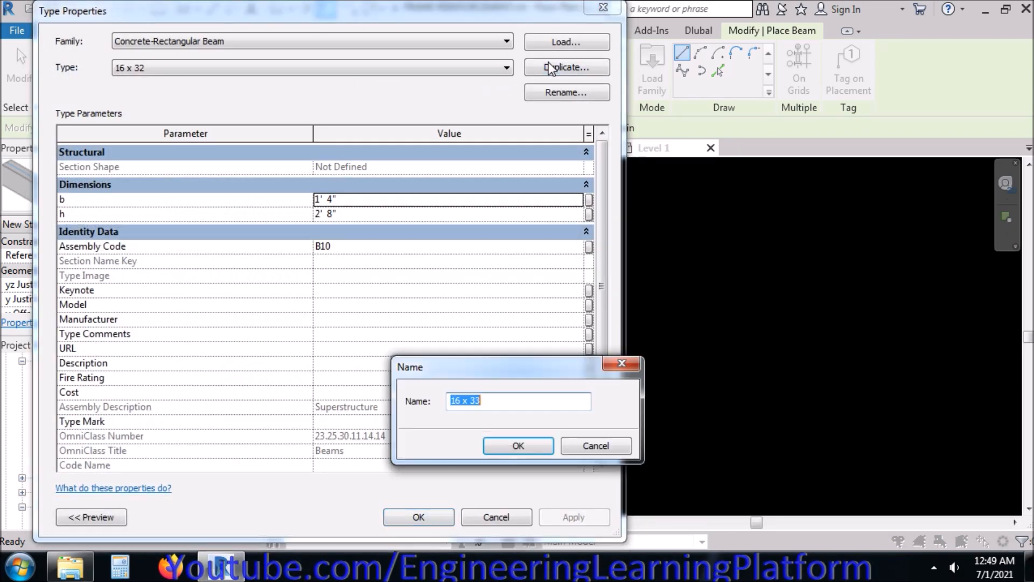
pyautogui.moveTo(462, 406); pyautogui.dragTo(425, 413)
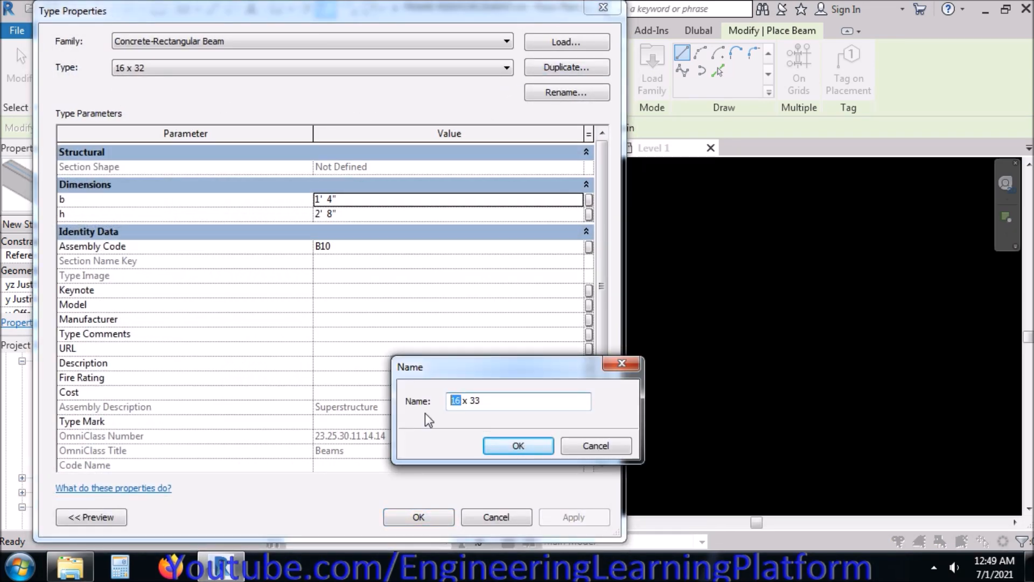
pyautogui.write('24 x 24')
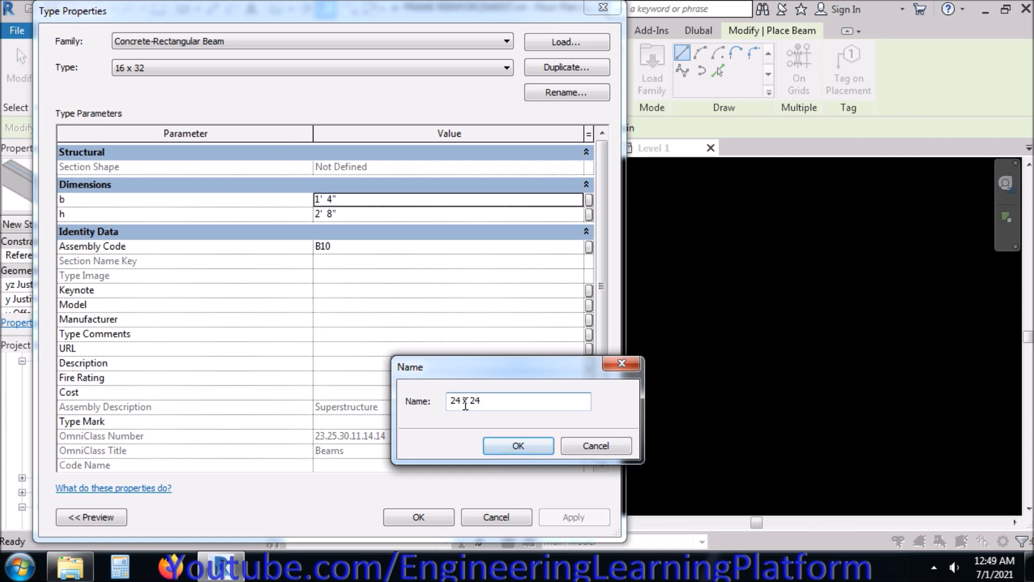
pyautogui.moveTo(471, 399); pyautogui.dragTo(510, 397)
pyautogui.click(519, 446)
# - Set the 24 x 30 beam type's width b to 2' 0" and depth h to 2' 6"
pyautogui.click(356, 198)
pyautogui.write('24')
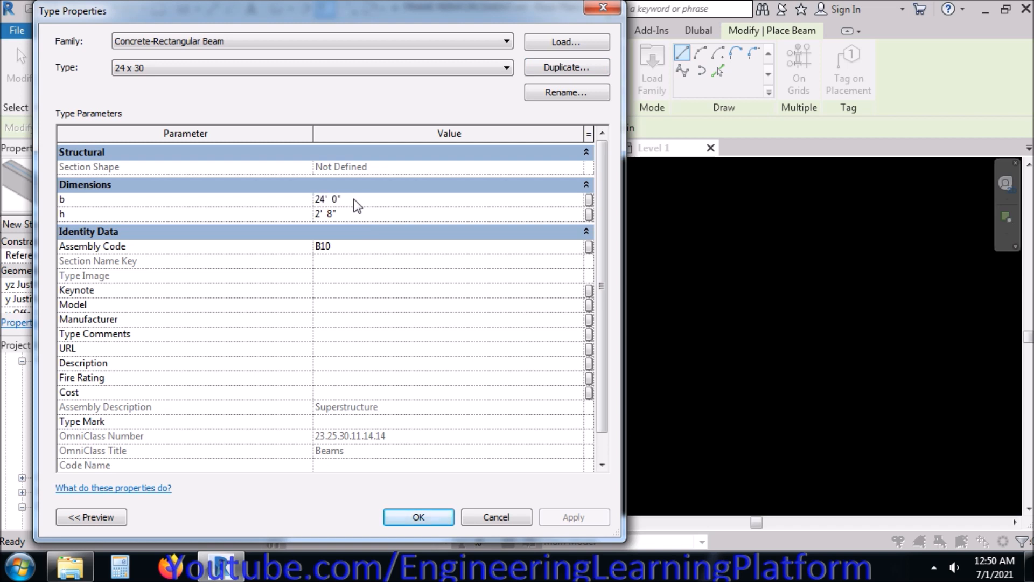
pyautogui.click(356, 199)
pyautogui.write('24')
pyautogui.press('Return')
pyautogui.press('Tab')
pyautogui.click(345, 213)
pyautogui.write('3')
pyautogui.click(410, 520)
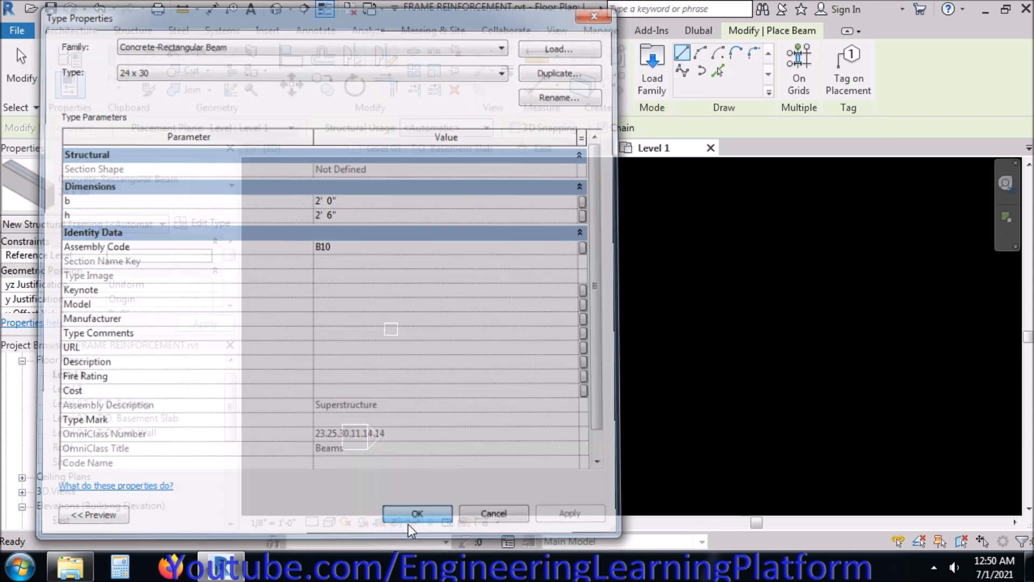
pyautogui.scroll(5, 392, 326)
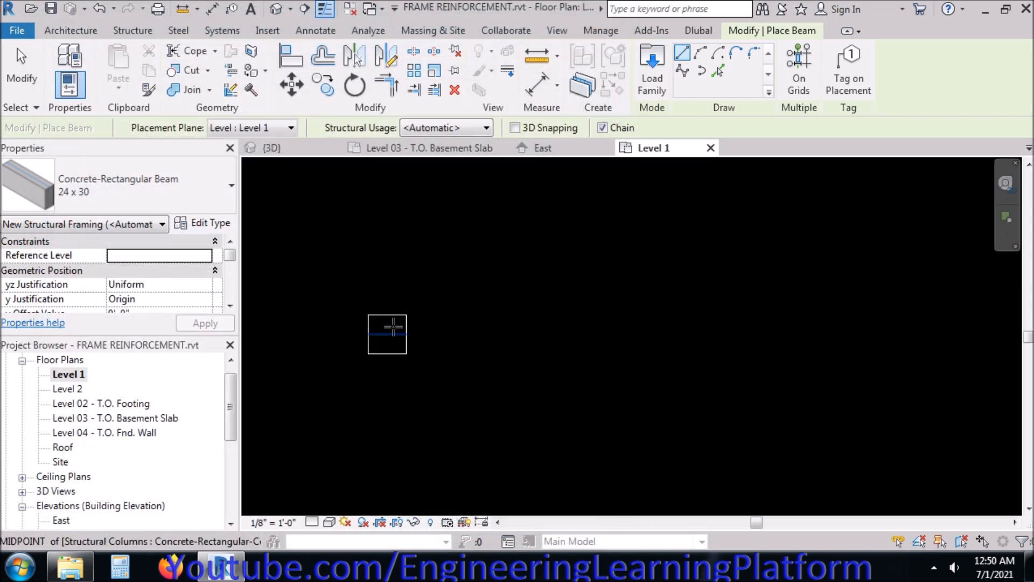
pyautogui.click(378, 343)
pyautogui.scroll(-3, 381, 343)
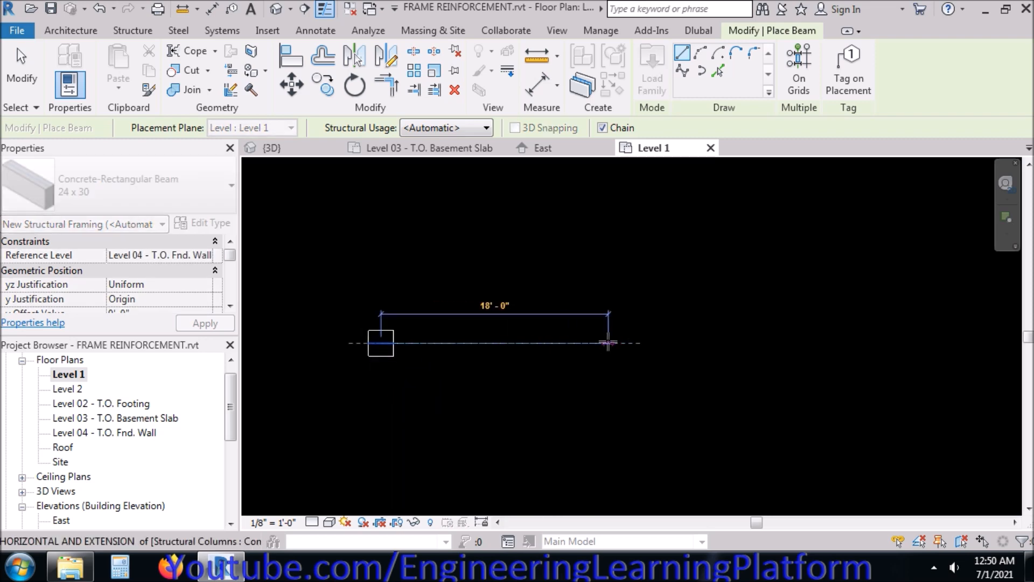
pyautogui.press('Escape')
pyautogui.press('Escape')
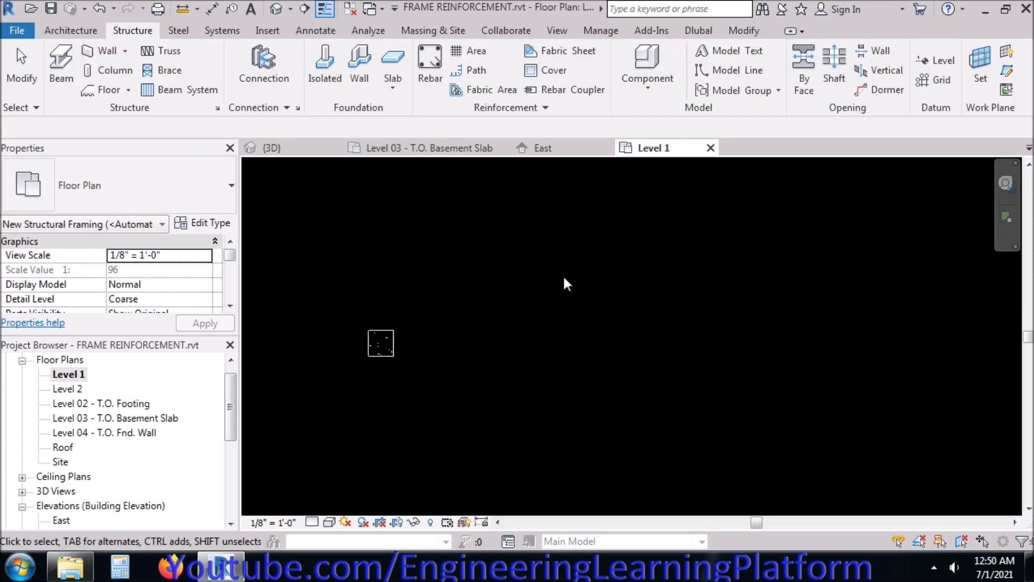
# - Copy the complete reinforced footing and column 20' horizontally in the 3D top view
pyautogui.click(295, 144)
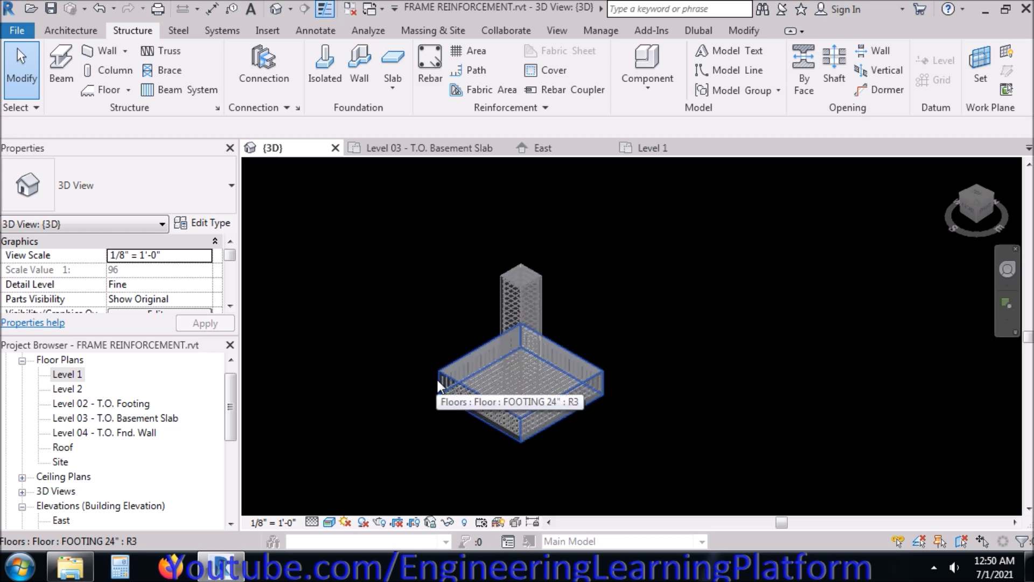
pyautogui.click(977, 195)
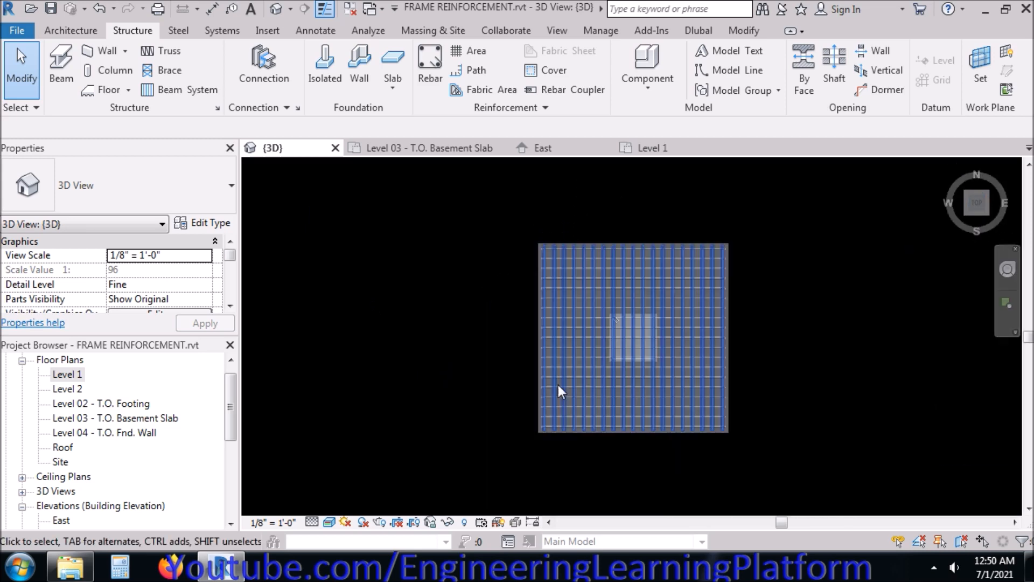
pyautogui.scroll(-2, 463, 351)
pyautogui.moveTo(682, 412); pyautogui.dragTo(452, 257)
pyautogui.moveTo(654, 442); pyautogui.dragTo(695, 442)
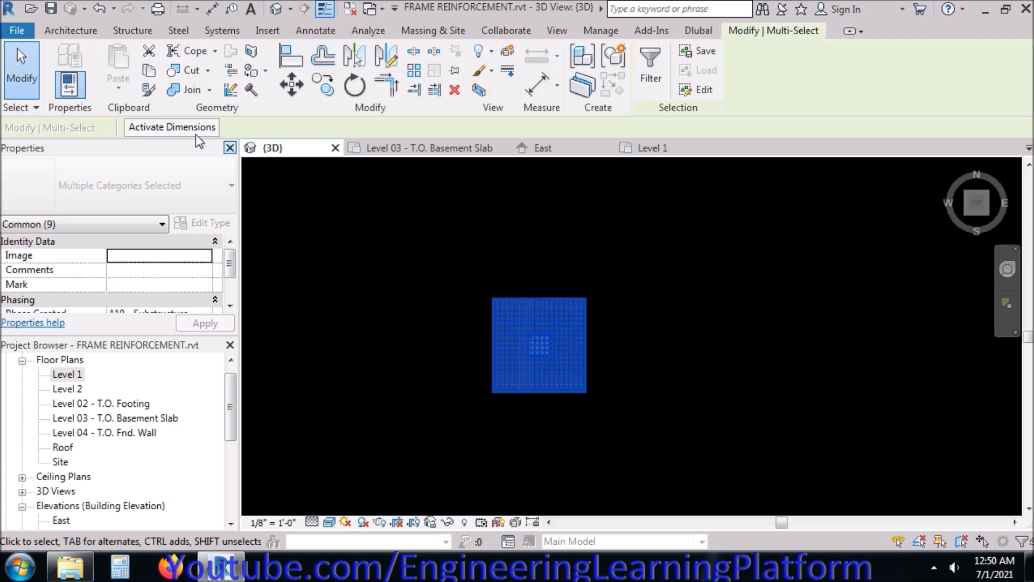
pyautogui.click(322, 85)
pyautogui.click(435, 452)
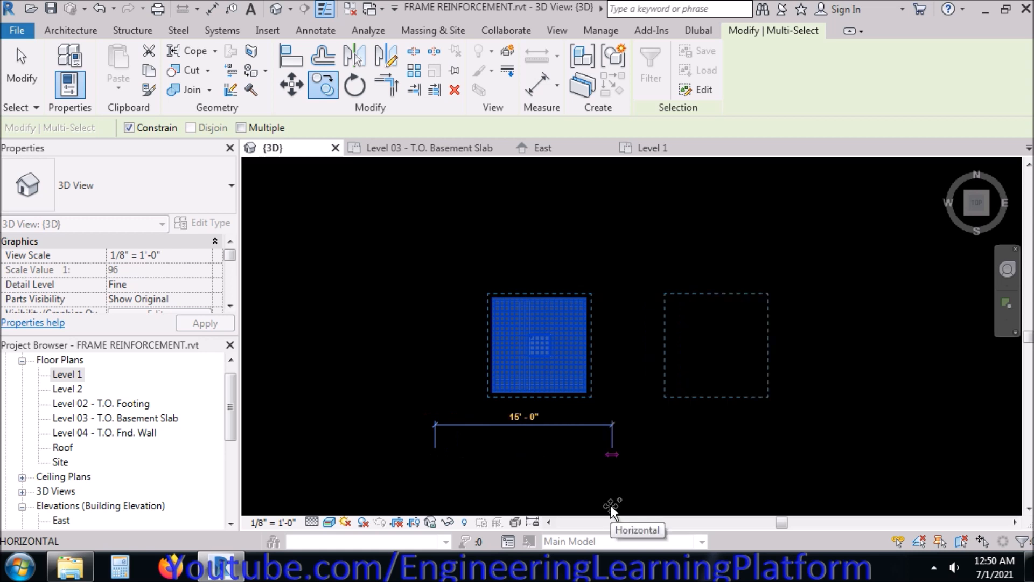
pyautogui.write("20'")
pyautogui.press('Return')
pyautogui.press('Escape')
# - Move the copied footing and column another 10' horizontally away from the original
pyautogui.moveTo(661, 251); pyautogui.dragTo(931, 466)
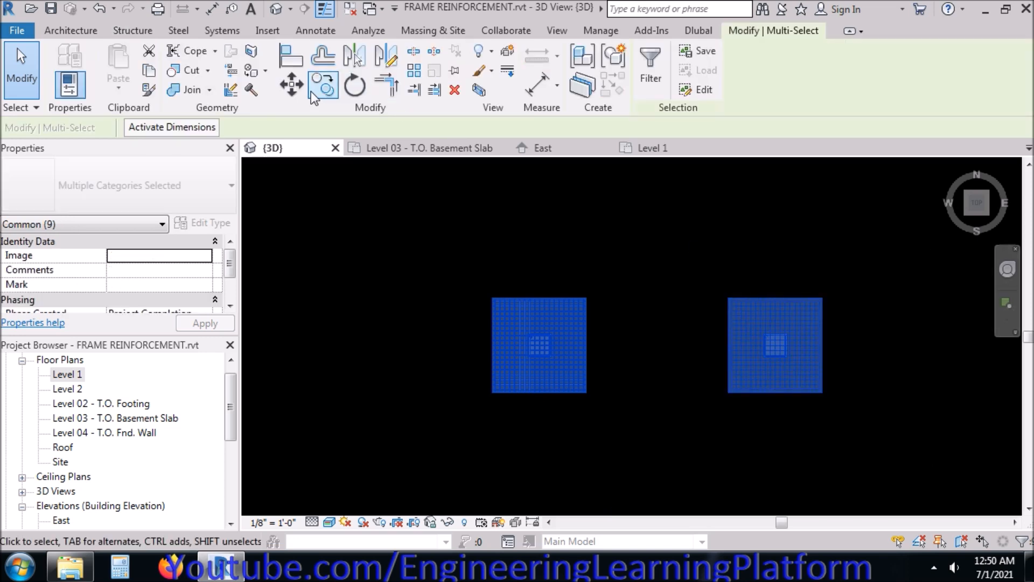
pyautogui.press('m')
pyautogui.press('v')
pyautogui.click(379, 217)
pyautogui.write("10'")
pyautogui.press('Return')
pyautogui.press('Escape')
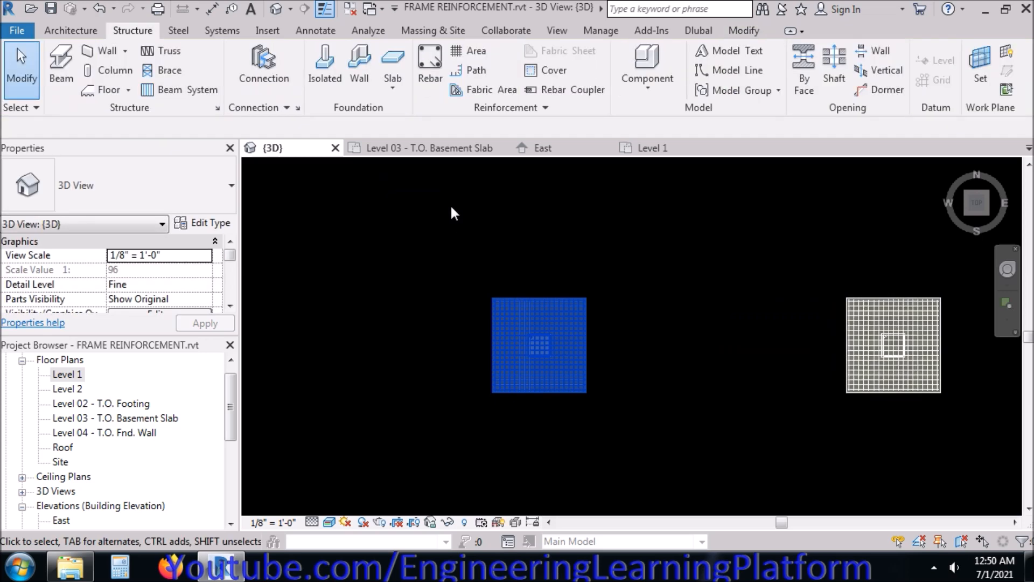
# - Check the East elevation, then open the North elevation showing both columns
pyautogui.click(431, 149)
pyautogui.click(548, 148)
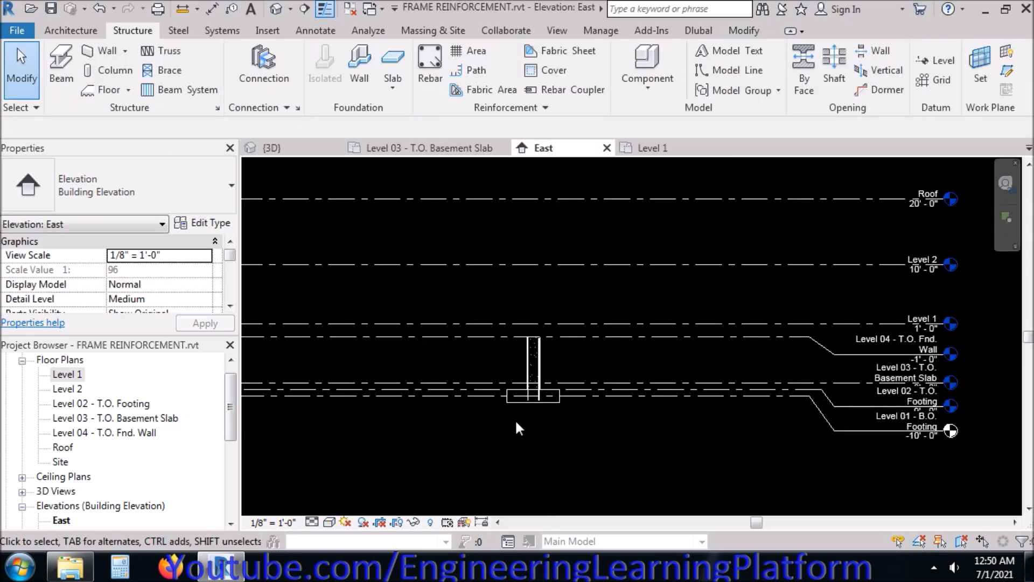
pyautogui.click(274, 148)
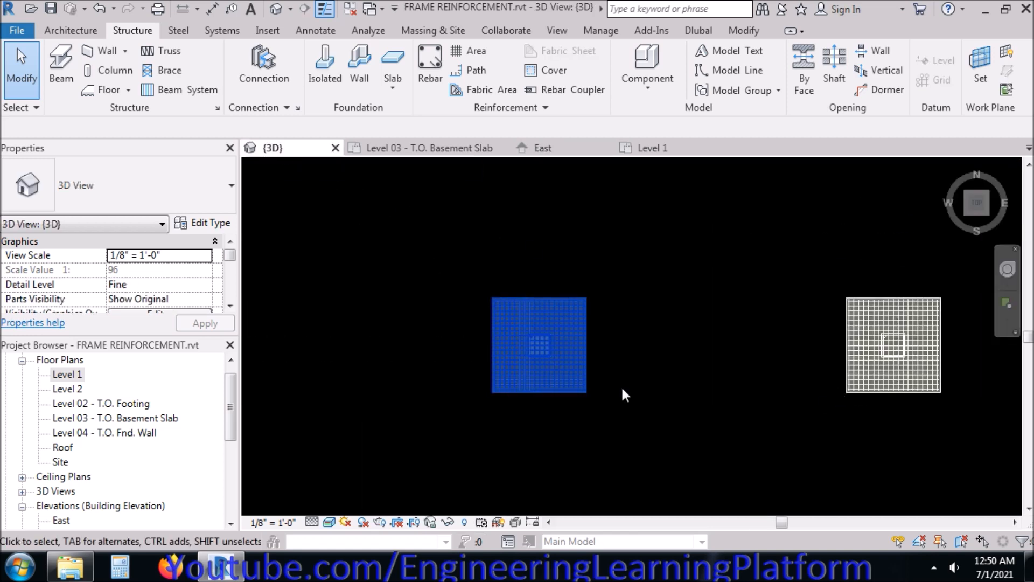
pyautogui.moveTo(229, 407); pyautogui.dragTo(237, 461)
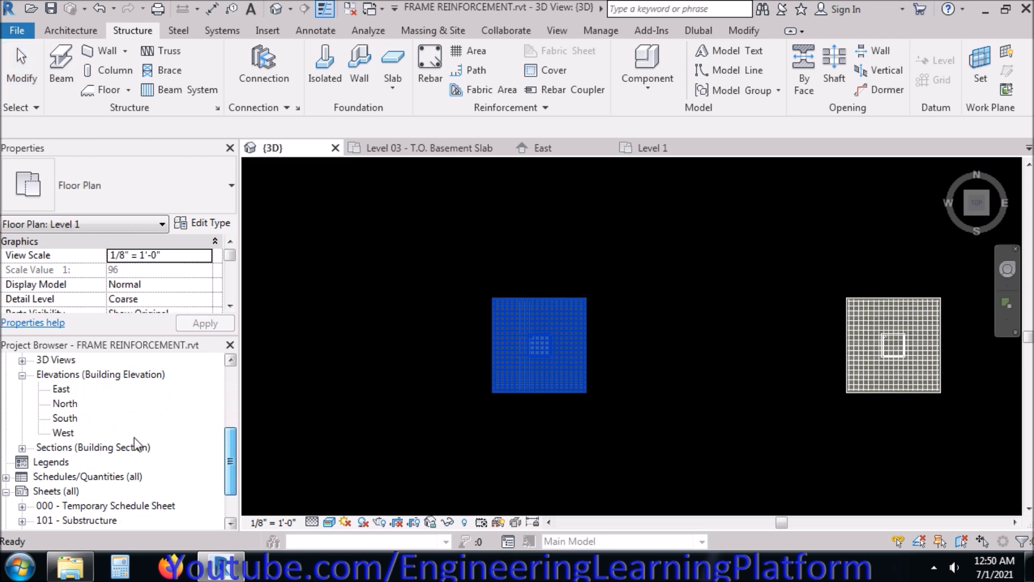
pyautogui.doubleClick(66, 404)
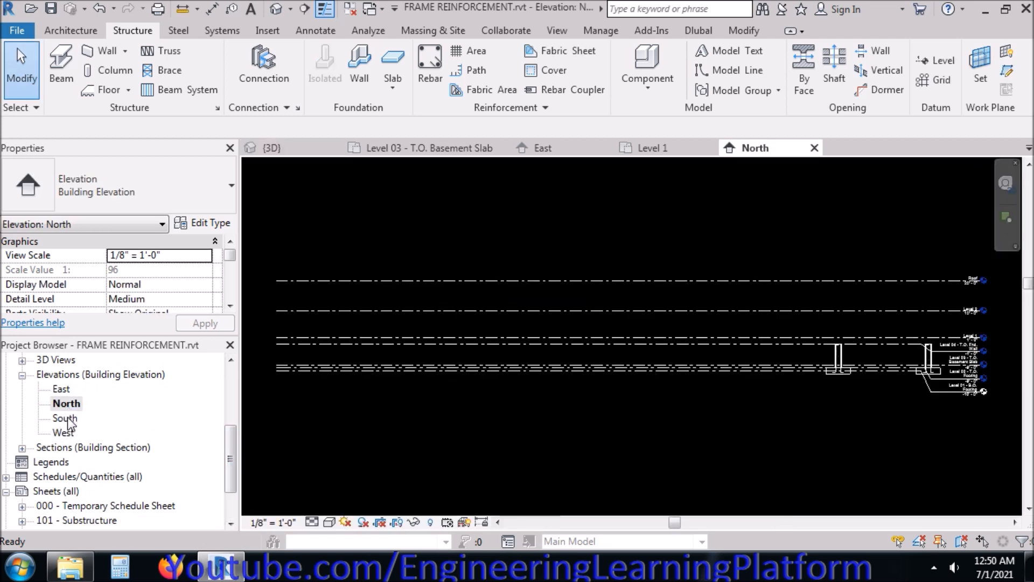
# - Move all the levels in the North elevation about 19' horizontally so their labels clear the outer column
pyautogui.moveTo(862, 386); pyautogui.dragTo(808, 408, button='middle')
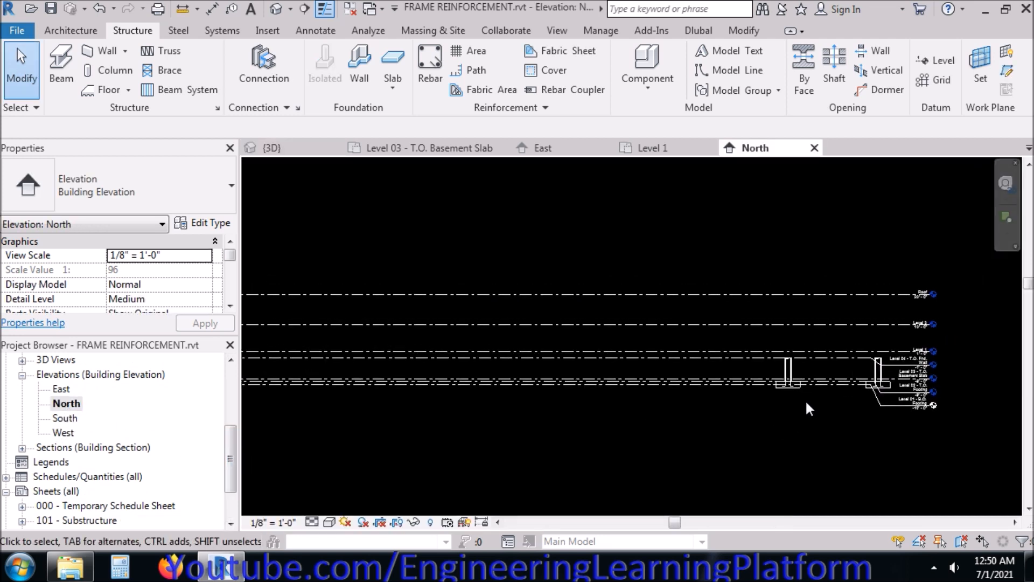
pyautogui.scroll(4, 871, 385)
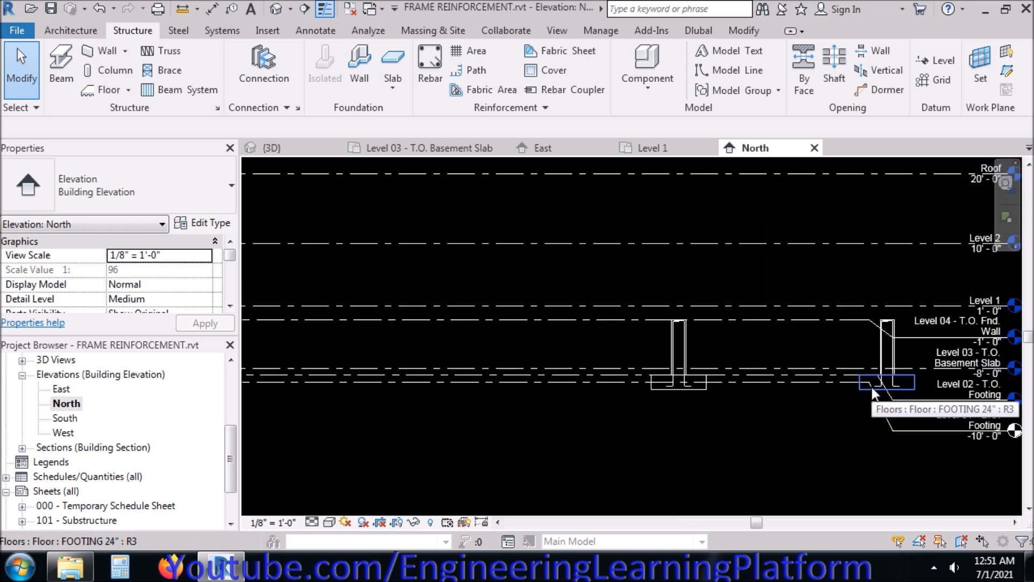
pyautogui.moveTo(871, 384); pyautogui.dragTo(622, 389, button='middle')
pyautogui.scroll(-1, 622, 397)
pyautogui.moveTo(865, 468); pyautogui.dragTo(722, 160)
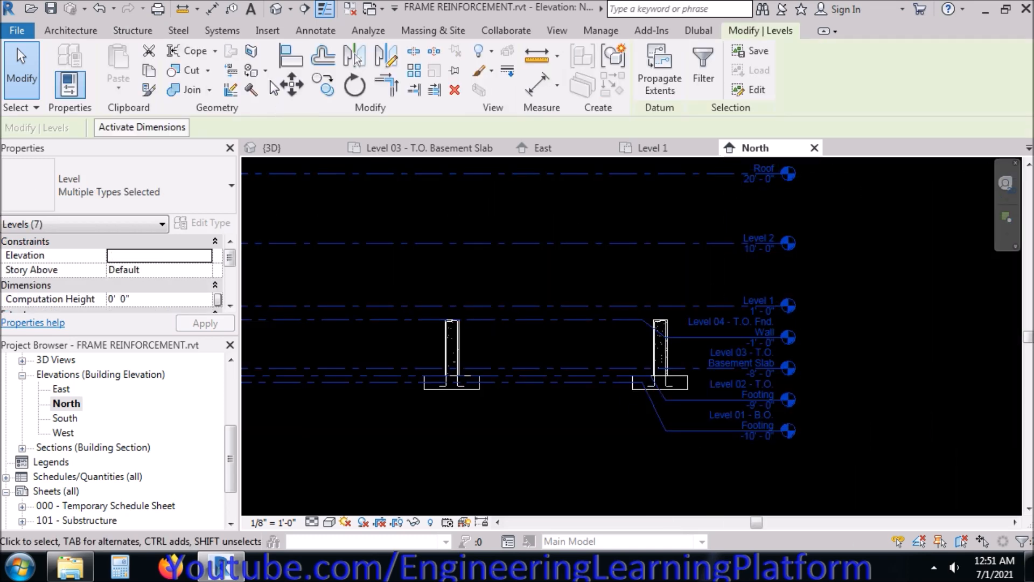
pyautogui.click(291, 84)
pyautogui.click(515, 467)
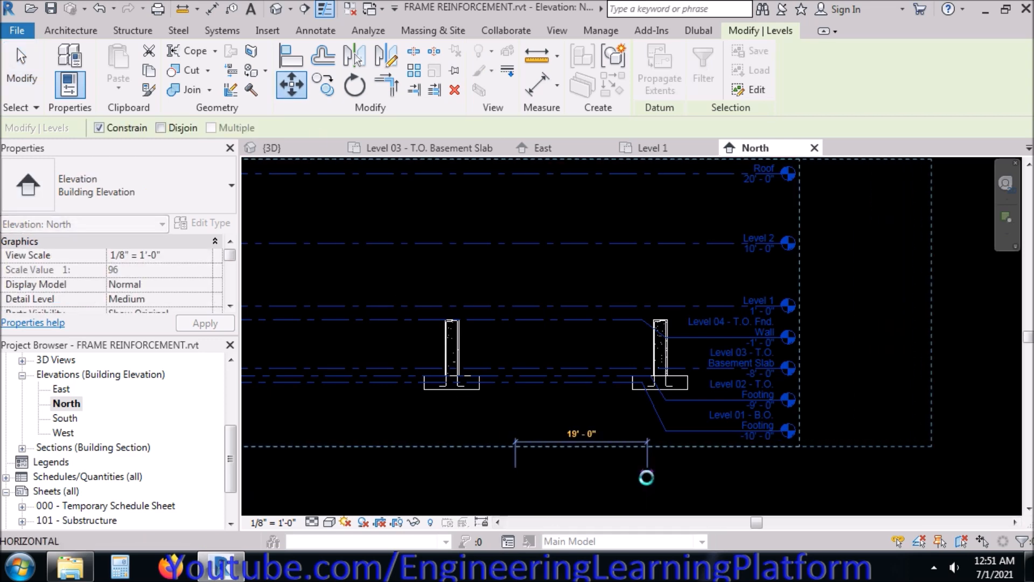
pyautogui.click(647, 477)
pyautogui.press('Escape')
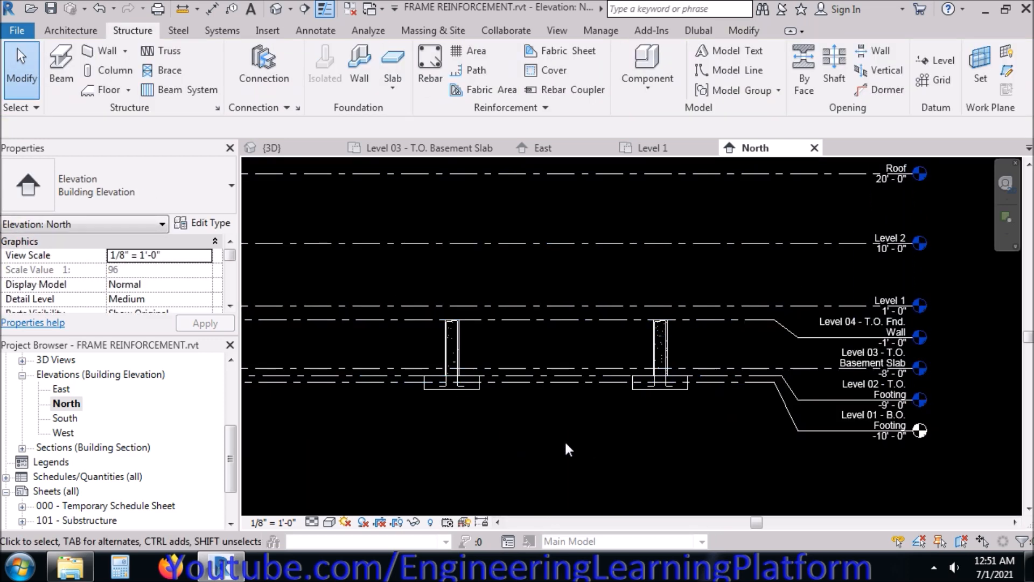
# - Close the Level 03 - T.O. Basement Slab and East views and arrange the North view beside the 3D view
pyautogui.click(401, 147)
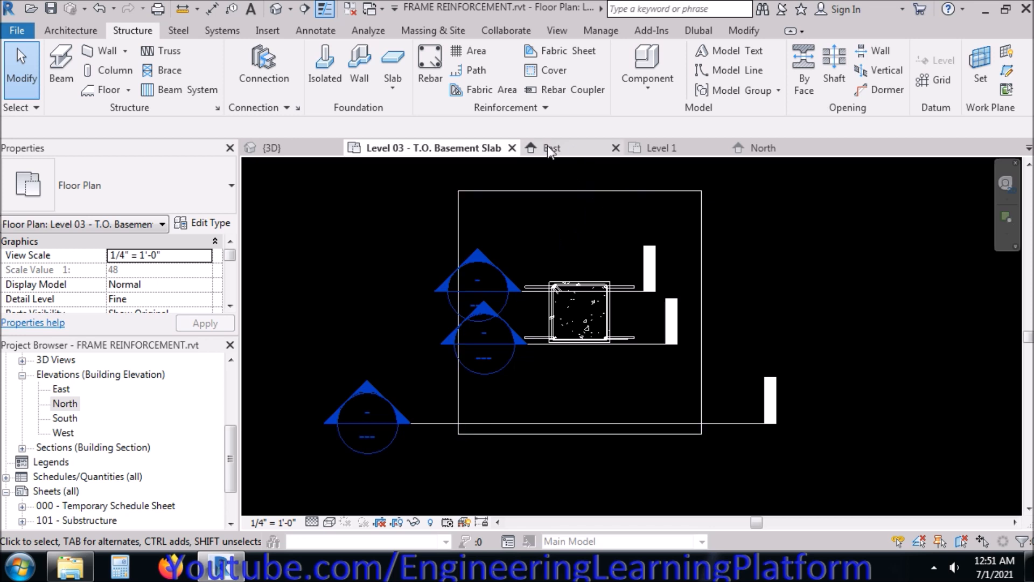
pyautogui.click(510, 148)
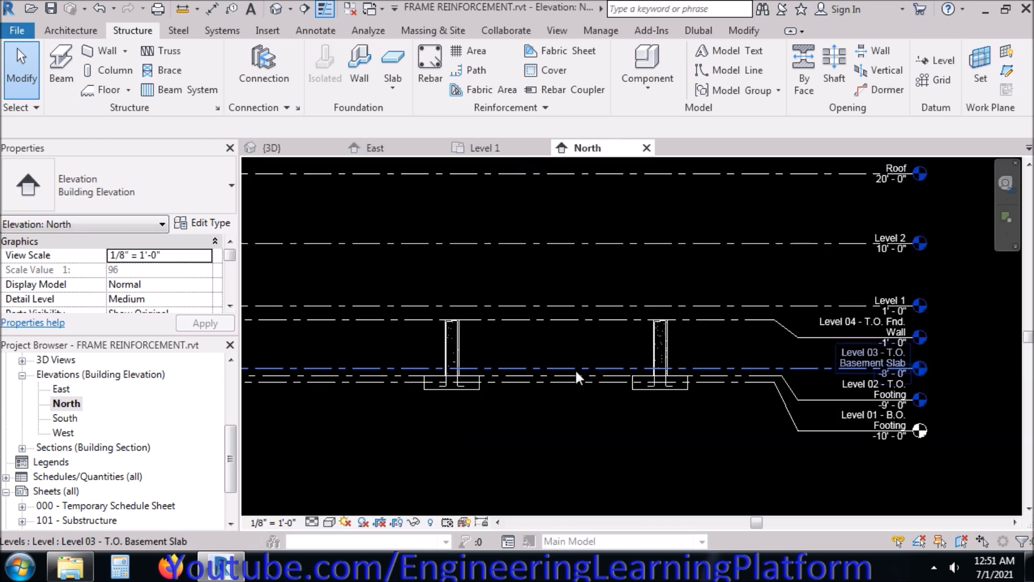
pyautogui.click(487, 147)
pyautogui.click(406, 149)
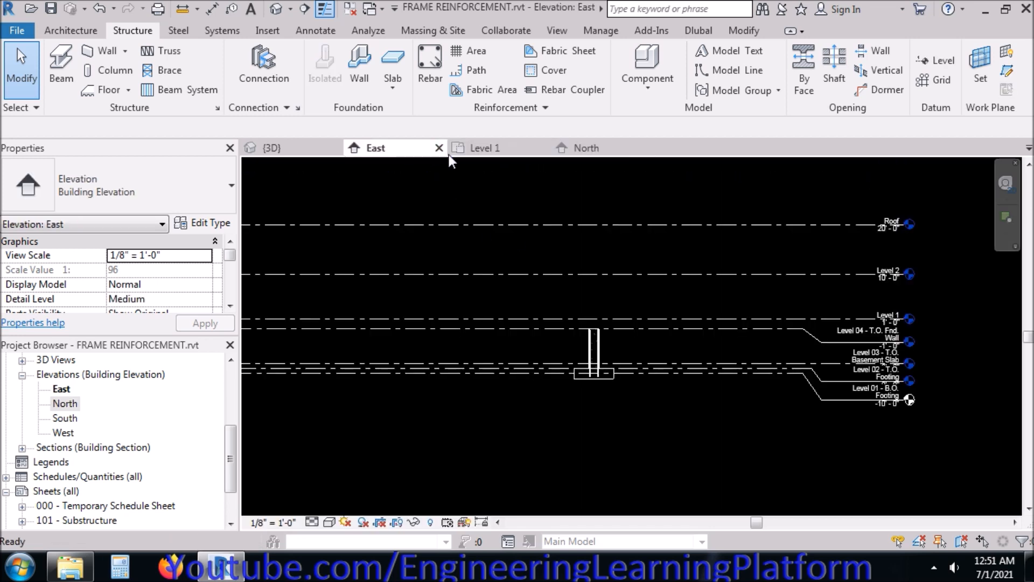
pyautogui.scroll(3, 646, 330)
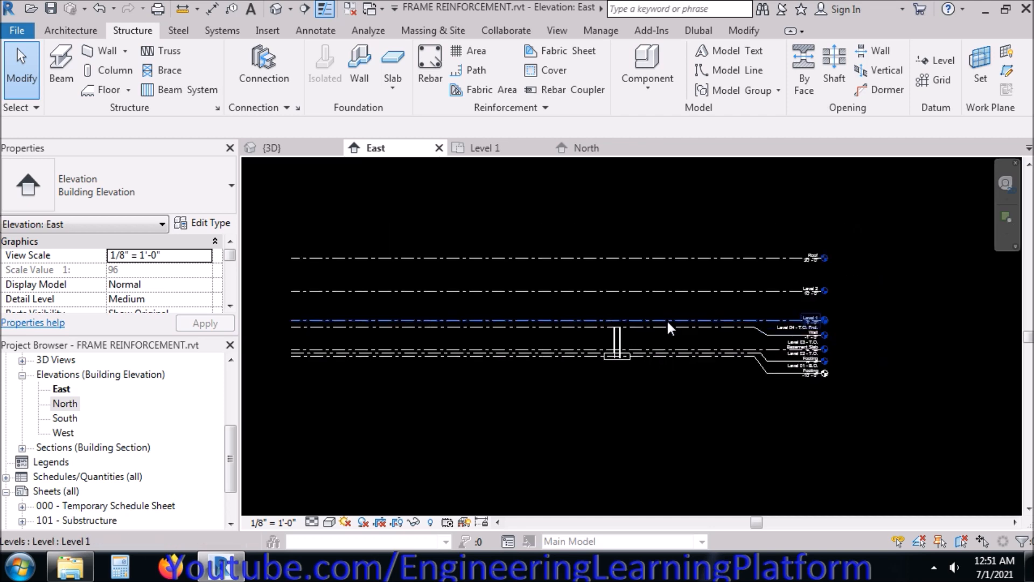
pyautogui.click(439, 147)
pyautogui.click(474, 148)
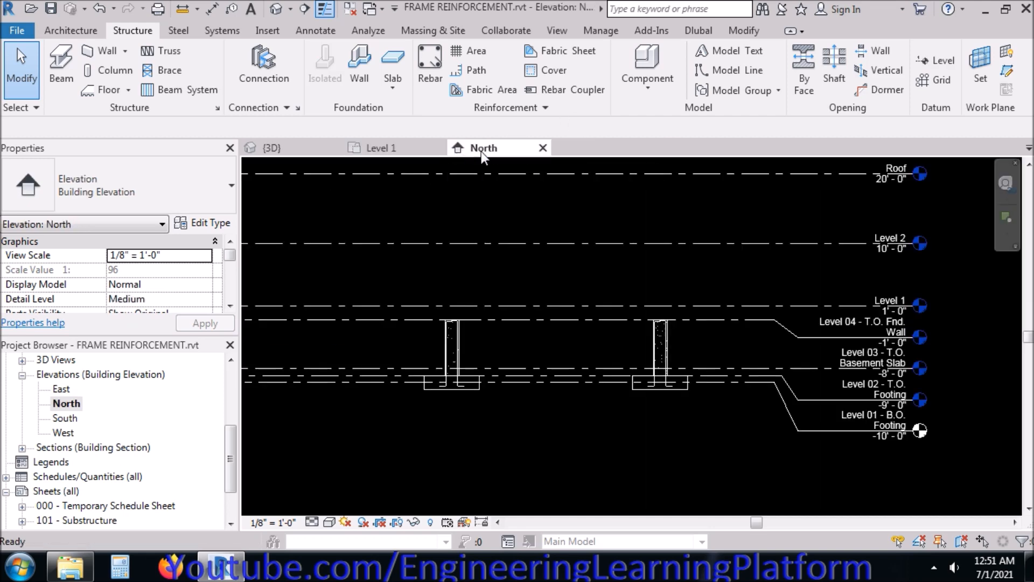
pyautogui.moveTo(461, 151); pyautogui.dragTo(399, 147)
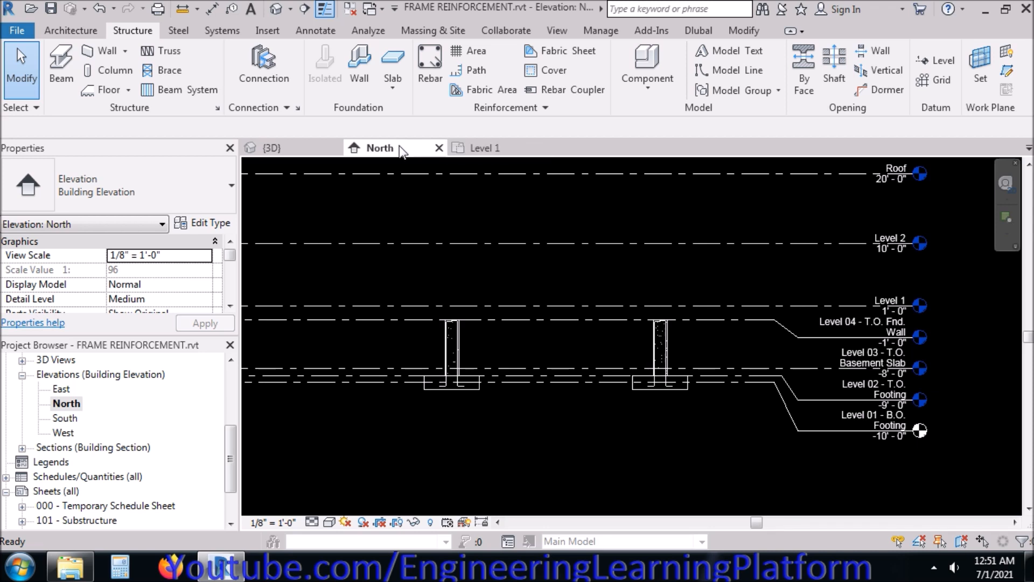
# - Place a 24 x 30 concrete rectangular beam on the Level 1 plan from one column's centre to the other's
pyautogui.click(478, 145)
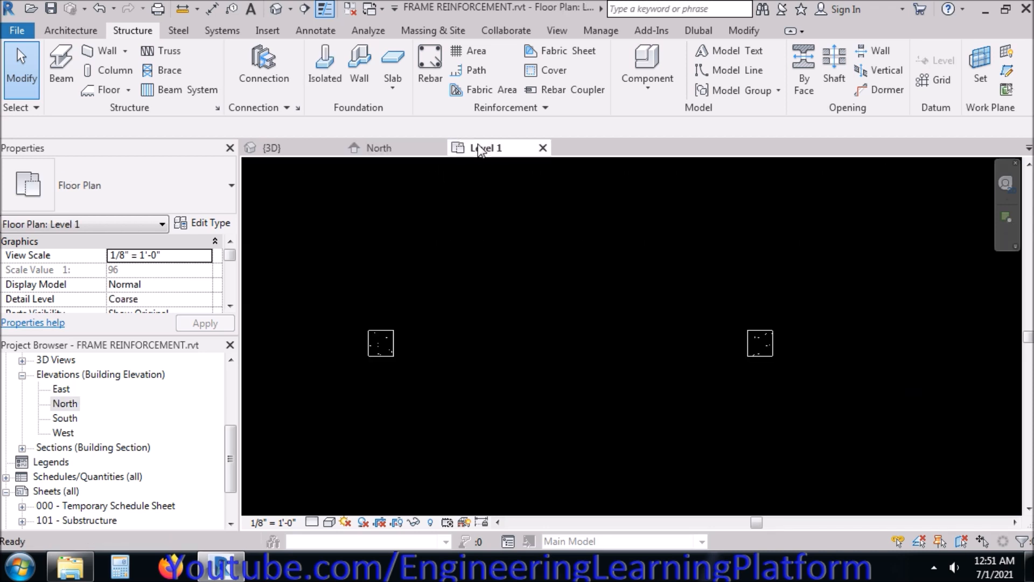
pyautogui.scroll(-2, 635, 377)
pyautogui.moveTo(401, 249); pyautogui.dragTo(408, 224, button='middle')
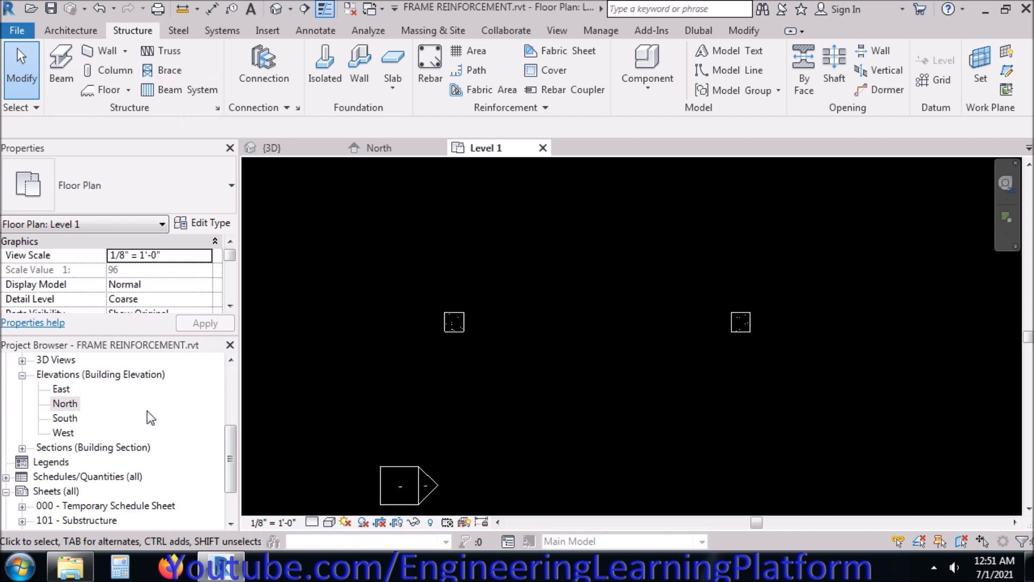
pyautogui.click(231, 383)
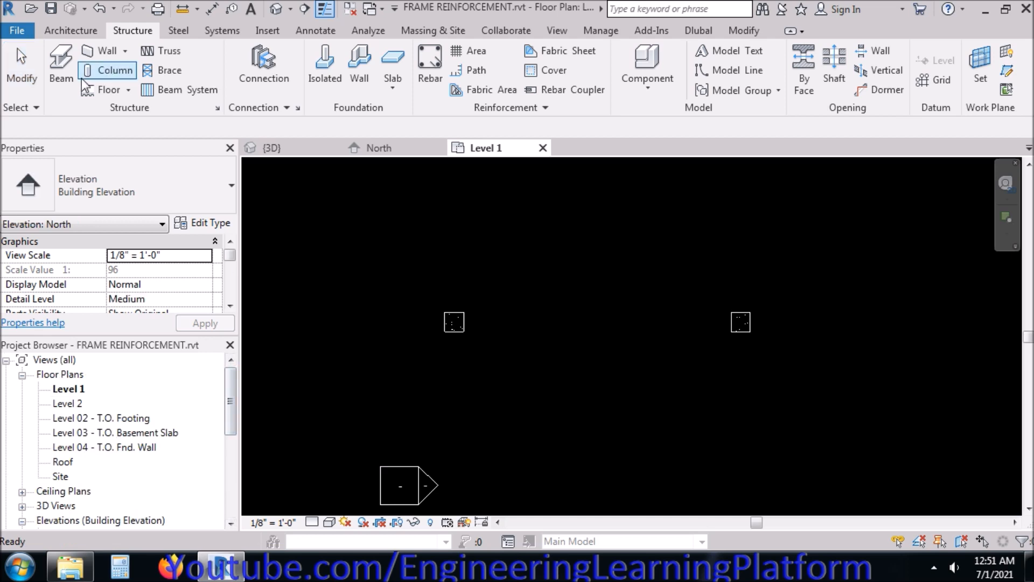
pyautogui.click(62, 70)
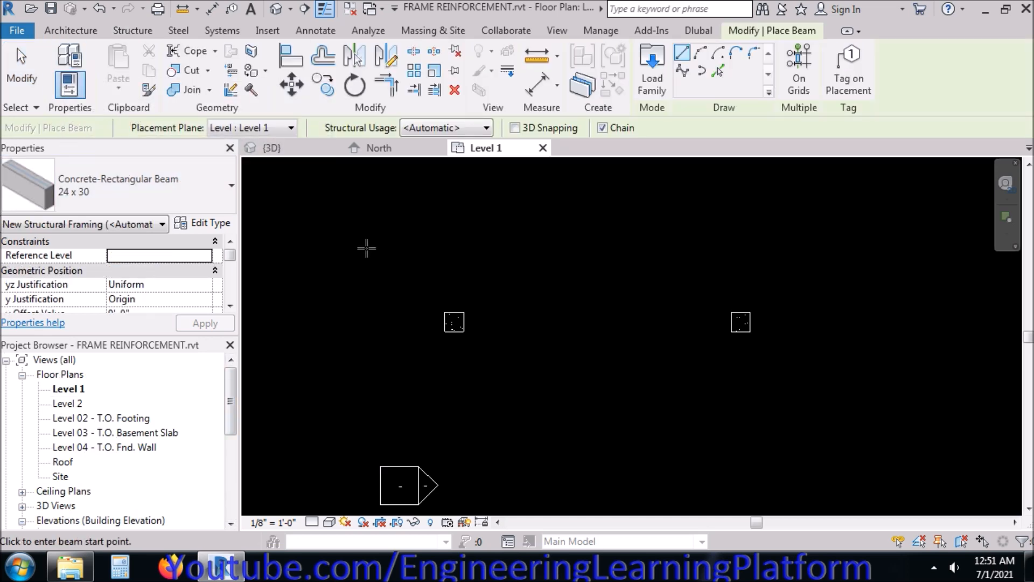
pyautogui.click(454, 323)
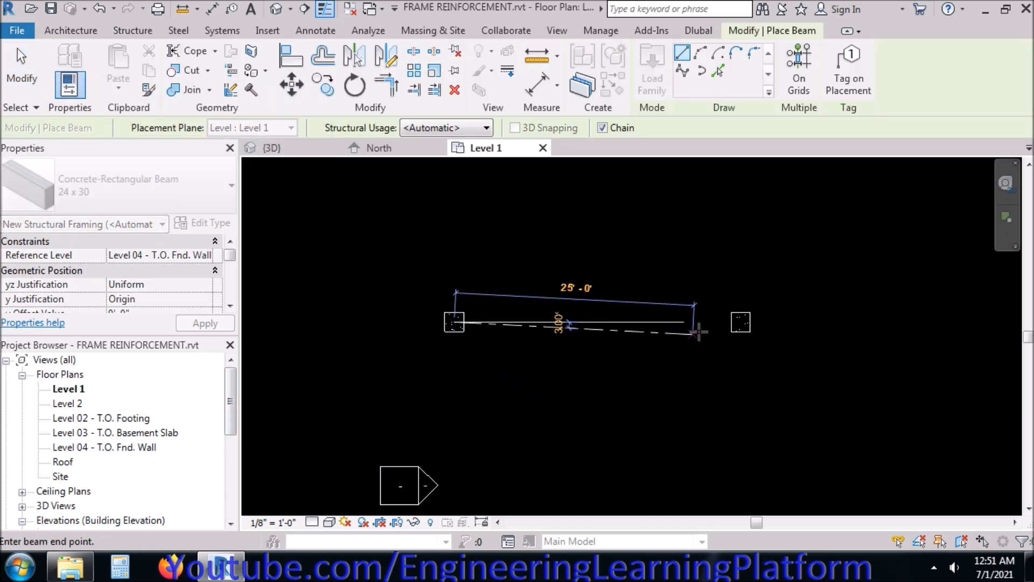
pyautogui.click(740, 322)
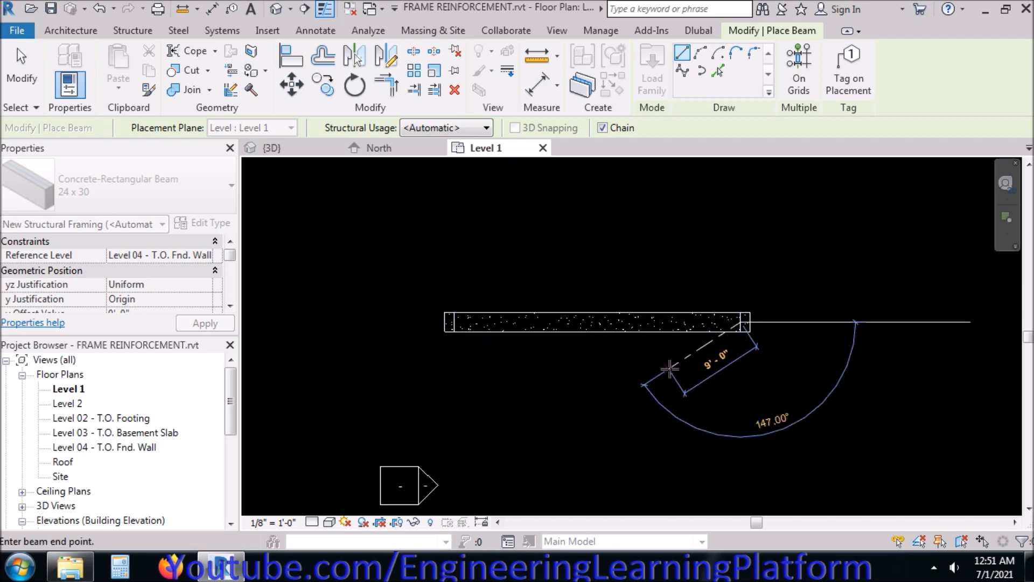
pyautogui.press('Escape')
pyautogui.press('Escape')
# - Extend both ends of the beam to the outer faces of the two columns
pyautogui.click(611, 326)
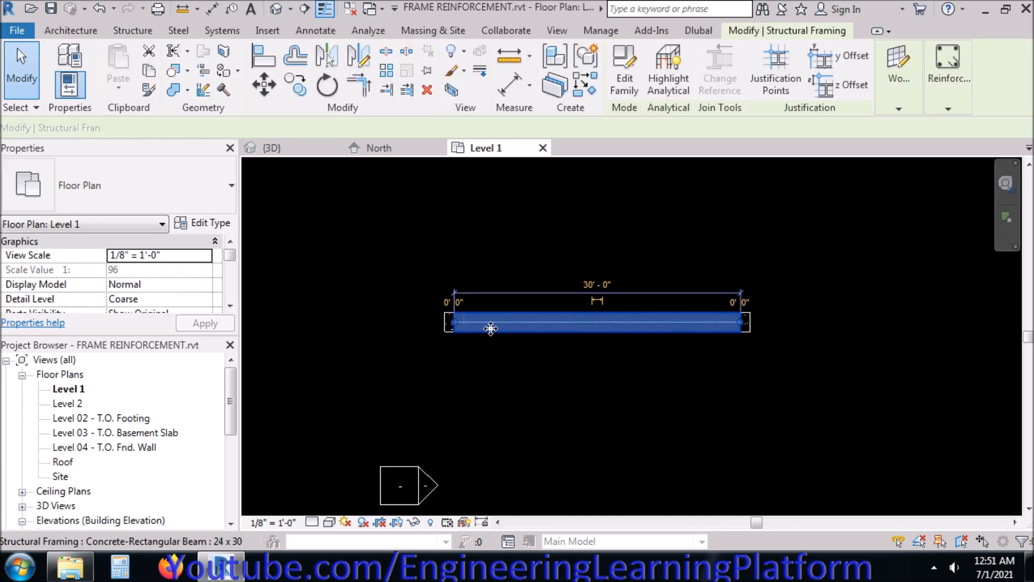
pyautogui.scroll(2, 457, 322)
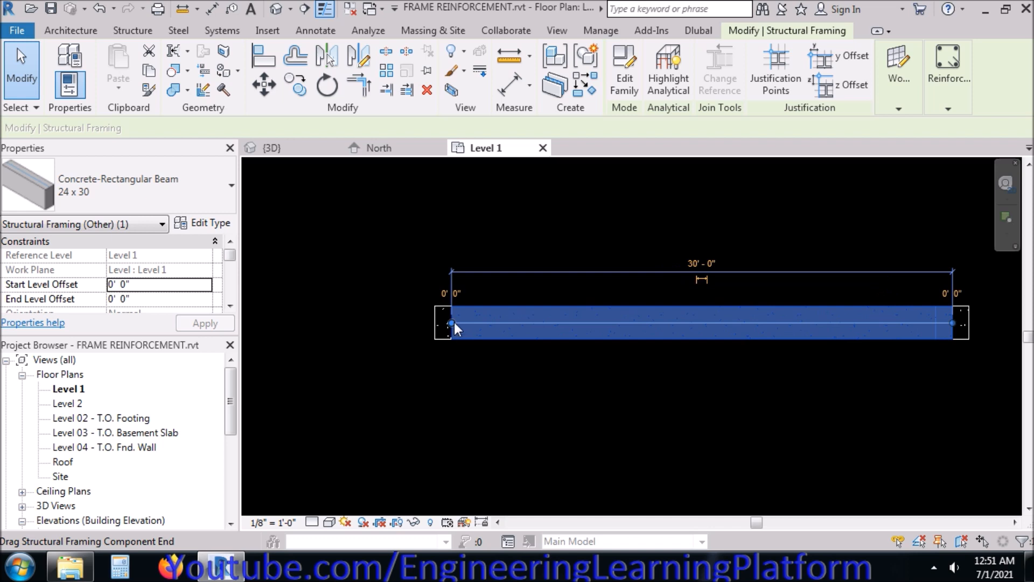
pyautogui.moveTo(451, 322); pyautogui.dragTo(437, 323)
pyautogui.scroll(-1, 441, 368)
pyautogui.scroll(1, 858, 345)
pyautogui.scroll(1, 801, 331)
pyautogui.moveTo(795, 330); pyautogui.dragTo(809, 330)
pyautogui.click(871, 244)
pyautogui.scroll(-2, 872, 248)
# - Examine the beam and columns in 3D and the beam-to-column joint in the North elevation
pyautogui.click(295, 148)
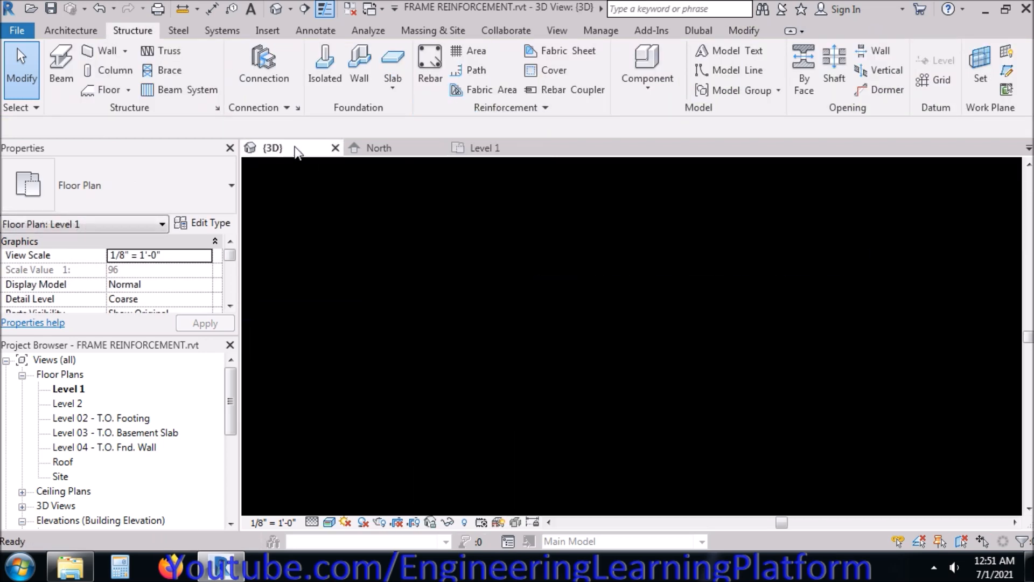
pyautogui.keyDown('shift'); pyautogui.moveTo(498, 390); pyautogui.dragTo(633, 195, button='middle'); pyautogui.keyUp('shift')
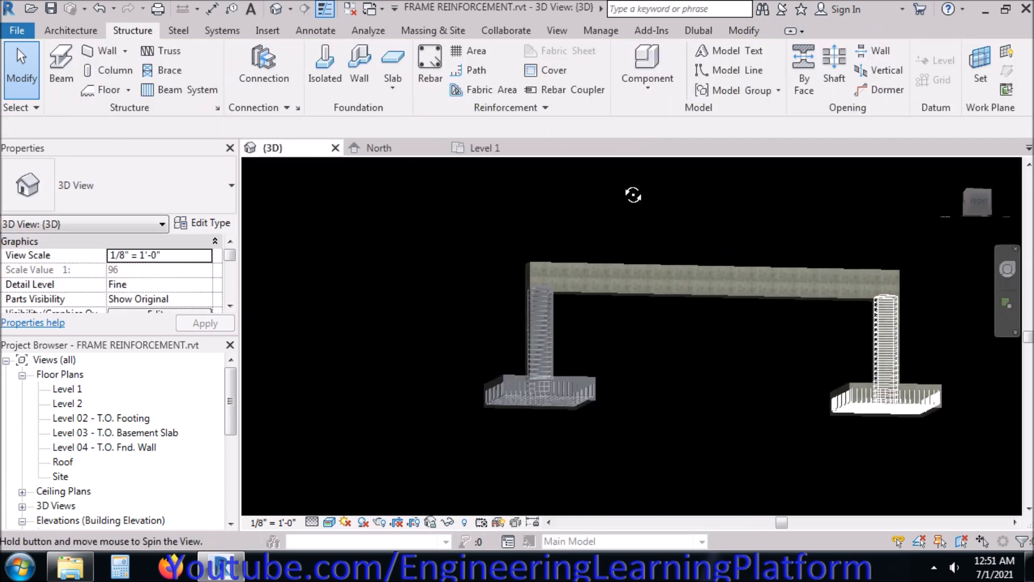
pyautogui.keyDown('shift'); pyautogui.moveTo(629, 267); pyautogui.dragTo(648, 364, button='middle'); pyautogui.keyUp('shift')
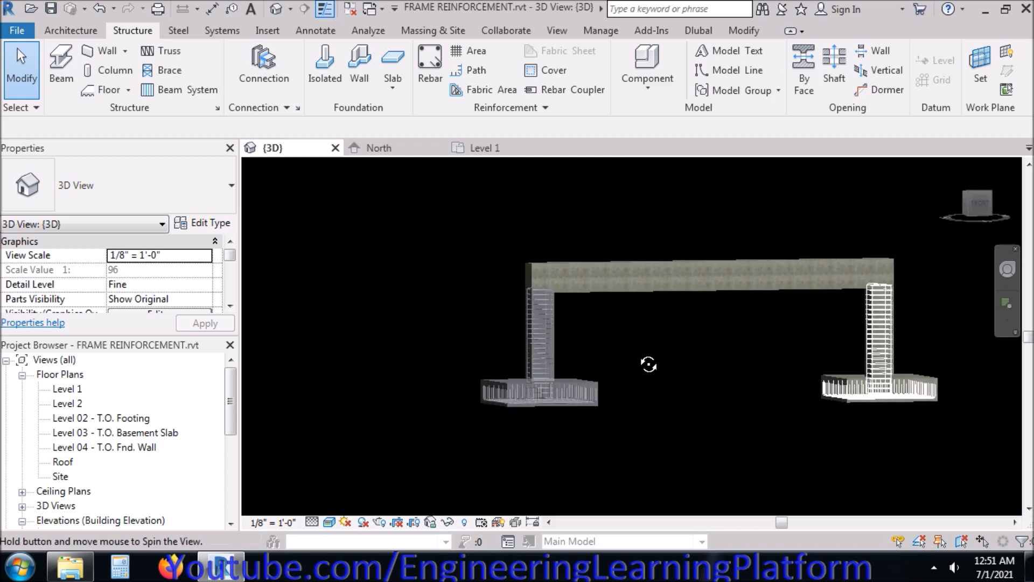
pyautogui.click(393, 148)
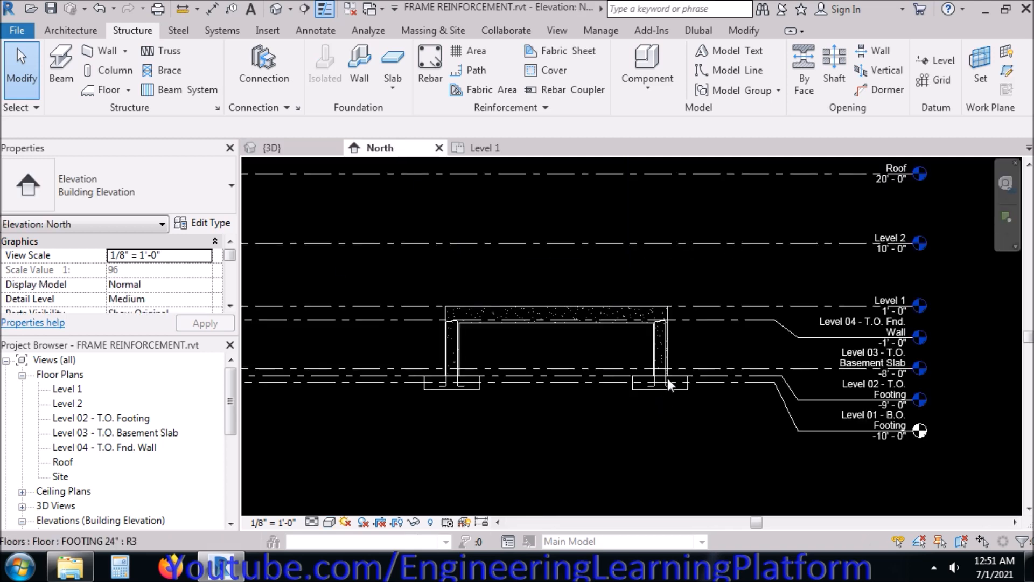
pyautogui.scroll(3, 616, 338)
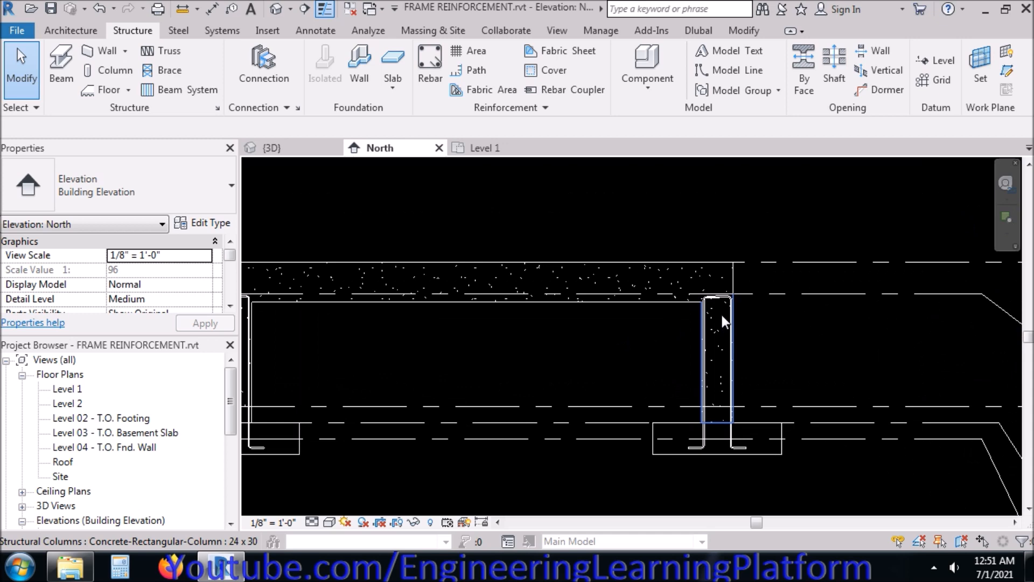
pyautogui.scroll(2, 722, 315)
pyautogui.click(739, 288)
pyautogui.press('Escape')
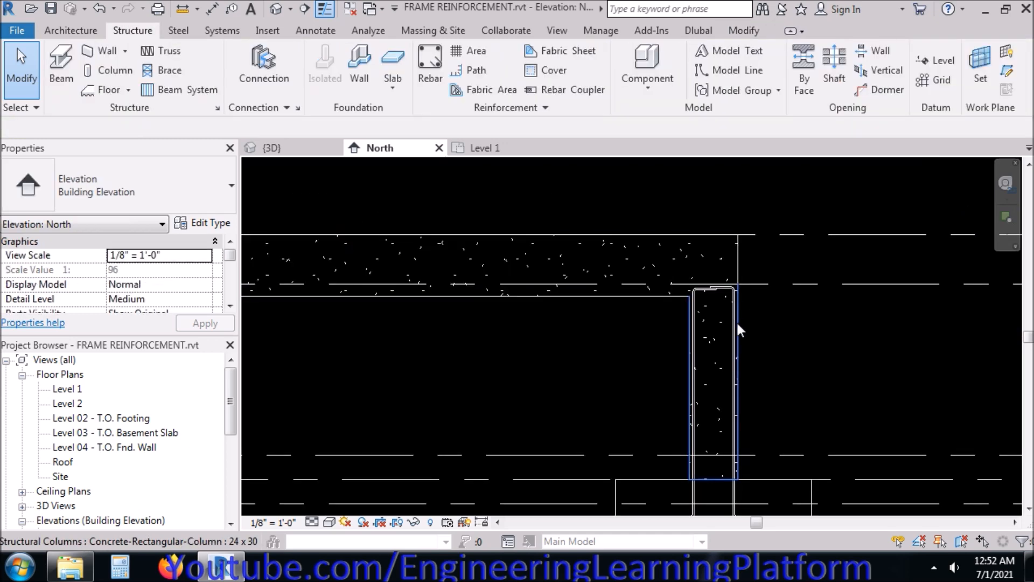
# - Try changing the base level of the right-hand column in the North elevation to Level 1
pyautogui.click(738, 324)
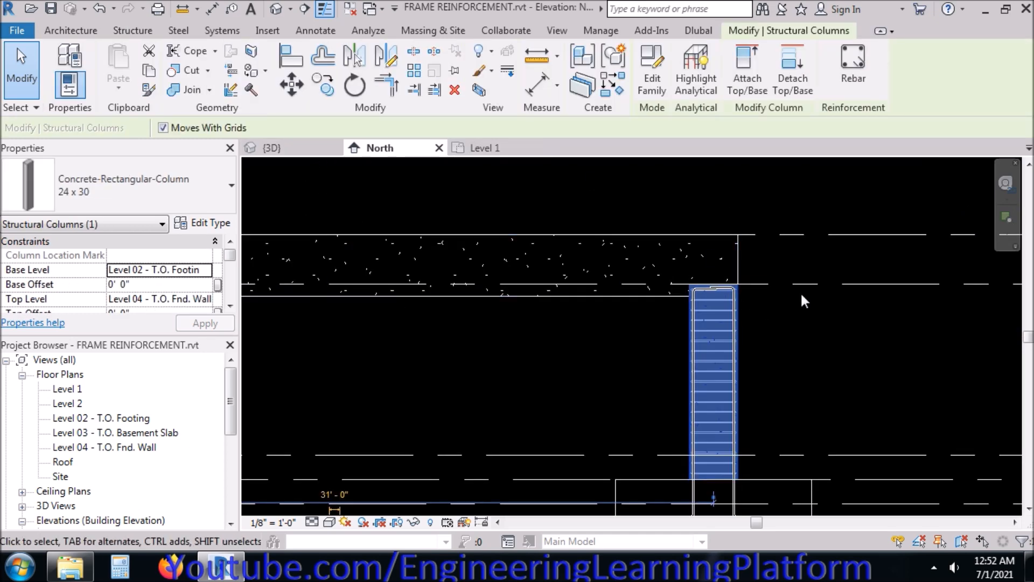
pyautogui.scroll(-1, 800, 292)
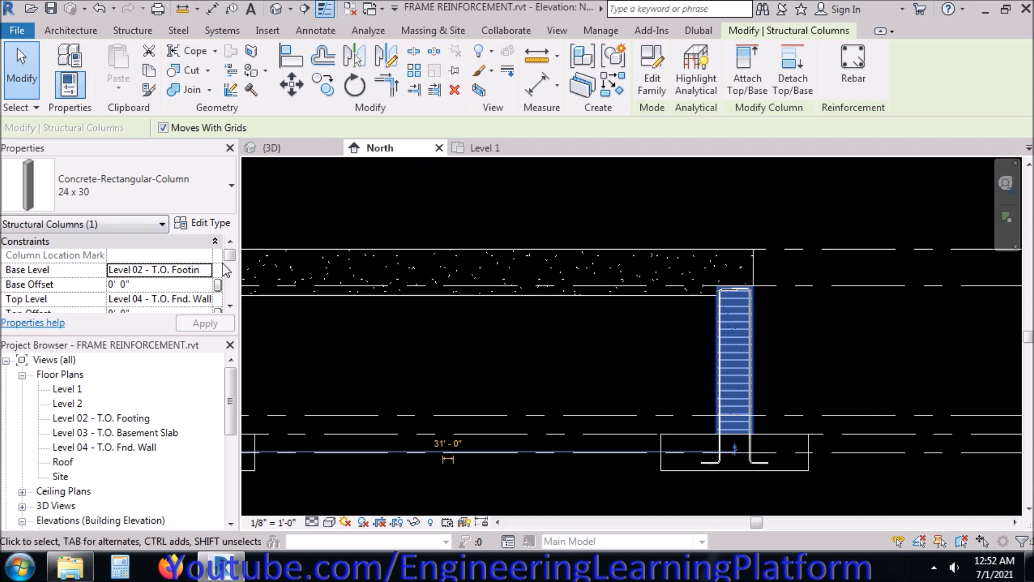
pyautogui.moveTo(189, 334); pyautogui.dragTo(188, 427)
pyautogui.moveTo(230, 285); pyautogui.dragTo(231, 293)
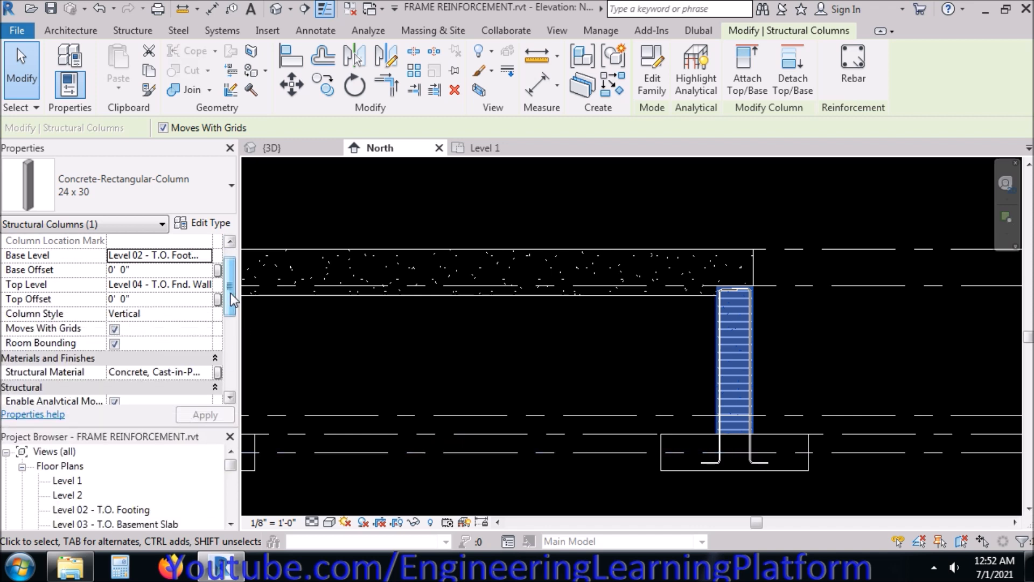
pyautogui.click(207, 257)
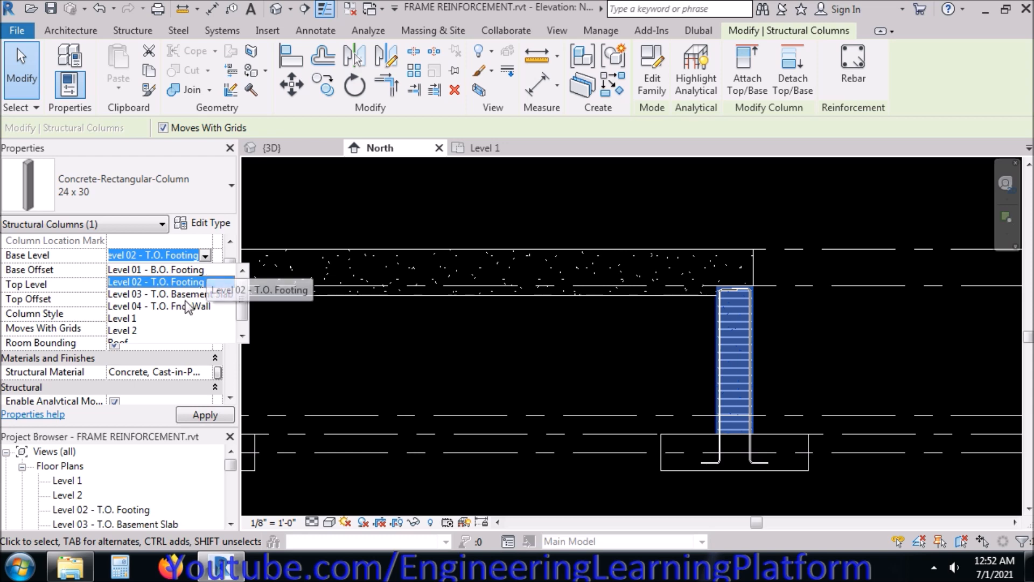
pyautogui.click(173, 318)
pyautogui.click(206, 416)
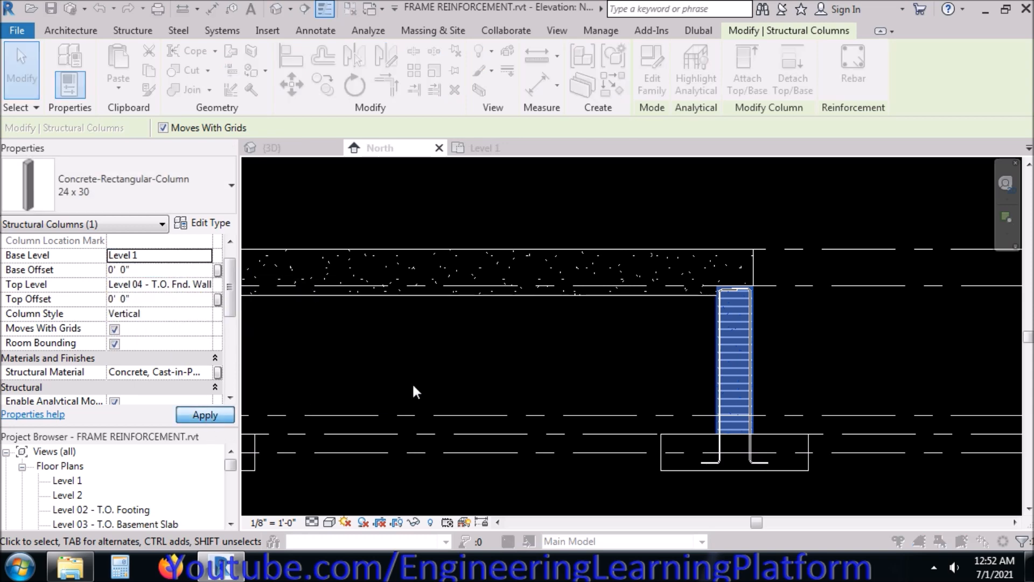
pyautogui.click(581, 331)
pyautogui.click(608, 351)
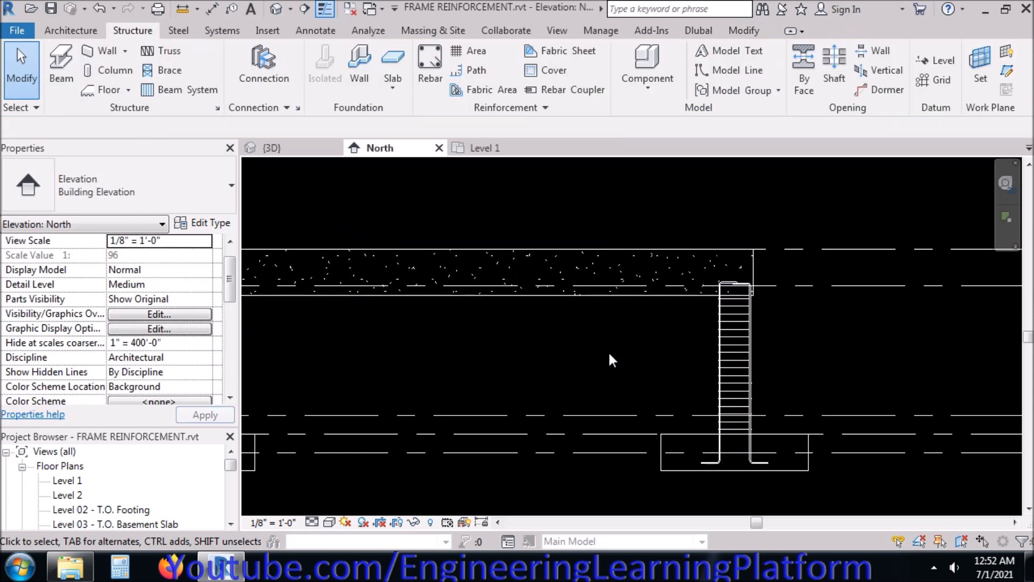
# - Try changing the base level of the left-hand column in the North elevation to Level 1 as well
pyautogui.moveTo(709, 335); pyautogui.dragTo(381, 335, button='middle')
pyautogui.scroll(1, 418, 331)
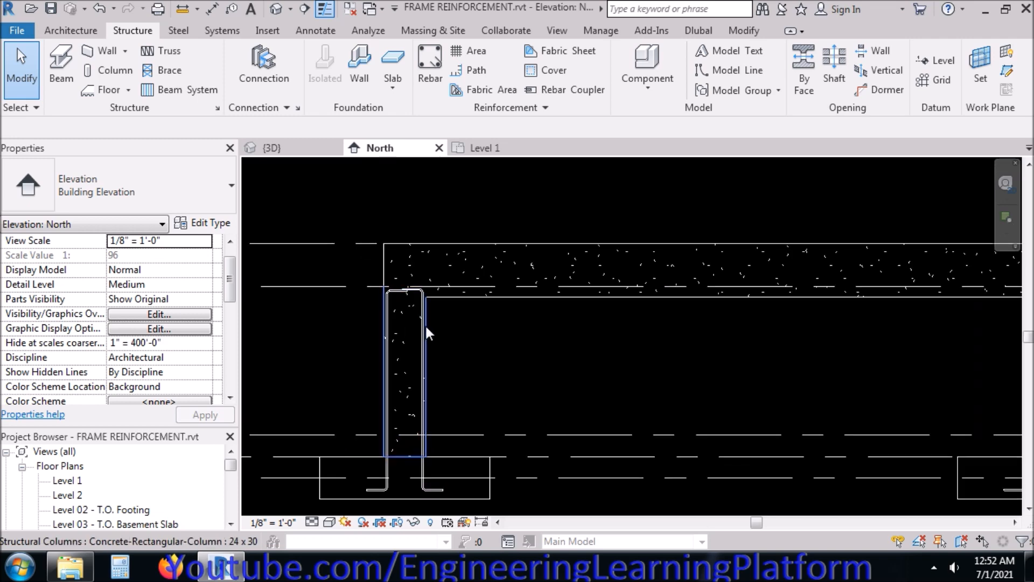
pyautogui.click(425, 325)
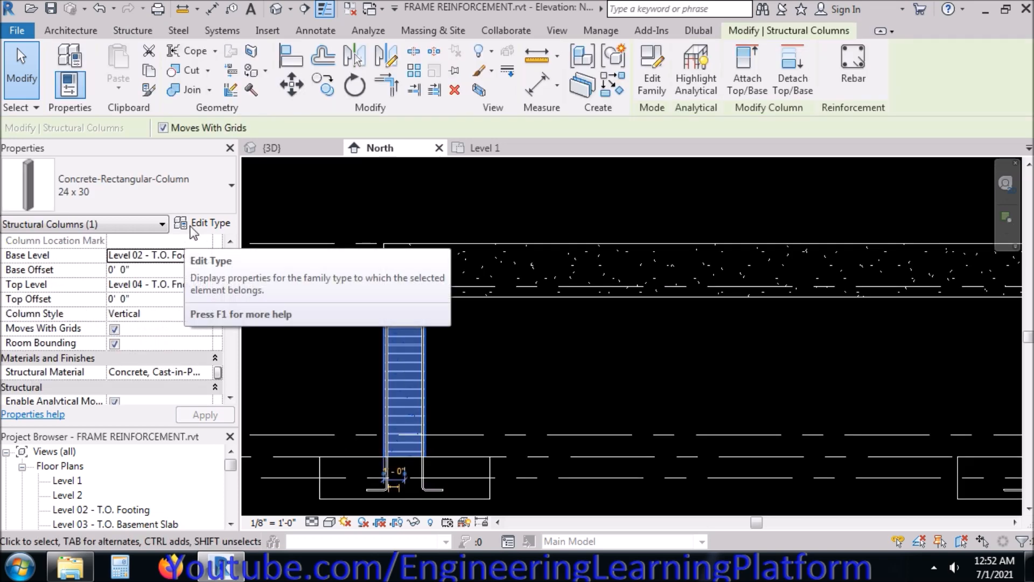
pyautogui.click(203, 254)
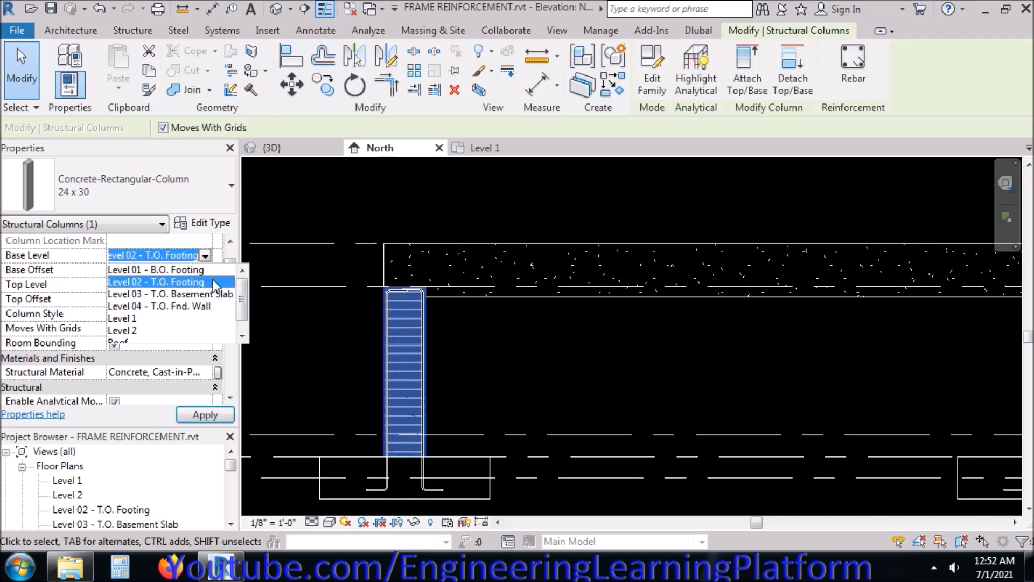
pyautogui.click(168, 318)
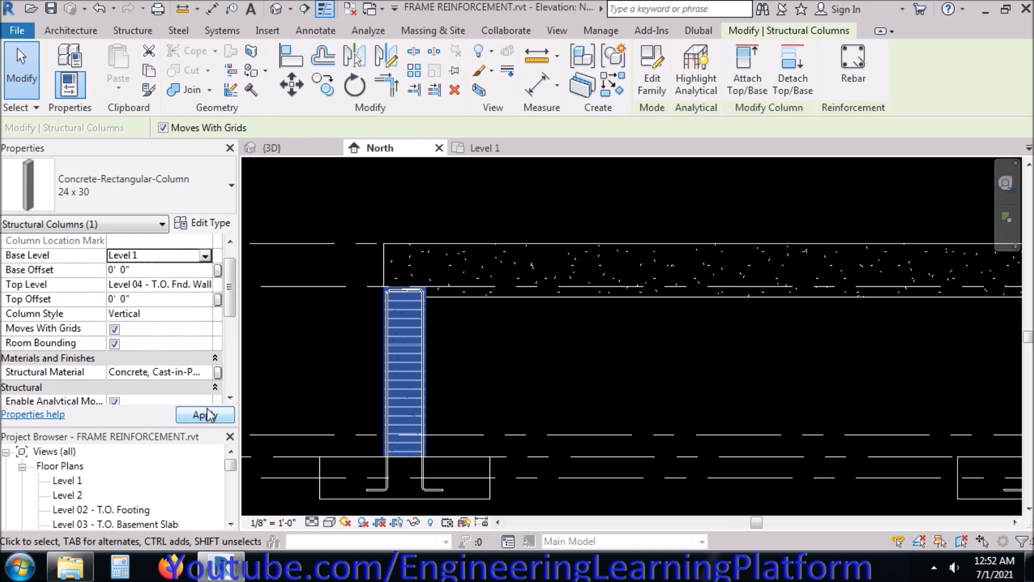
pyautogui.click(207, 415)
pyautogui.click(570, 335)
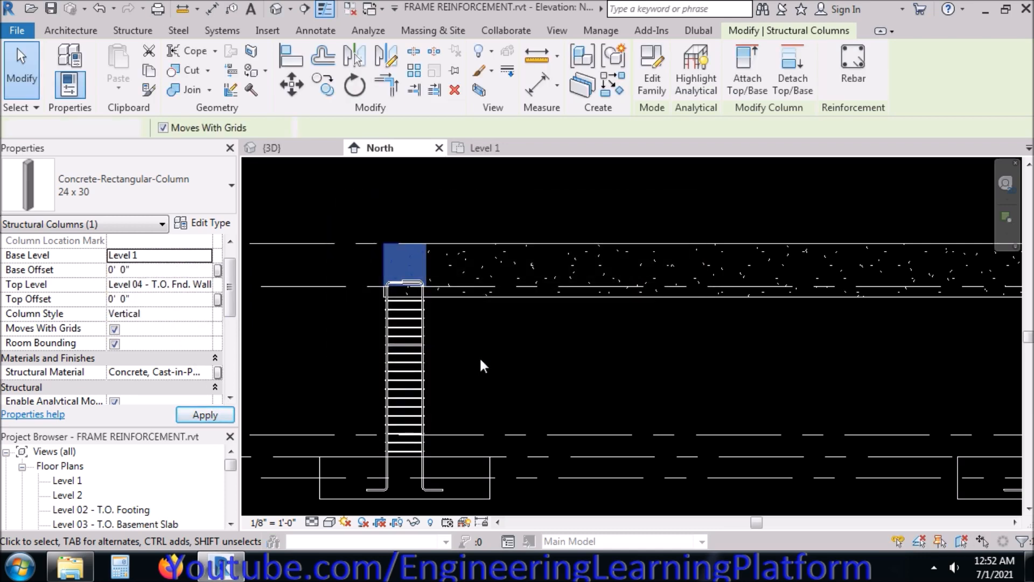
pyautogui.click(479, 356)
# - Inspect the bent 3/4 rebar at the top of the left-hand column in the North elevation
pyautogui.scroll(5, 411, 283)
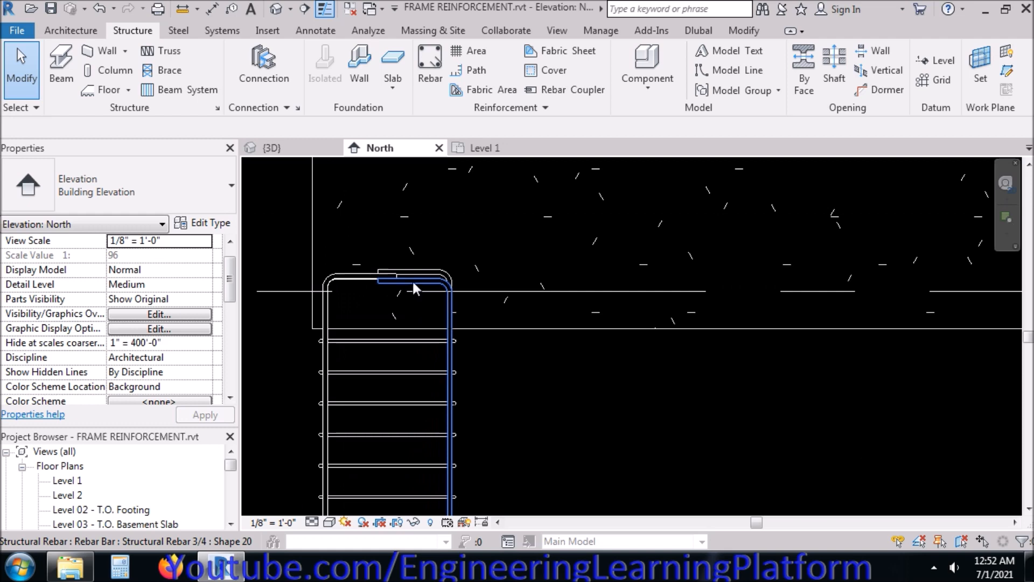
pyautogui.click(414, 282)
pyautogui.click(478, 379)
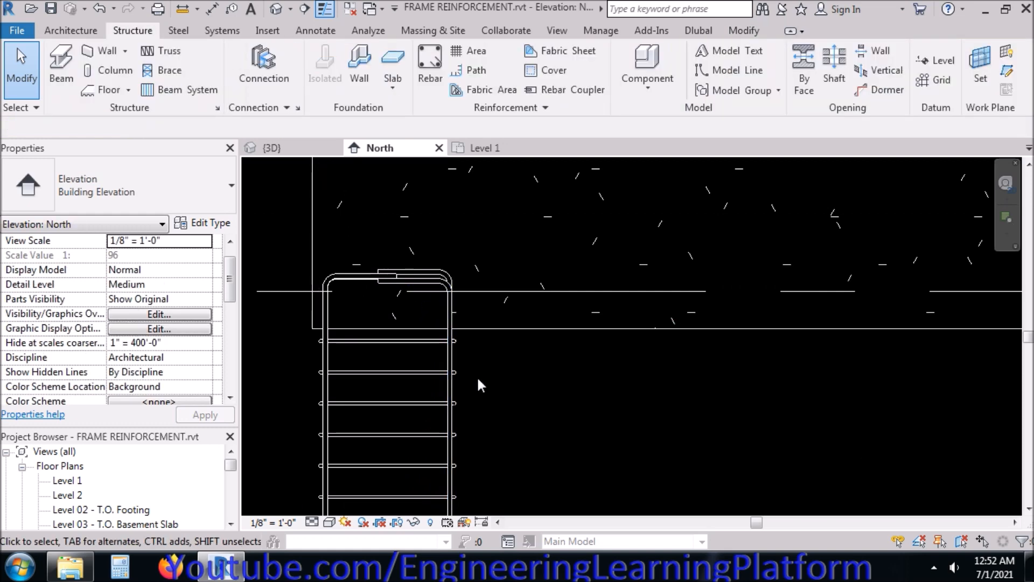
pyautogui.click(428, 281)
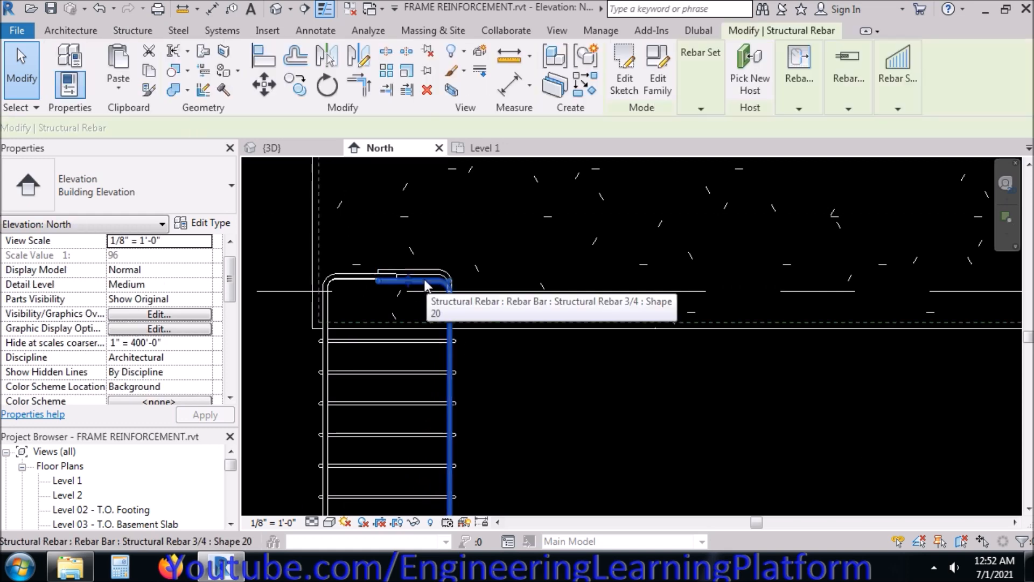
pyautogui.scroll(-3, 355, 320)
pyautogui.scroll(3, 379, 299)
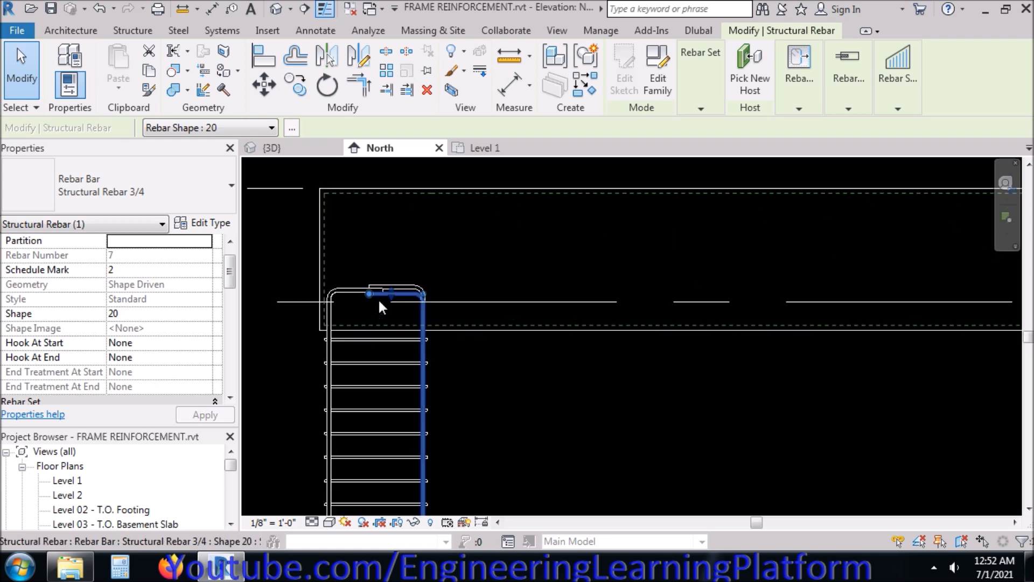
pyautogui.click(473, 341)
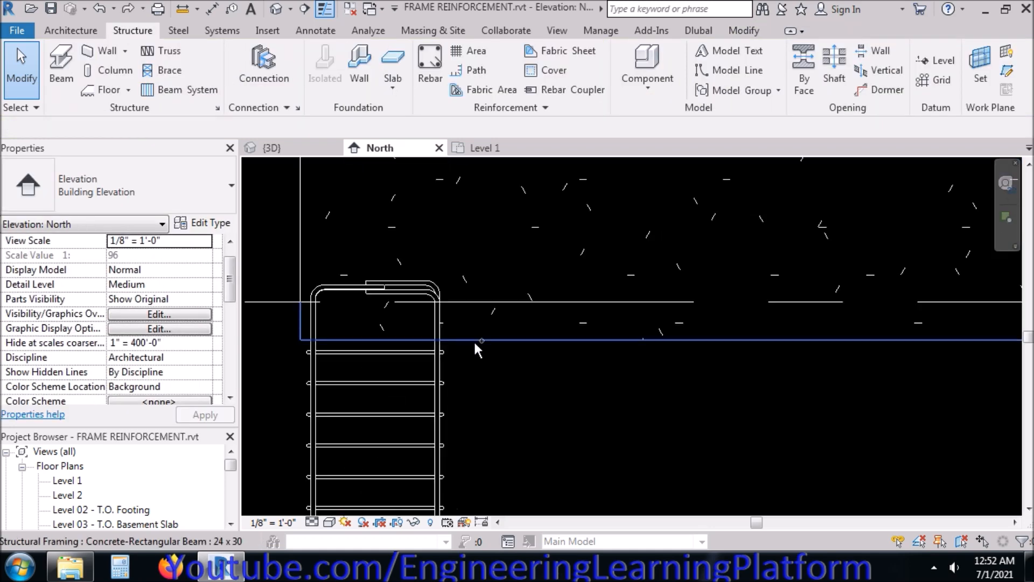
# - Inspect the bent 3/4 rebar at the top of the right-hand column, and check the frame in the 3D view
pyautogui.scroll(-2, 244, 356)
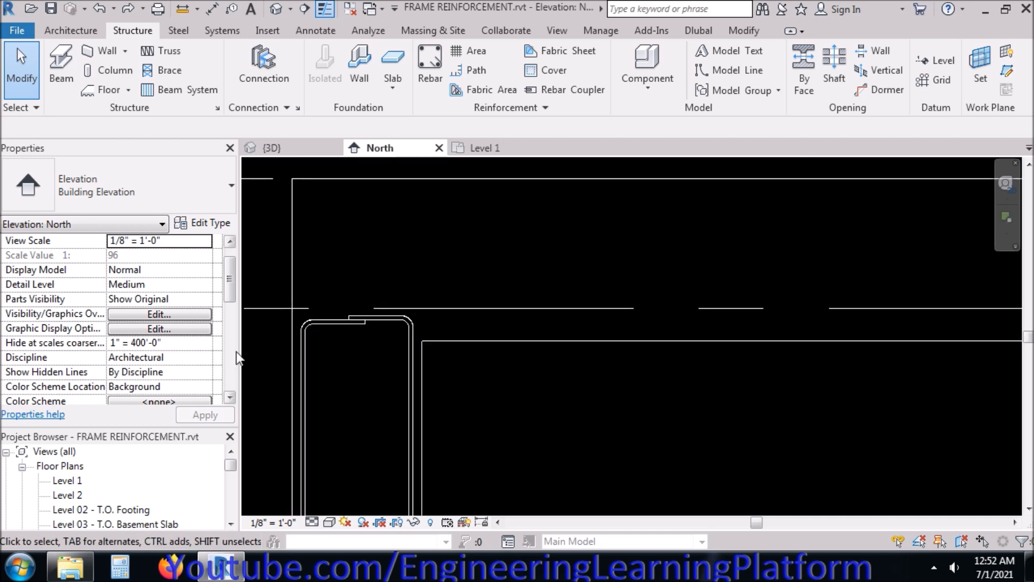
pyautogui.scroll(-3, 348, 367)
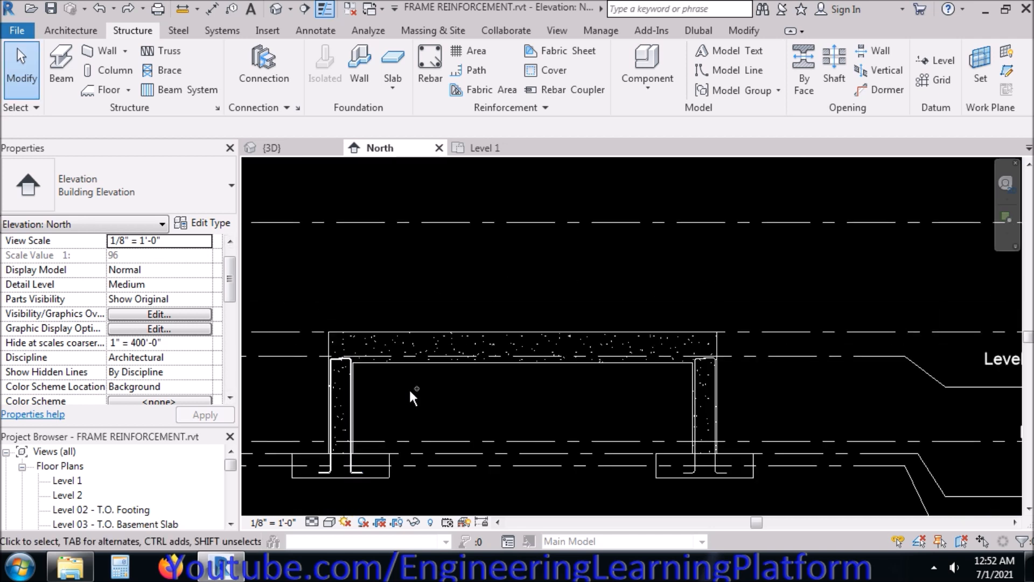
pyautogui.scroll(2, 696, 364)
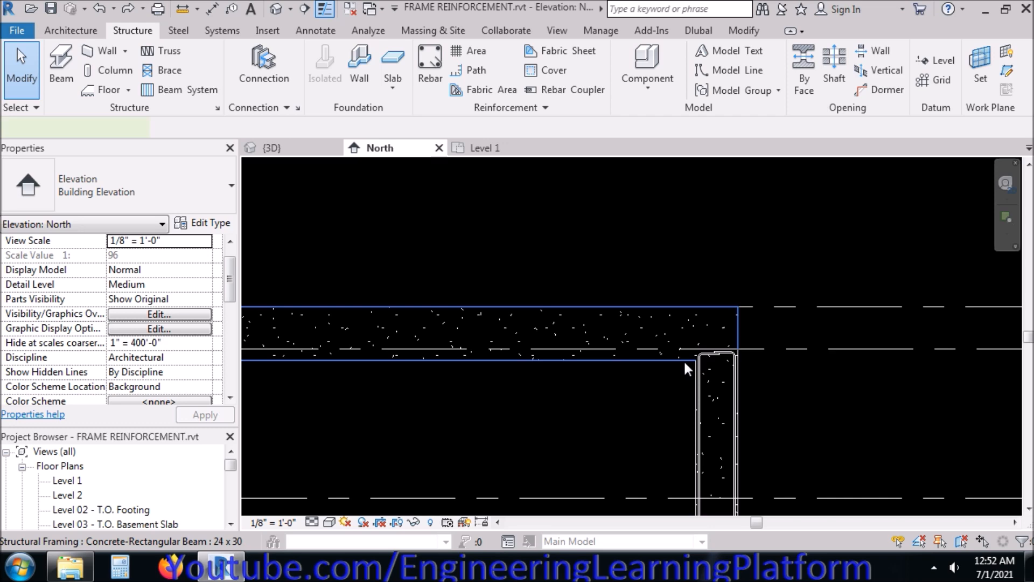
pyautogui.click(682, 361)
pyautogui.press('Escape')
pyautogui.scroll(3, 729, 359)
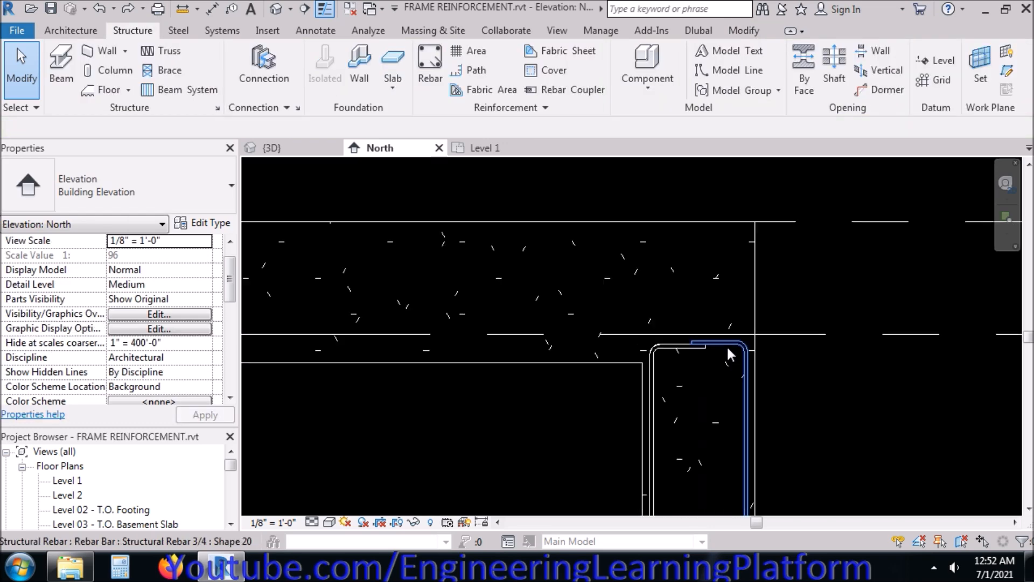
pyautogui.click(727, 345)
pyautogui.scroll(2, 715, 346)
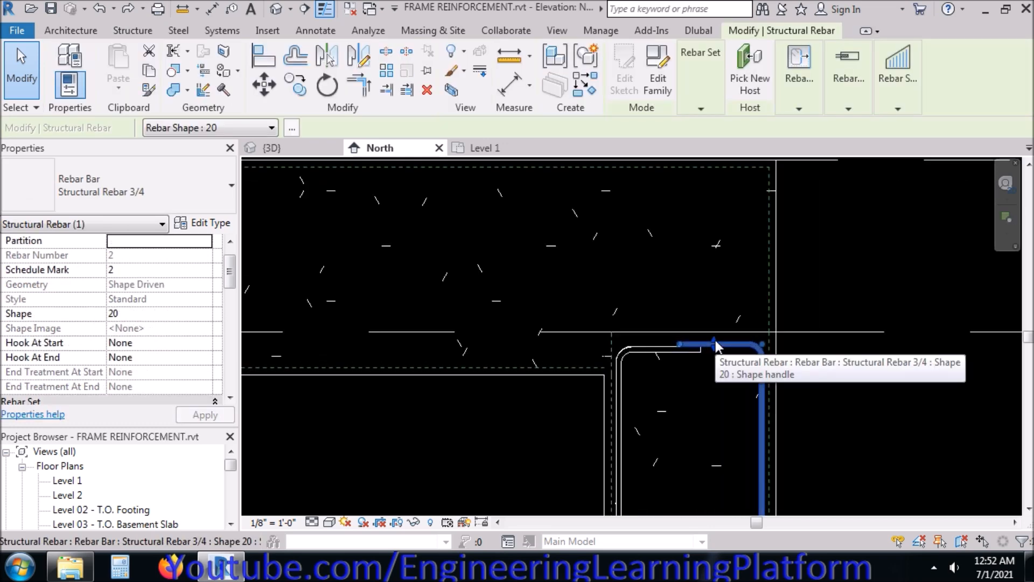
pyautogui.scroll(-5, 714, 338)
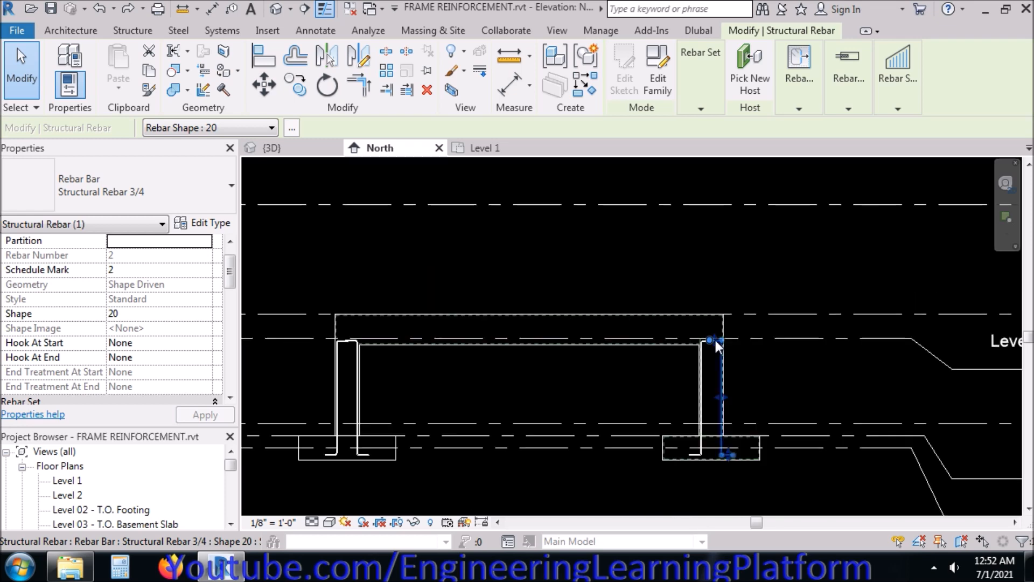
pyautogui.click(289, 147)
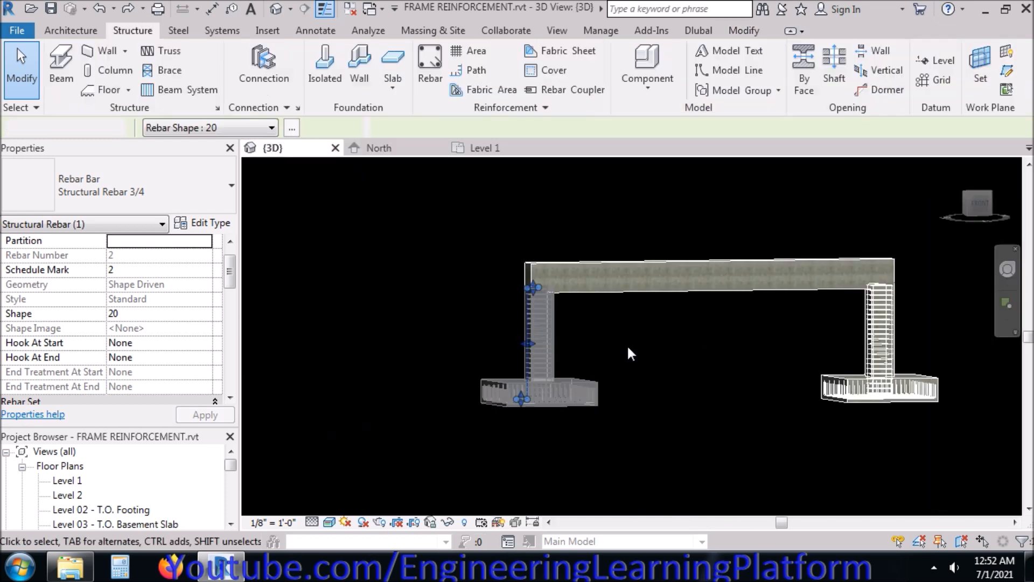
# - On the Level 1 plan, draw a building section just outside the beam's long lower side, running past both ends and looking towards the beam
pyautogui.click(470, 148)
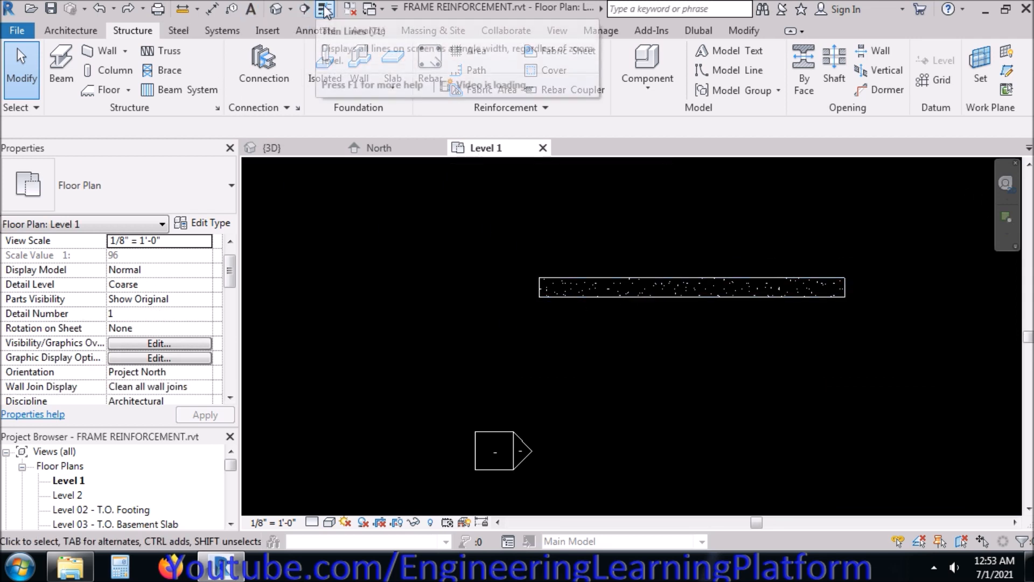
pyautogui.click(291, 9)
pyautogui.click(306, 8)
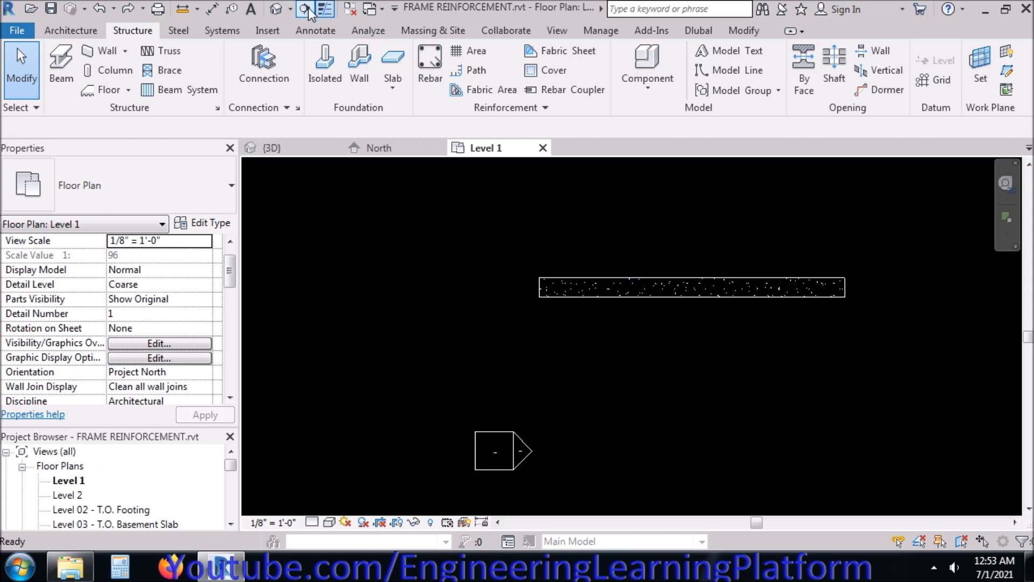
pyautogui.scroll(2, 780, 334)
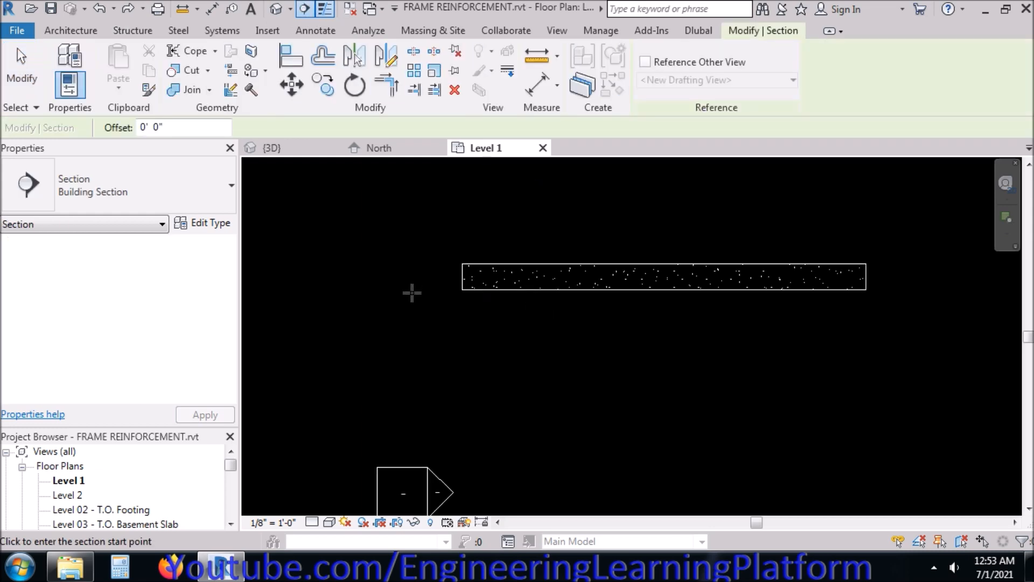
pyautogui.click(437, 292)
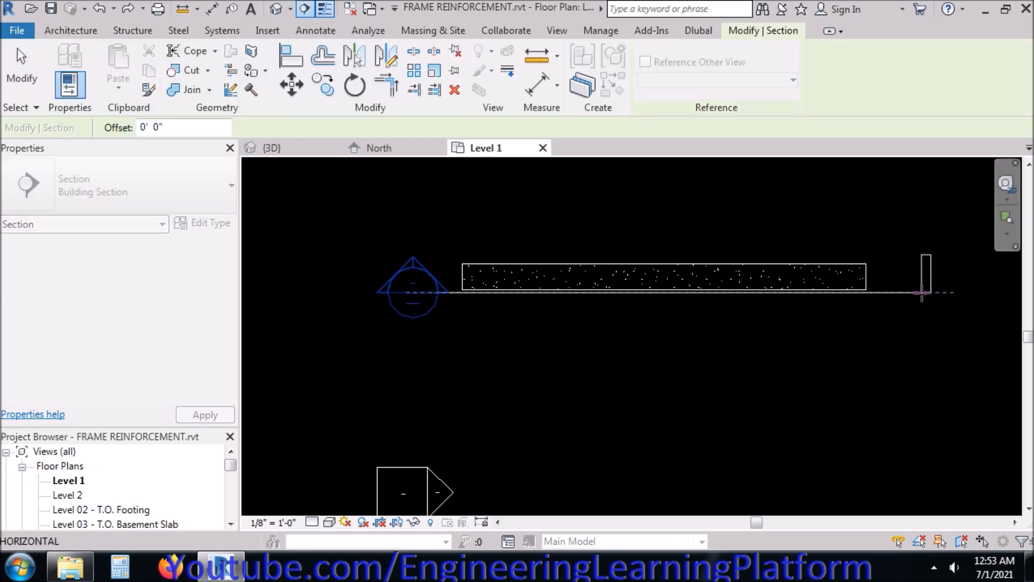
pyautogui.click(921, 291)
pyautogui.press('Escape')
pyautogui.moveTo(681, 177); pyautogui.dragTo(679, 280)
pyautogui.click(719, 376)
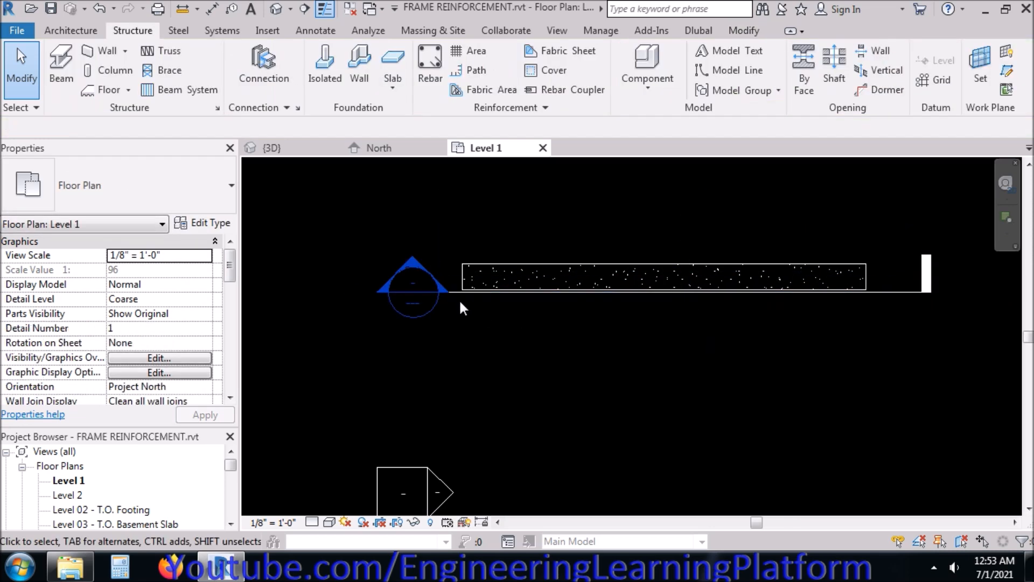
# - Open the new beam section view and set its detail level to Fine
pyautogui.doubleClick(409, 286)
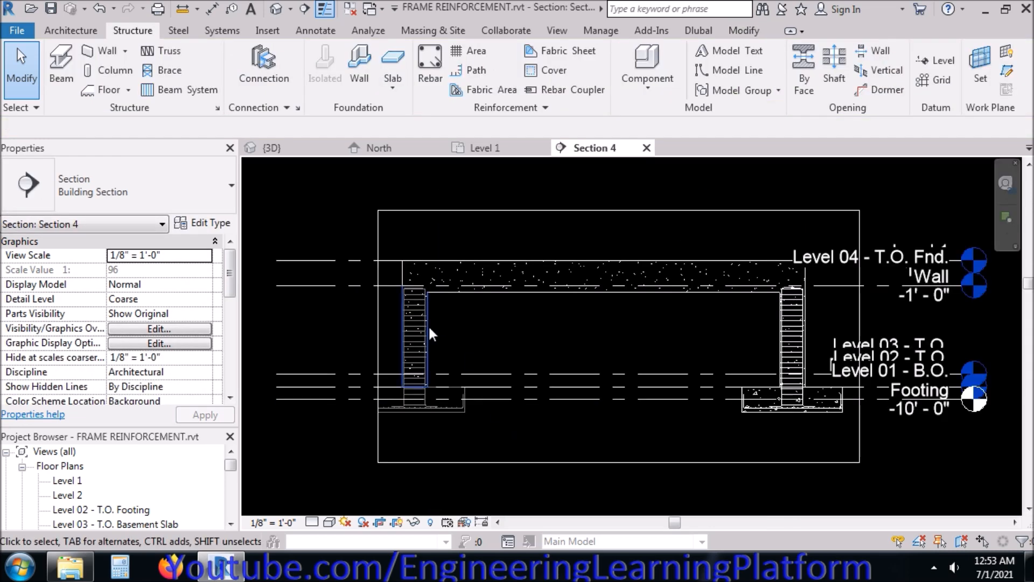
pyautogui.scroll(7, 418, 303)
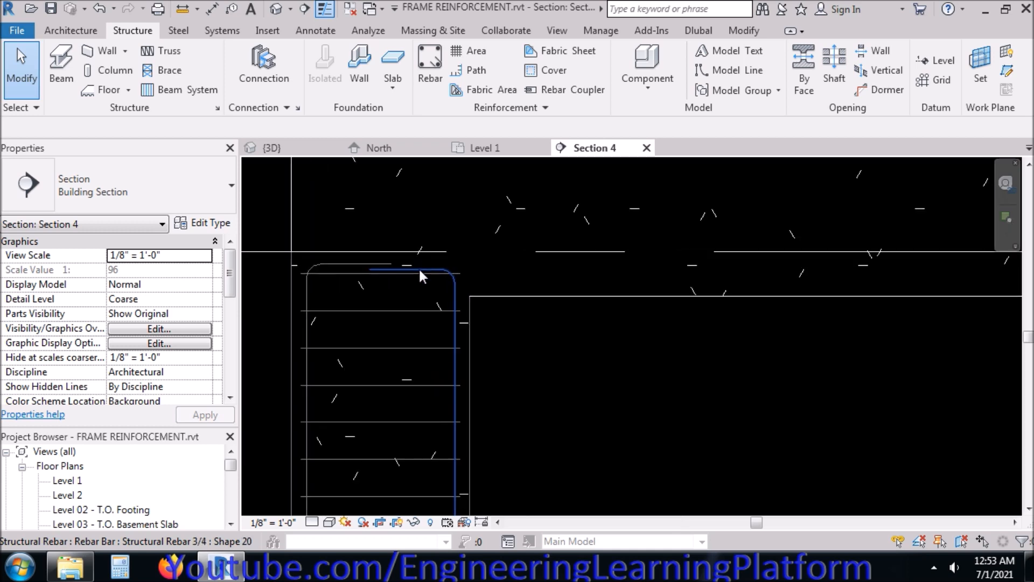
pyautogui.click(419, 268)
pyautogui.press('Escape')
pyautogui.click(312, 522)
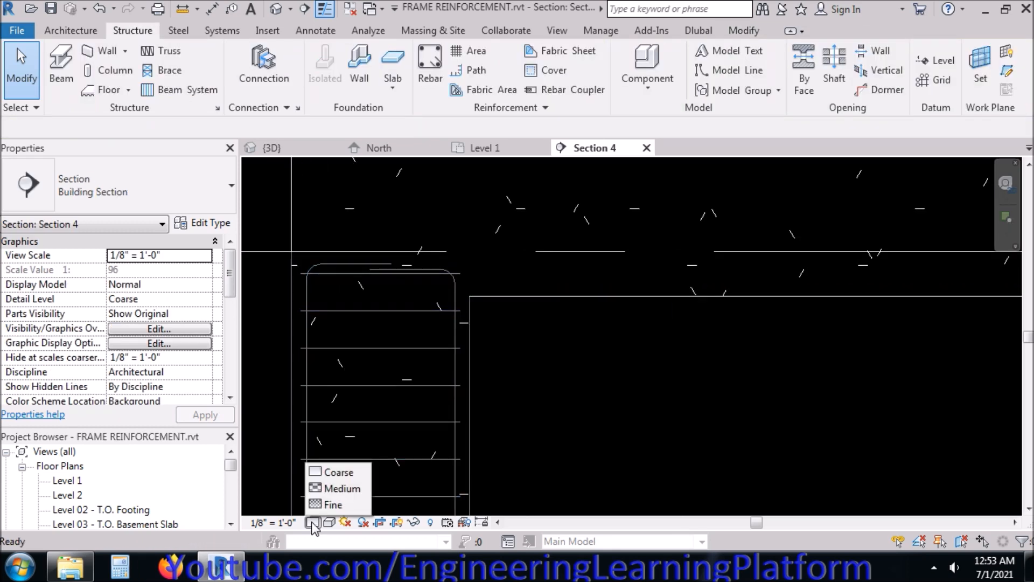
pyautogui.click(326, 504)
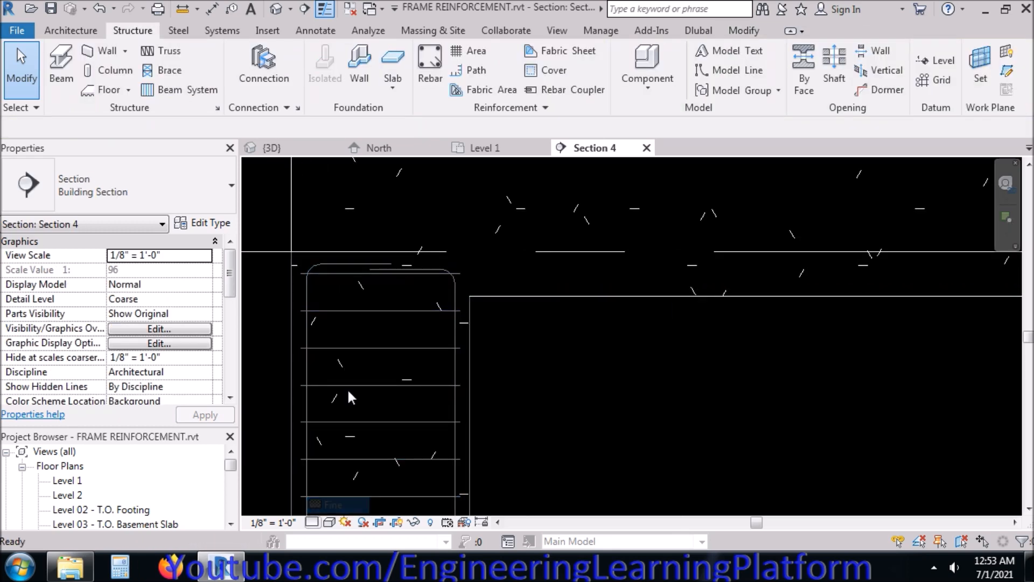
# - Stretch the inner 3/4 vertical bar of the section's left-hand column upward so its bent top reaches the beam's top cover line
pyautogui.click(406, 263)
pyautogui.scroll(-2, 371, 447)
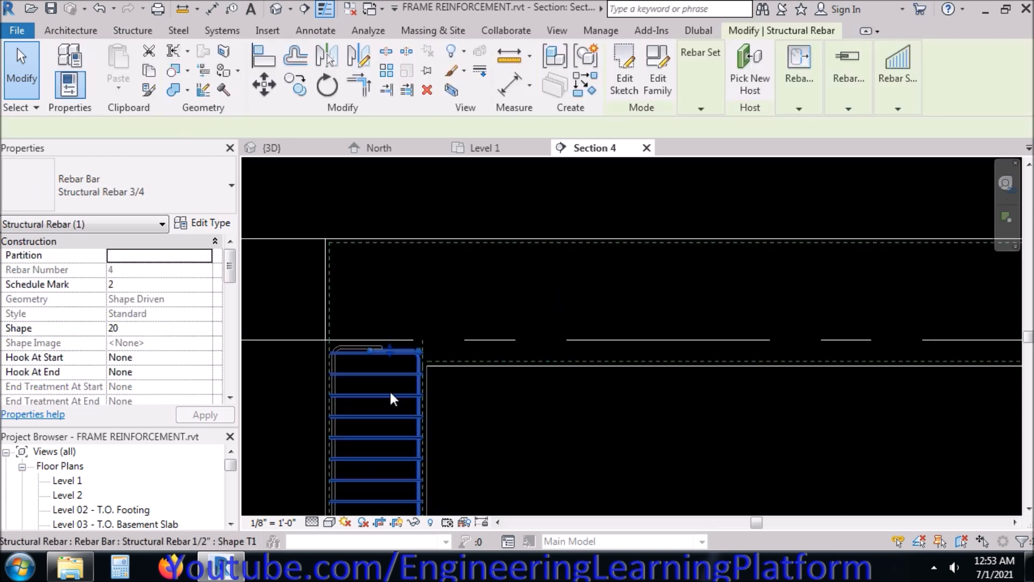
pyautogui.scroll(3, 398, 374)
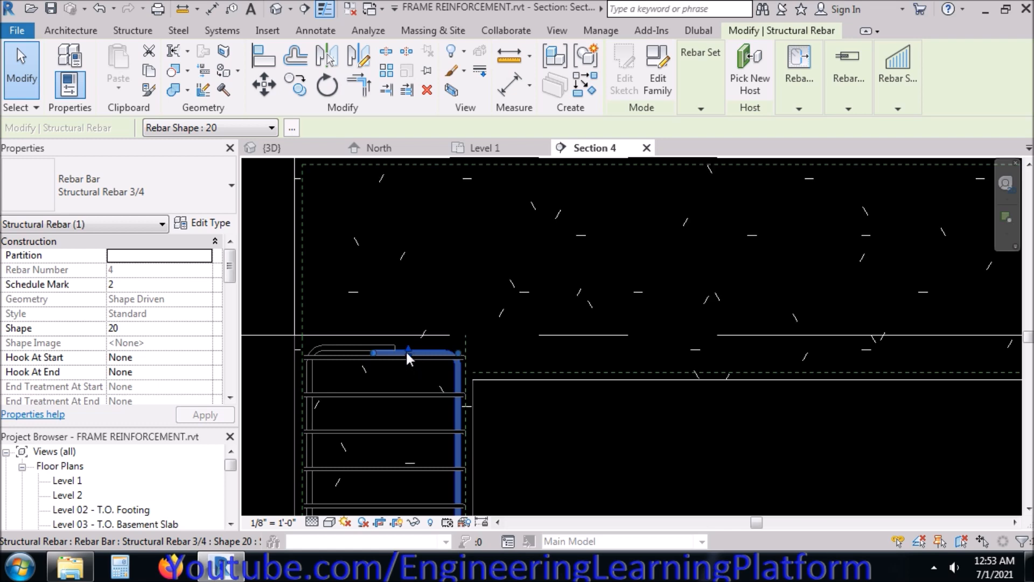
pyautogui.scroll(-1, 415, 367)
pyautogui.moveTo(413, 354); pyautogui.dragTo(400, 218)
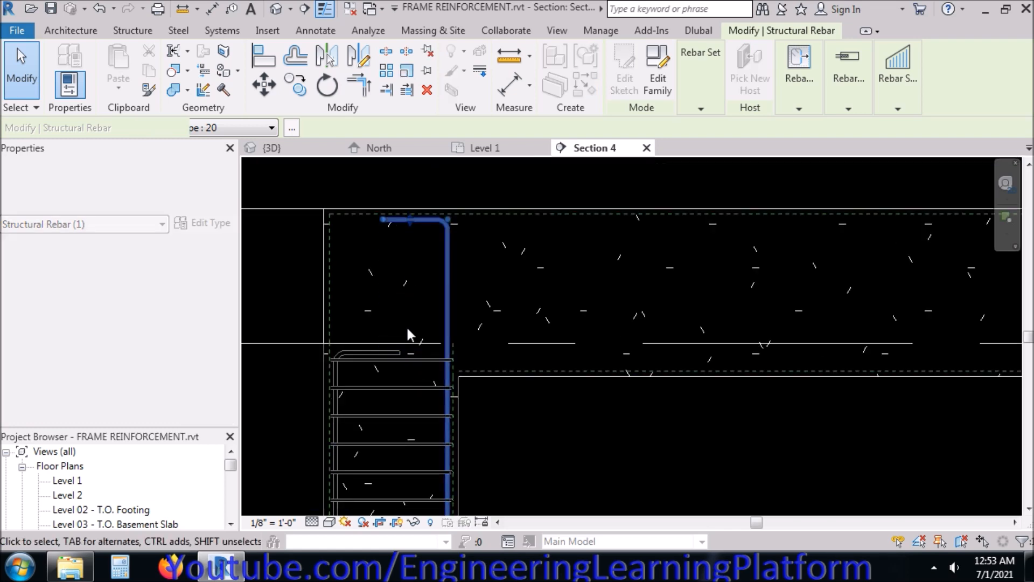
# - Stretch the outer 3/4 vertical bar of the section's left-hand column upward so its bent top sits just below the inner bar's bend
pyautogui.press('Escape')
pyautogui.click(391, 352)
pyautogui.press('Escape')
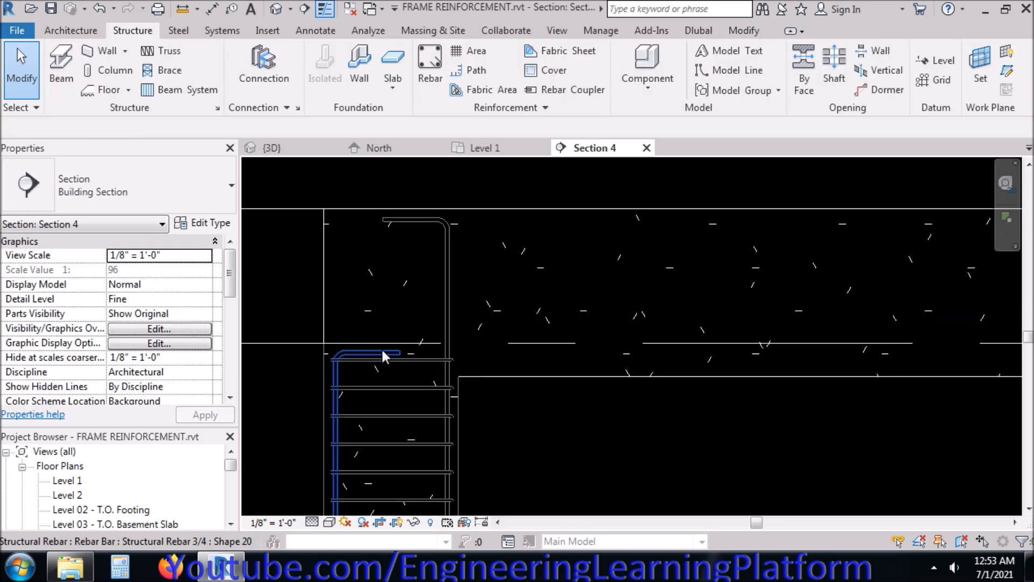
pyautogui.click(380, 350)
pyautogui.moveTo(371, 348); pyautogui.dragTo(383, 223)
pyautogui.press('Escape')
# - Stretch the inner 3/4 vertical bar of the right-hand column upward so its bent top reaches the beam's top cover line
pyautogui.scroll(-2, 325, 420)
pyautogui.scroll(-1, 326, 420)
pyautogui.scroll(-2, 485, 369)
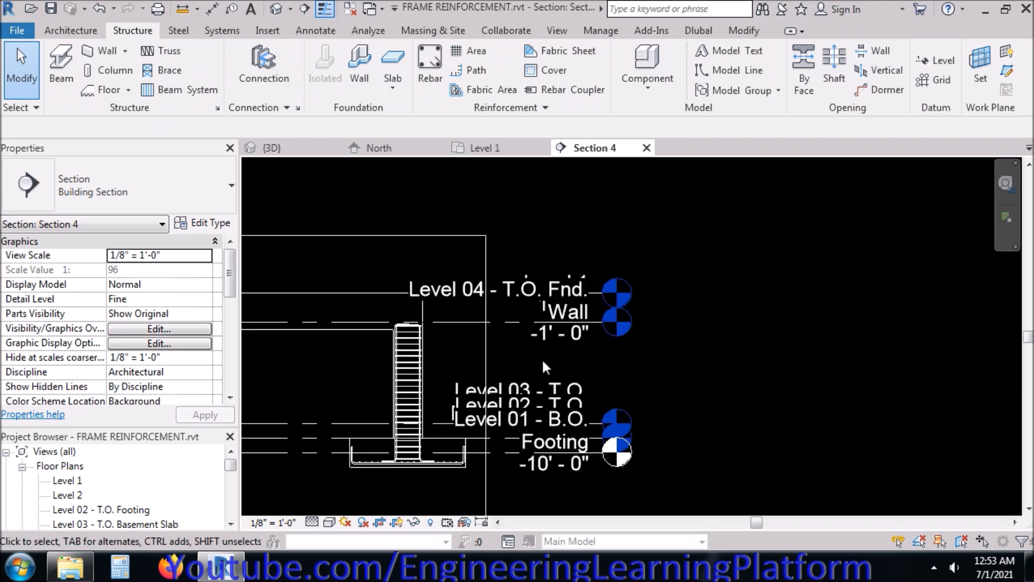
pyautogui.scroll(5, 401, 321)
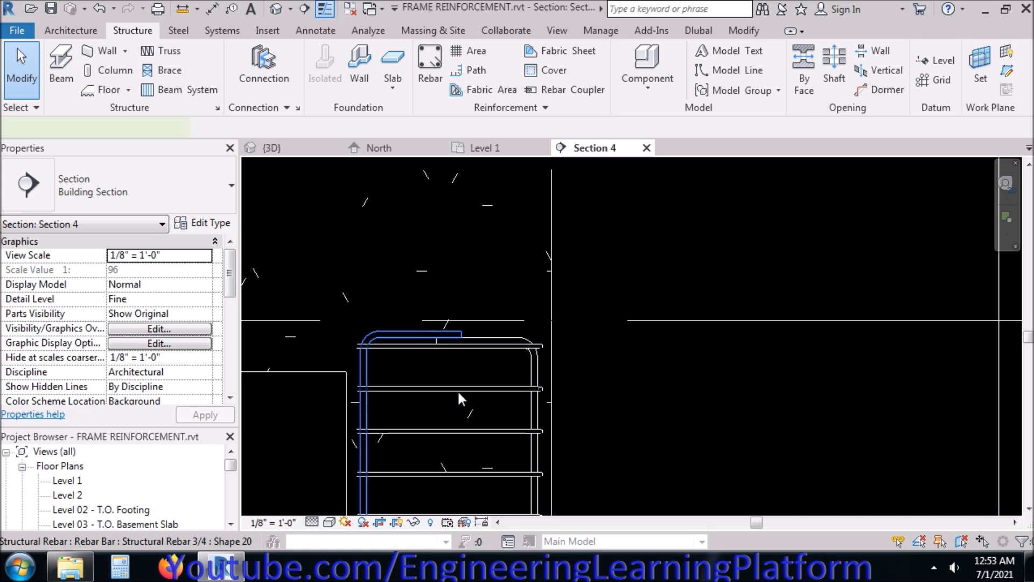
pyautogui.click(425, 334)
pyautogui.scroll(-1, 552, 431)
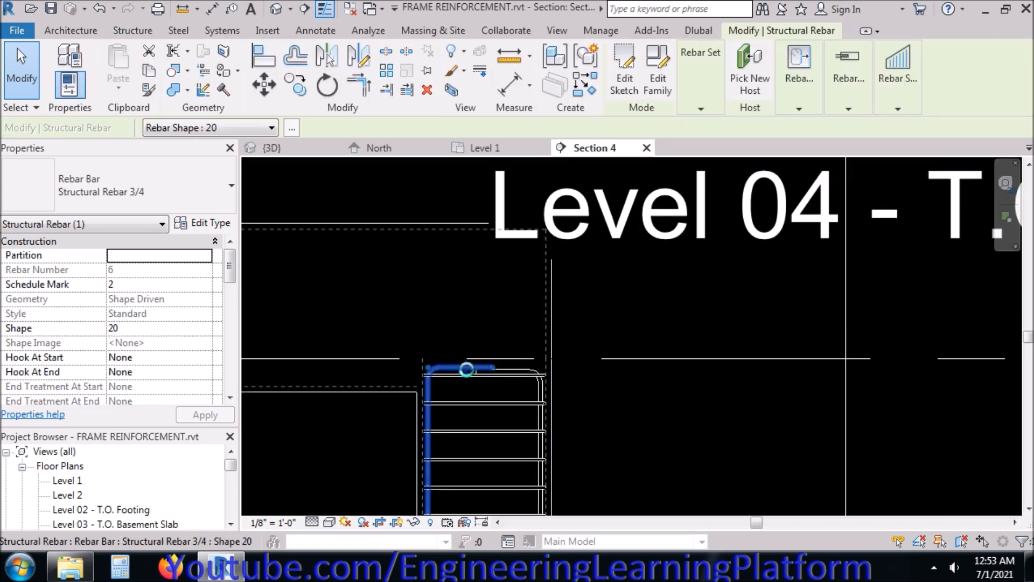
pyautogui.moveTo(466, 367); pyautogui.dragTo(455, 236)
pyautogui.press('Escape')
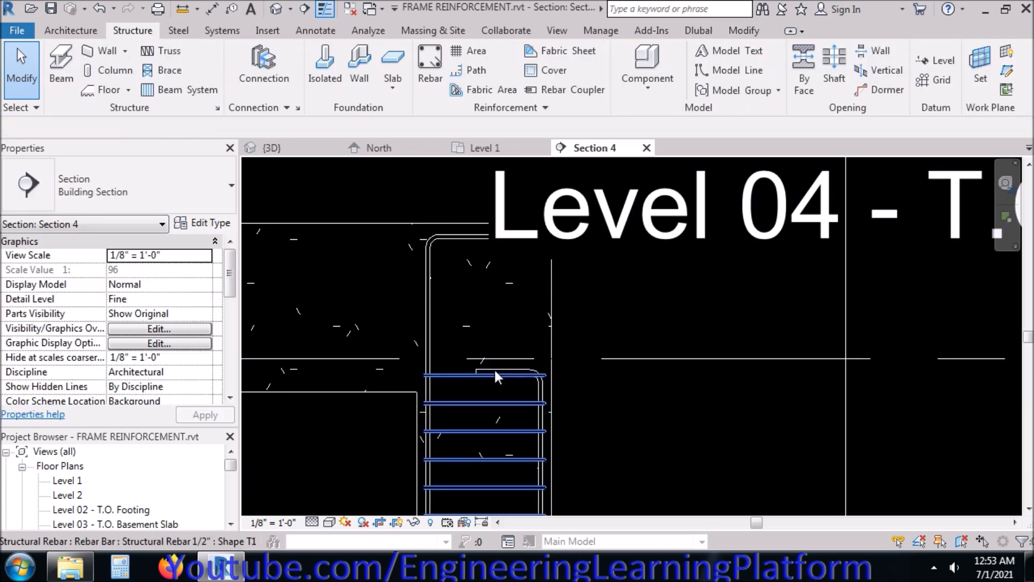
# - Stretch the outer 3/4 vertical bar of the right-hand column upward so its bent top sits just below the inner bar's bend
pyautogui.click(495, 367)
pyautogui.moveTo(505, 370); pyautogui.dragTo(502, 242)
pyautogui.press('Escape')
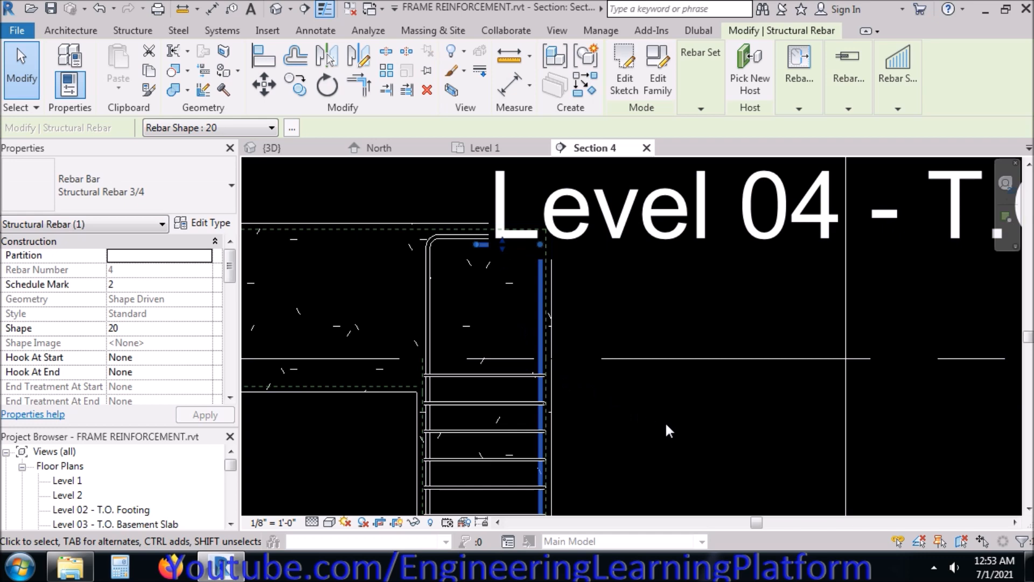
# - Set the quantity of the right-hand column's 1/2" tie set to 27 so the ties continue up into the beam
pyautogui.scroll(-1, 722, 412)
pyautogui.click(563, 376)
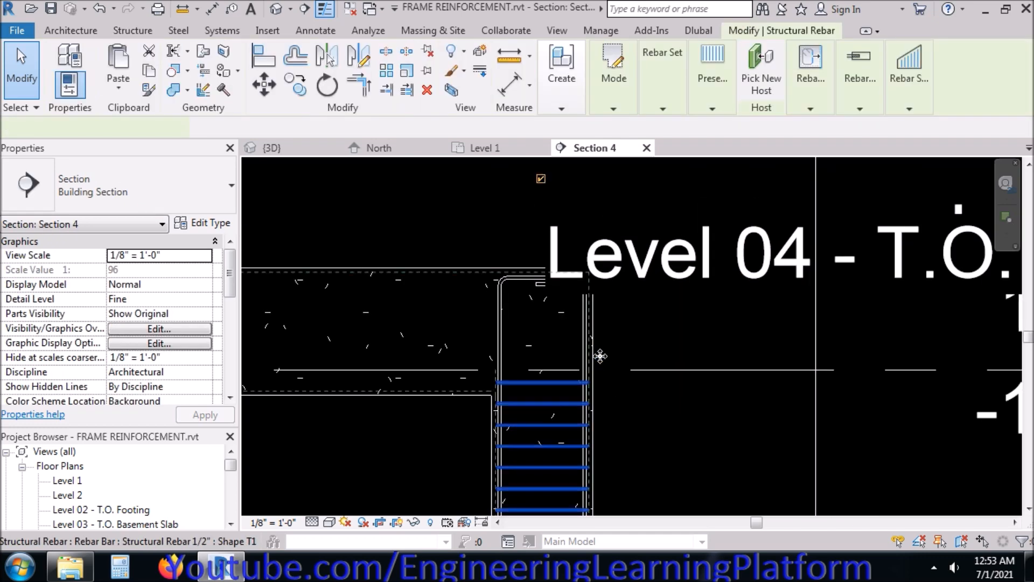
pyautogui.moveTo(673, 101)
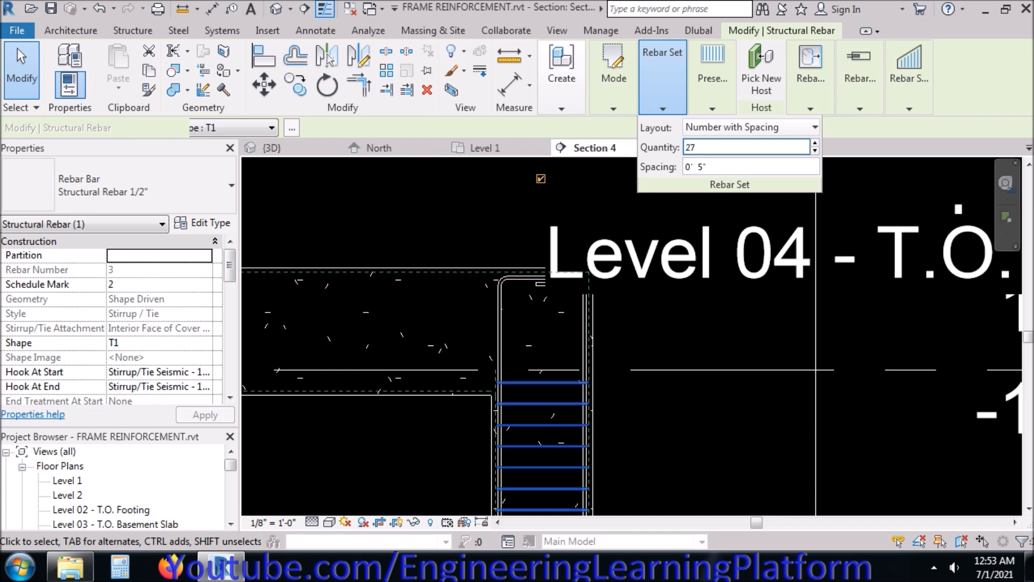
pyautogui.press('Return')
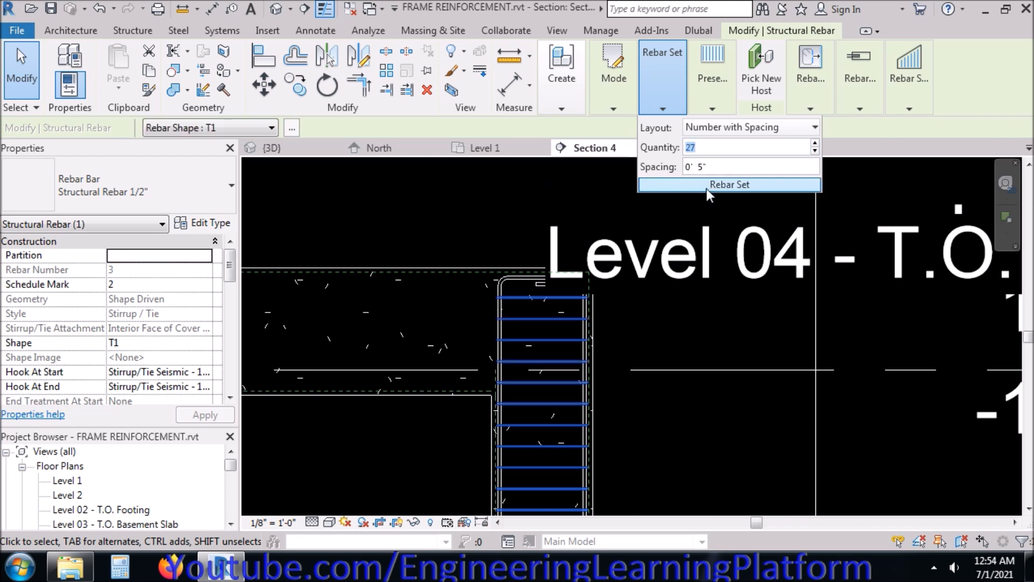
pyautogui.click(844, 260)
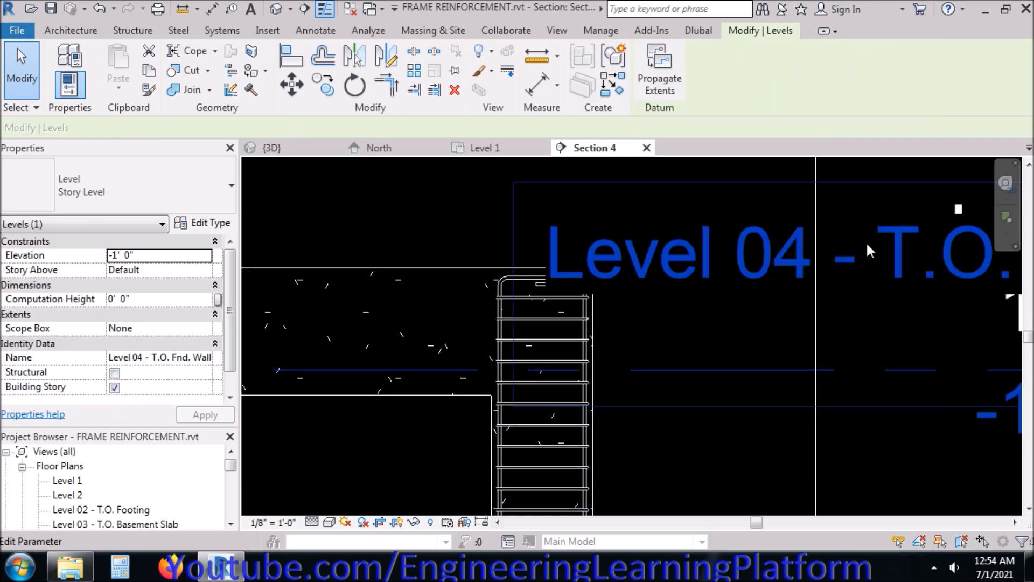
# - Set the quantity of the left-hand column's 1/2" tie set to 27 so the ties continue up into the beam
pyautogui.scroll(-4, 866, 241)
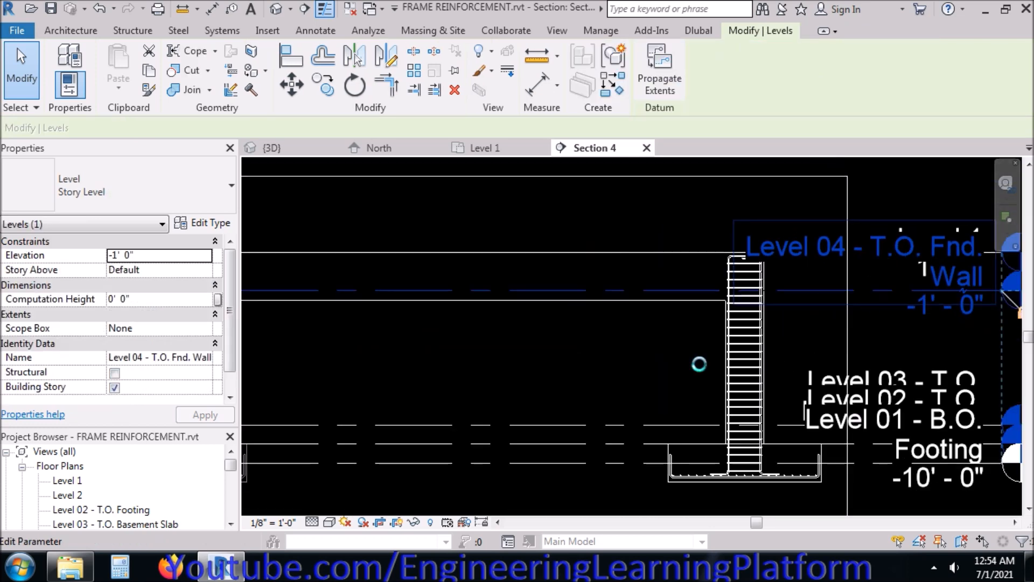
pyautogui.scroll(5, 415, 287)
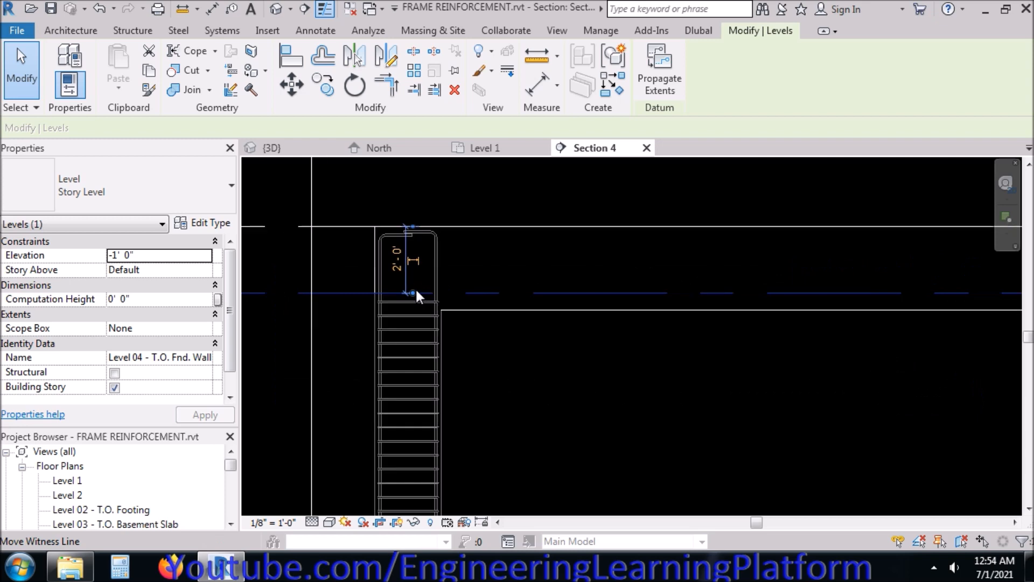
pyautogui.press('Escape')
pyautogui.click(422, 309)
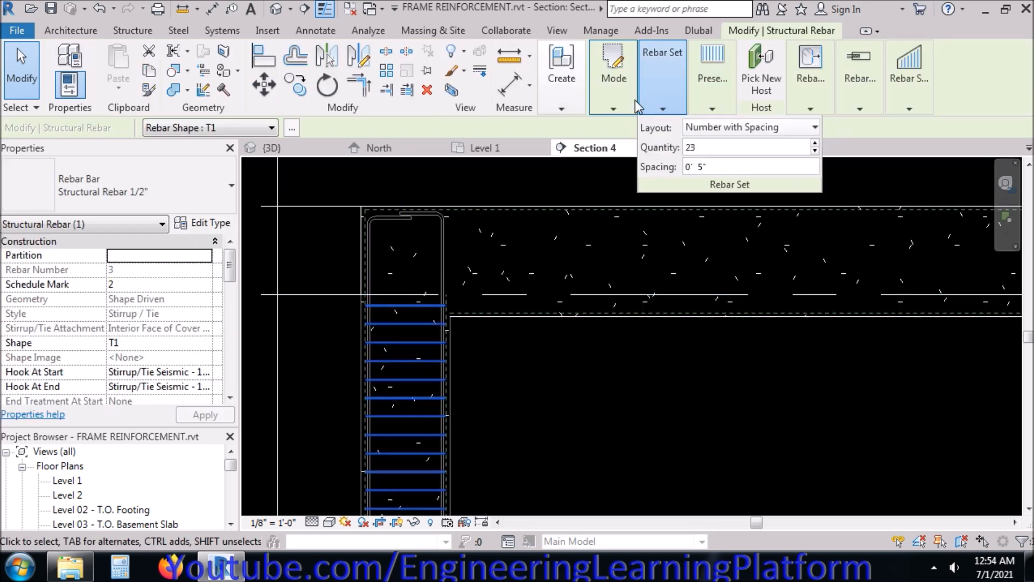
pyautogui.doubleClick(703, 148)
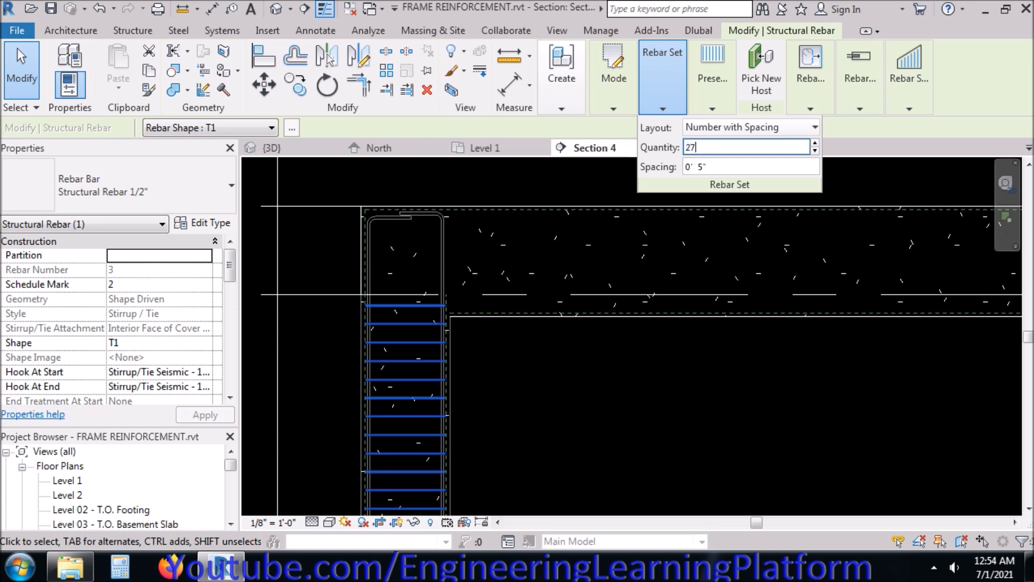
pyautogui.press('Return')
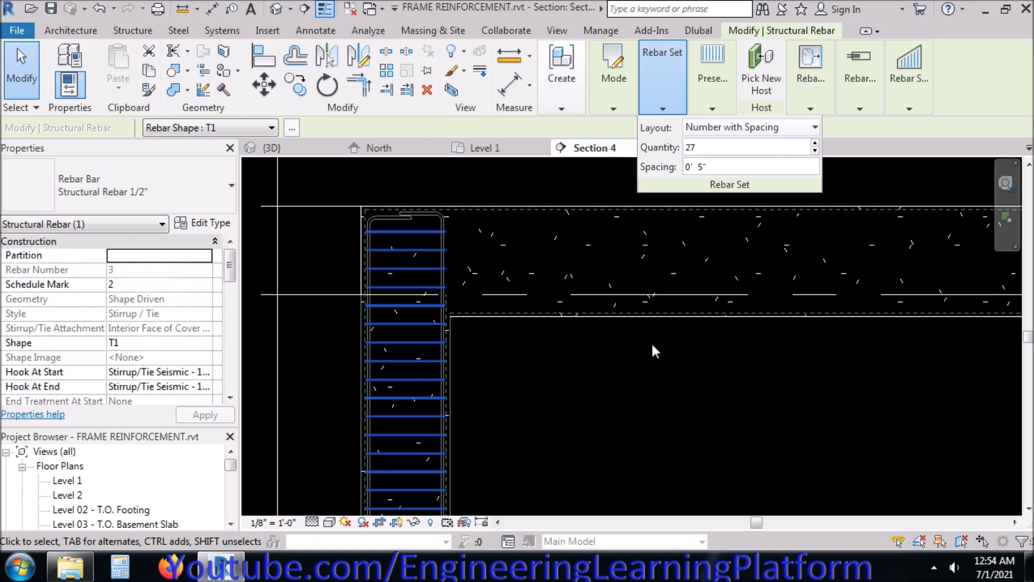
pyautogui.click(590, 406)
# - On the Level 1 plan, draw a second building section lengthwise through the beam near its upper long side, running past both ends
pyautogui.scroll(-1, 526, 404)
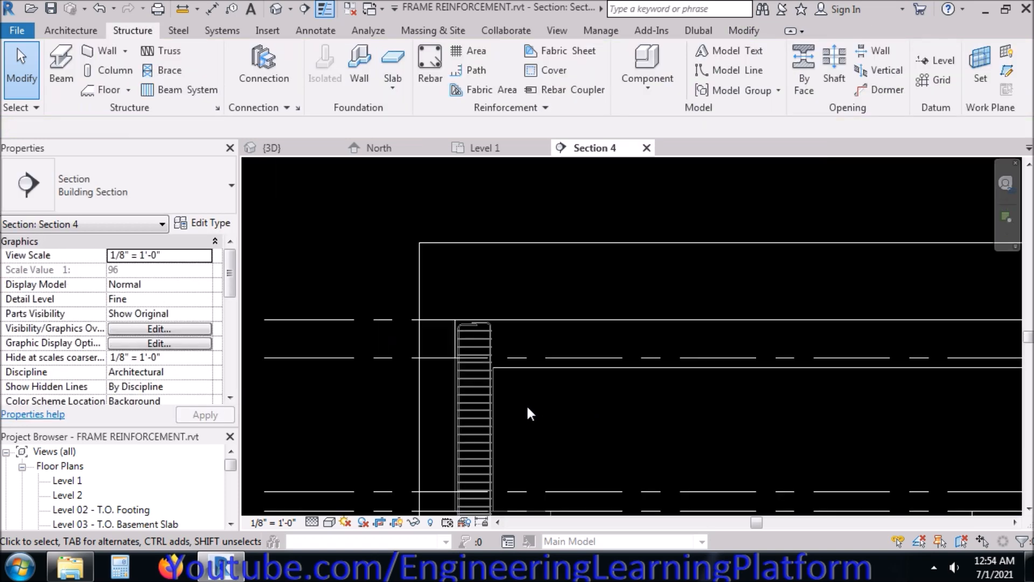
pyautogui.scroll(-1, 628, 437)
pyautogui.moveTo(626, 434); pyautogui.dragTo(596, 429, button='middle')
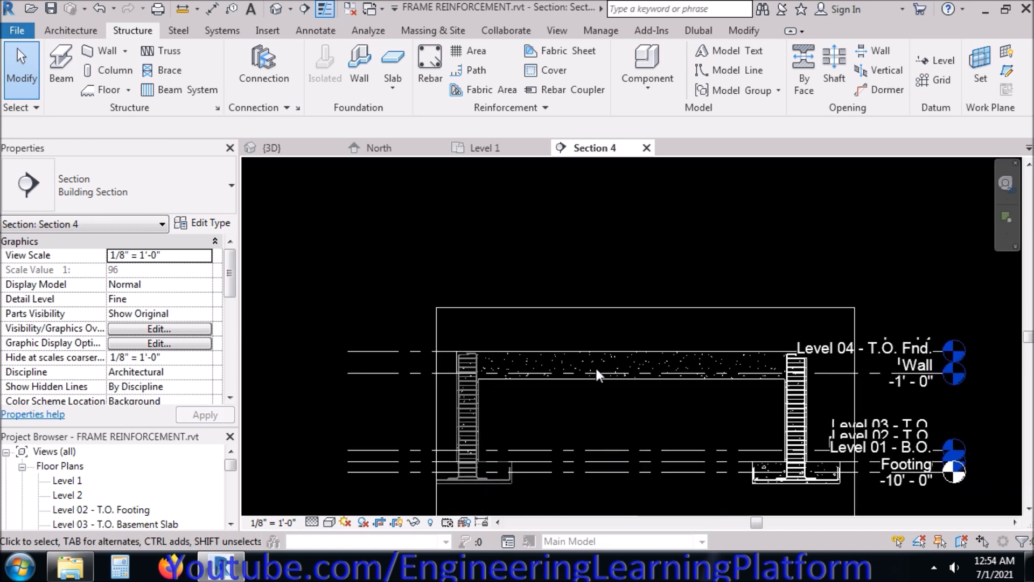
pyautogui.click(487, 152)
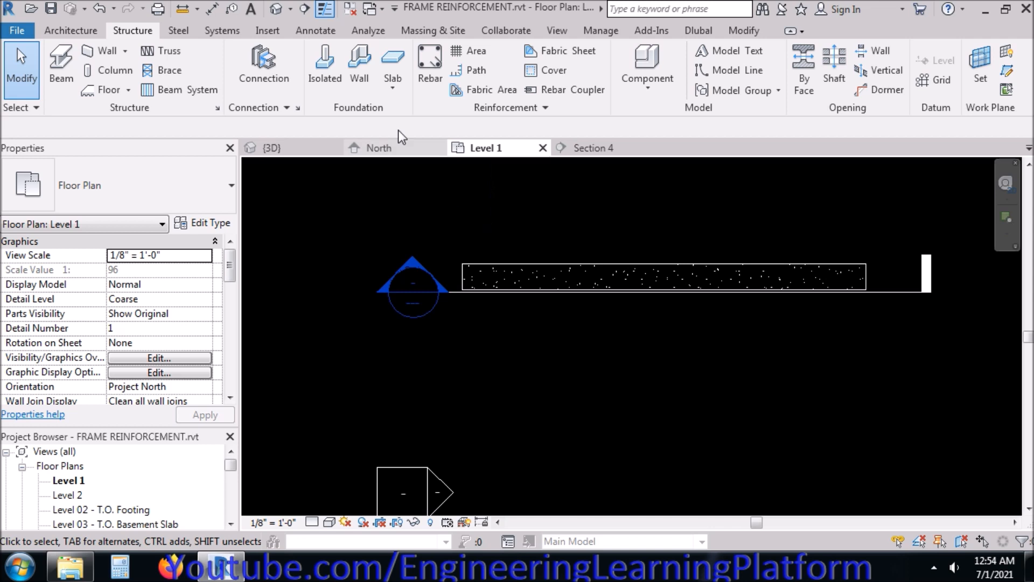
pyautogui.click(277, 9)
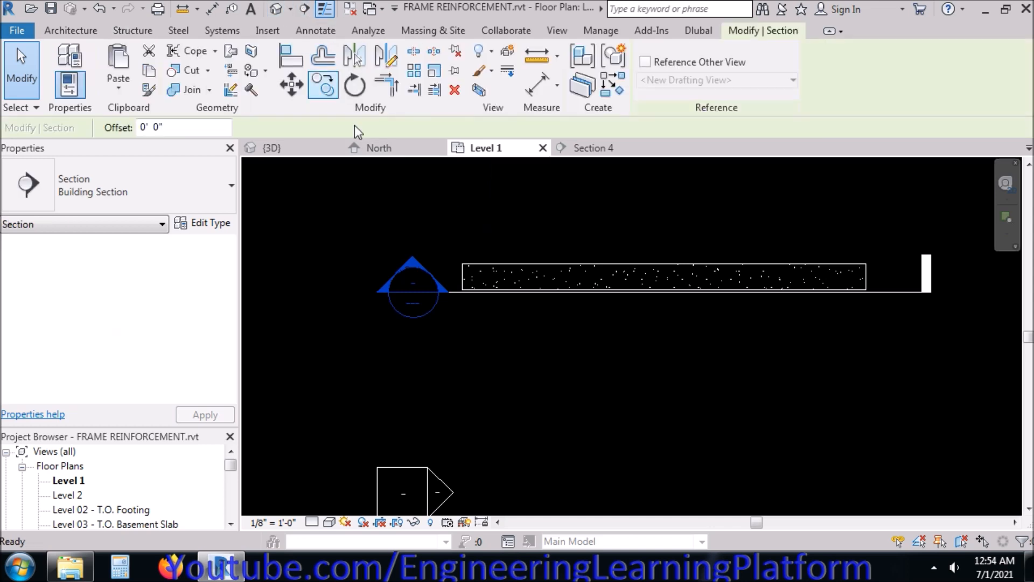
pyautogui.click(437, 269)
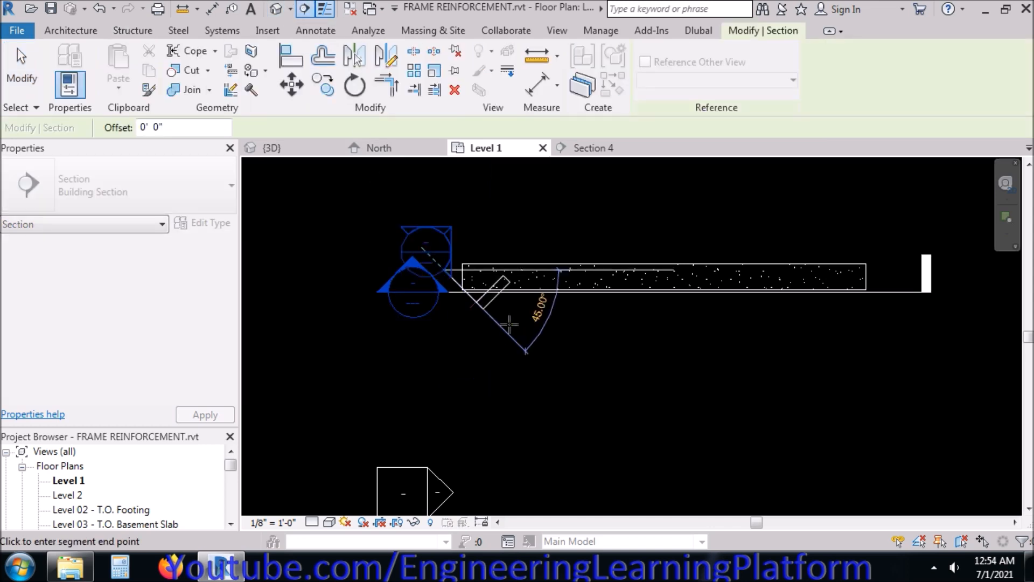
pyautogui.click(897, 271)
pyautogui.click(616, 210)
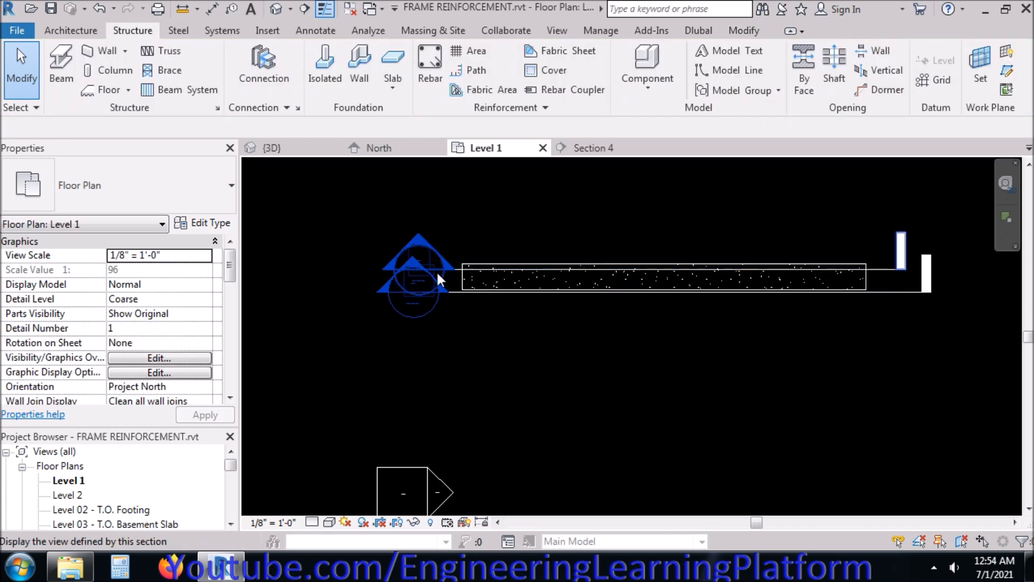
# - Open the new section view through the beam and set its detail level to Fine
pyautogui.doubleClick(438, 257)
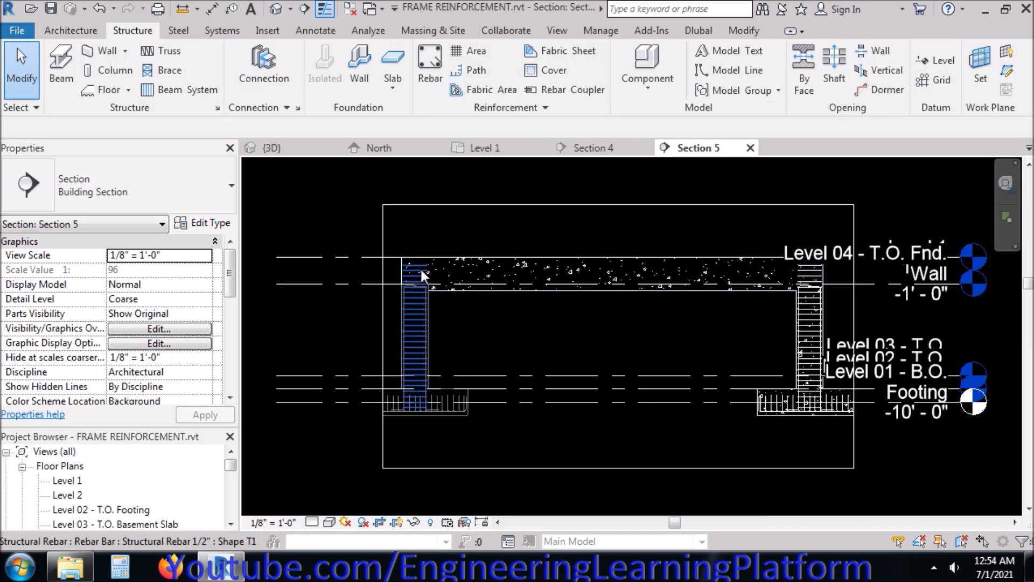
pyautogui.scroll(4, 421, 268)
pyautogui.scroll(2, 430, 315)
pyautogui.click(312, 522)
pyautogui.click(326, 506)
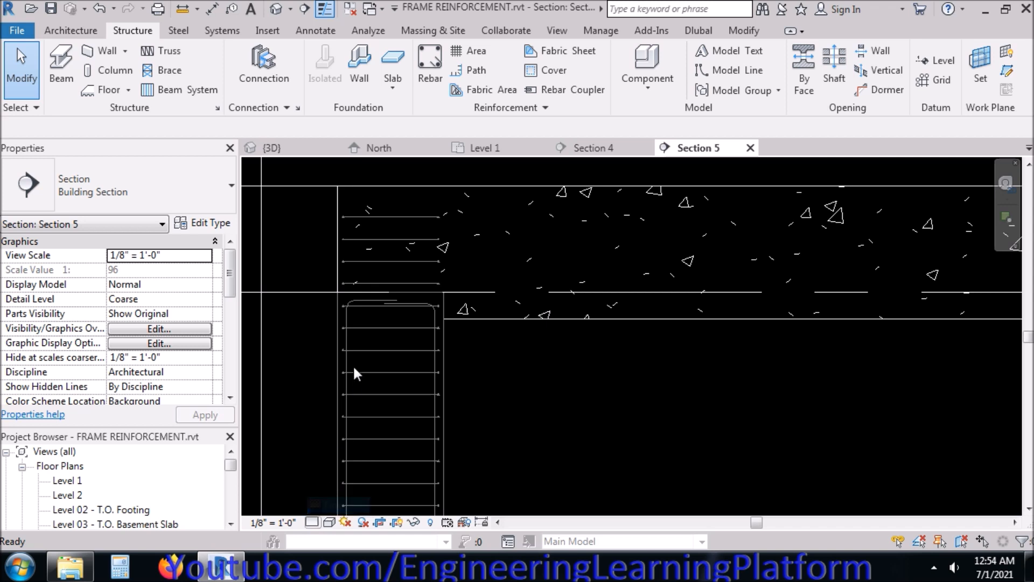
# - In the new section, stretch both 3/4 vertical bars of the left-hand column upward so their bent tops lie near the beam's top
pyautogui.click(382, 303)
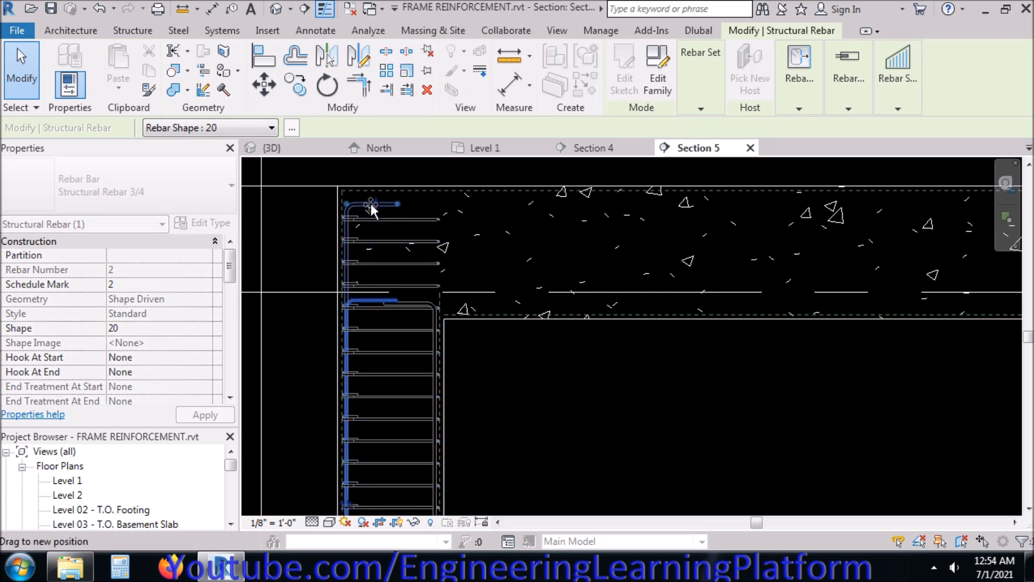
pyautogui.moveTo(371, 205); pyautogui.dragTo(370, 197)
pyautogui.press('Escape')
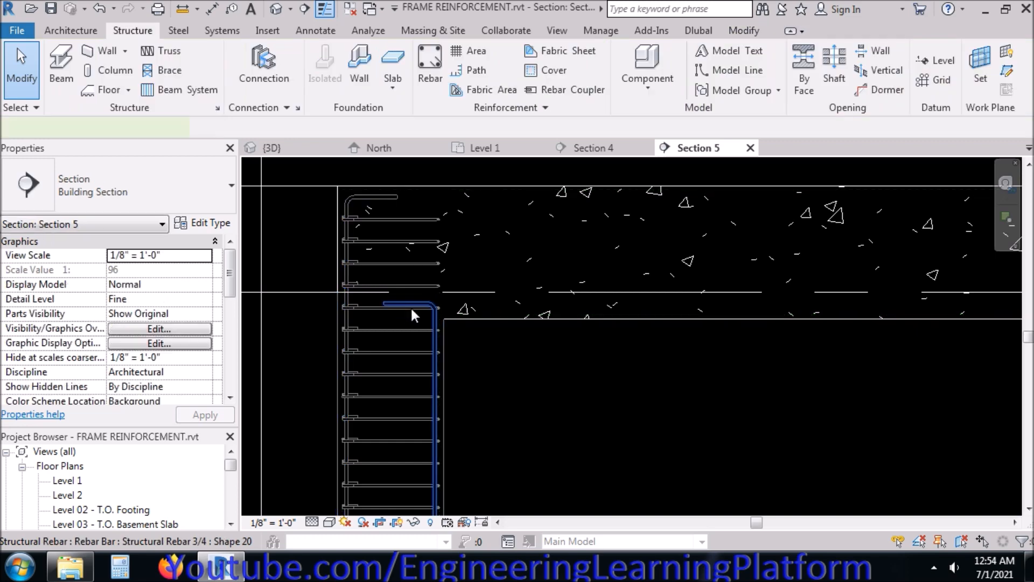
pyautogui.click(410, 306)
pyautogui.moveTo(404, 302); pyautogui.dragTo(399, 201)
pyautogui.click(286, 277)
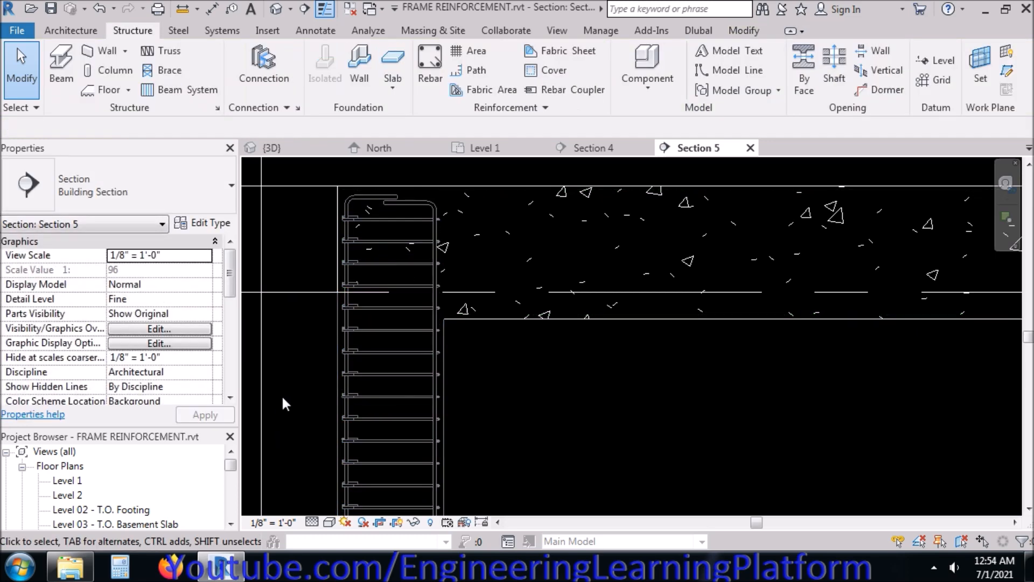
# - In Section 5, stretch the inner 3/4 vertical bar of the right-hand column upward to just below the beam's top
pyautogui.scroll(-2, 282, 396)
pyautogui.scroll(-2, 283, 400)
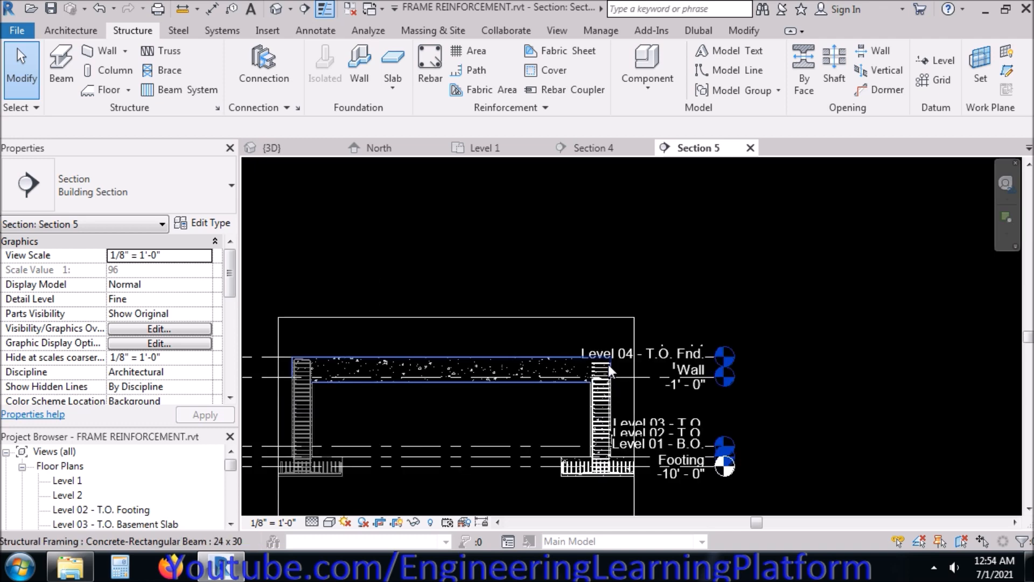
pyautogui.scroll(4, 608, 369)
pyautogui.scroll(3, 609, 364)
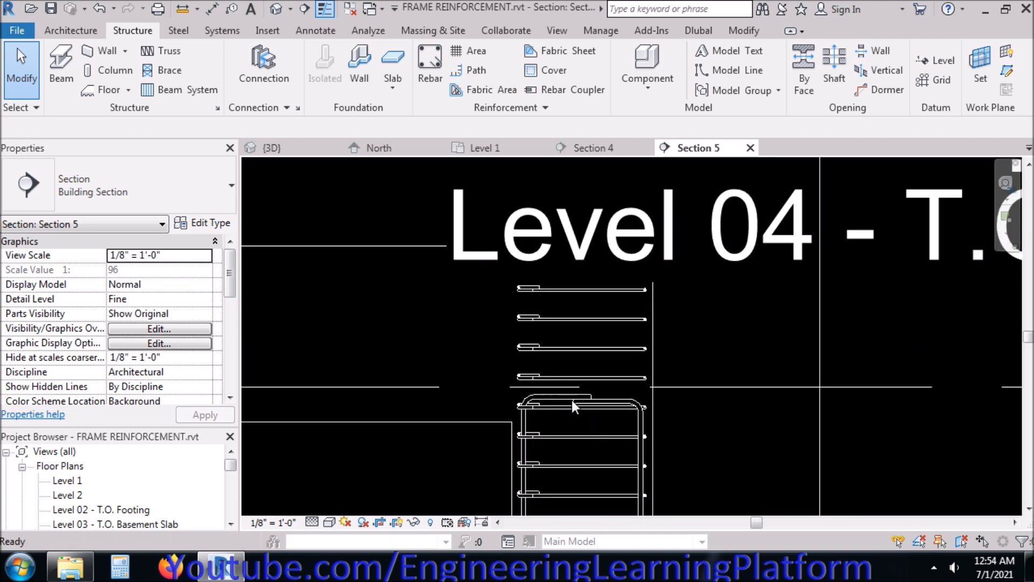
pyautogui.moveTo(565, 398); pyautogui.dragTo(558, 259)
pyautogui.press('Escape')
pyautogui.scroll(-6, 551, 349)
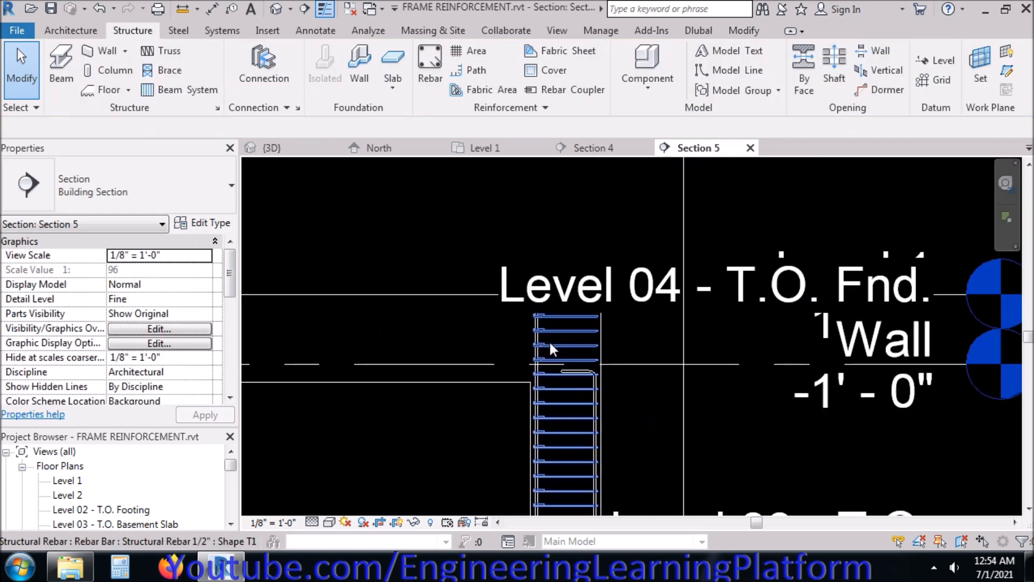
# - Select all the level lines in the Section 5 view and hide them in that view
pyautogui.moveTo(810, 431); pyautogui.dragTo(712, 195)
pyautogui.rightClick(844, 292)
pyautogui.moveTo(905, 268)
pyautogui.click(778, 199)
# - Switch to the Section 4 view and hide all its level lines there as well
pyautogui.click(620, 153)
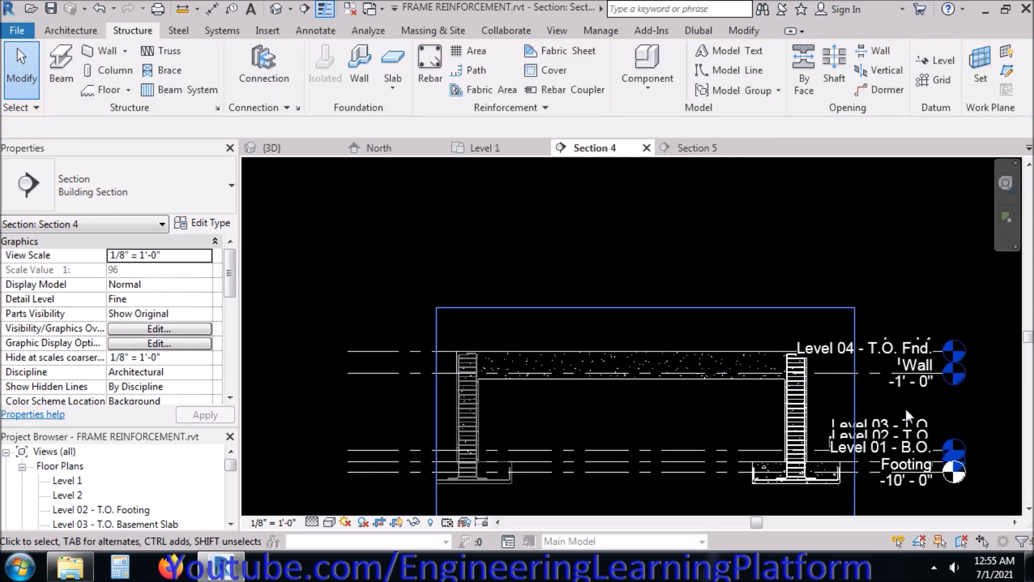
pyautogui.moveTo(965, 496); pyautogui.dragTo(883, 280)
pyautogui.rightClick(853, 212)
pyautogui.moveTo(905, 265)
pyautogui.click(793, 261)
pyautogui.moveTo(786, 240); pyautogui.dragTo(738, 161, button='middle')
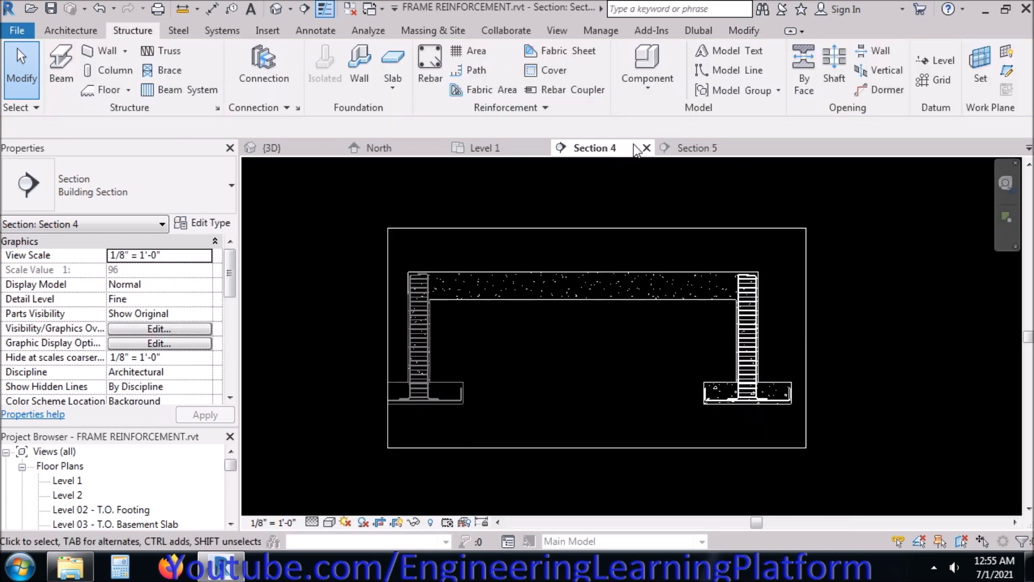
# - In Section 5, stretch the outer 3/4 vertical bar of the right-hand column upward to just below the beam's top and save the project
pyautogui.click(694, 148)
pyautogui.moveTo(546, 263); pyautogui.dragTo(683, 282, button='middle')
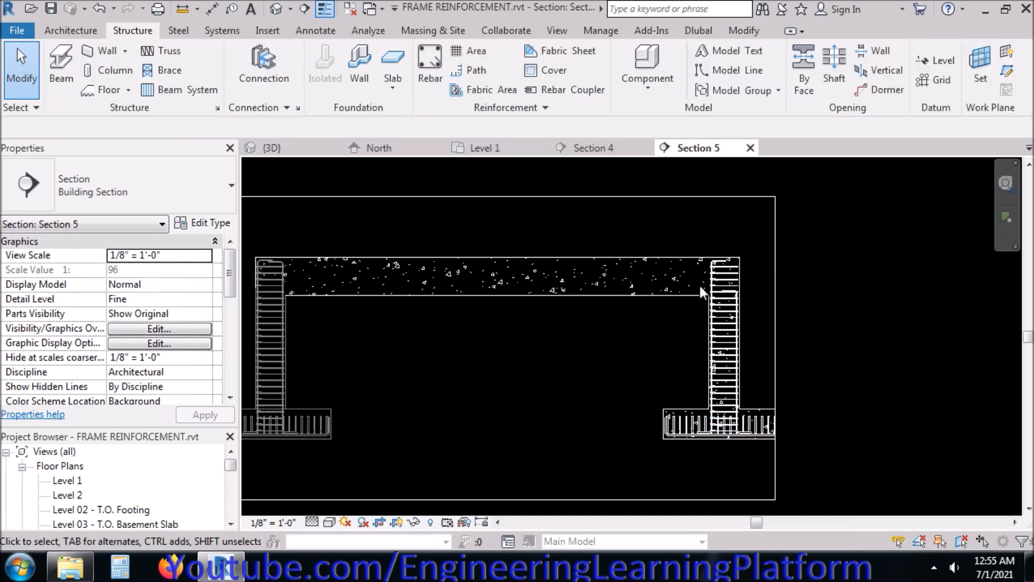
pyautogui.scroll(3, 732, 296)
pyautogui.click(724, 284)
pyautogui.moveTo(725, 287); pyautogui.dragTo(729, 222)
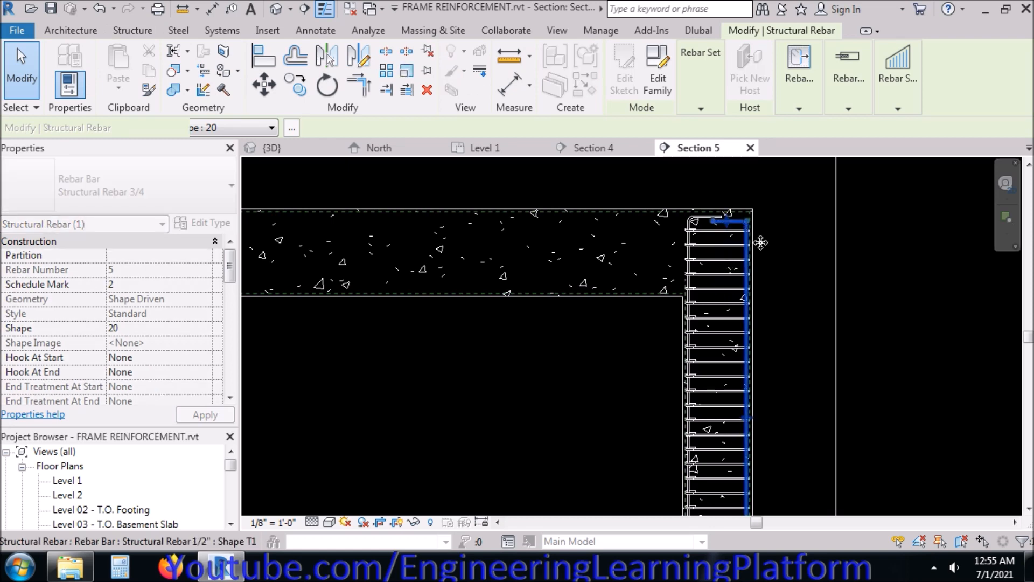
pyautogui.press('Escape')
pyautogui.scroll(5, 719, 232)
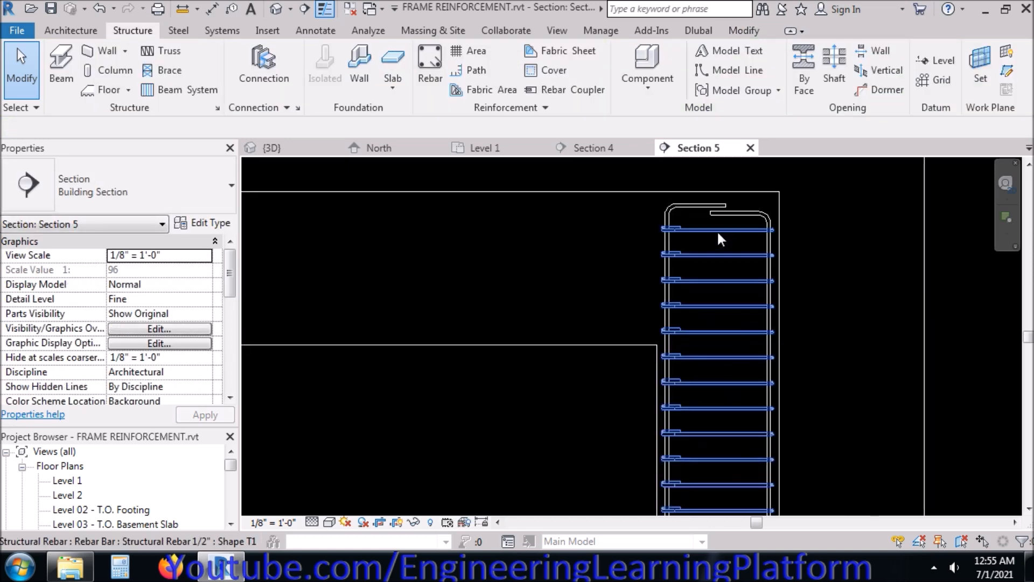
pyautogui.click(746, 218)
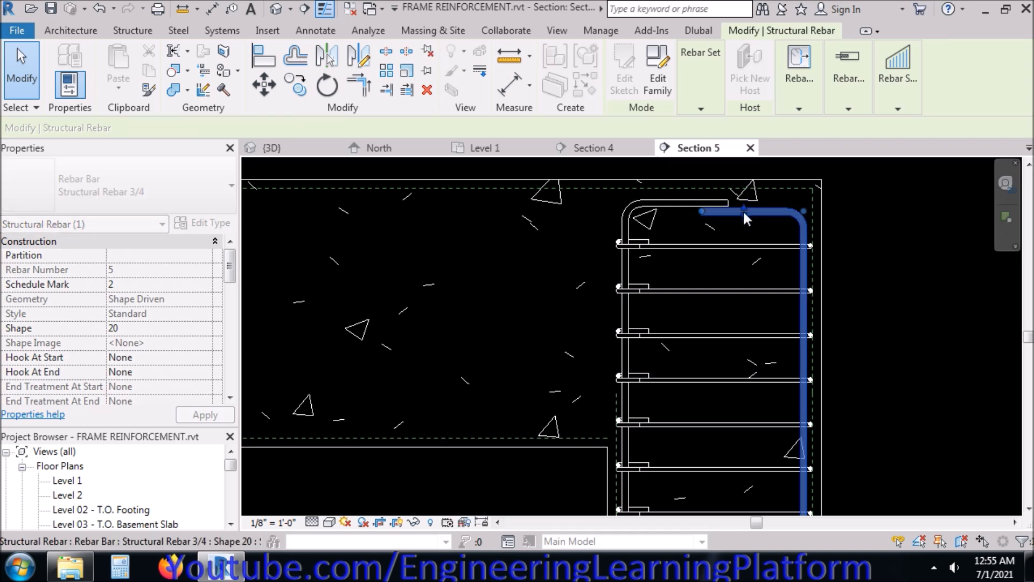
pyautogui.click(910, 255)
pyautogui.scroll(-6, 909, 255)
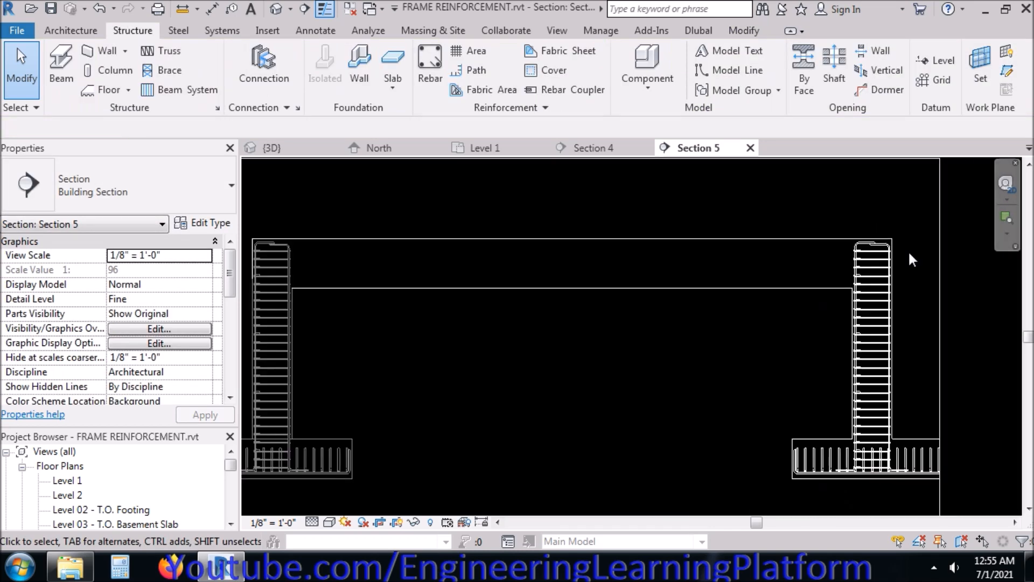
pyautogui.scroll(-1, 910, 260)
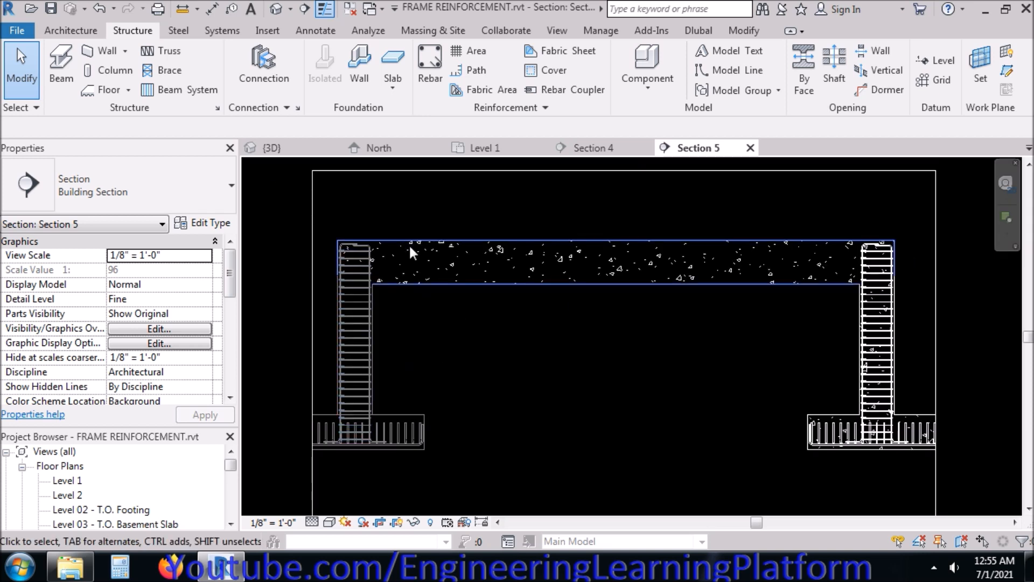
pyautogui.click(51, 8)
# - Examine the column bars and ties at both ends of the beam in the 3D view, from several angles
pyautogui.click(287, 149)
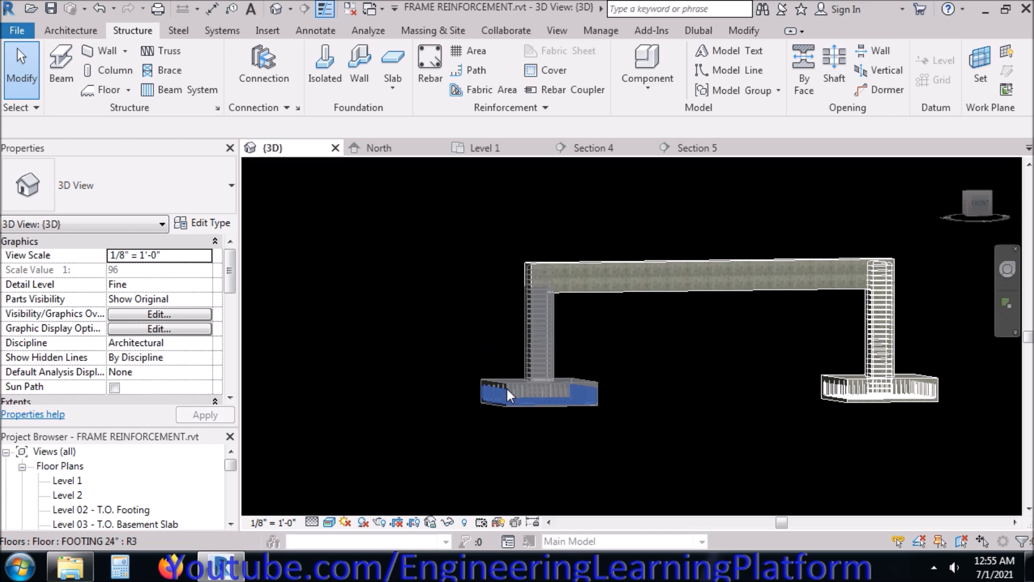
pyautogui.keyDown('shift'); pyautogui.moveTo(550, 326); pyautogui.dragTo(532, 283, button='middle'); pyautogui.keyUp('shift')
pyautogui.scroll(3, 531, 283)
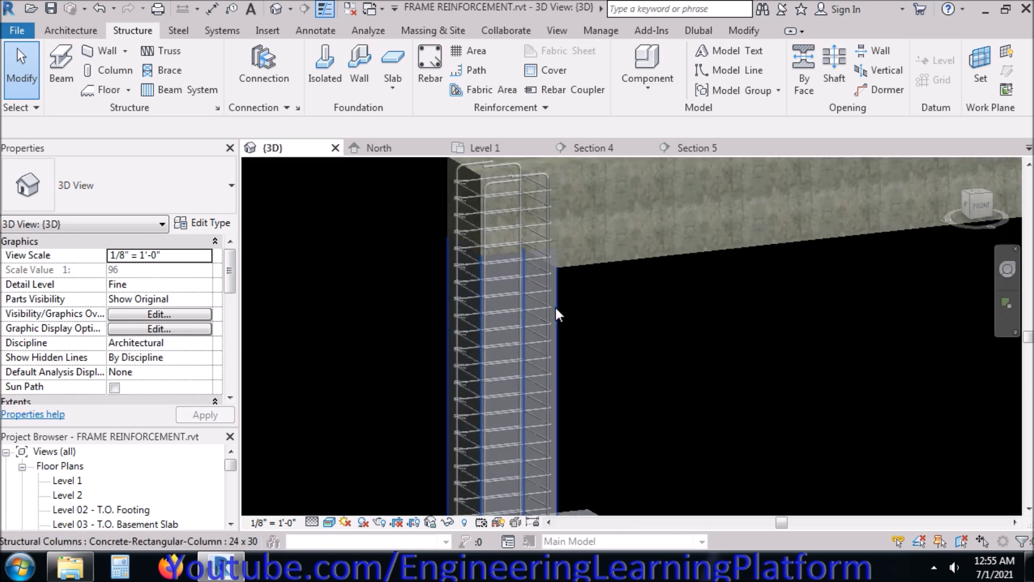
pyautogui.scroll(-1, 319, 397)
pyautogui.scroll(-3, 321, 407)
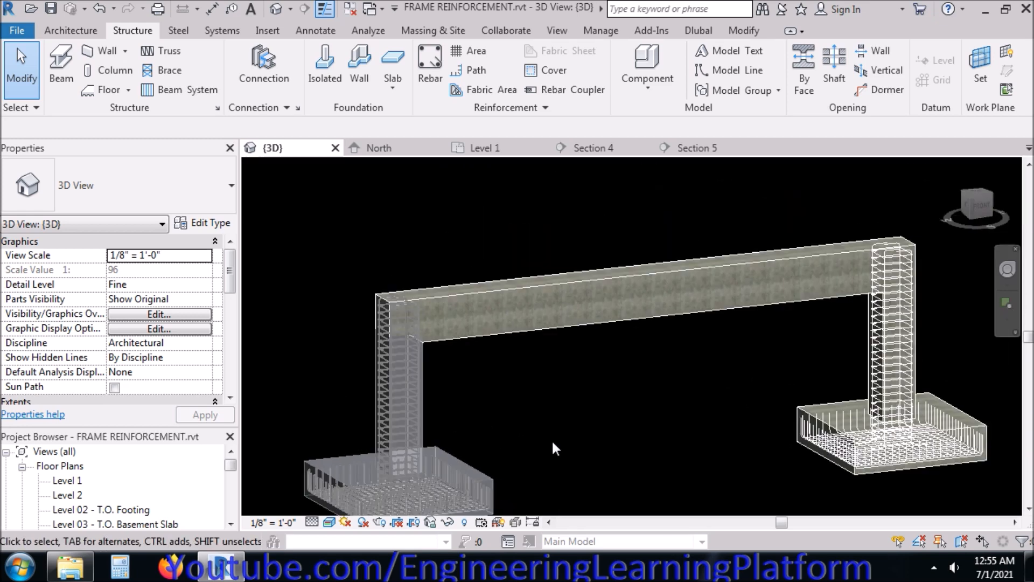
pyautogui.keyDown('shift'); pyautogui.moveTo(682, 426); pyautogui.dragTo(946, 352, button='middle'); pyautogui.keyUp('shift')
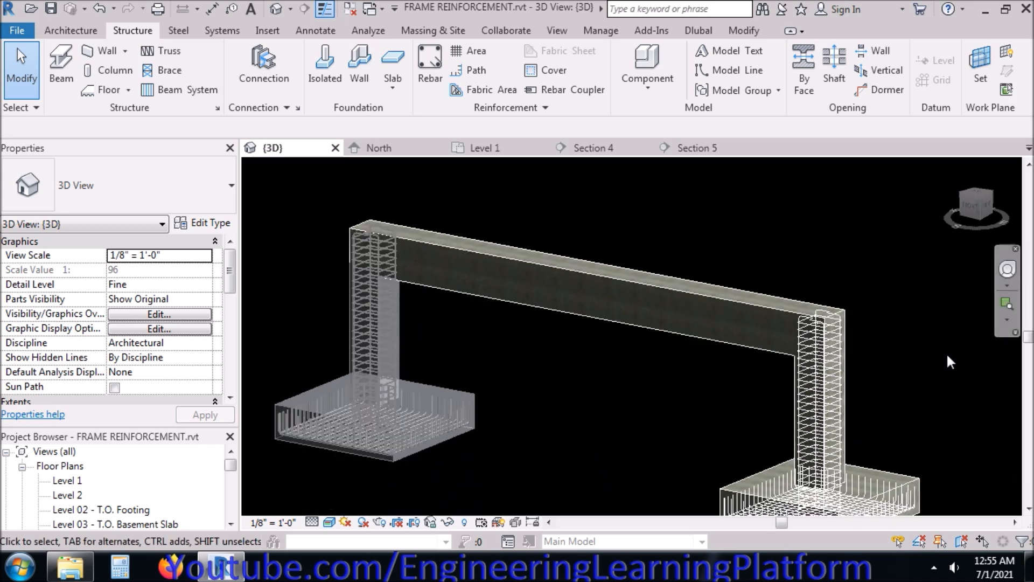
pyautogui.scroll(4, 859, 351)
pyautogui.scroll(4, 854, 340)
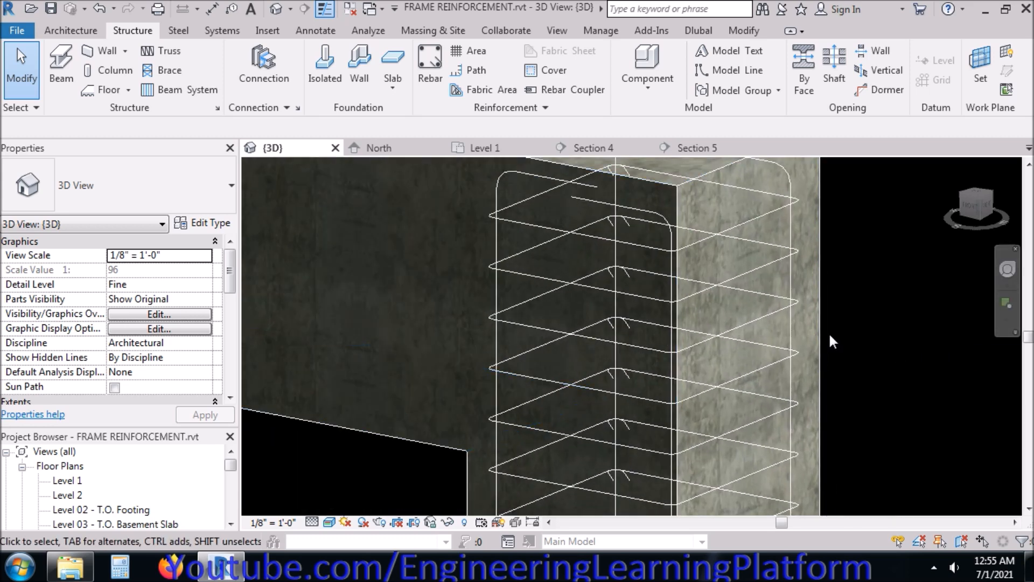
pyautogui.scroll(-6, 829, 331)
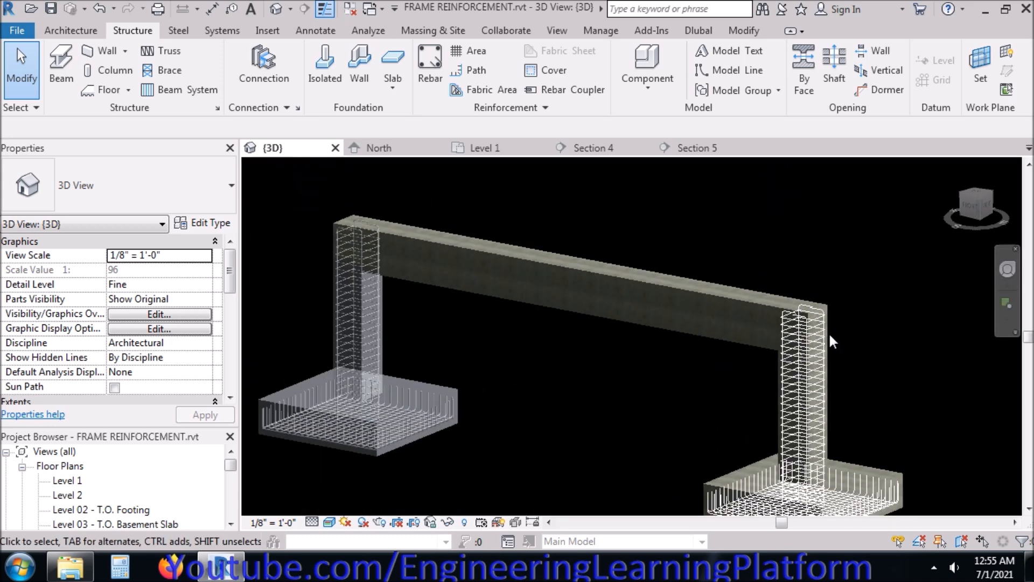
pyautogui.moveTo(535, 405); pyautogui.dragTo(563, 413, button='middle')
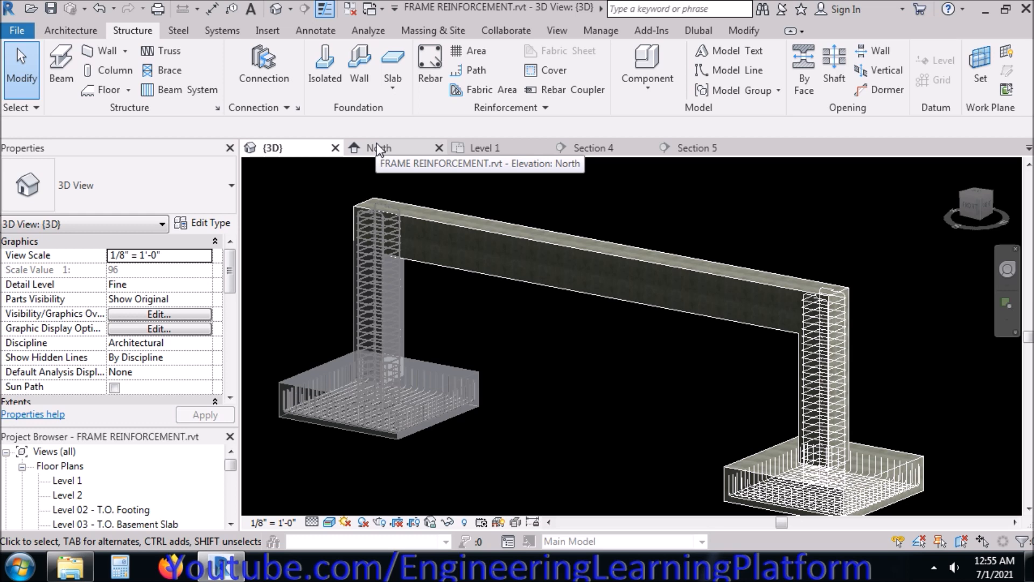
# - In Section 4, start a shape 02 rebar for the beam and set its placement orientation to Perpendicular to Cover
pyautogui.click(512, 149)
pyautogui.click(558, 147)
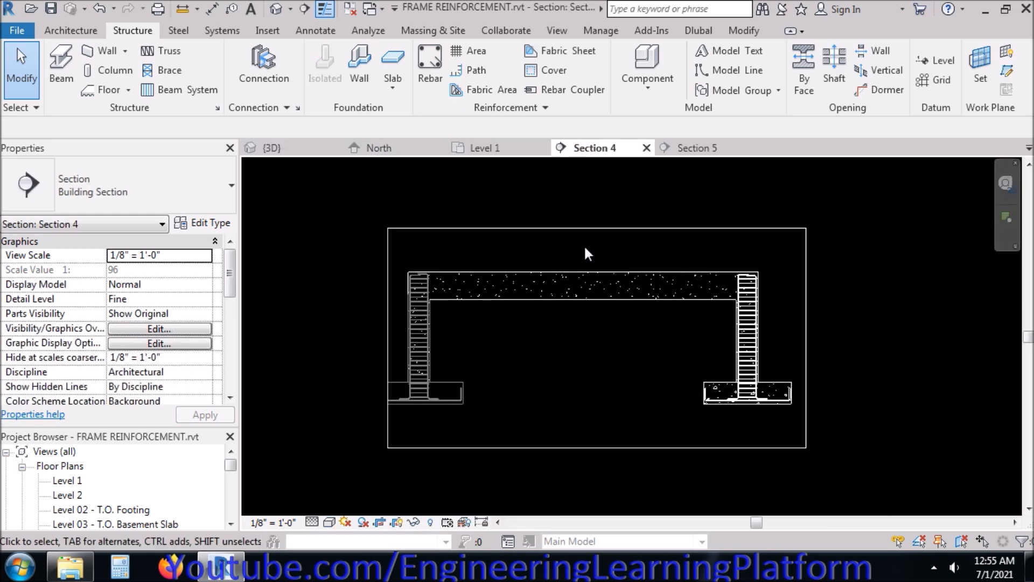
pyautogui.scroll(3, 475, 299)
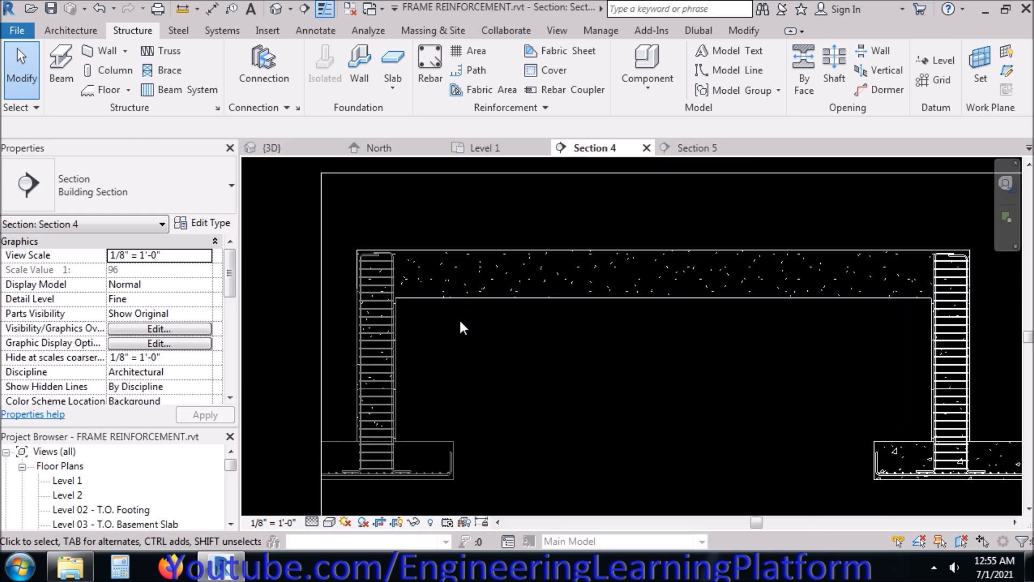
pyautogui.scroll(-1, 476, 301)
pyautogui.click(476, 300)
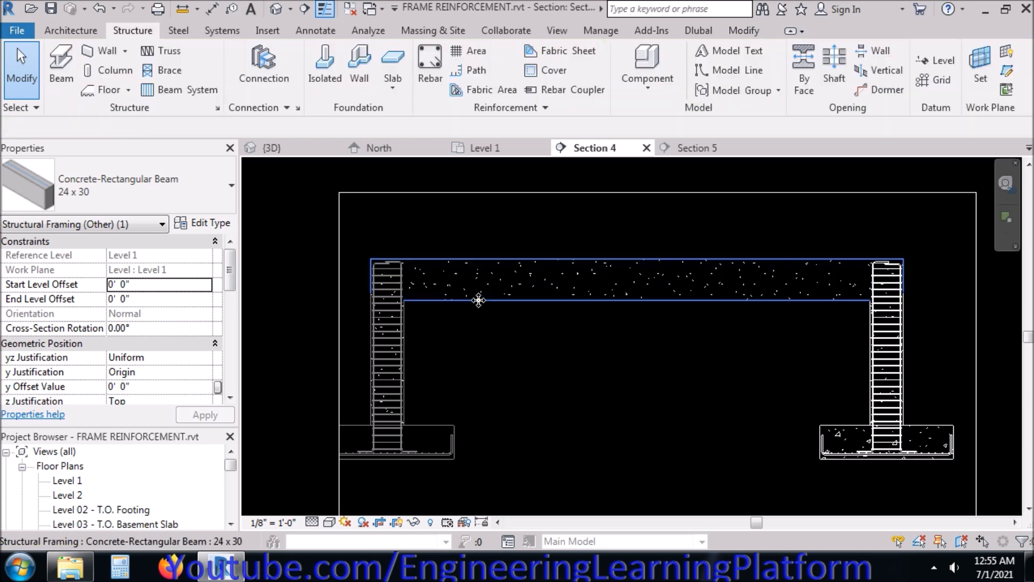
pyautogui.press('Escape')
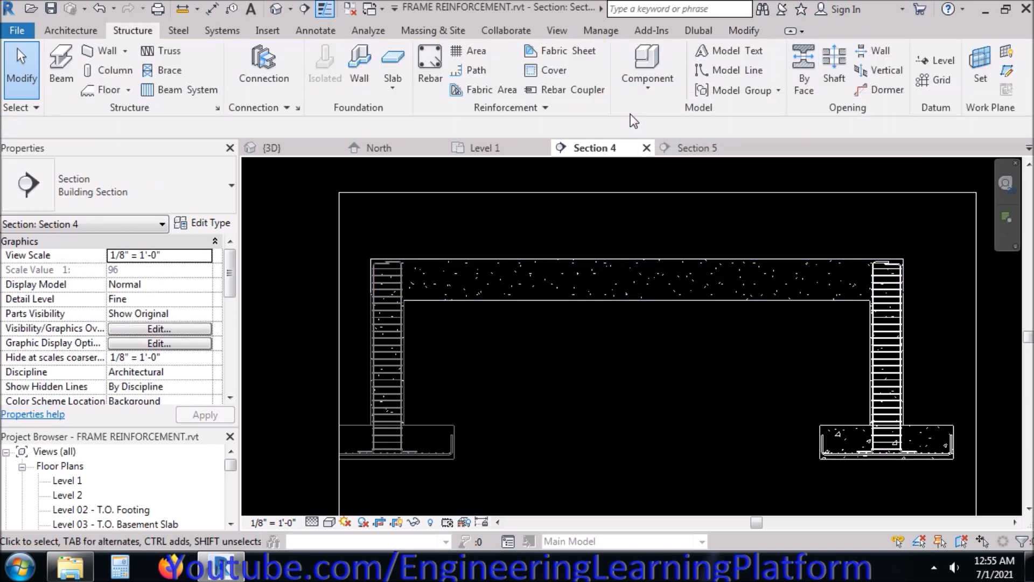
pyautogui.click(429, 62)
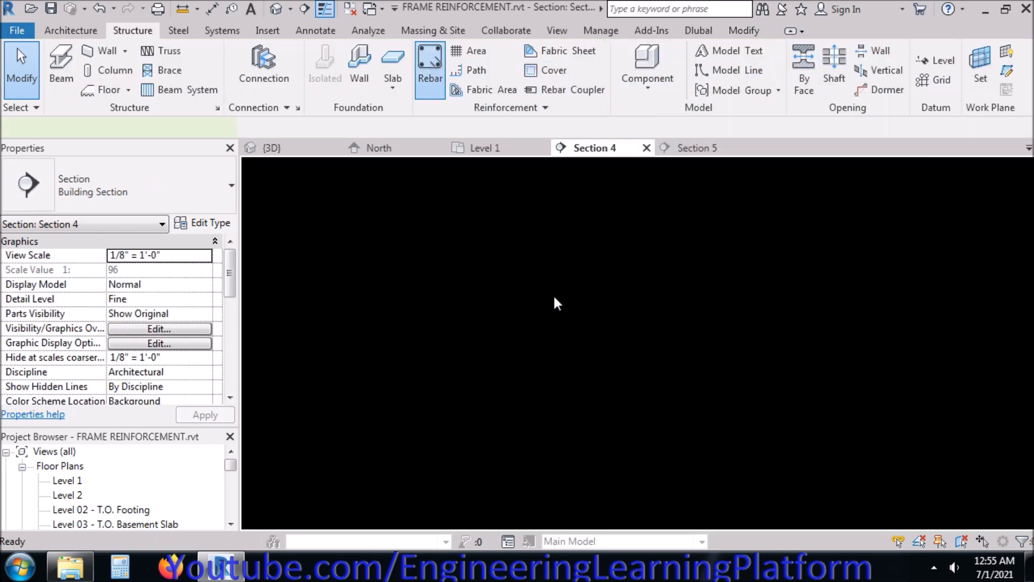
pyautogui.moveTo(1028, 453); pyautogui.dragTo(1028, 176)
pyautogui.click(942, 367)
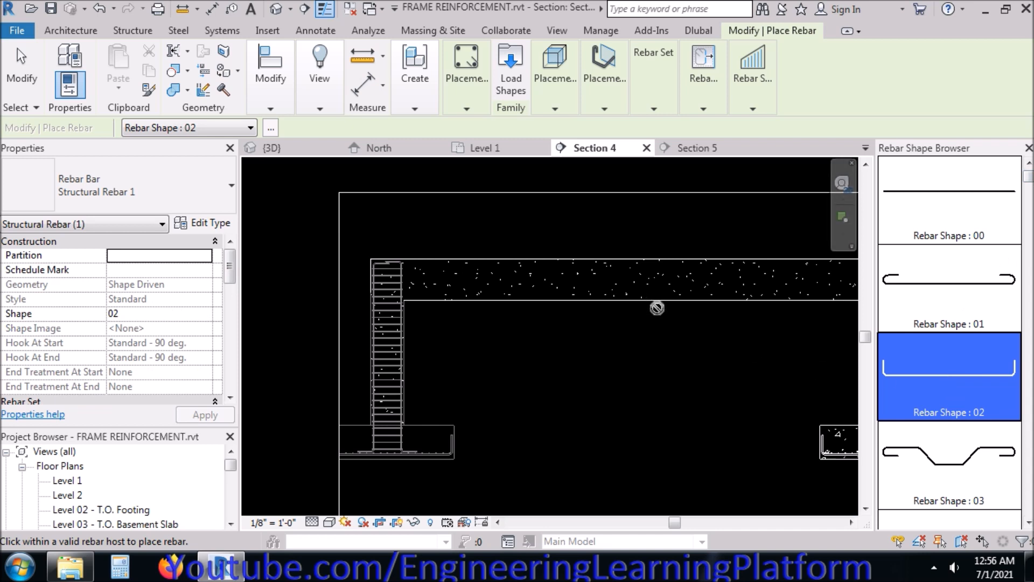
pyautogui.moveTo(657, 307); pyautogui.dragTo(600, 300, button='middle')
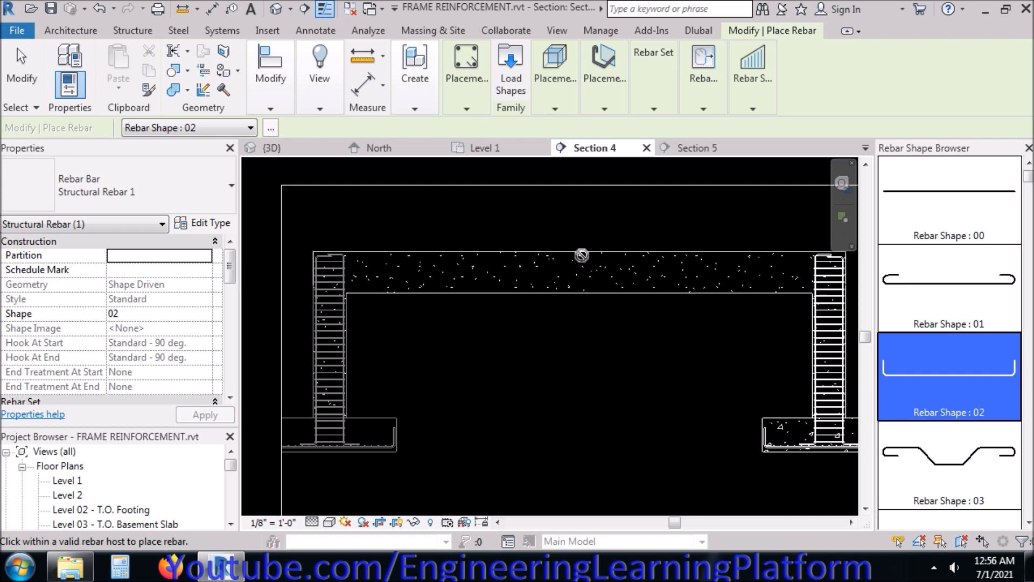
pyautogui.click(604, 76)
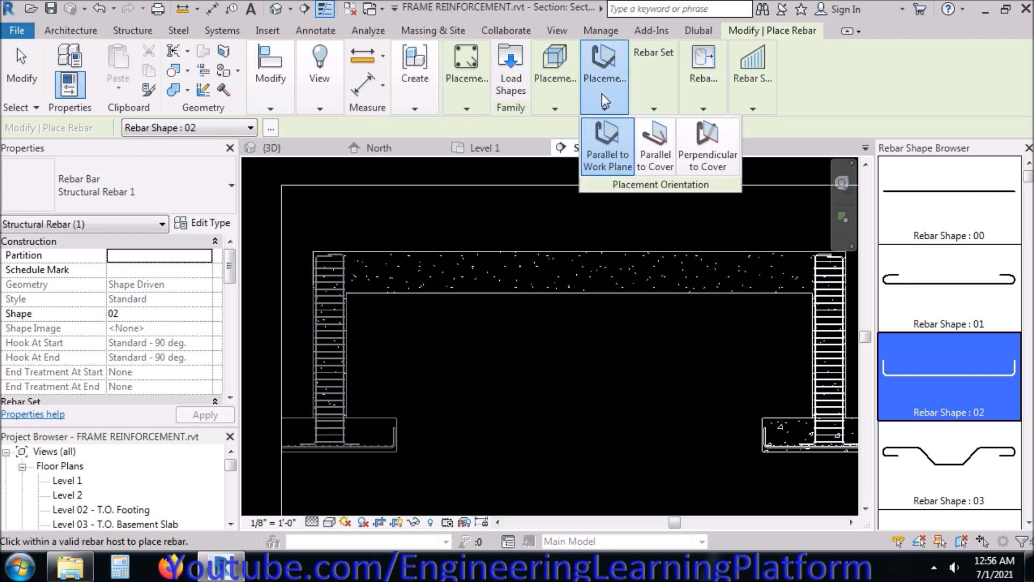
pyautogui.click(654, 141)
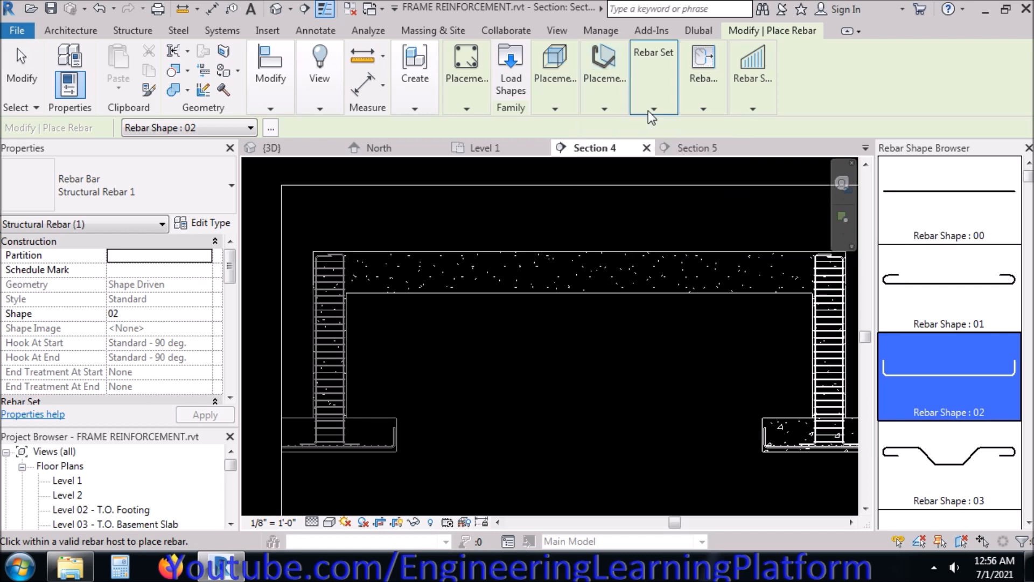
pyautogui.click(717, 152)
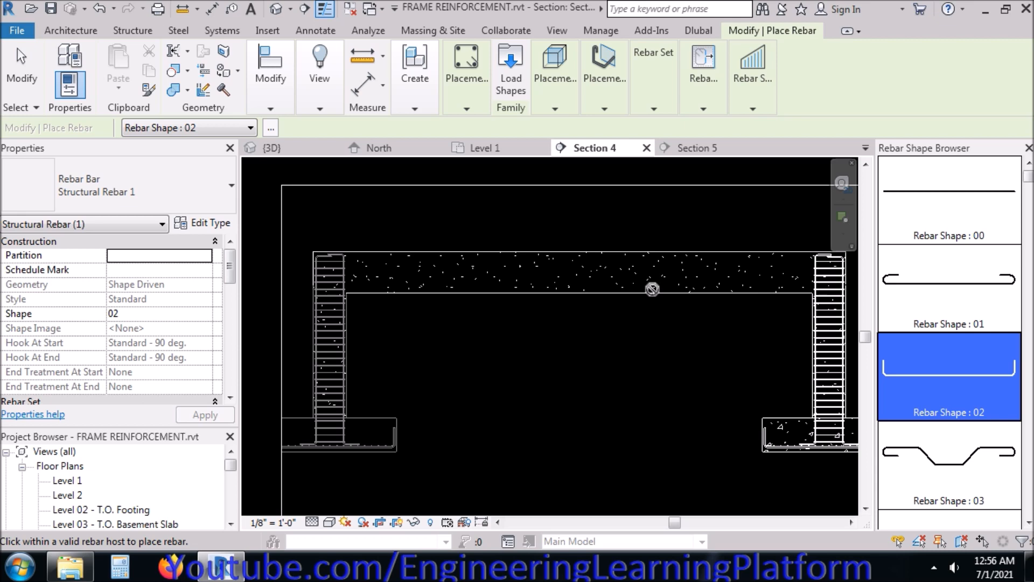
pyautogui.press('Escape')
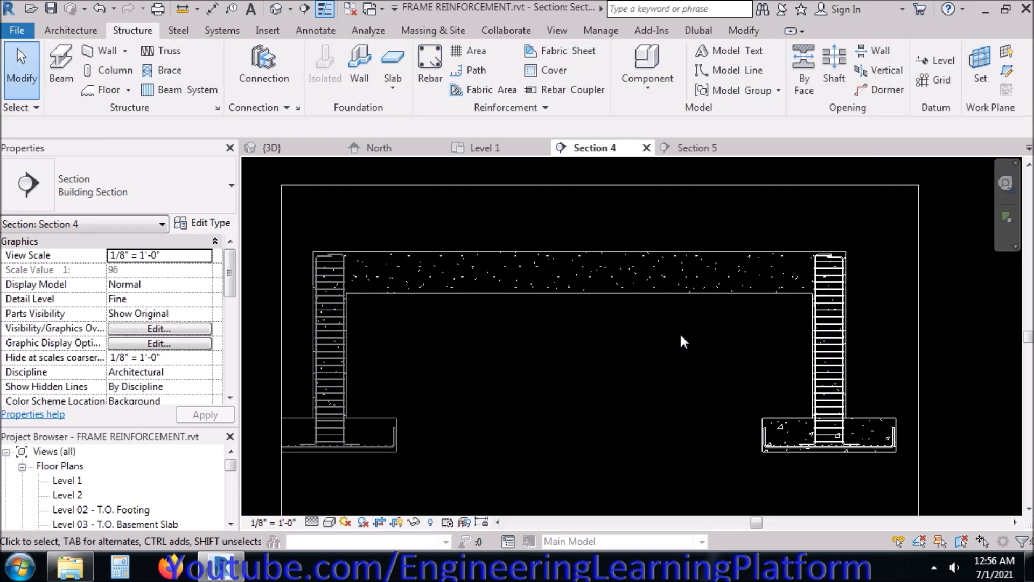
# - Select the 24 x 30 beam as the rebar host, restart rebar placement from it and choose rebar shape 02
pyautogui.click(673, 291)
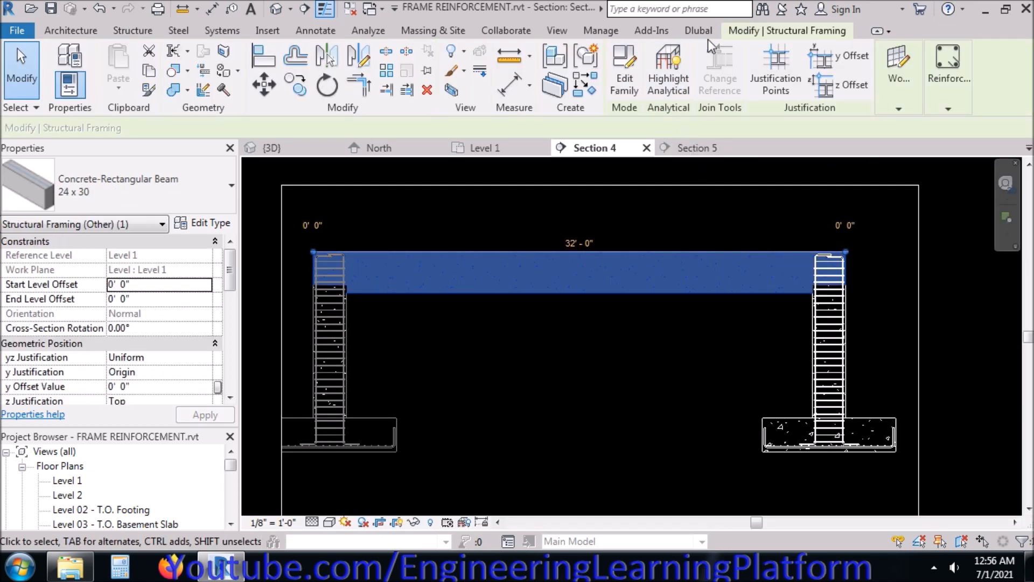
pyautogui.click(897, 100)
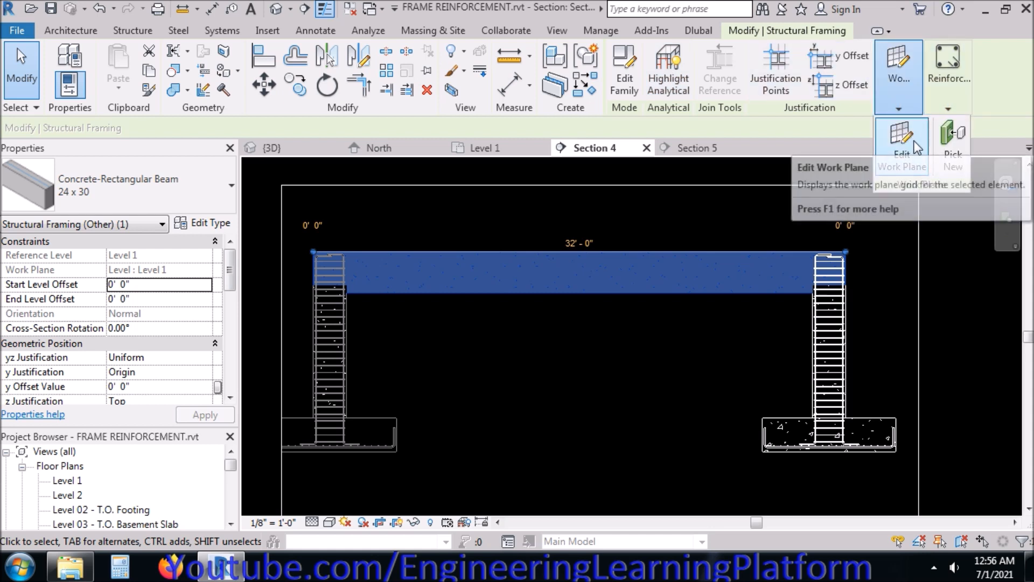
pyautogui.moveTo(954, 86)
pyautogui.click(941, 137)
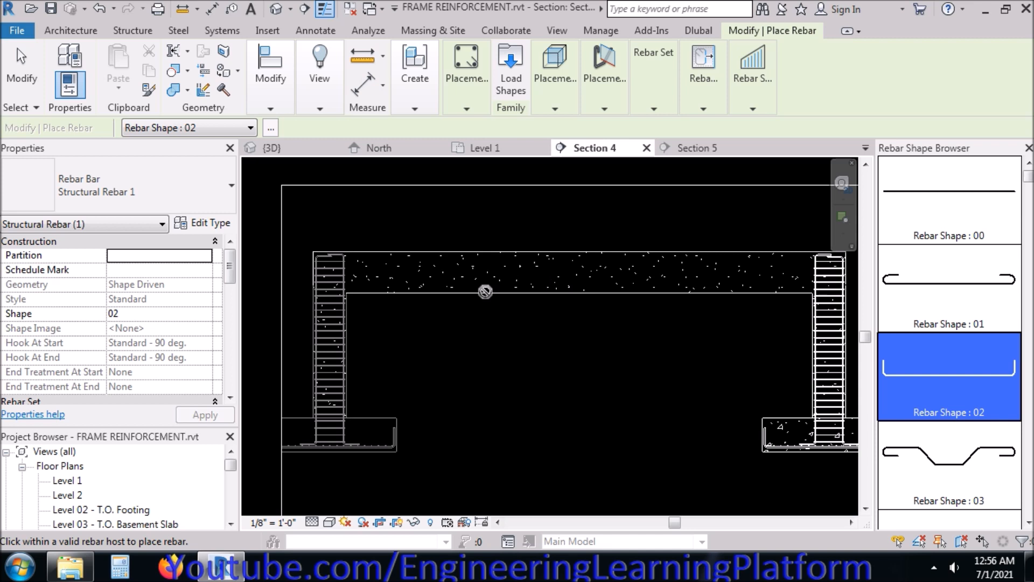
pyautogui.scroll(-1, 485, 291)
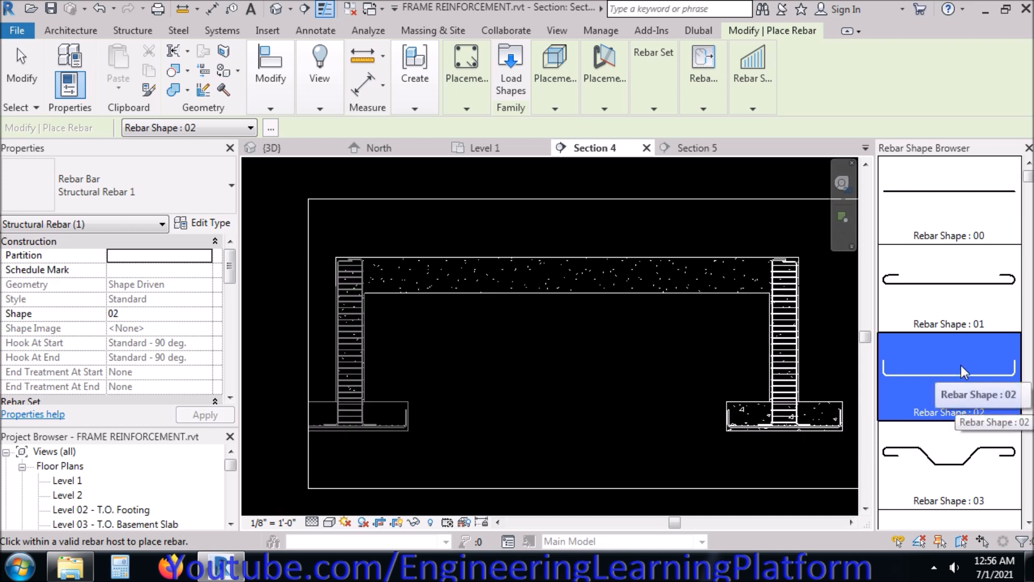
pyautogui.click(959, 227)
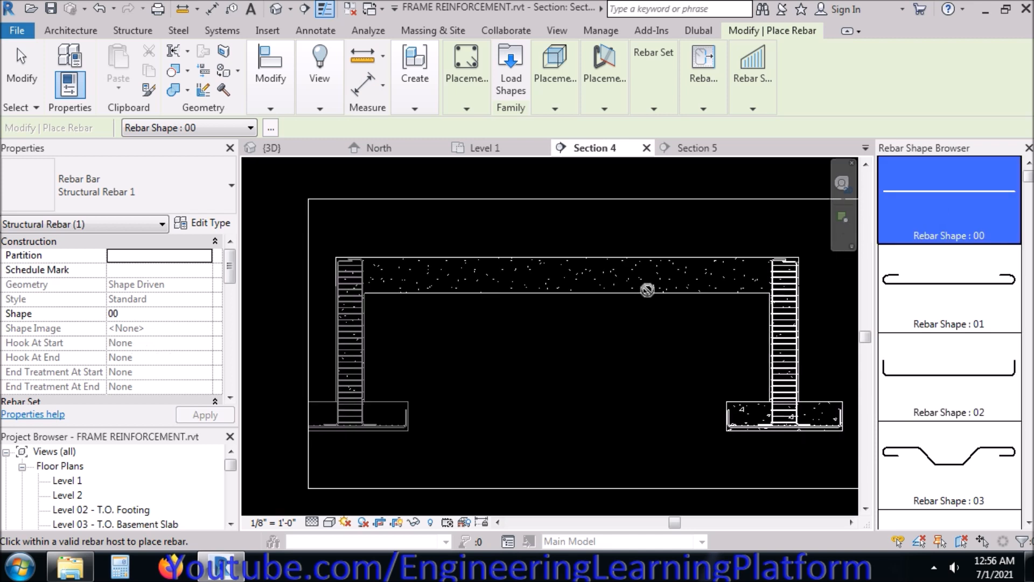
pyautogui.click(965, 343)
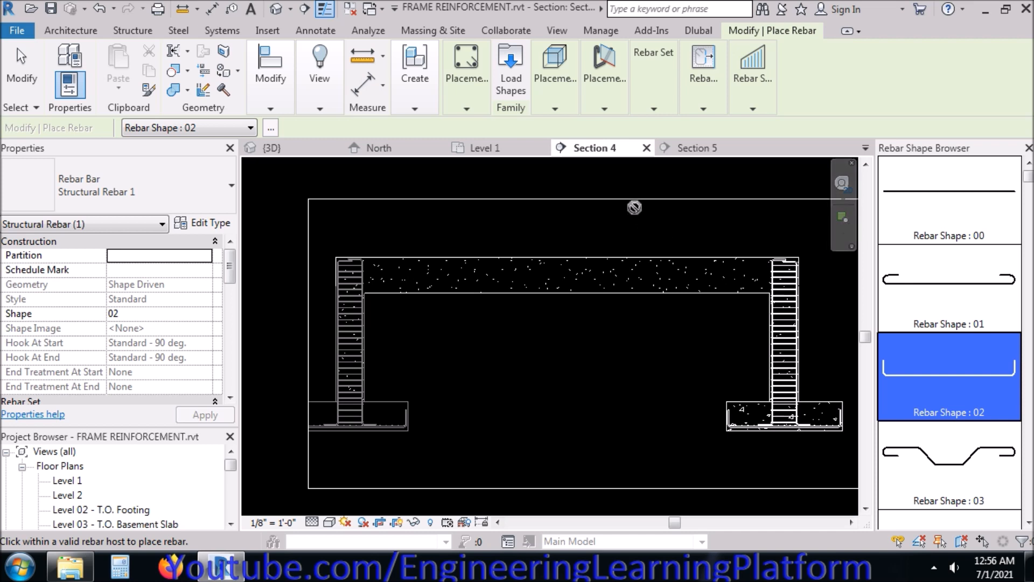
# - Try the Near Cover Reference and Far Cover Reference placement planes for the shape 02 bar in the beam
pyautogui.click(561, 98)
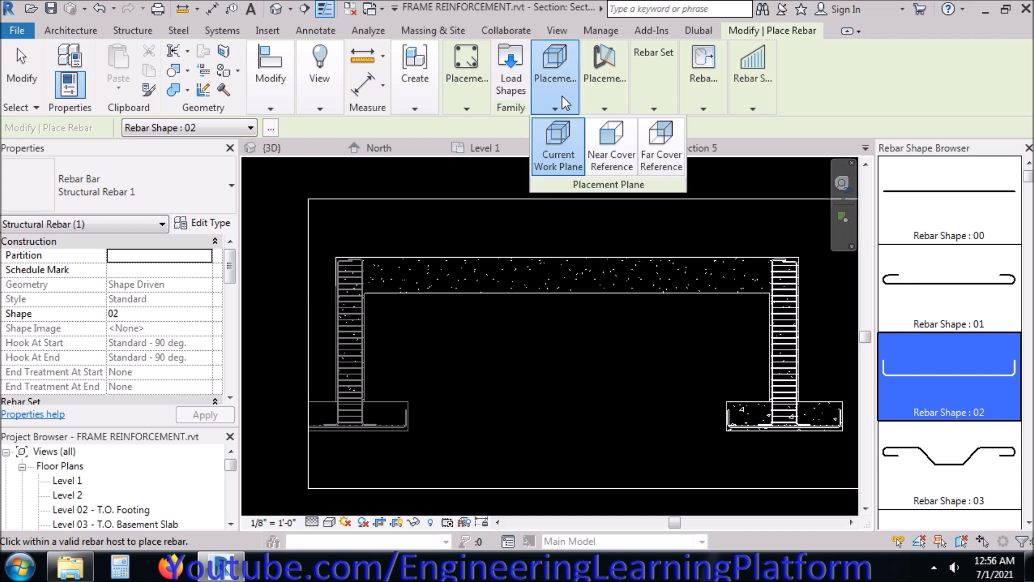
pyautogui.click(601, 141)
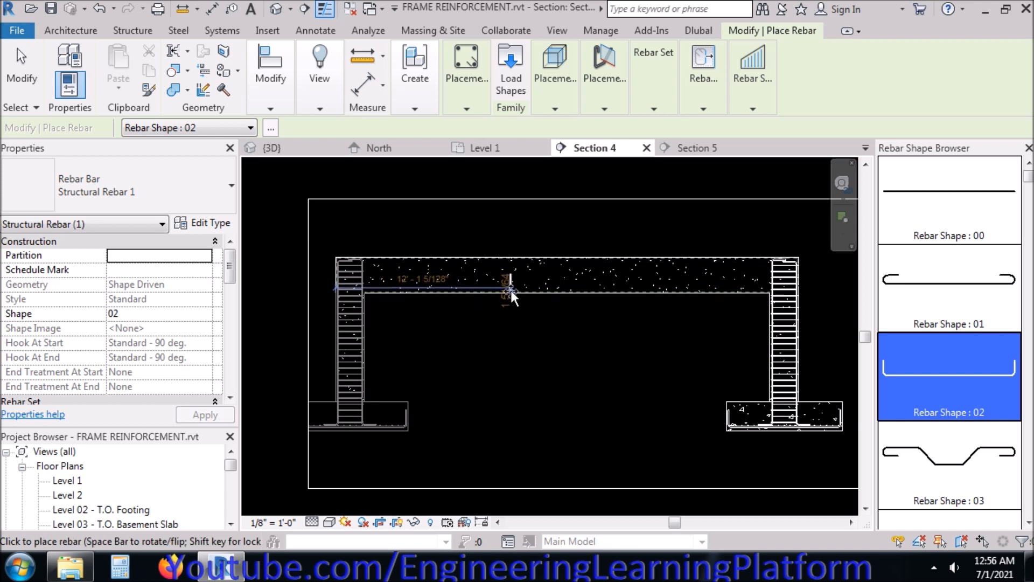
pyautogui.click(576, 94)
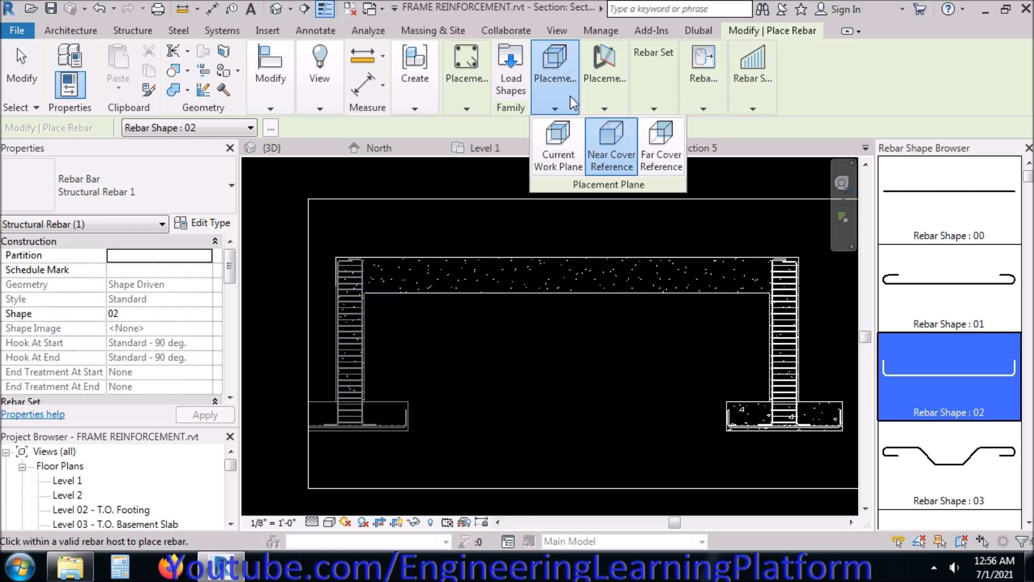
pyautogui.click(647, 147)
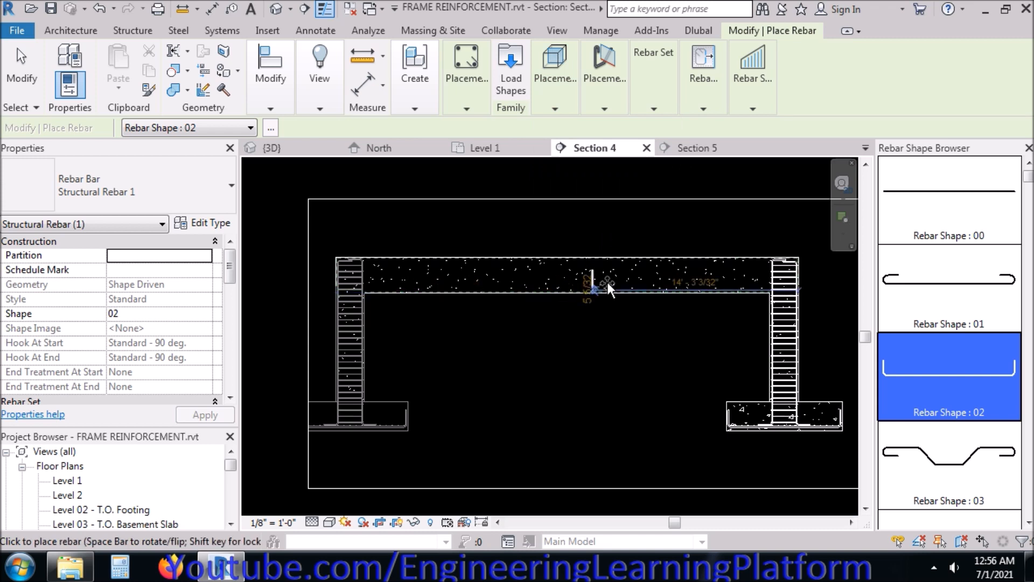
pyautogui.scroll(5, 362, 287)
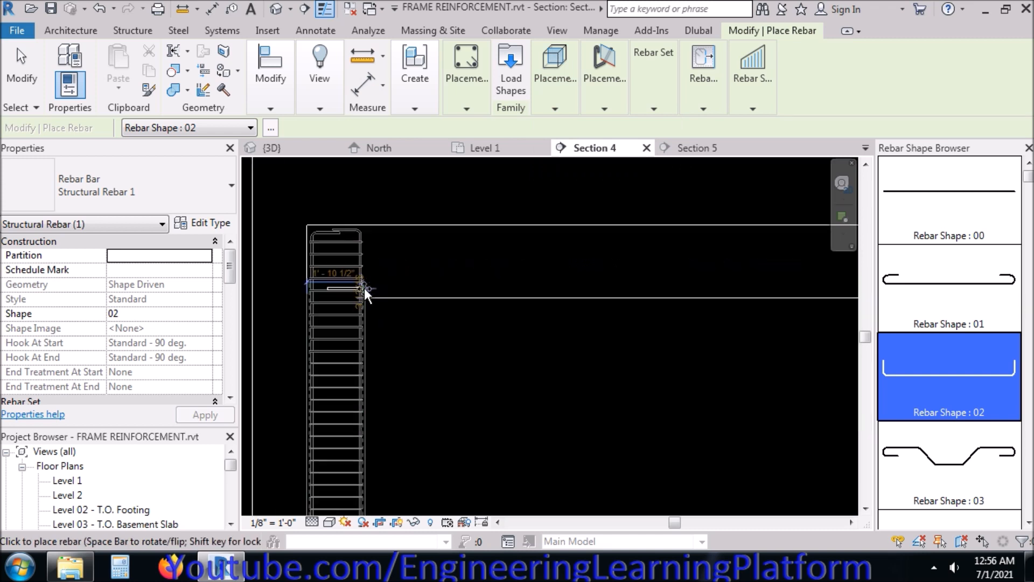
pyautogui.scroll(1, 306, 290)
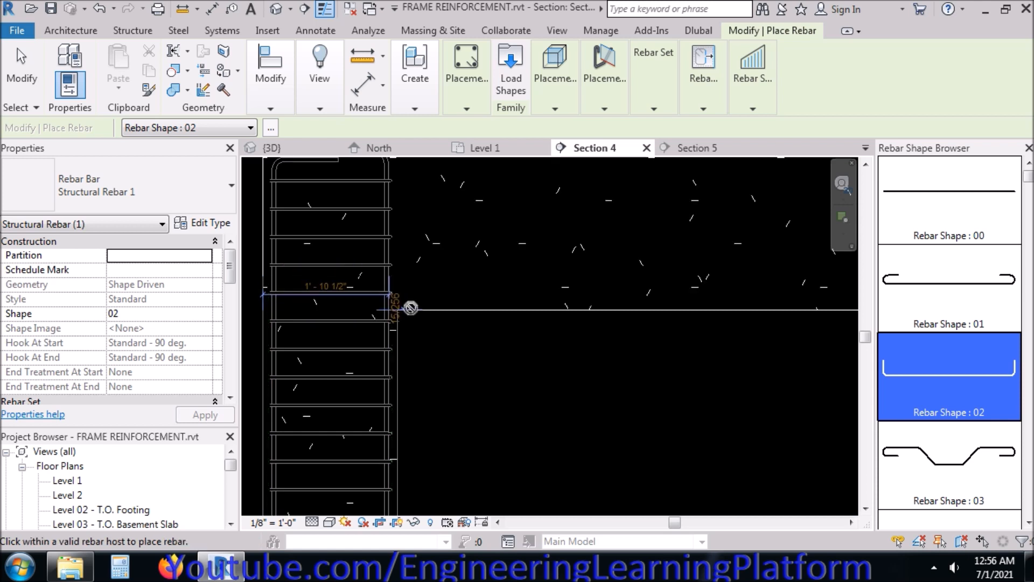
pyautogui.scroll(-4, 428, 303)
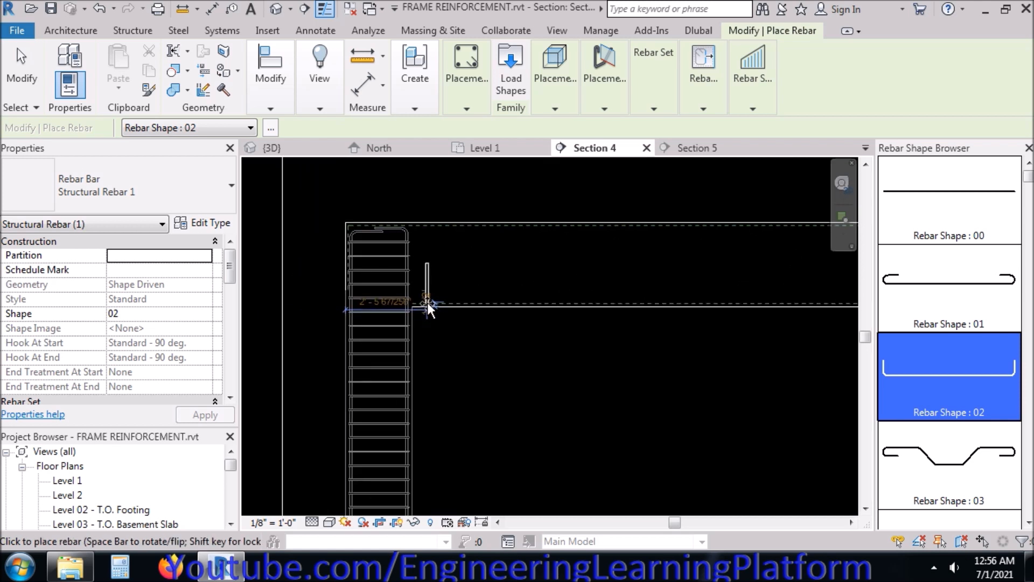
pyautogui.click(566, 95)
pyautogui.click(611, 145)
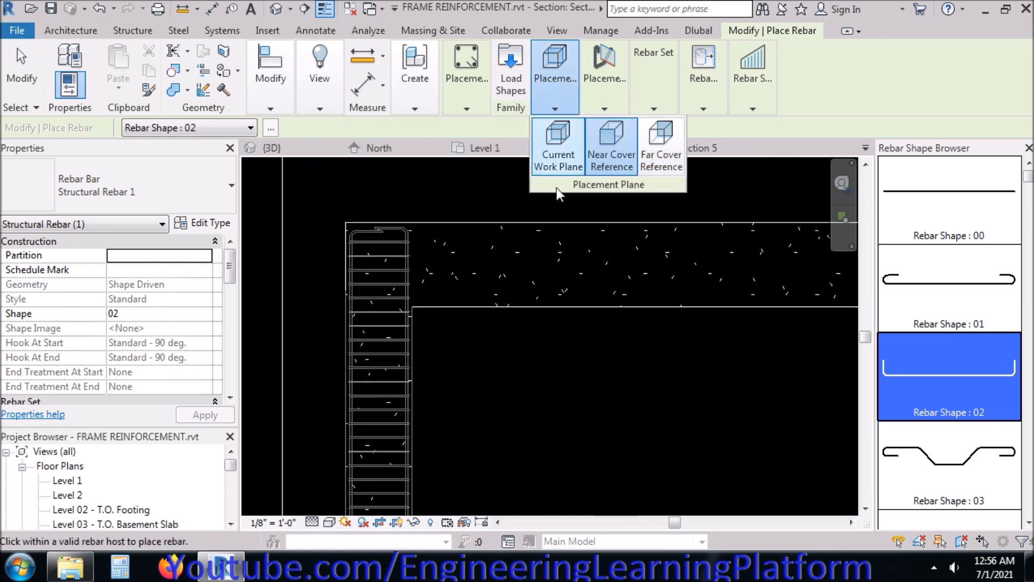
# - Set the rebar placement plane to Current Work Plane and the orientation to Parallel to Work Plane, and end rebar placement
pyautogui.click(545, 100)
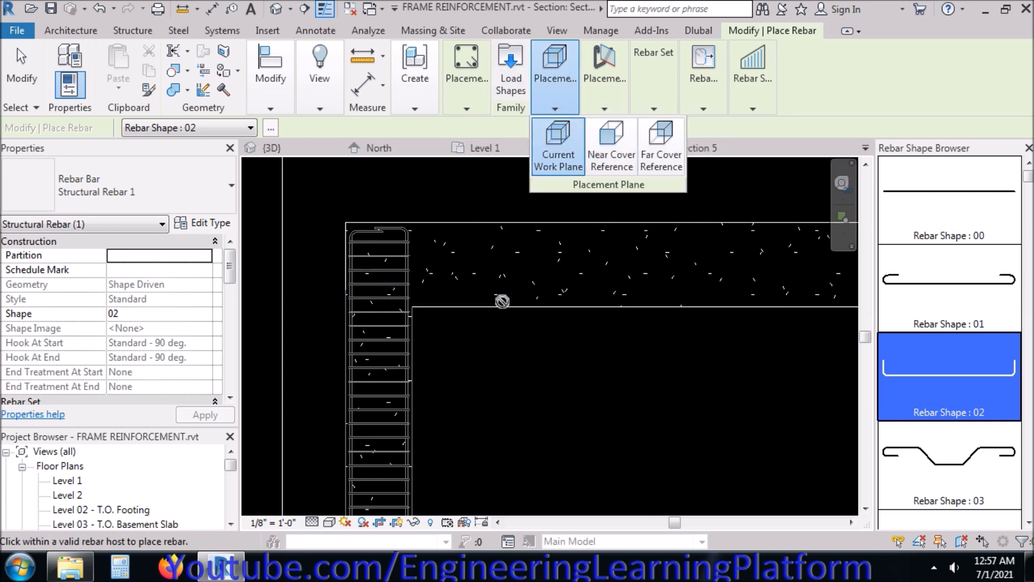
pyautogui.click(620, 95)
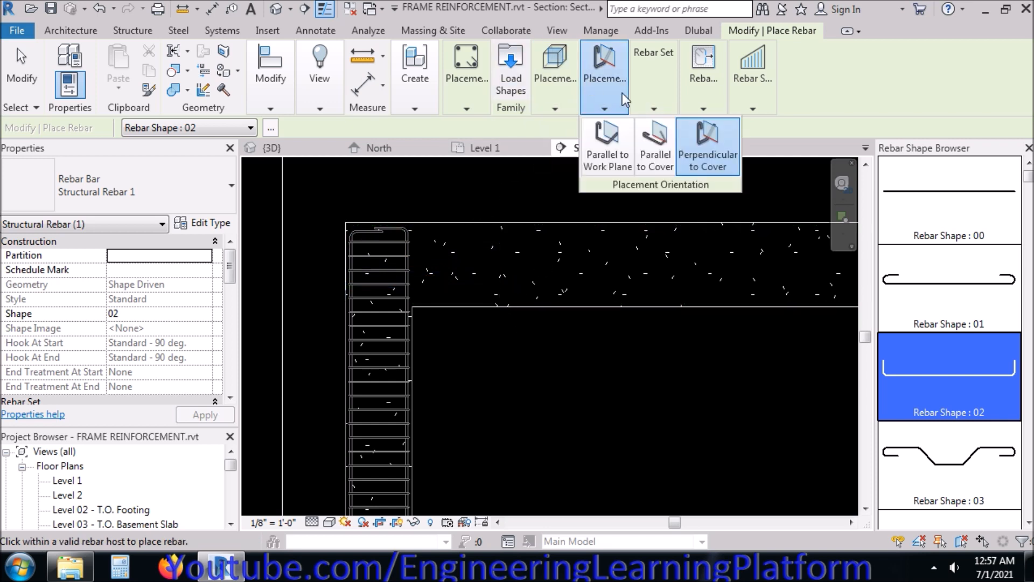
pyautogui.click(607, 145)
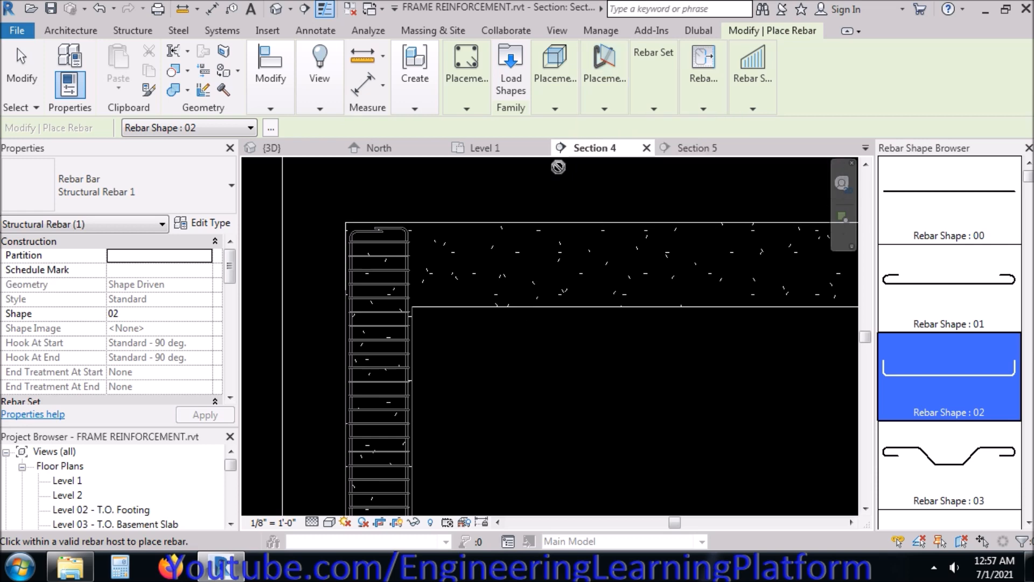
pyautogui.click(604, 104)
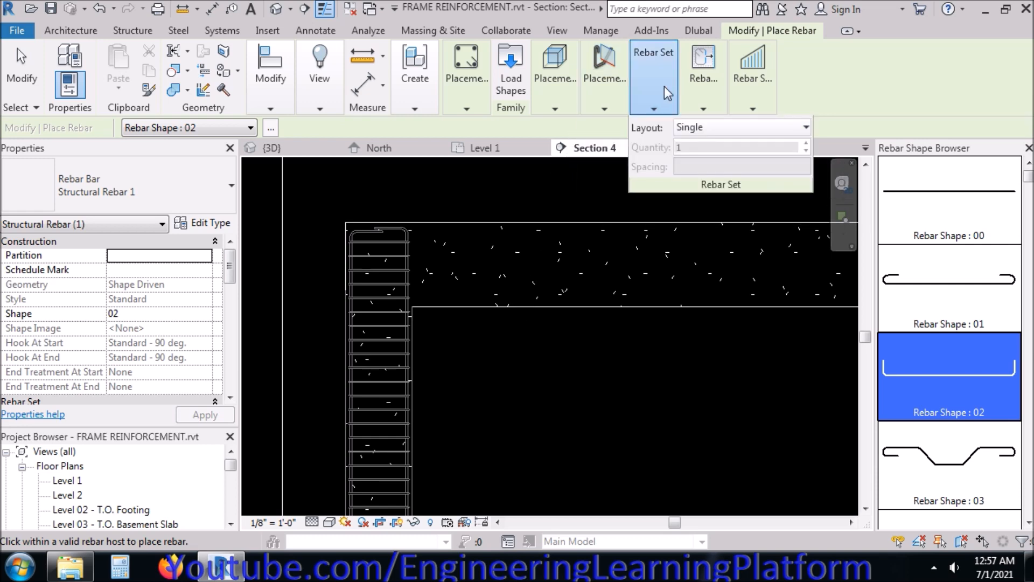
pyautogui.press('Escape')
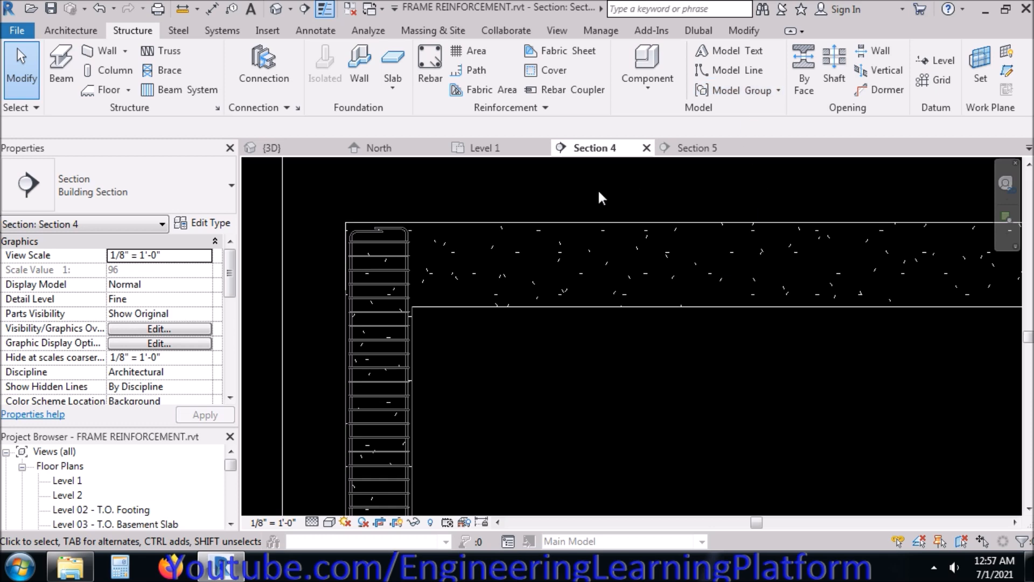
pyautogui.click(509, 224)
pyautogui.scroll(-1, 509, 225)
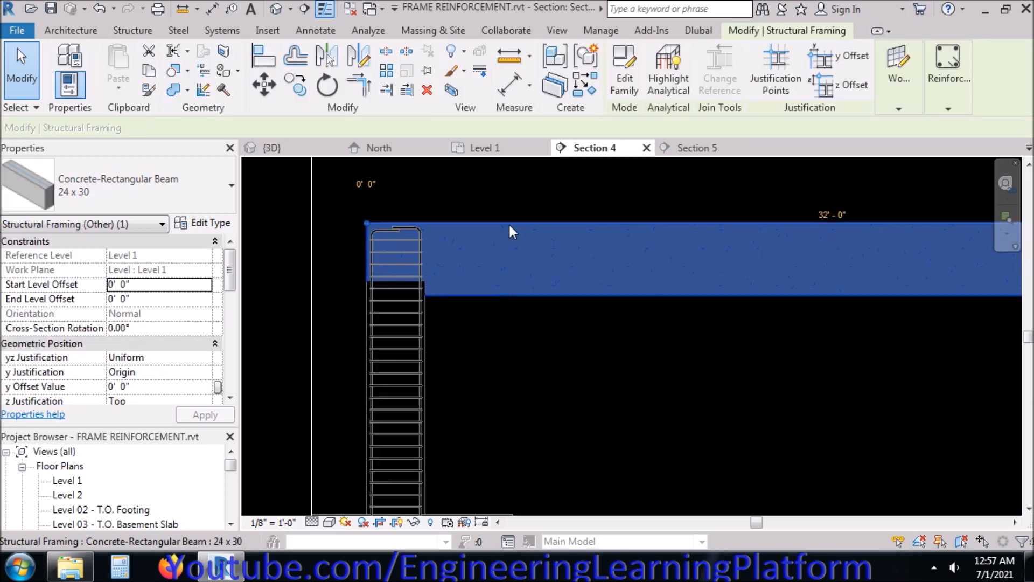
pyautogui.scroll(-3, 509, 222)
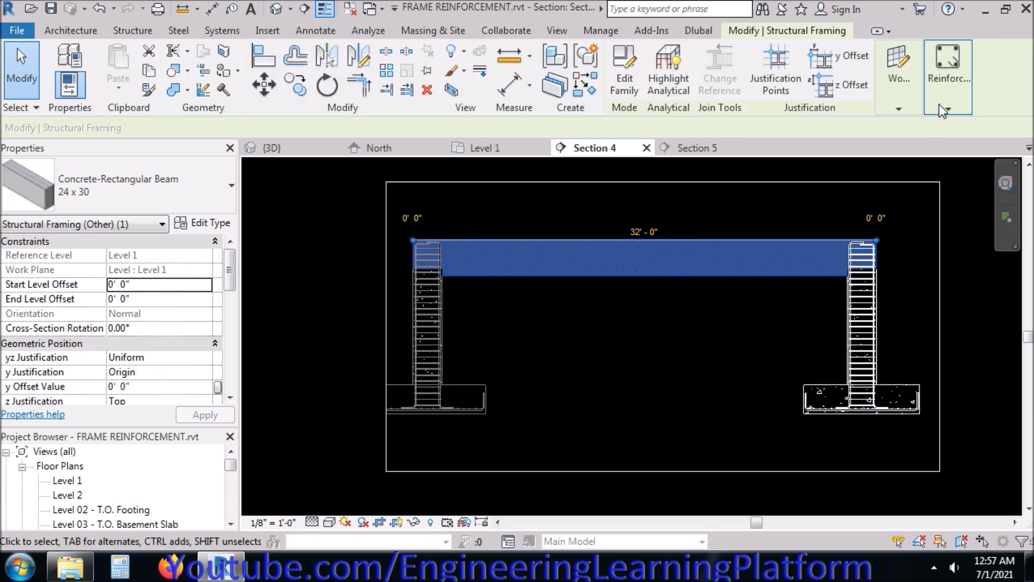
pyautogui.moveTo(903, 98)
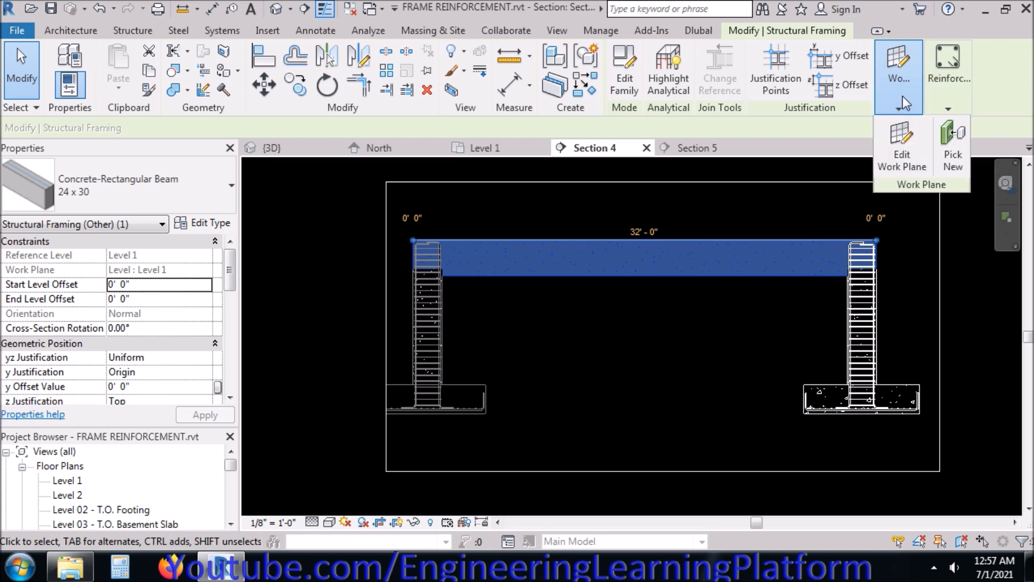
pyautogui.click(597, 351)
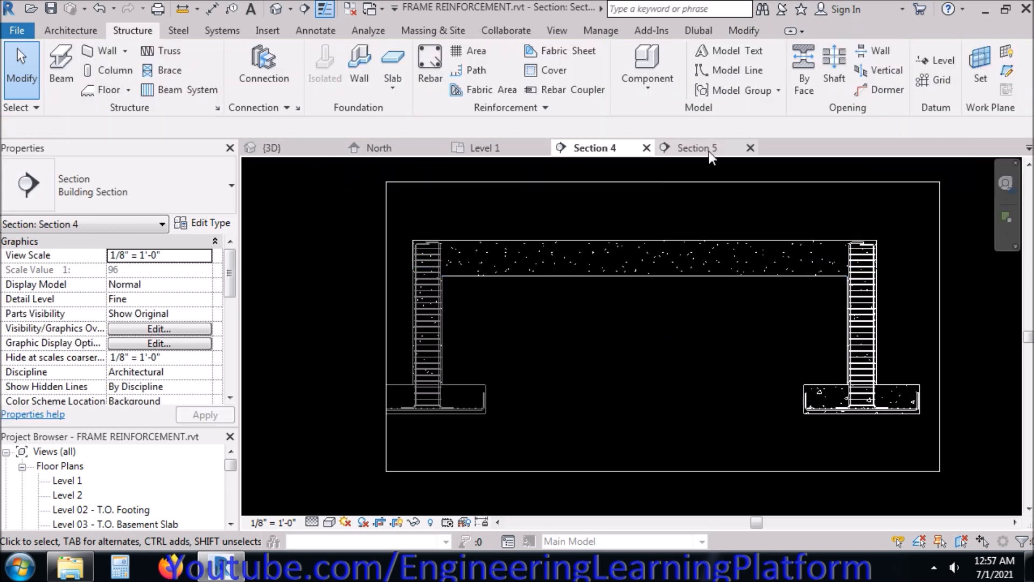
# - In Section 5, place a shape 02 rebar along the bottom of the beam, spanning both columns
pyautogui.click(680, 153)
pyautogui.scroll(-1, 581, 343)
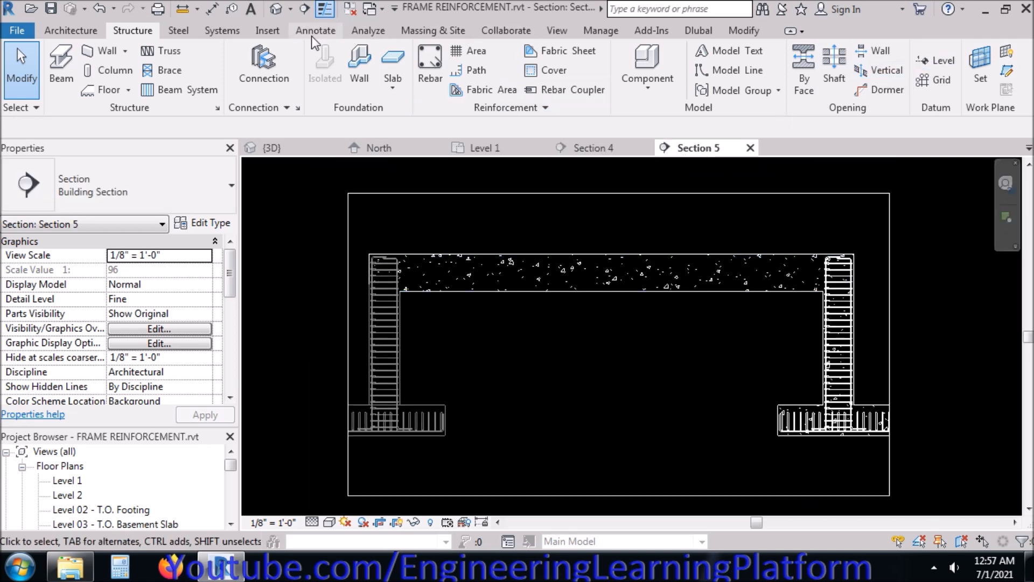
pyautogui.click(427, 58)
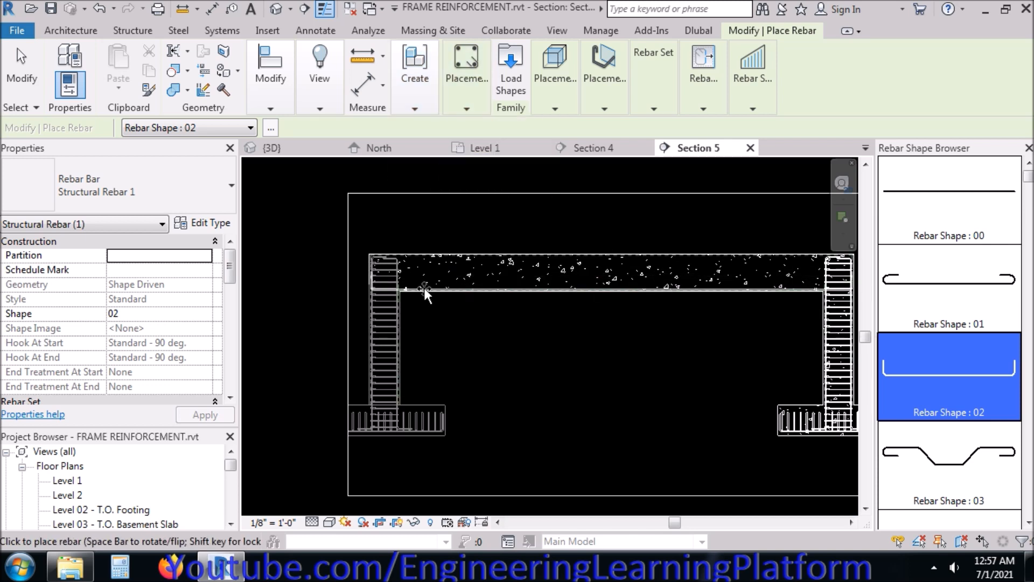
pyautogui.scroll(2, 425, 287)
pyautogui.scroll(3, 384, 289)
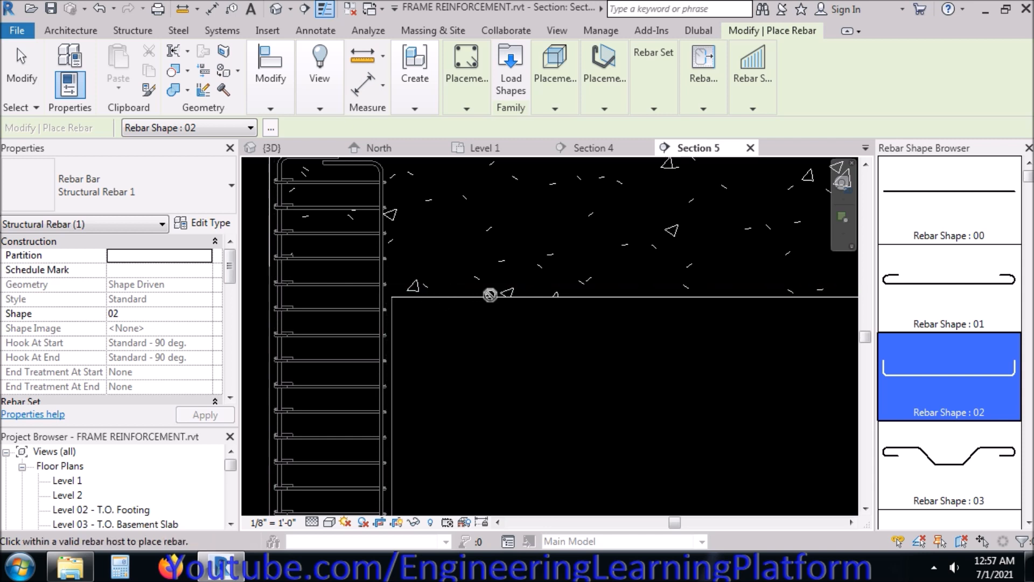
pyautogui.scroll(-4, 493, 290)
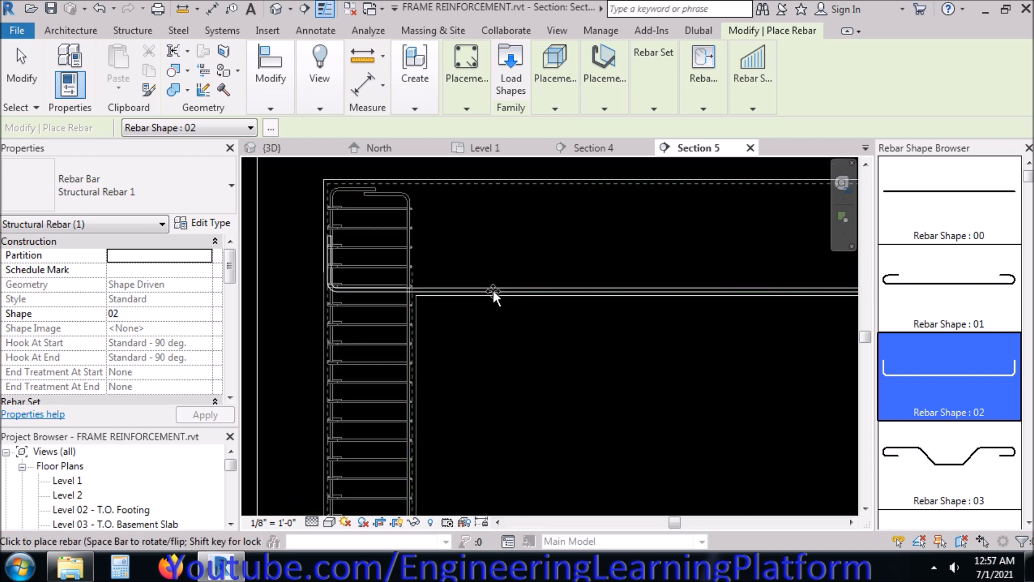
pyautogui.scroll(-2, 493, 291)
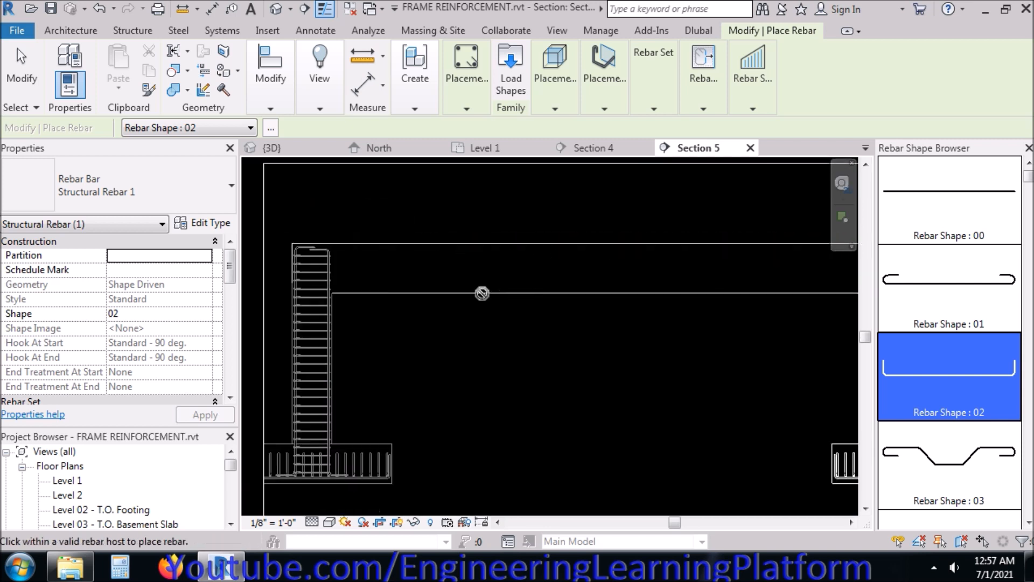
pyautogui.click(536, 287)
pyautogui.press('Escape')
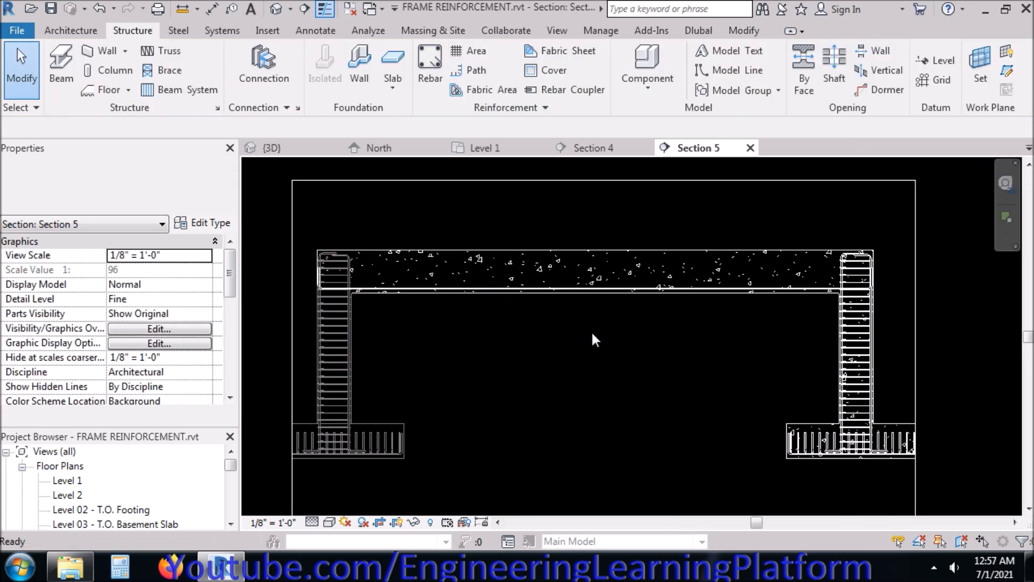
# - In the Level 1 plan, create a section cutting across the beam near its right-hand end and shorten its view depth
pyautogui.click(361, 146)
pyautogui.click(493, 149)
pyautogui.moveTo(802, 316); pyautogui.dragTo(731, 344, button='middle')
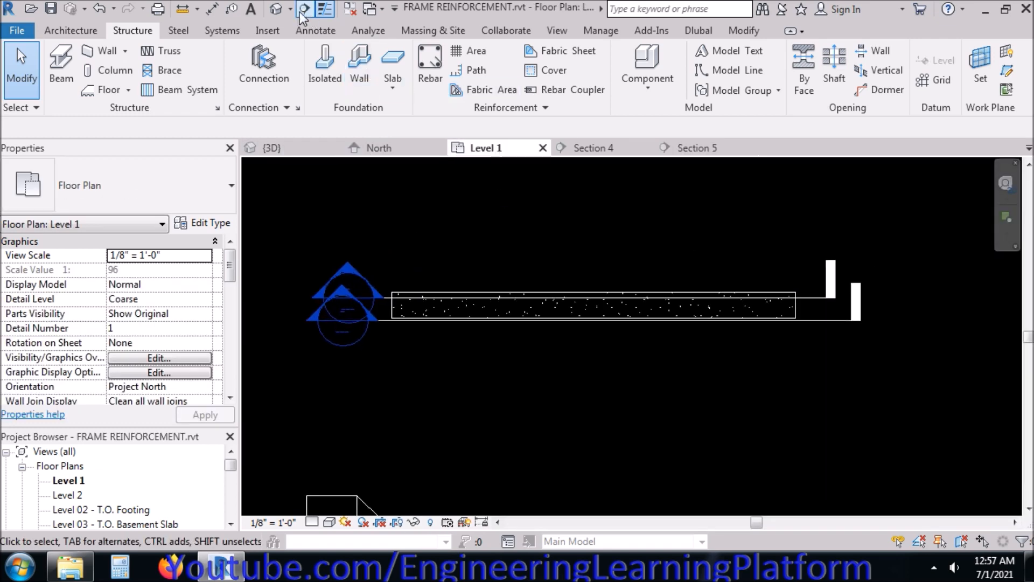
pyautogui.click(305, 11)
pyautogui.click(725, 356)
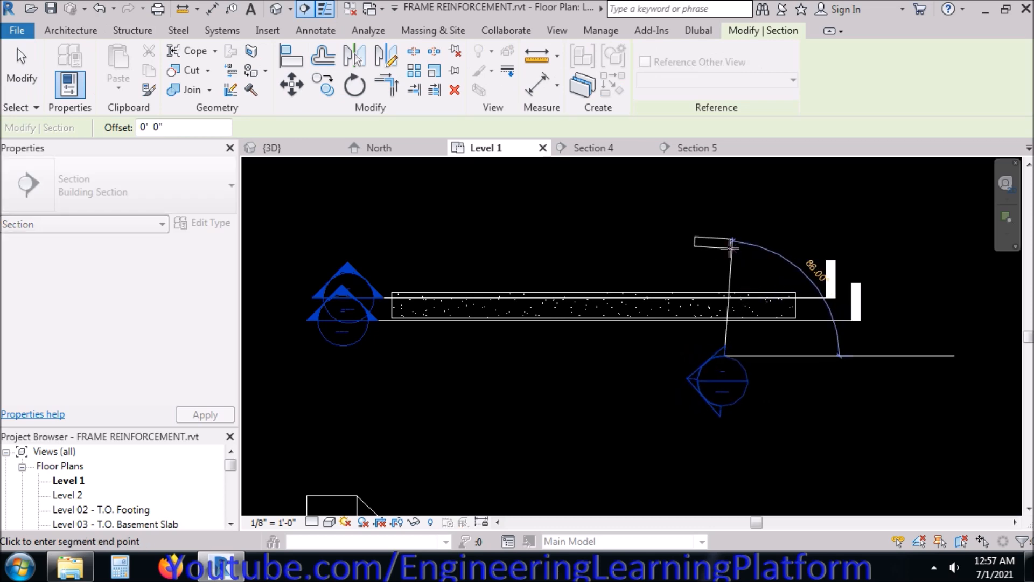
pyautogui.click(724, 231)
pyautogui.moveTo(595, 293); pyautogui.dragTo(704, 292)
pyautogui.press('Escape')
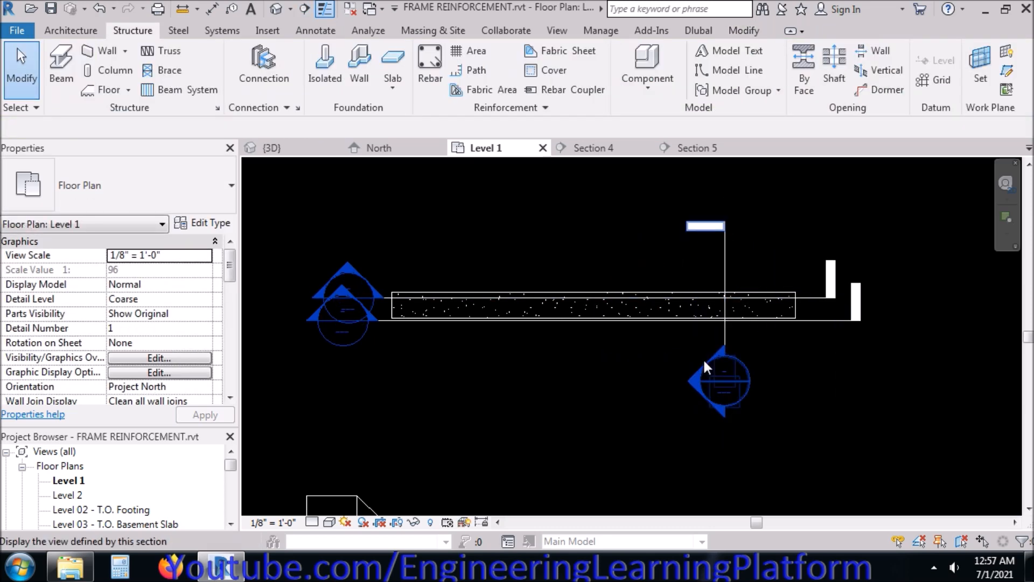
# - Open the new cross-section view of the beam and hide its level lines and crop boundary
pyautogui.doubleClick(727, 371)
pyautogui.scroll(2, 646, 323)
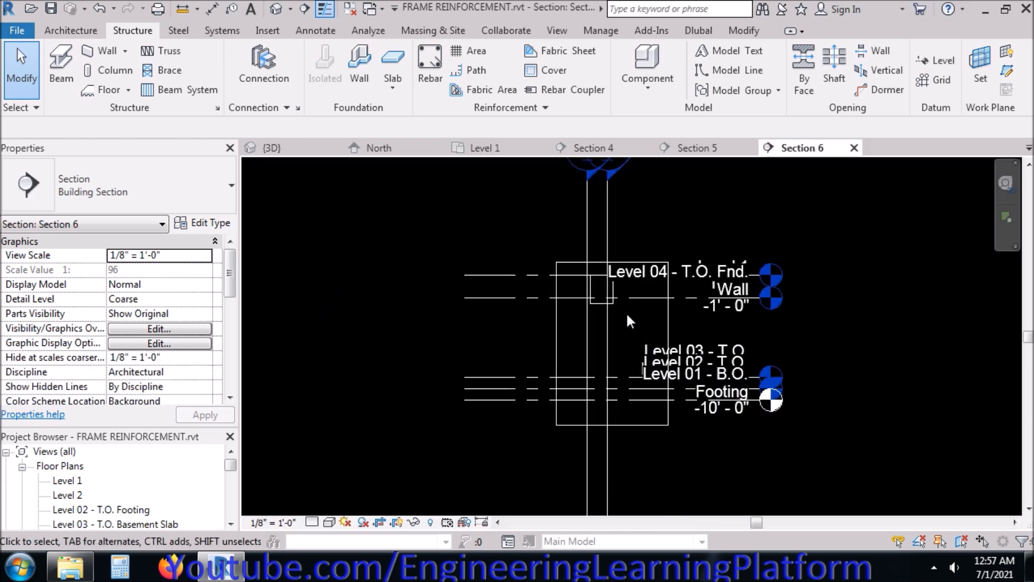
pyautogui.moveTo(788, 458); pyautogui.dragTo(676, 215)
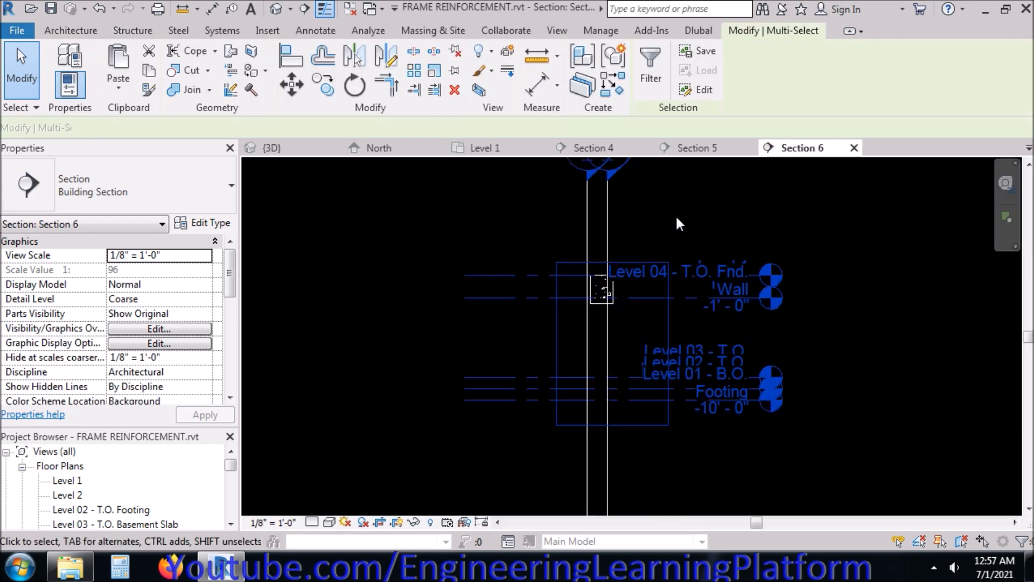
pyautogui.rightClick(676, 214)
pyautogui.moveTo(830, 264)
pyautogui.click(893, 261)
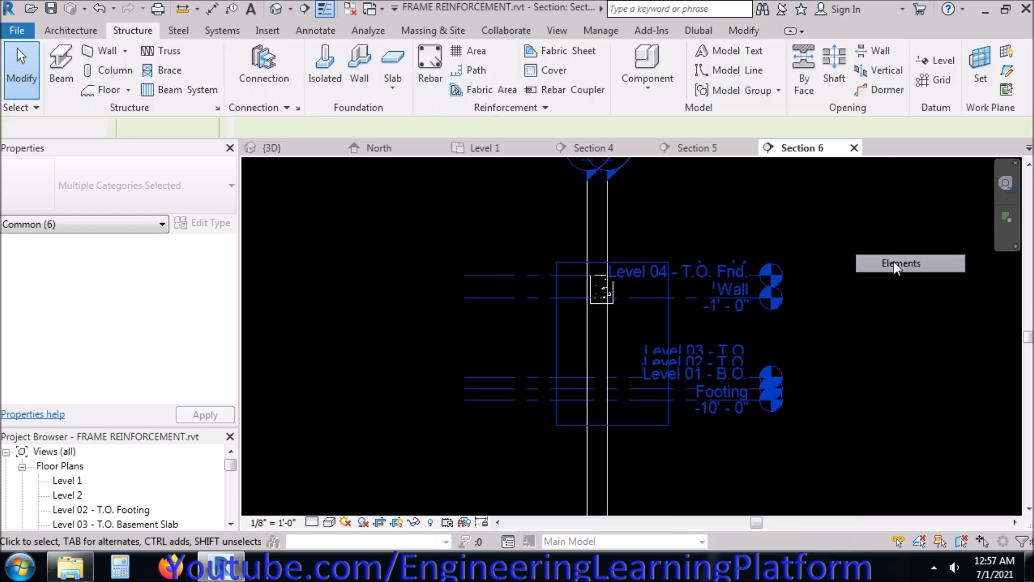
# - Hide the two section marks running through the beam in the cross-section view
pyautogui.scroll(3, 605, 288)
pyautogui.scroll(-2, 597, 398)
pyautogui.moveTo(636, 301); pyautogui.dragTo(542, 247)
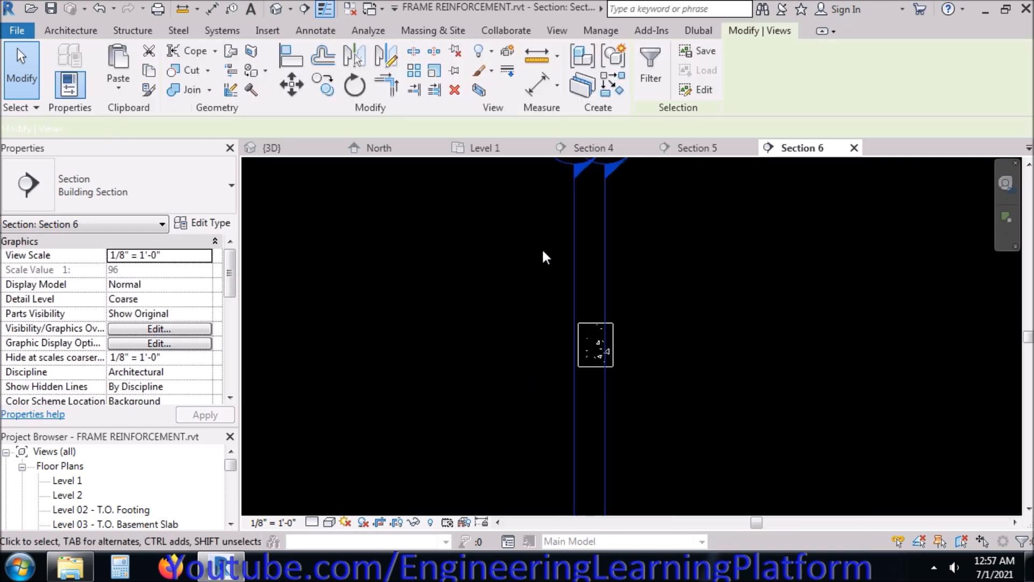
pyautogui.rightClick(702, 278)
pyautogui.moveTo(796, 266)
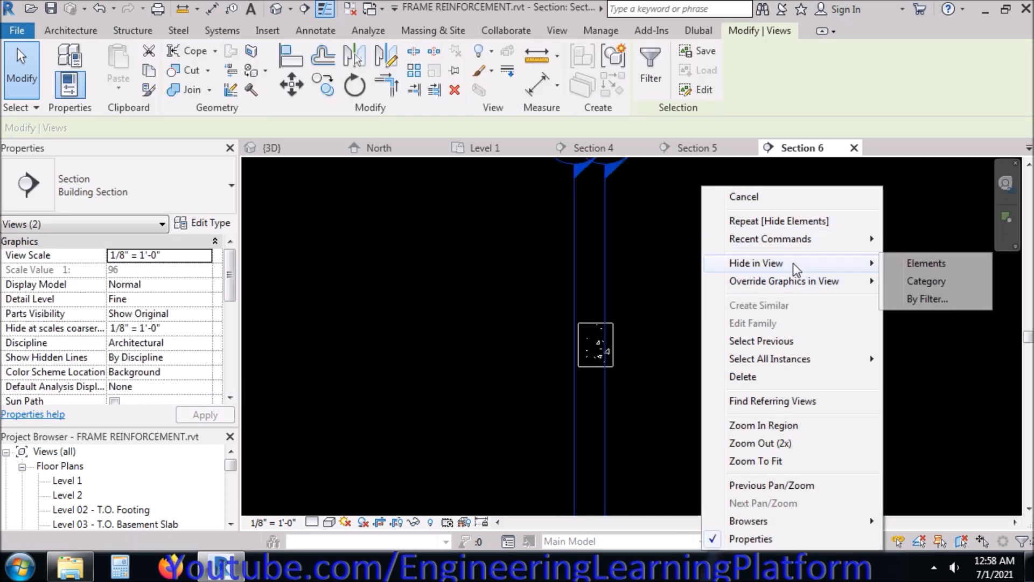
pyautogui.click(911, 262)
# - Set the cross-section view's detail level to Fine and its visual style to Realistic
pyautogui.scroll(5, 596, 358)
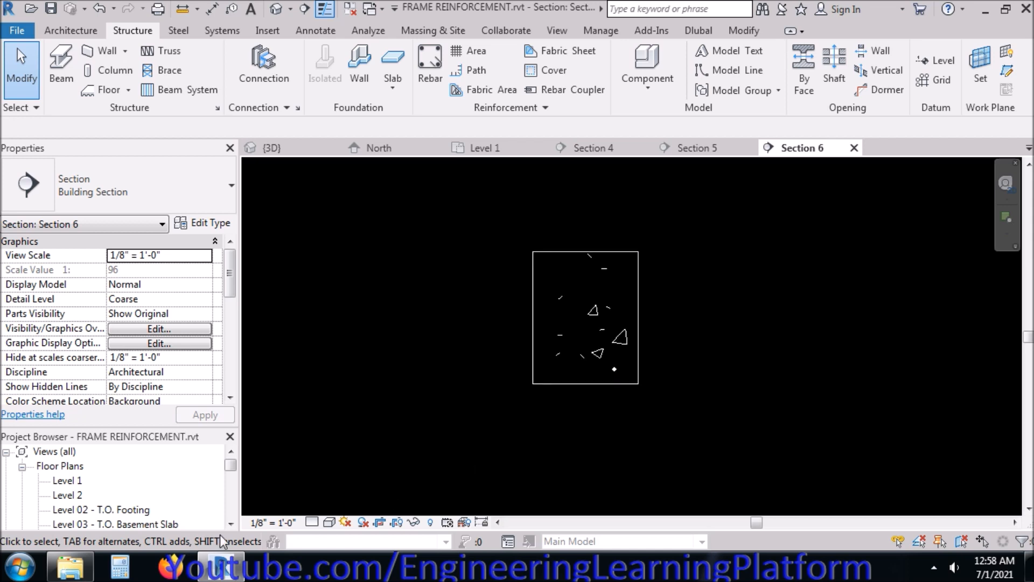
pyautogui.click(312, 522)
pyautogui.click(322, 505)
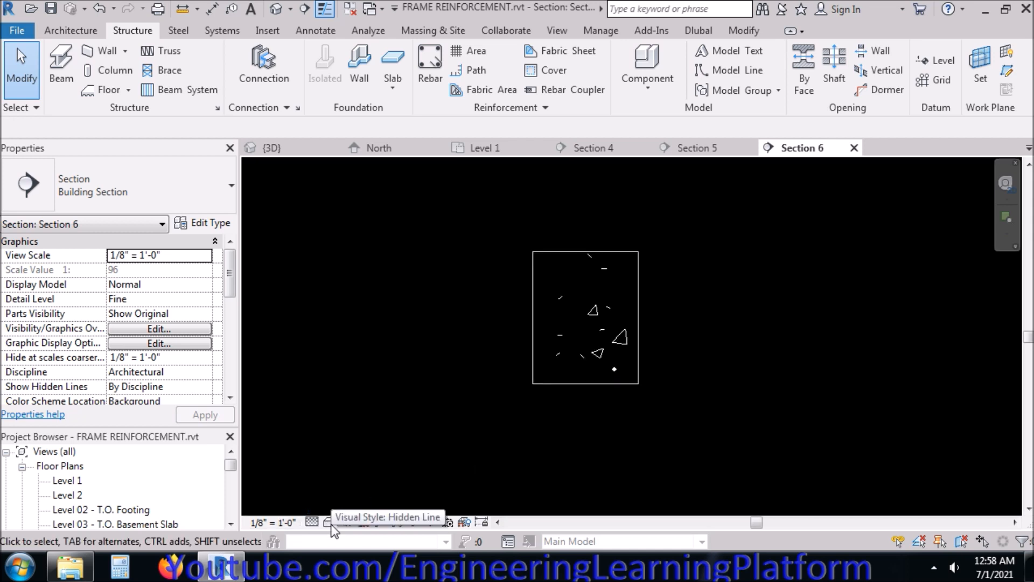
pyautogui.click(330, 522)
pyautogui.click(344, 488)
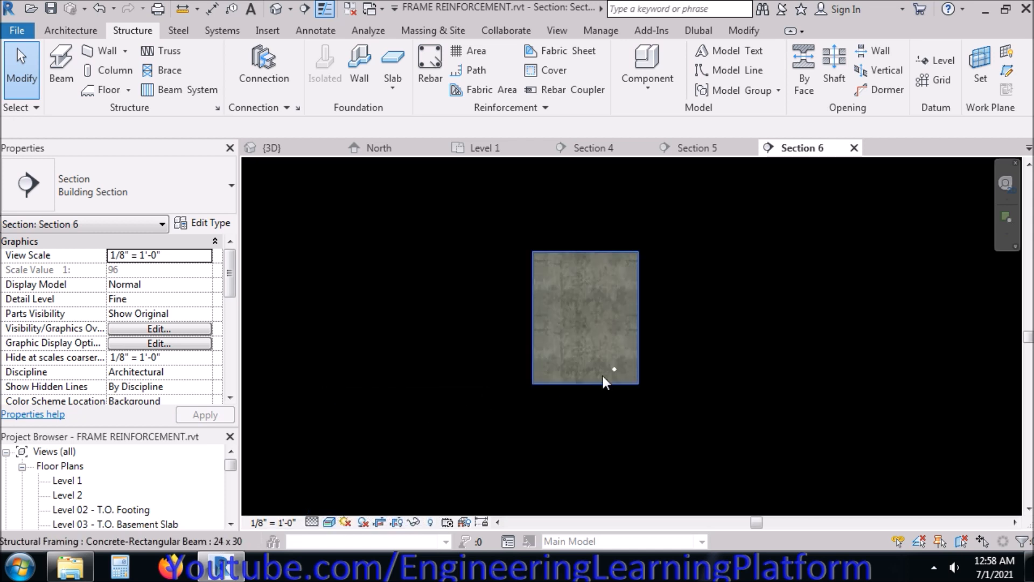
pyautogui.scroll(3, 603, 376)
pyautogui.scroll(-2, 603, 409)
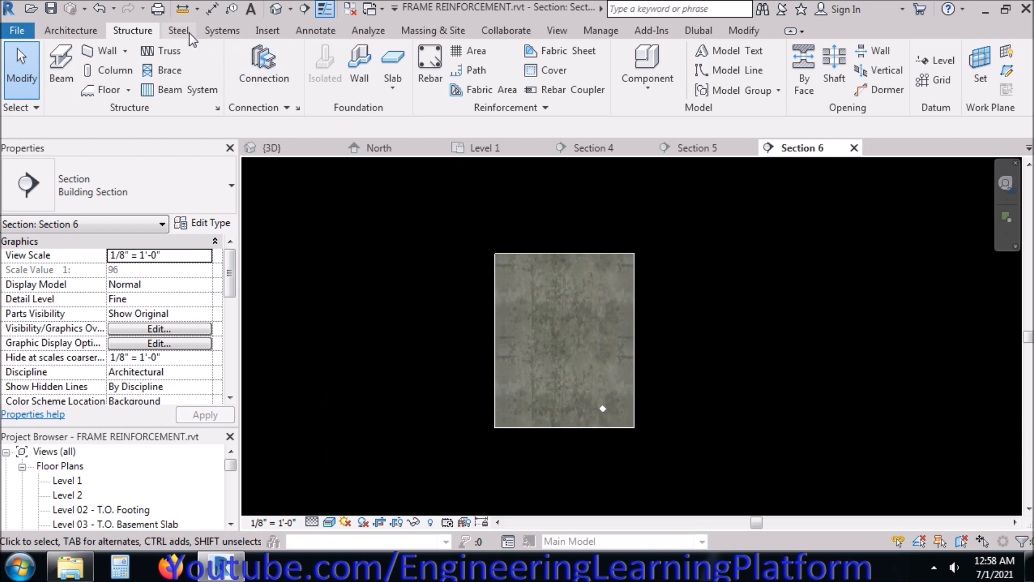
# - Draw a horizontal detail line about 3'-4" long, offset 2 1/2" above the beam section's bottom edge
pyautogui.click(315, 30)
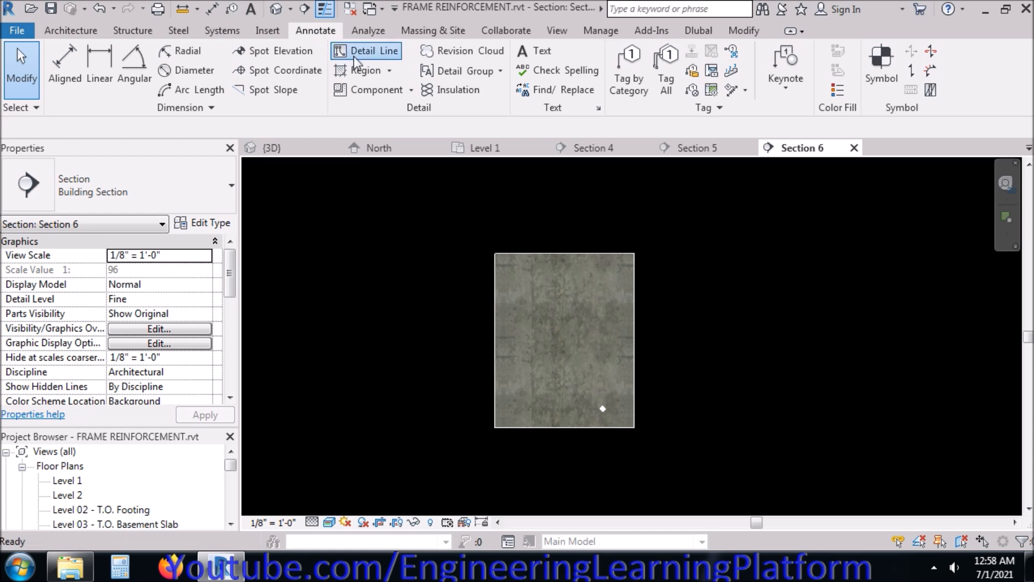
pyautogui.click(371, 51)
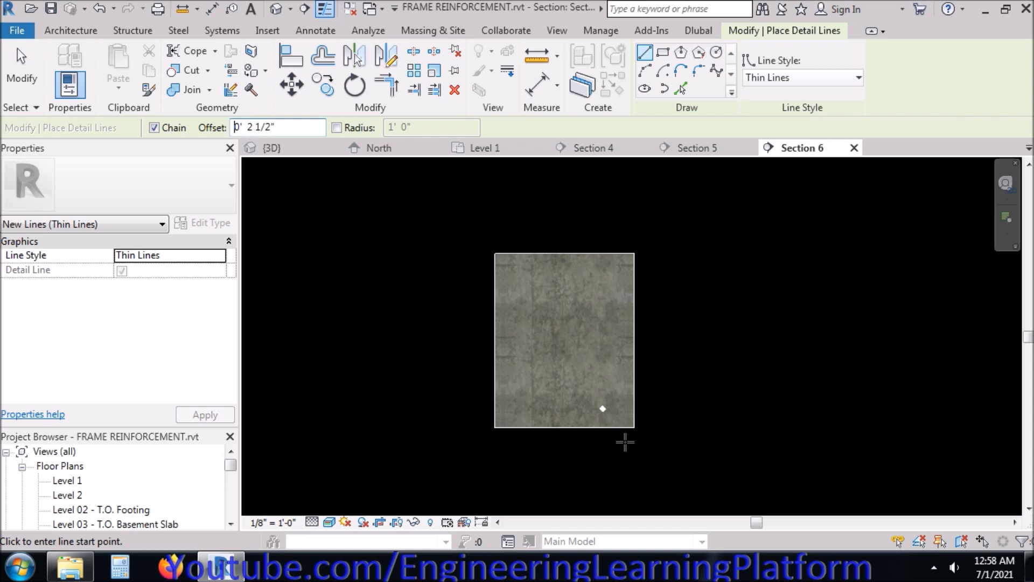
pyautogui.click(494, 427)
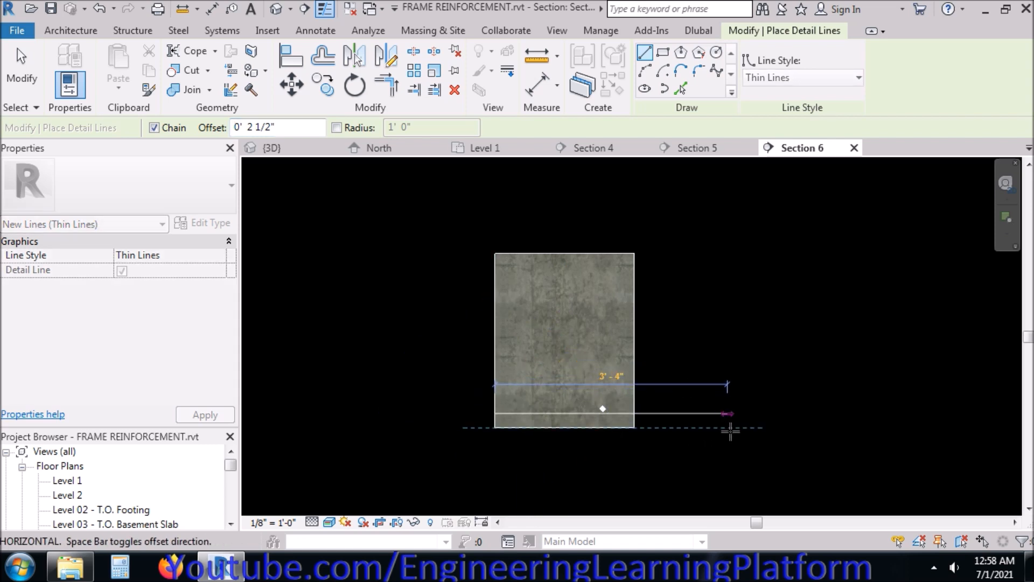
pyautogui.press('Escape')
pyautogui.press('Escape')
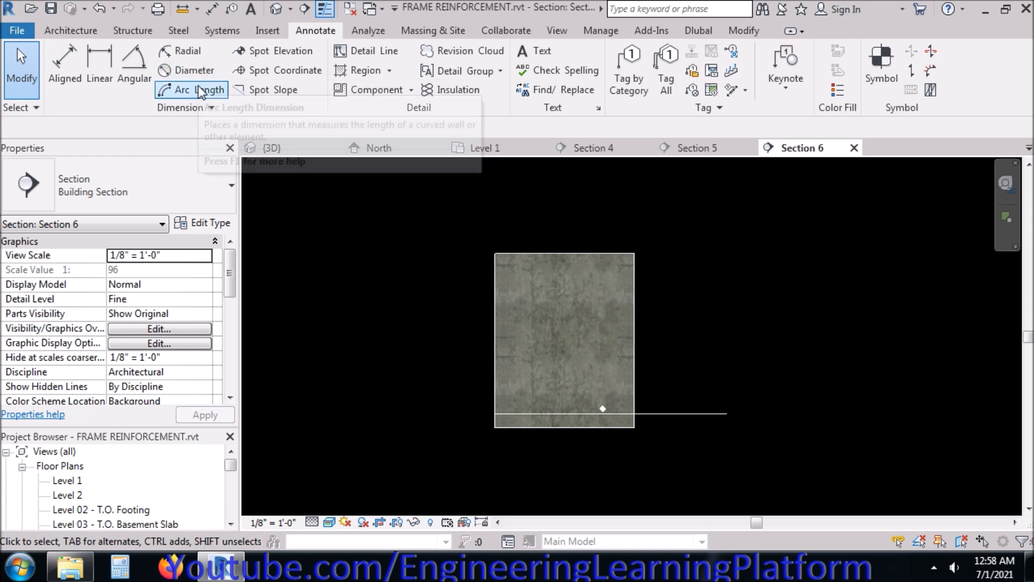
# - Draw a vertical detail line offset 1 1/2" inside the beam section's right edge, extending past its top
pyautogui.click(366, 57)
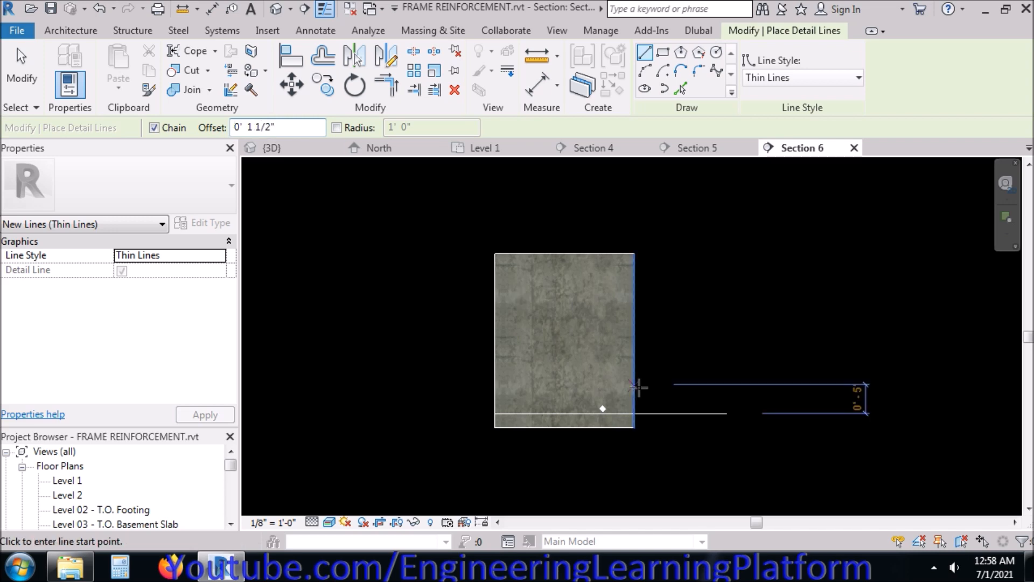
pyautogui.click(633, 426)
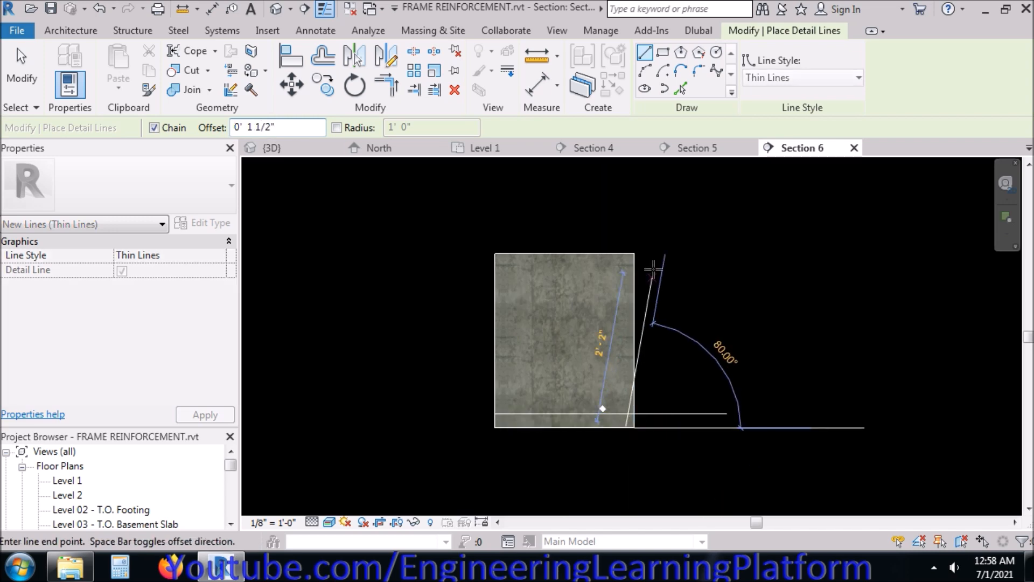
pyautogui.click(639, 219)
pyautogui.press('Escape')
pyautogui.press('Escape')
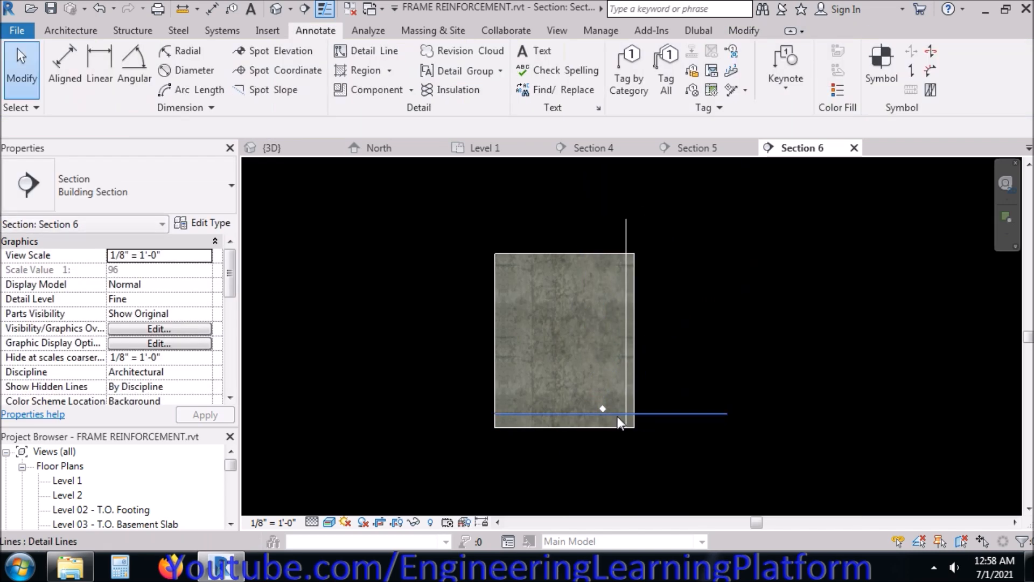
# - Move the shape 02 rebar, unconstrained, from its centre to the intersection of the two detail lines
pyautogui.scroll(5, 617, 416)
pyautogui.click(570, 394)
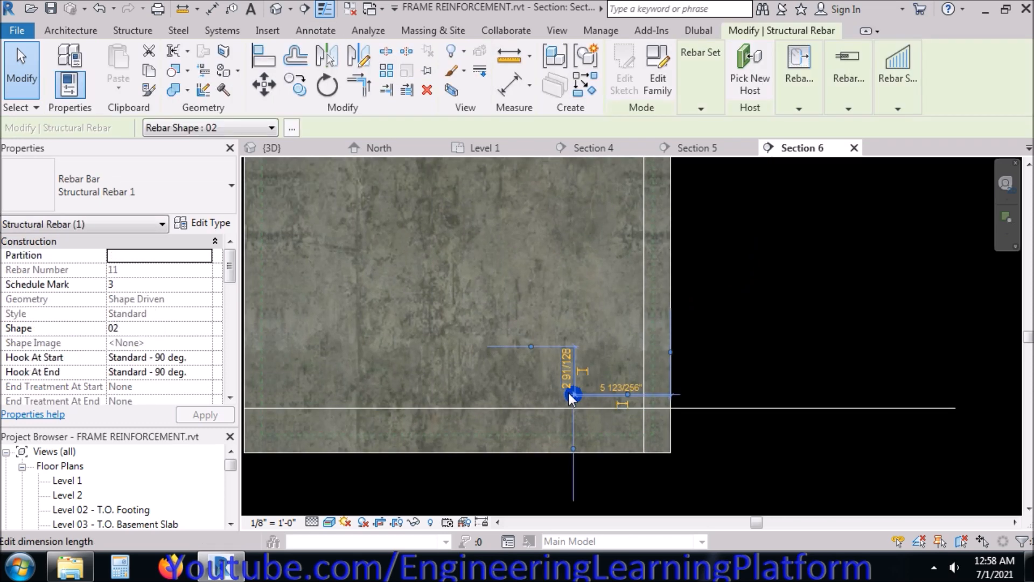
pyautogui.click(276, 85)
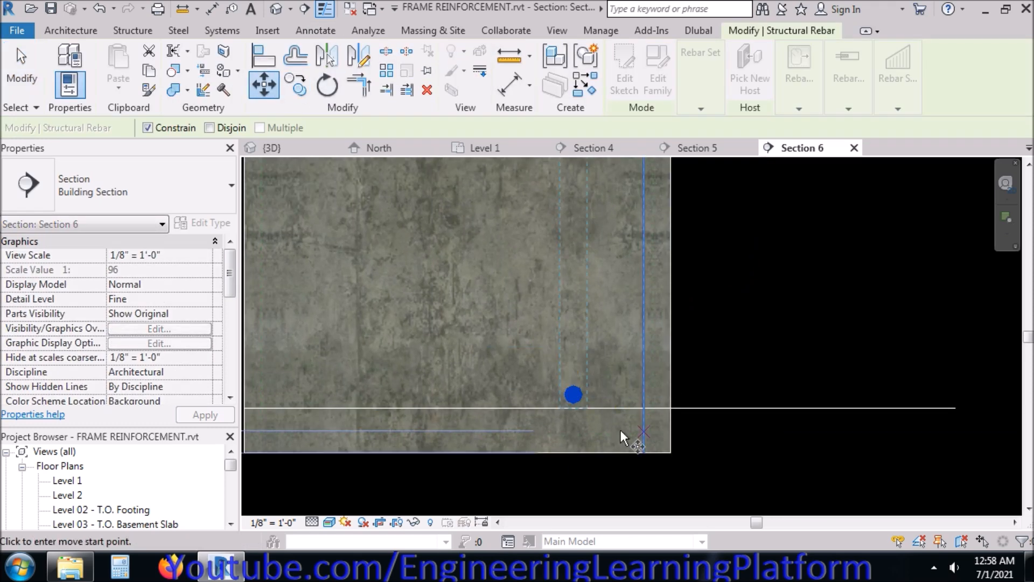
pyautogui.scroll(2, 619, 429)
pyautogui.click(572, 408)
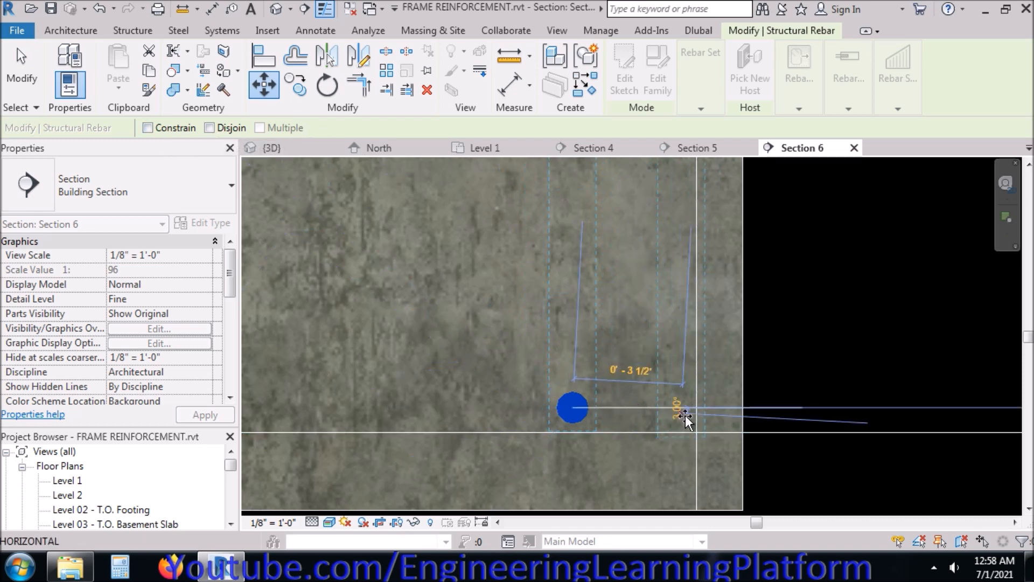
pyautogui.click(698, 431)
pyautogui.press('Escape')
# - Mirror a copy of the corner rebar about a vertical axis drawn through the midpoints of the beam section's bottom and top edges
pyautogui.scroll(-5, 641, 453)
pyautogui.scroll(3, 649, 462)
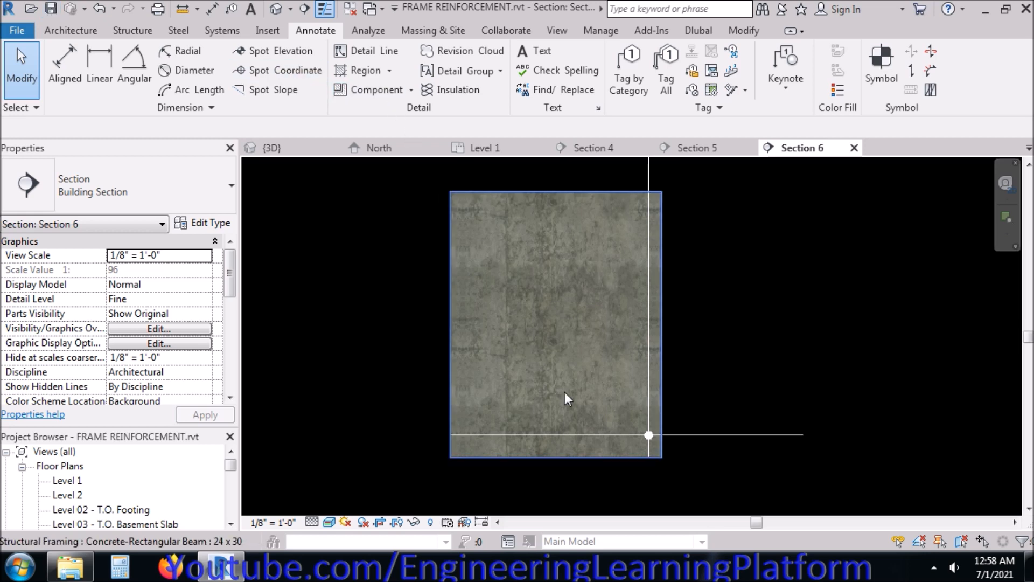
pyautogui.scroll(-1, 605, 441)
pyautogui.scroll(2, 635, 446)
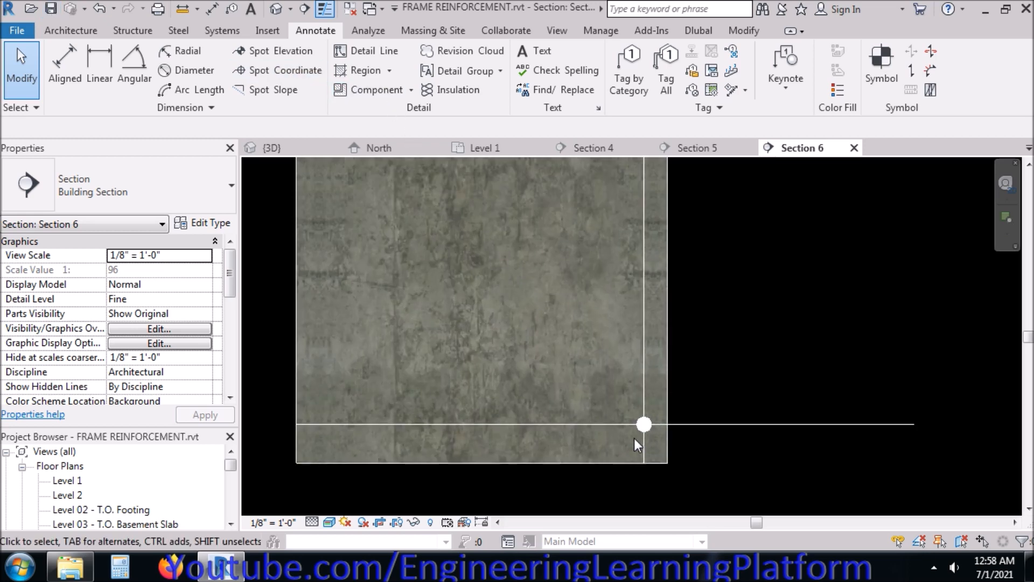
pyautogui.click(650, 434)
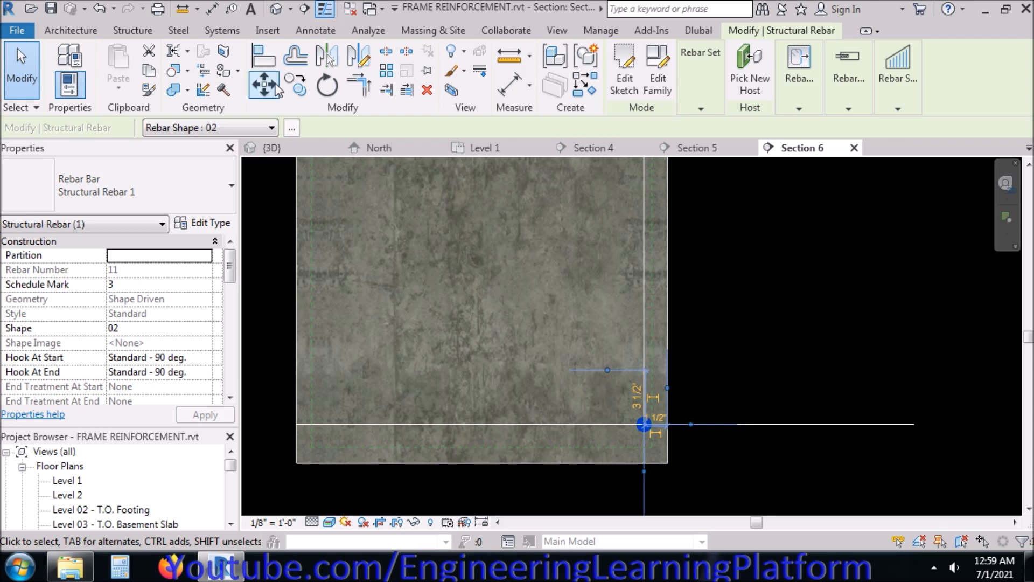
pyautogui.click(368, 56)
pyautogui.scroll(-2, 432, 441)
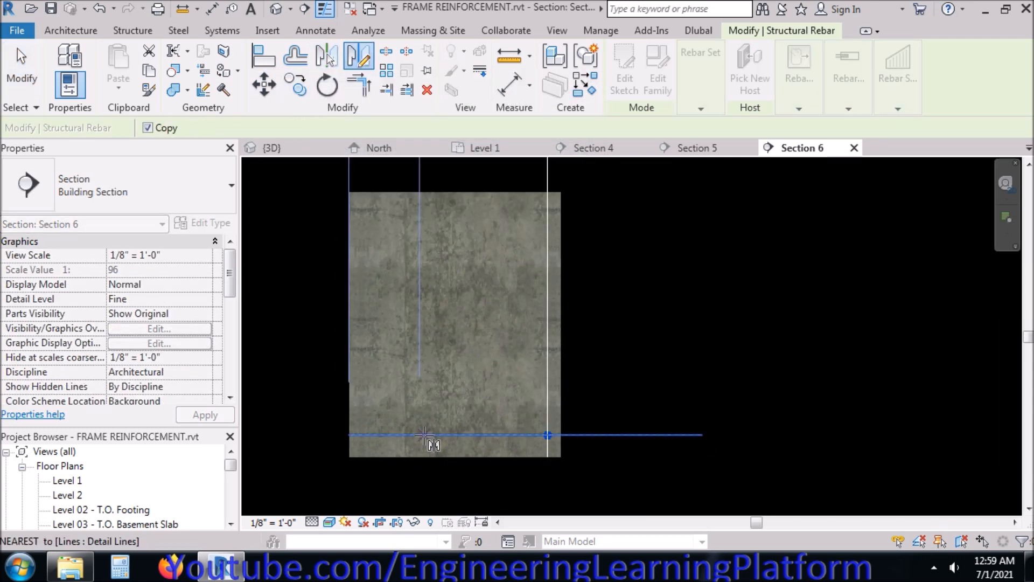
pyautogui.click(454, 455)
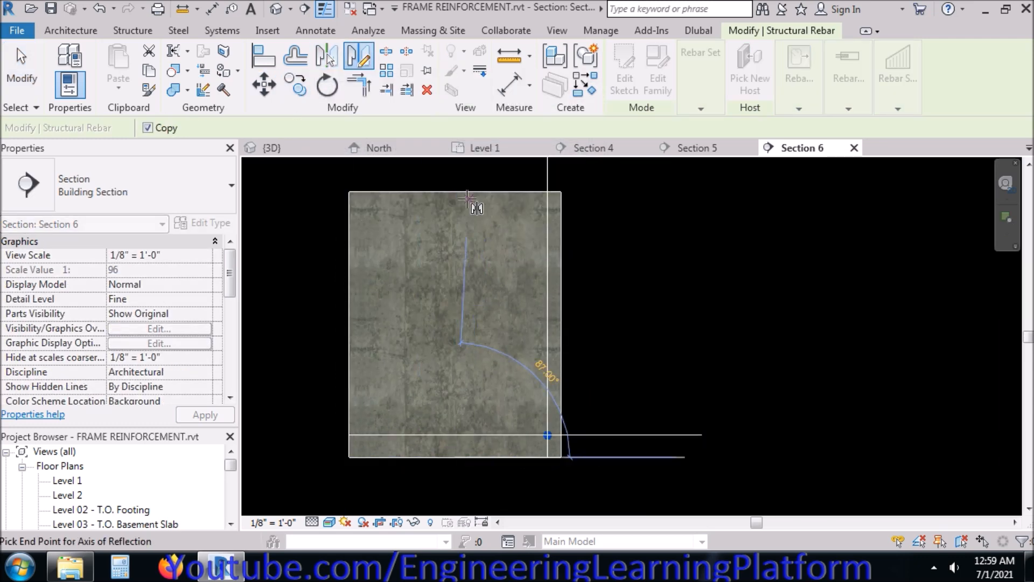
pyautogui.click(455, 192)
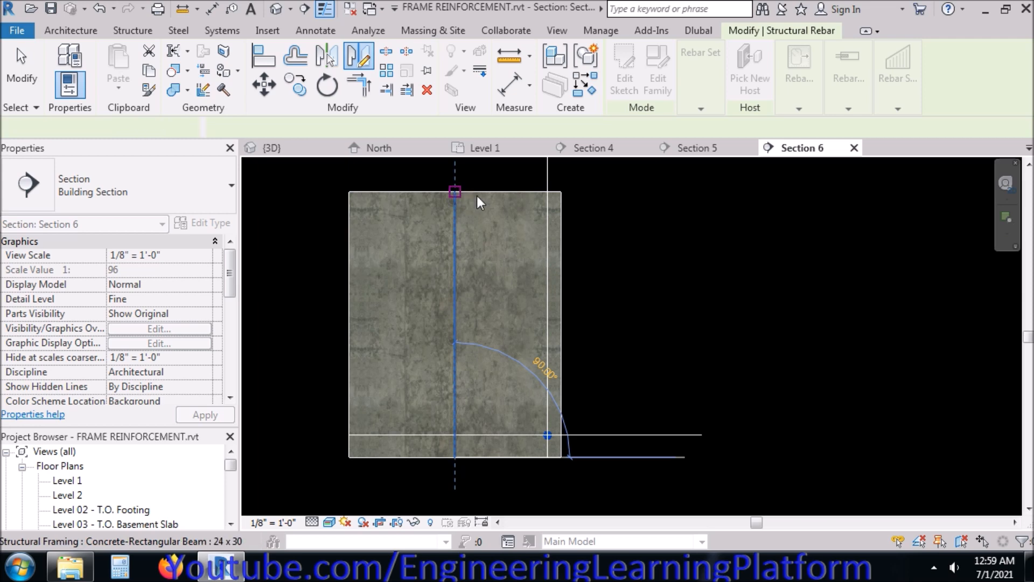
pyautogui.click(651, 377)
pyautogui.click(933, 568)
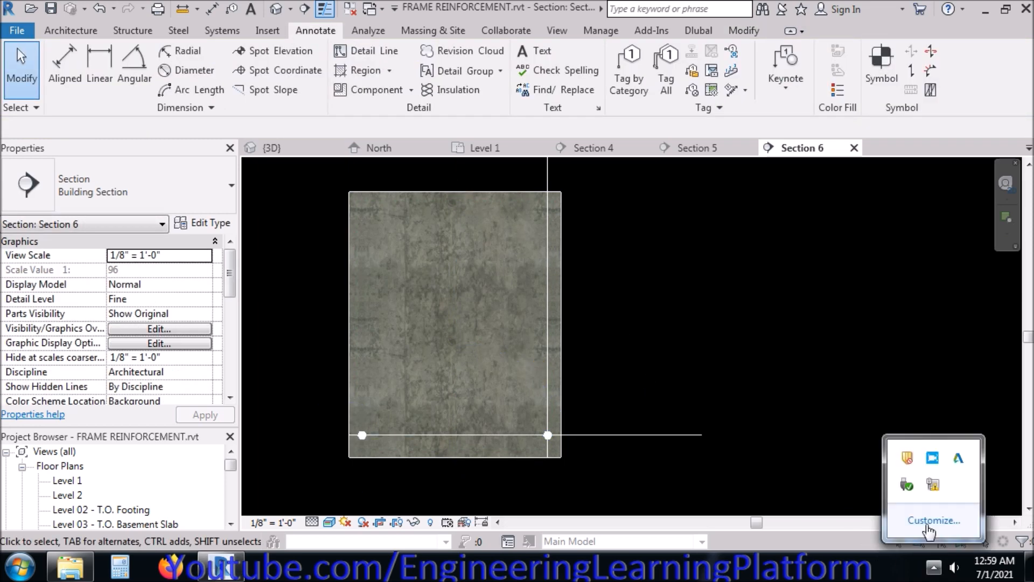
pyautogui.rightClick(931, 461)
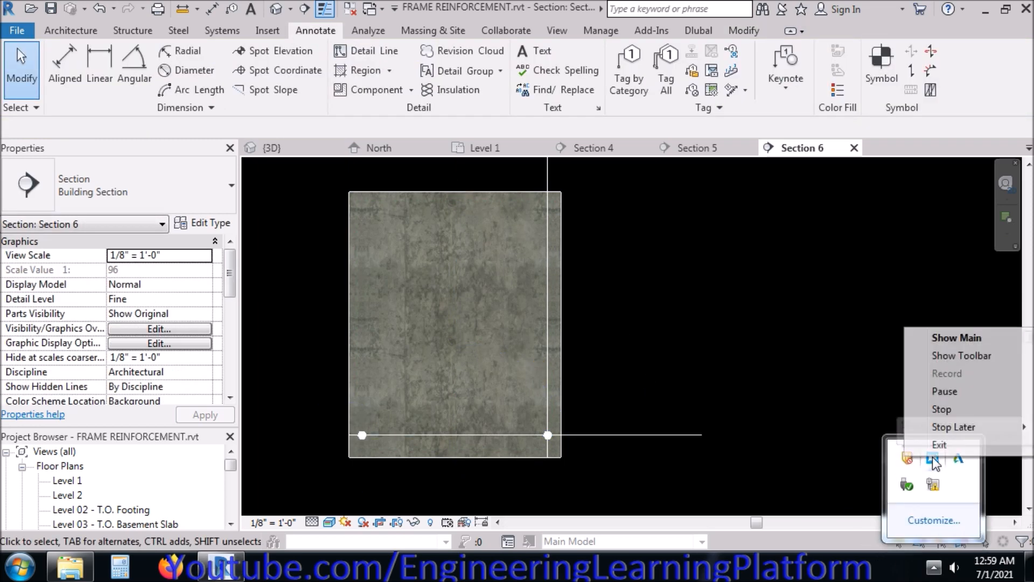
pyautogui.click(950, 409)
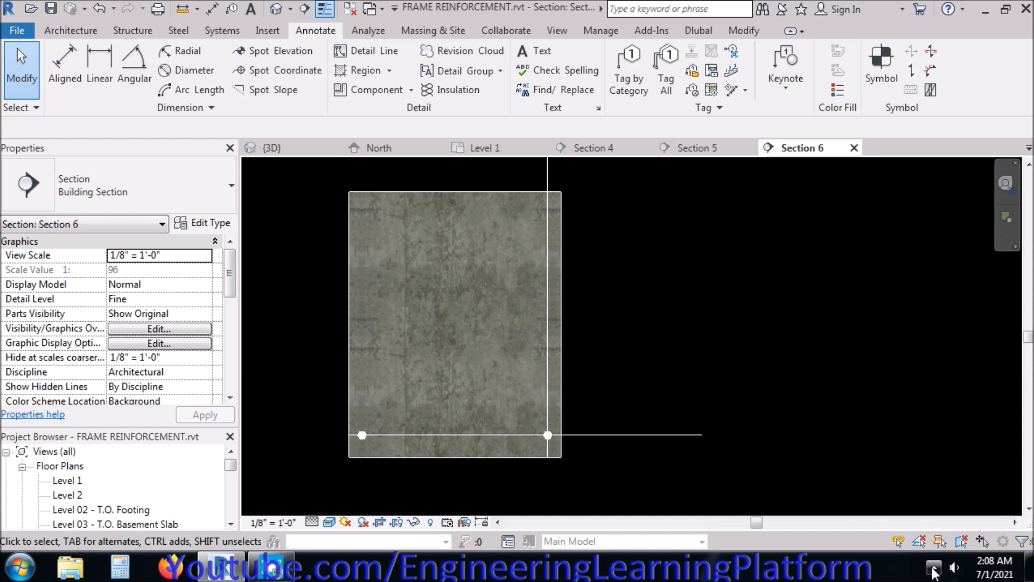
pyautogui.click(933, 569)
pyautogui.click(931, 566)
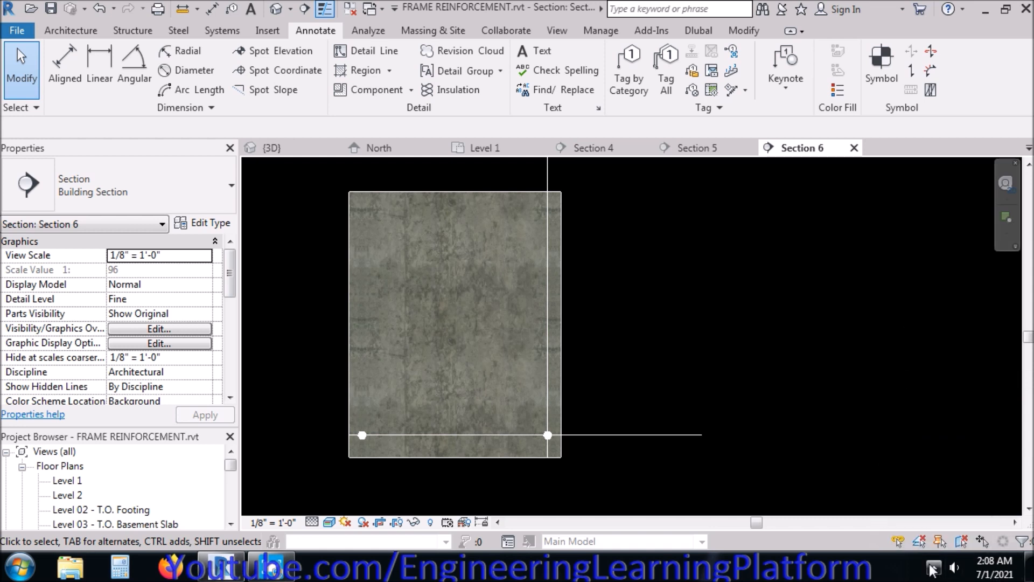
# - Mirror copies of the beam's two bottom longitudinal bars in Section 6 about the horizontal mid-height axis to create the top bars
pyautogui.moveTo(606, 395); pyautogui.dragTo(677, 406, button='middle')
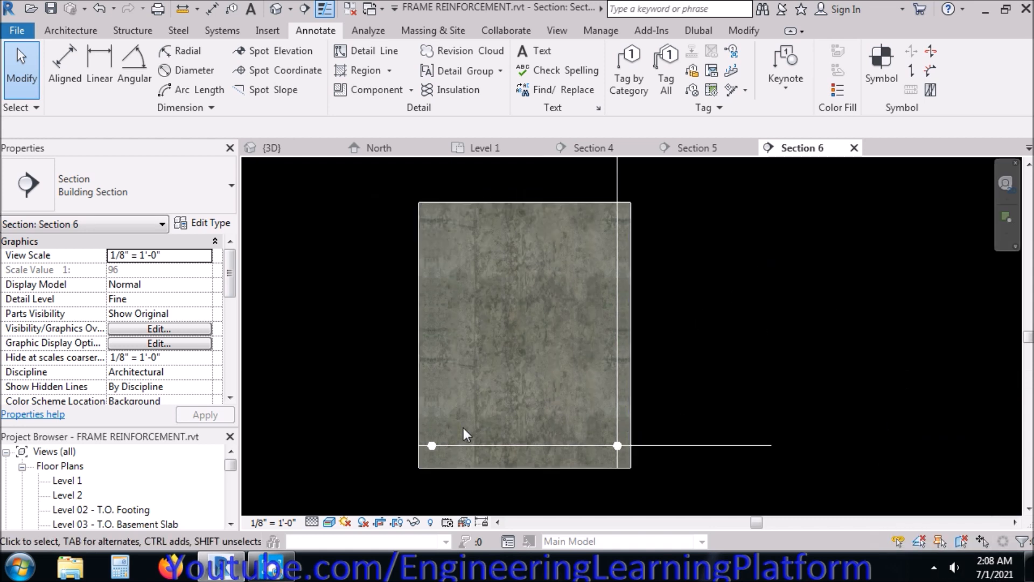
pyautogui.moveTo(409, 419); pyautogui.dragTo(633, 458)
pyautogui.click(433, 450)
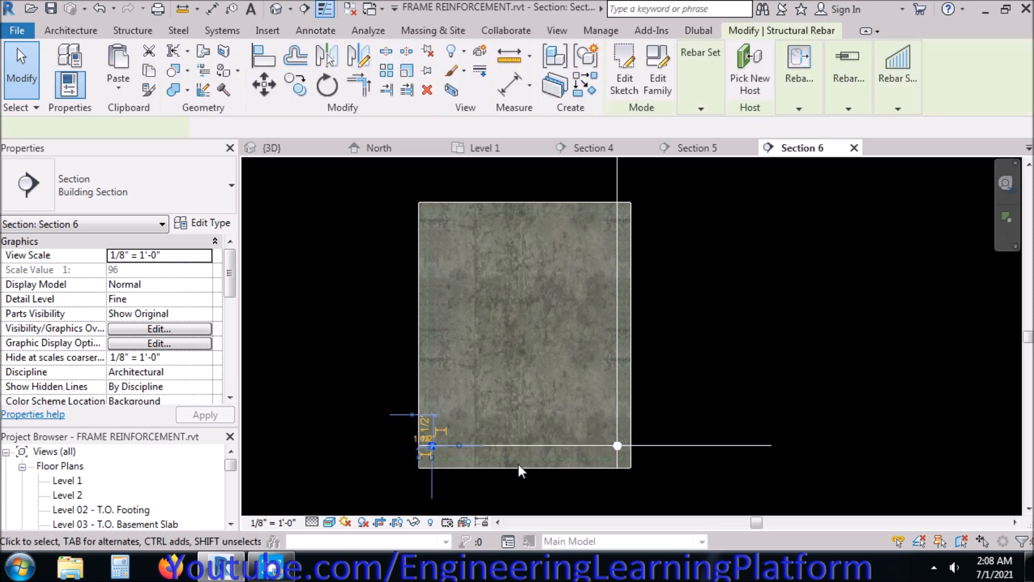
pyautogui.click(617, 450)
pyautogui.click(620, 446)
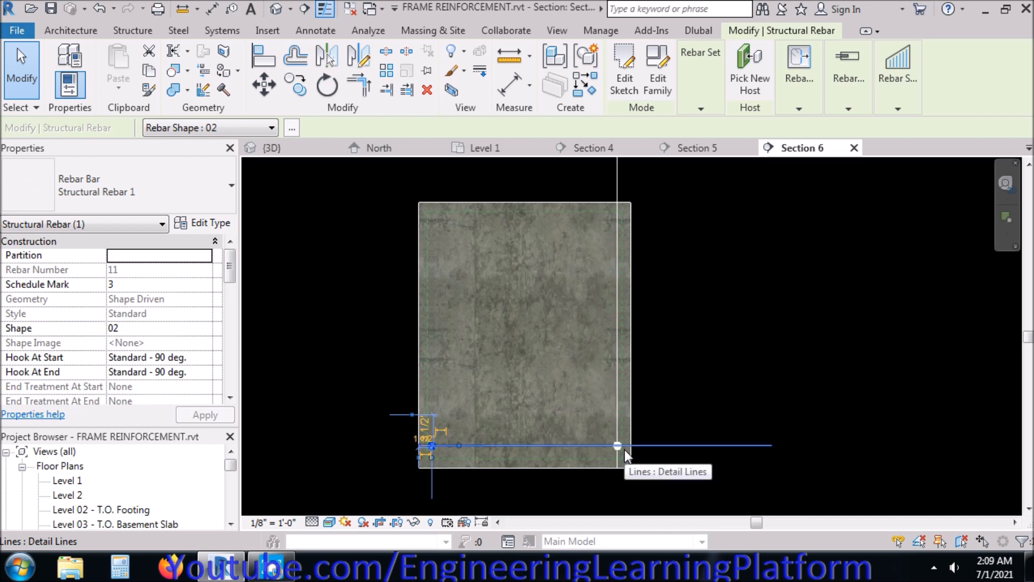
pyautogui.click(622, 448)
pyautogui.click(623, 447)
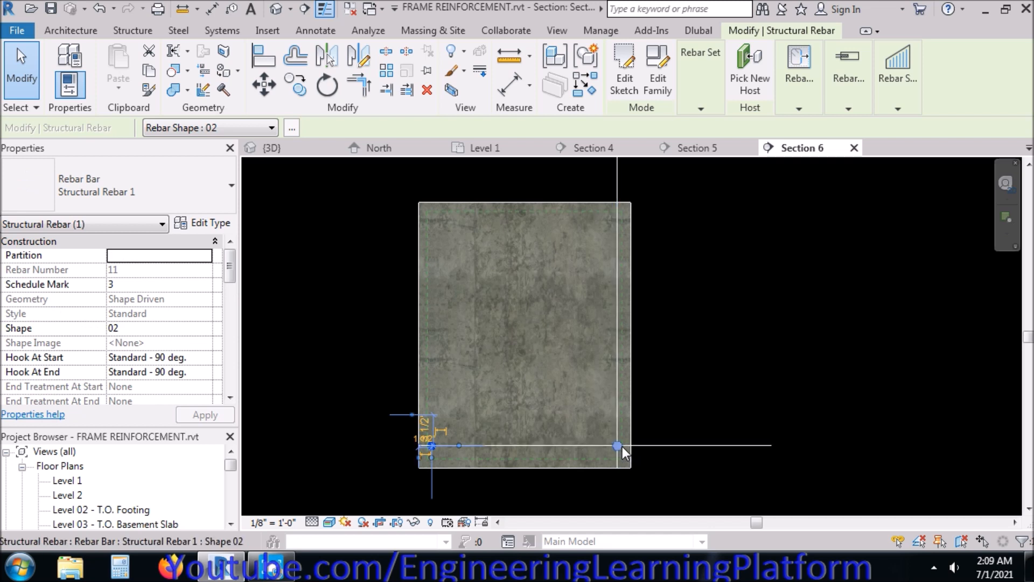
pyautogui.keyDown('ctrl'); pyautogui.click(623, 448); pyautogui.keyUp('ctrl')
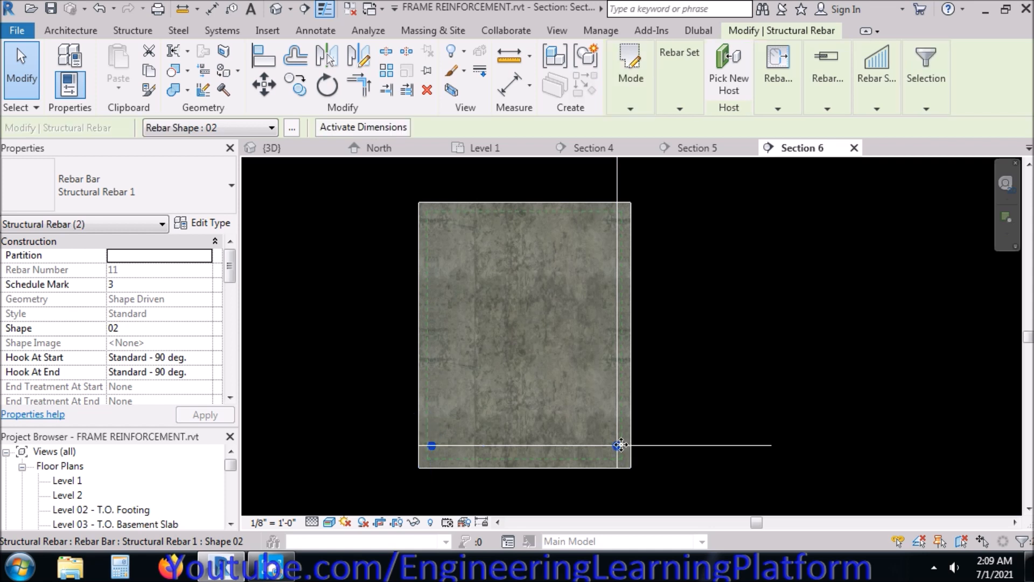
pyautogui.click(364, 55)
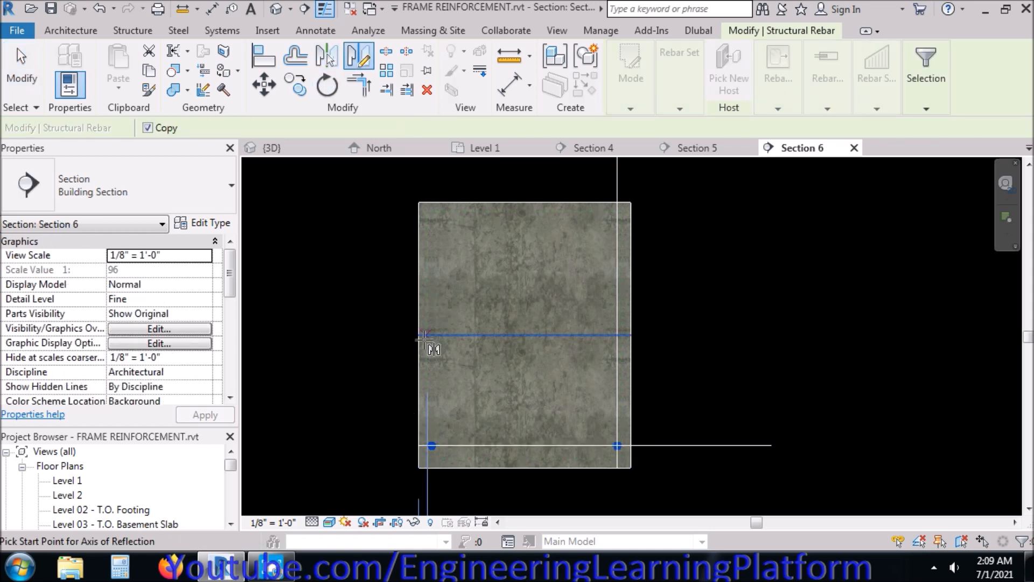
pyautogui.click(419, 334)
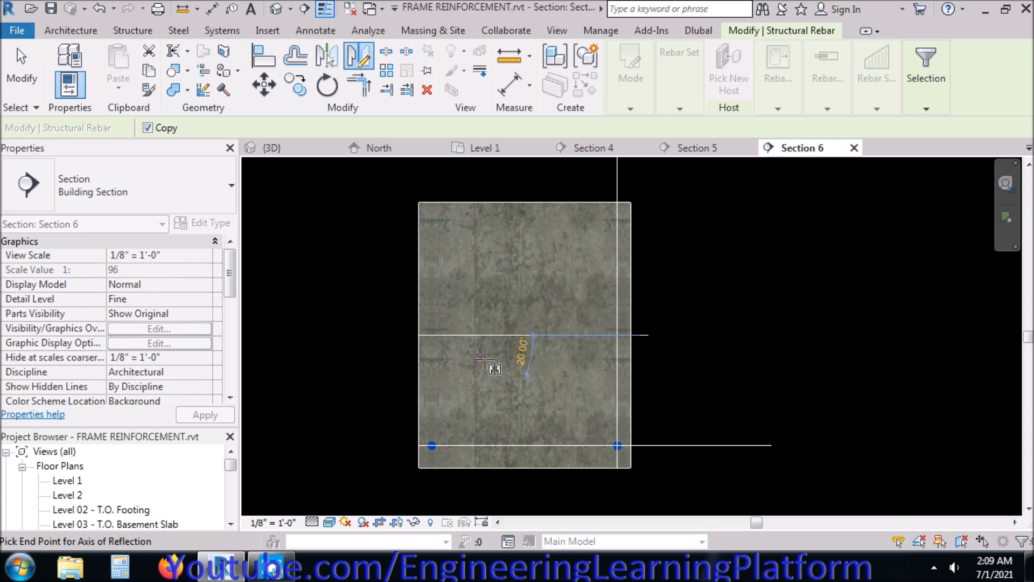
pyautogui.click(633, 334)
pyautogui.click(667, 357)
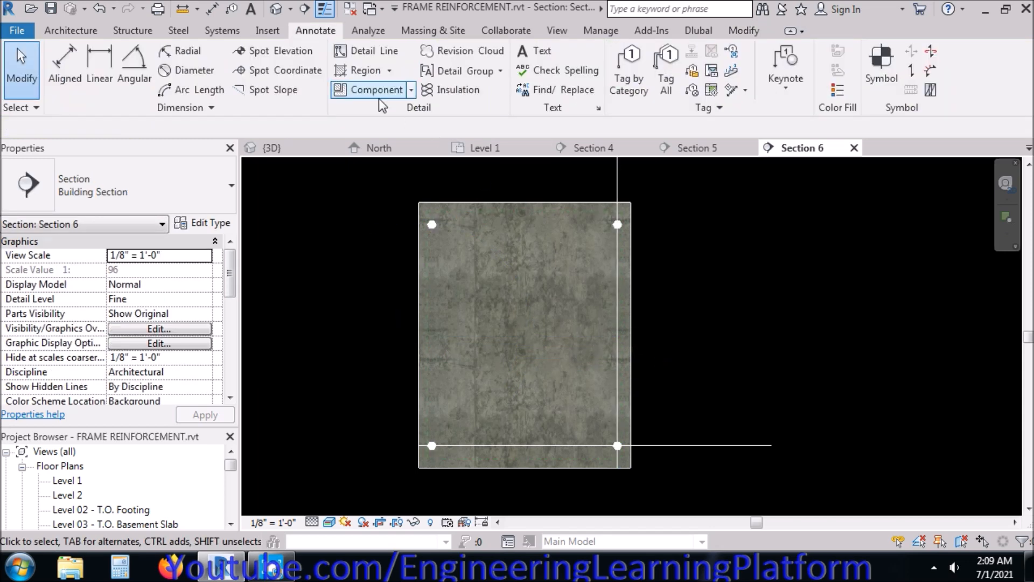
# - In Section 4, pull the top beam bar's hooked end at the right column inward, away from the overlapping bottom bar hook
pyautogui.click(514, 150)
pyautogui.click(593, 149)
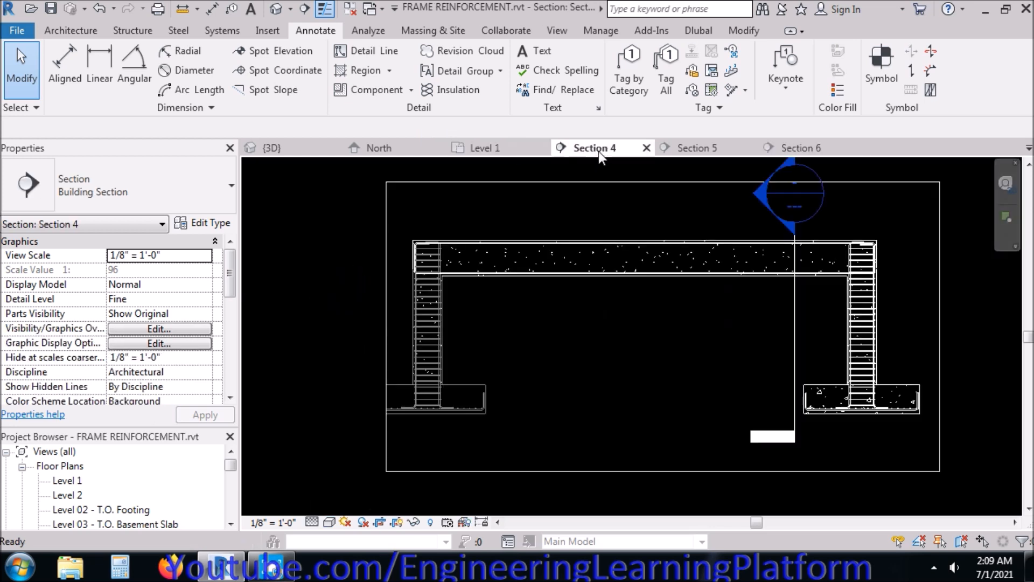
pyautogui.scroll(5, 877, 259)
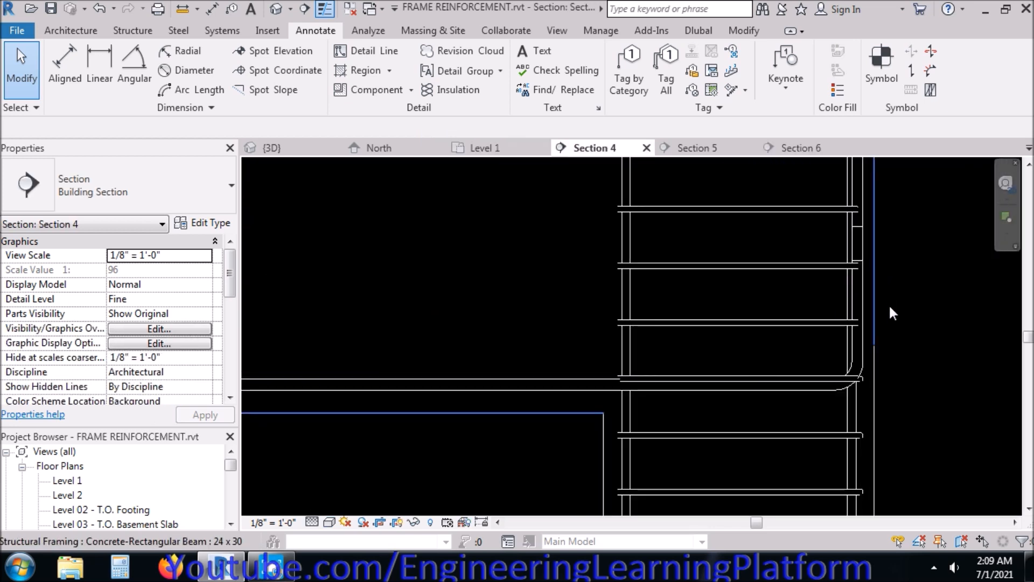
pyautogui.scroll(-5, 901, 304)
pyautogui.scroll(2, 828, 270)
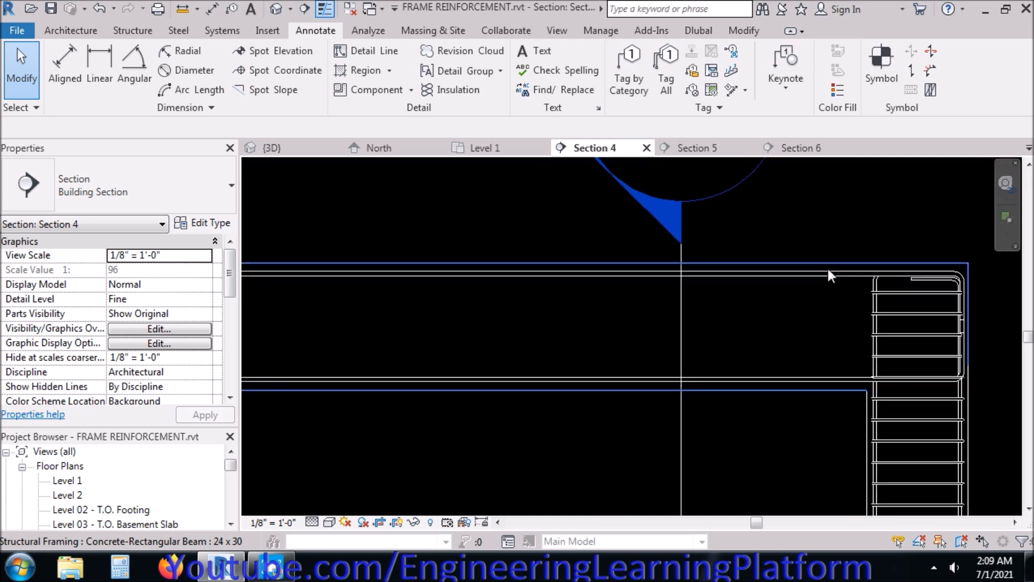
pyautogui.click(836, 275)
pyautogui.scroll(3, 982, 338)
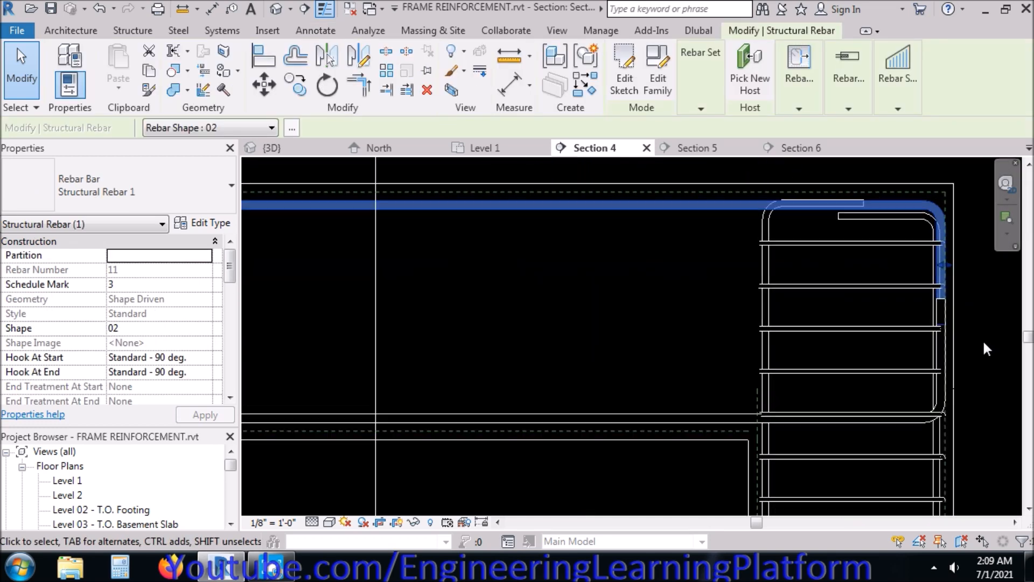
pyautogui.scroll(2, 922, 244)
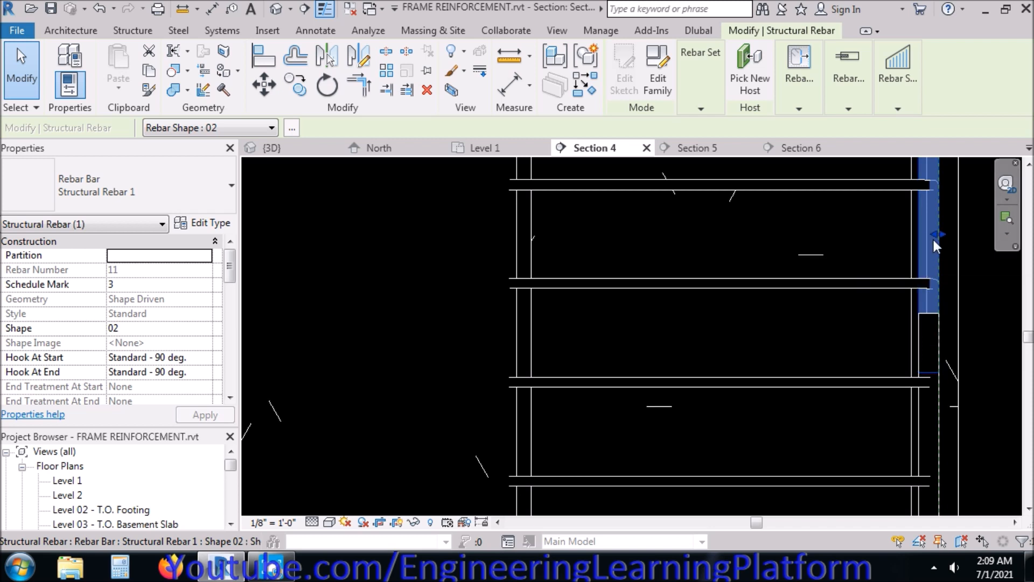
pyautogui.moveTo(934, 235); pyautogui.dragTo(899, 242)
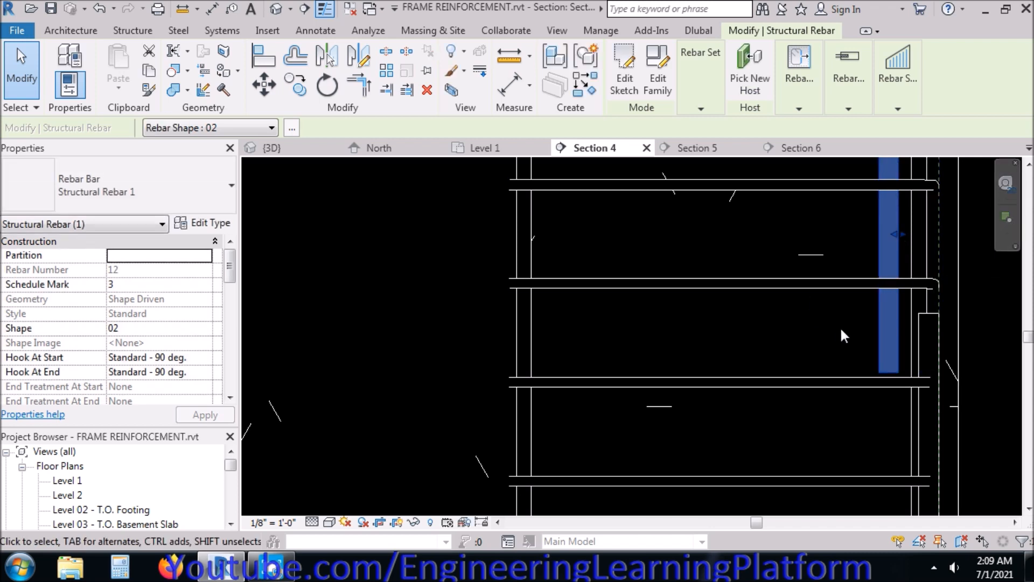
# - Shift the bottom beam bar's hooked end at the right column slightly inward, clear of the column's vertical bar
pyautogui.scroll(-2, 840, 326)
pyautogui.click(900, 430)
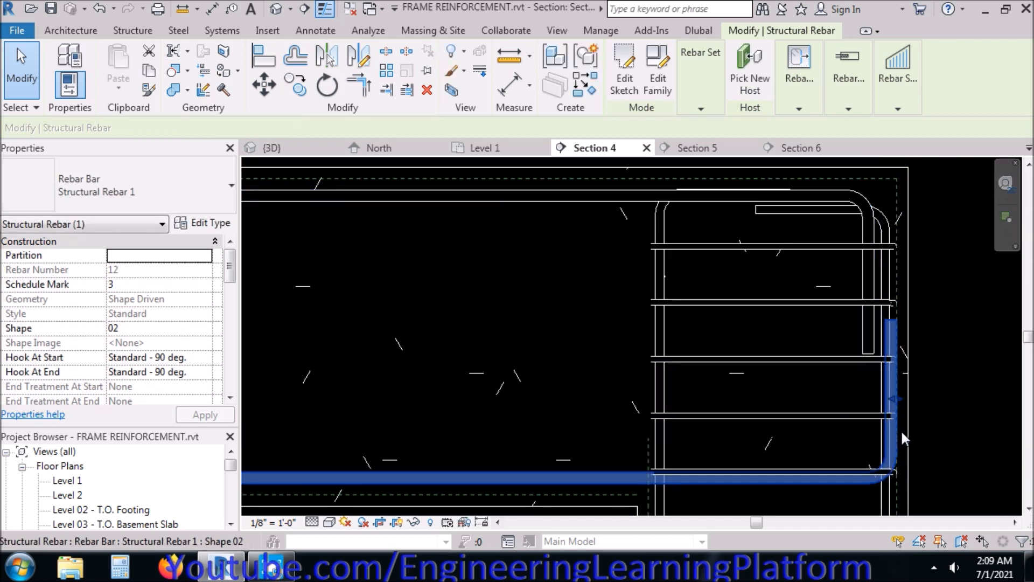
pyautogui.scroll(1, 895, 408)
pyautogui.moveTo(892, 394); pyautogui.dragTo(874, 396)
# - Reselect the top beam bar at the right column and fine-tune the position of its hooked end
pyautogui.click(851, 304)
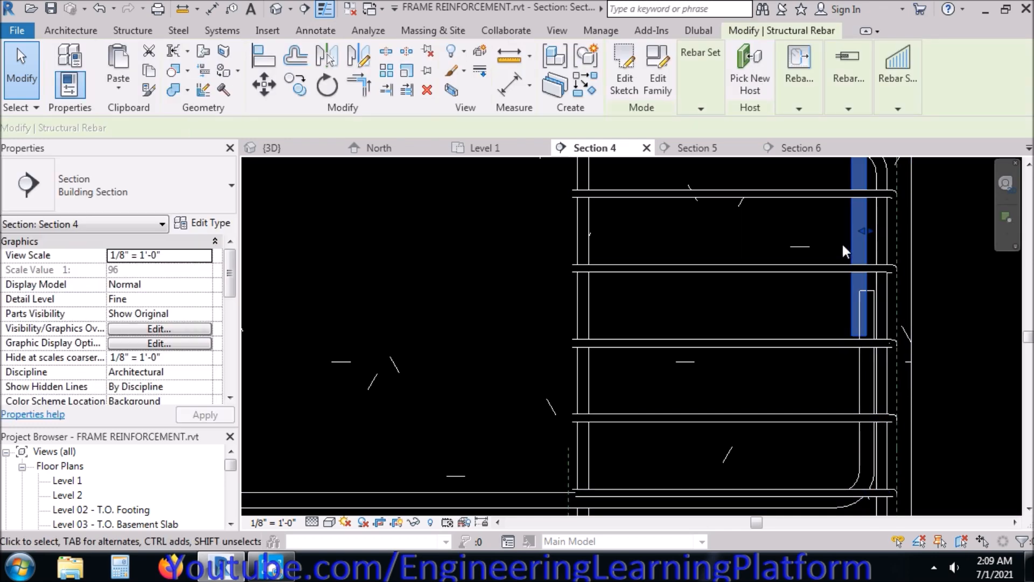
pyautogui.press('Escape')
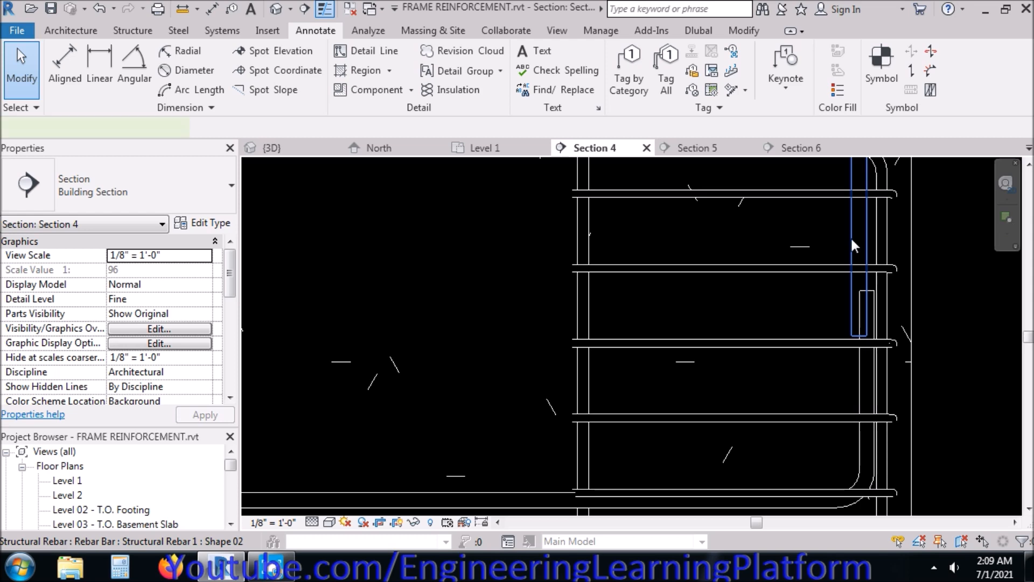
pyautogui.click(852, 240)
pyautogui.moveTo(858, 232); pyautogui.dragTo(860, 236)
pyautogui.press('Escape')
pyautogui.scroll(5, 876, 380)
pyautogui.scroll(-5, 876, 379)
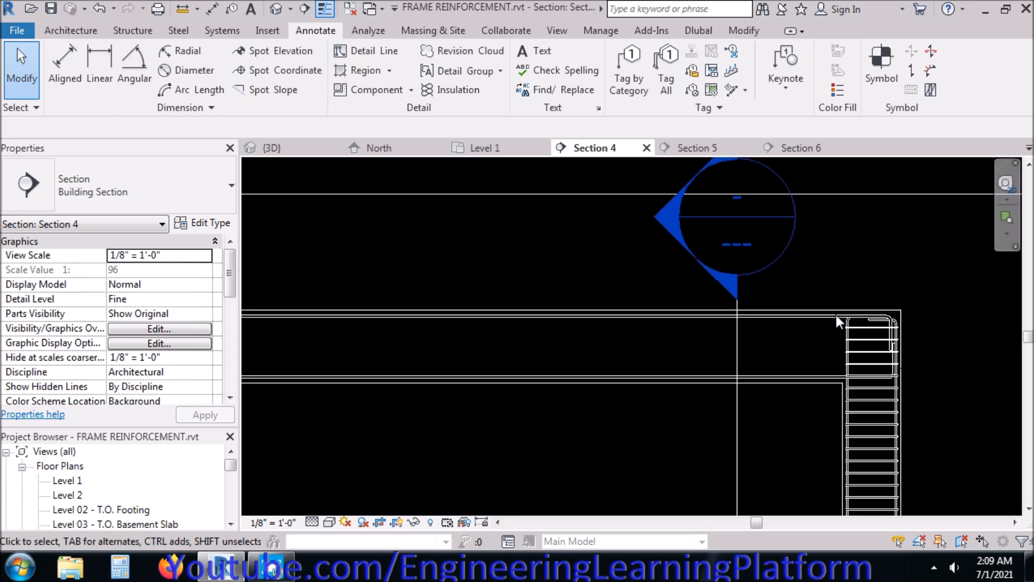
# - Check the 3D and Section 6 views, and in Section 5 move the bottom beam bar's hooked end inward past the left column's vertical bar
pyautogui.click(293, 147)
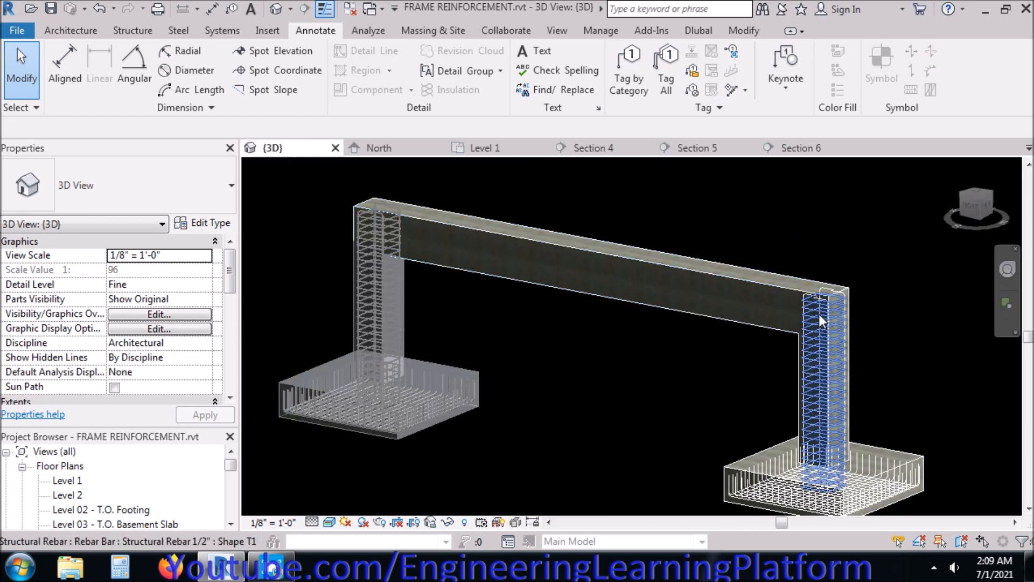
pyautogui.scroll(4, 819, 313)
pyautogui.click(799, 149)
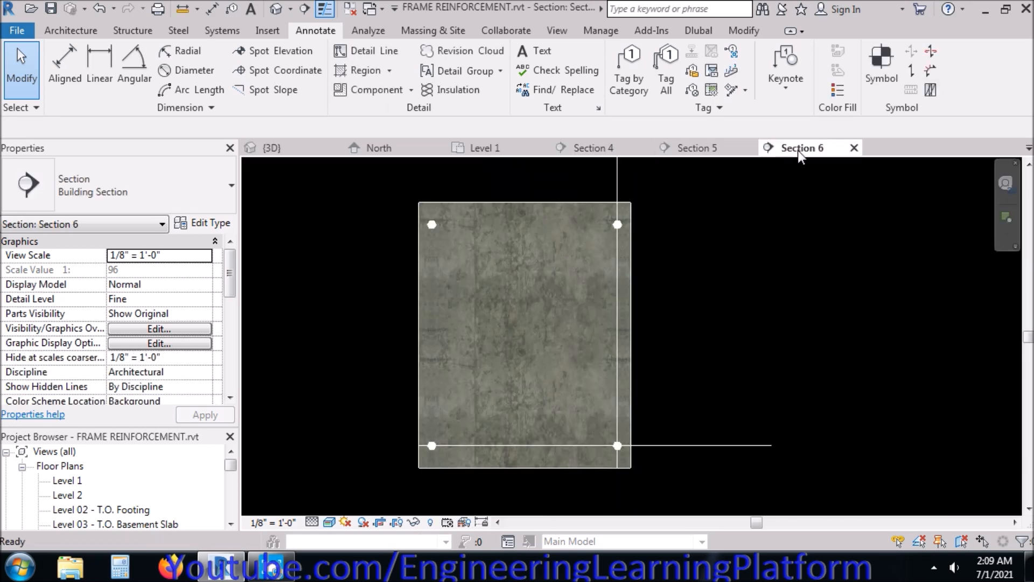
pyautogui.click(701, 150)
pyautogui.scroll(3, 302, 280)
pyautogui.scroll(5, 308, 276)
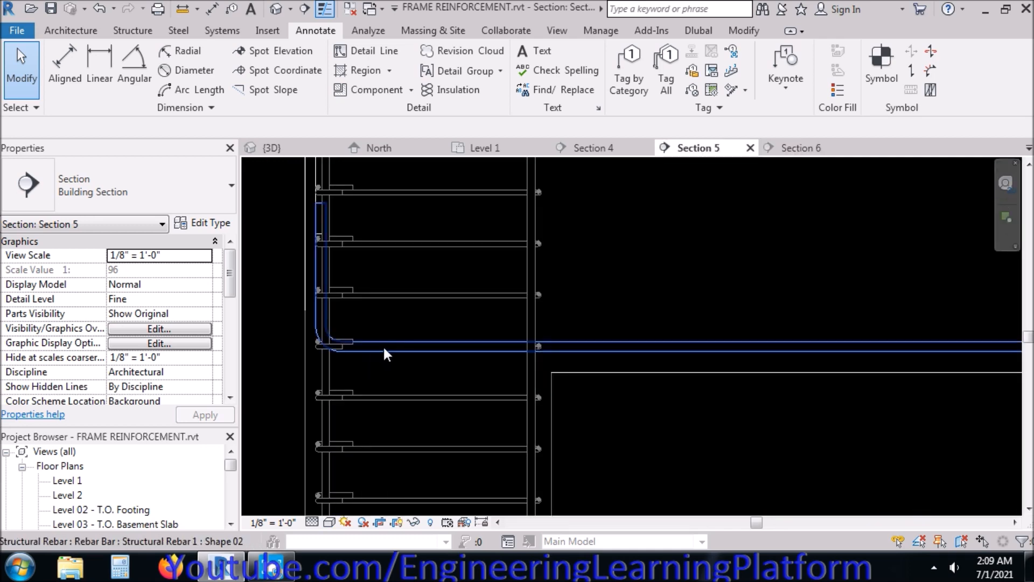
pyautogui.click(318, 248)
pyautogui.scroll(2, 316, 246)
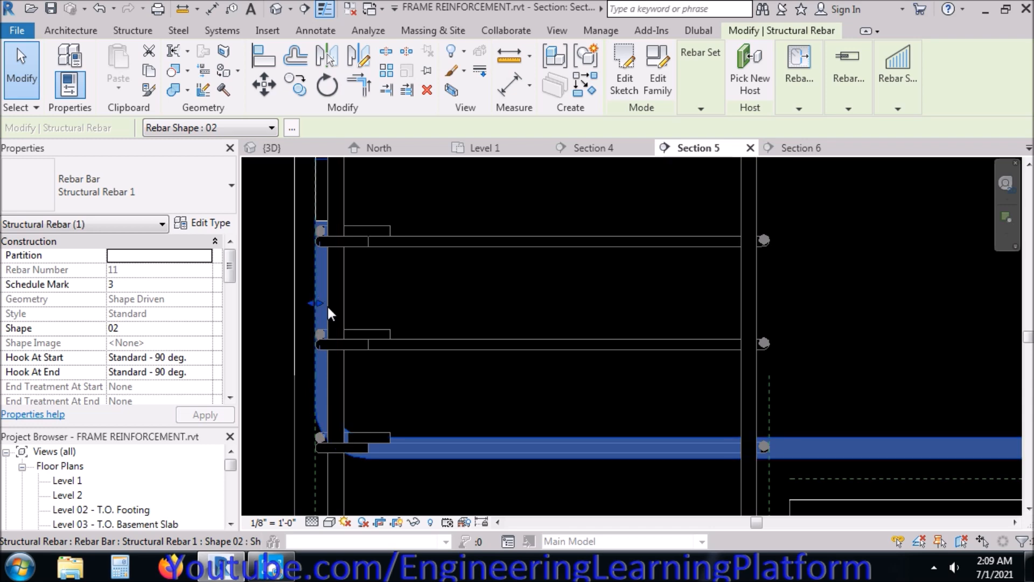
pyautogui.moveTo(319, 301); pyautogui.dragTo(347, 302)
pyautogui.click(395, 389)
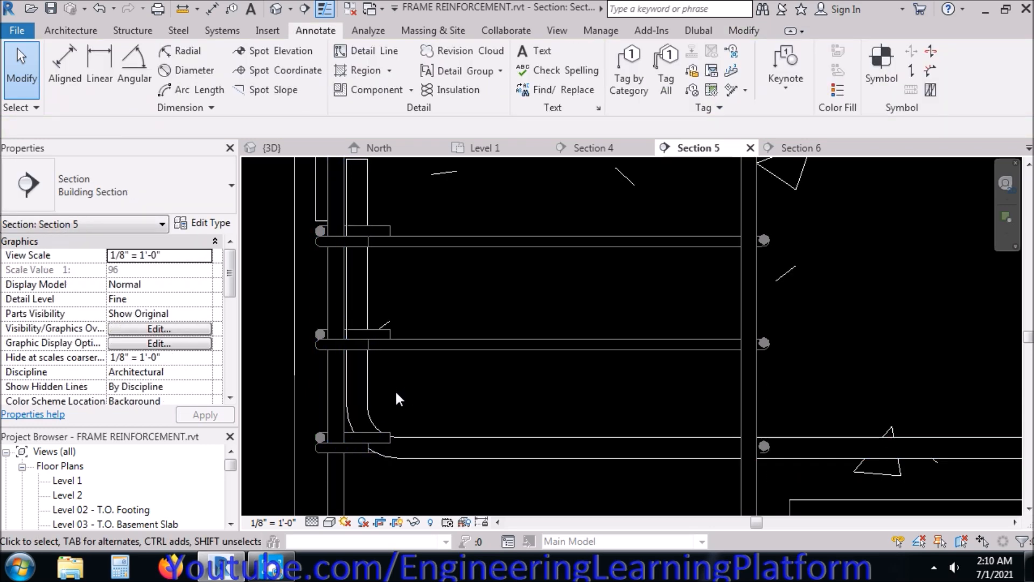
# - Move the top beam bar's hooked end at the left column in Section 5 inward past the column's outer vertical bar
pyautogui.scroll(-2, 367, 393)
pyautogui.moveTo(375, 241); pyautogui.dragTo(397, 381, button='middle')
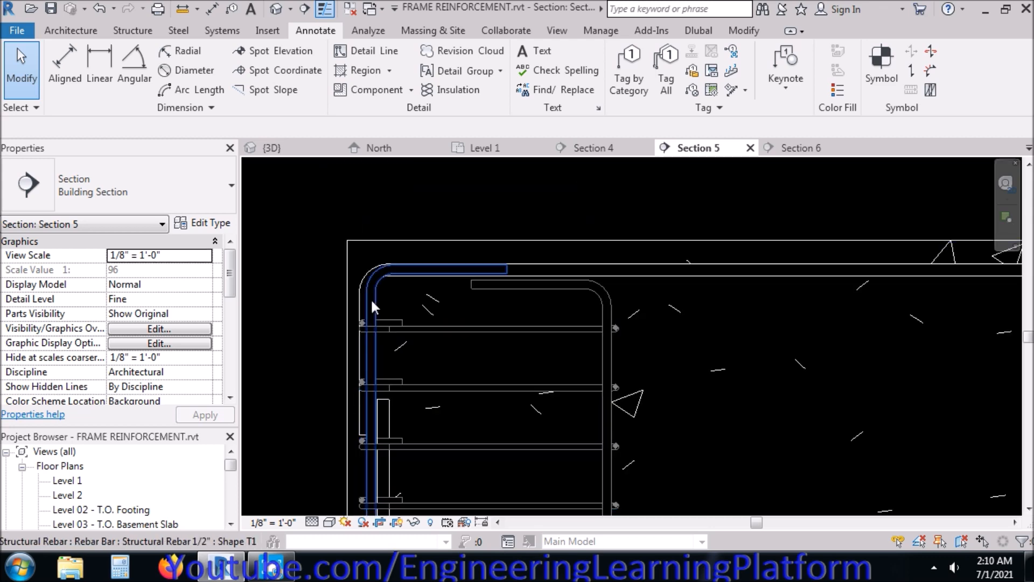
pyautogui.scroll(2, 372, 297)
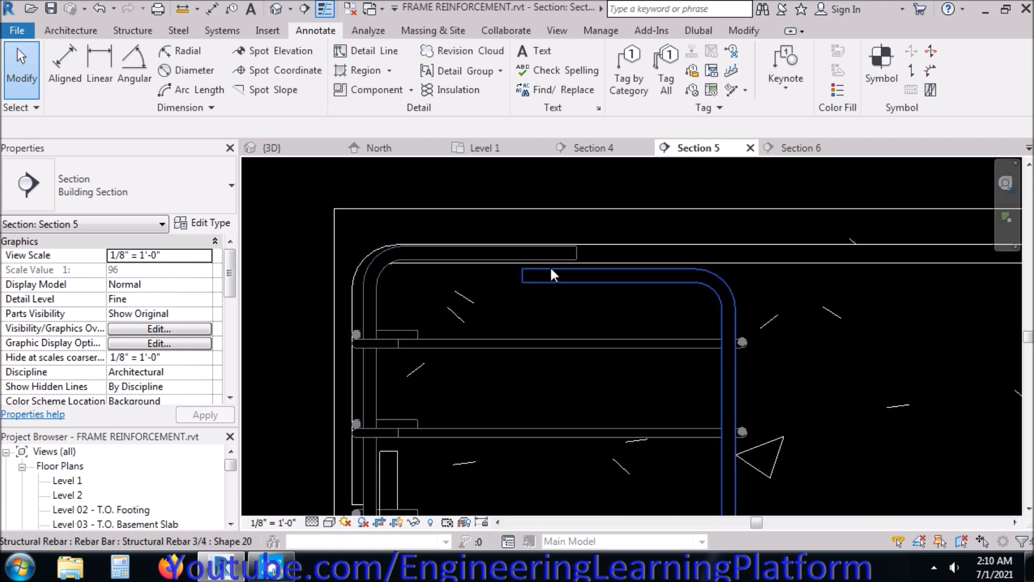
pyautogui.click(600, 258)
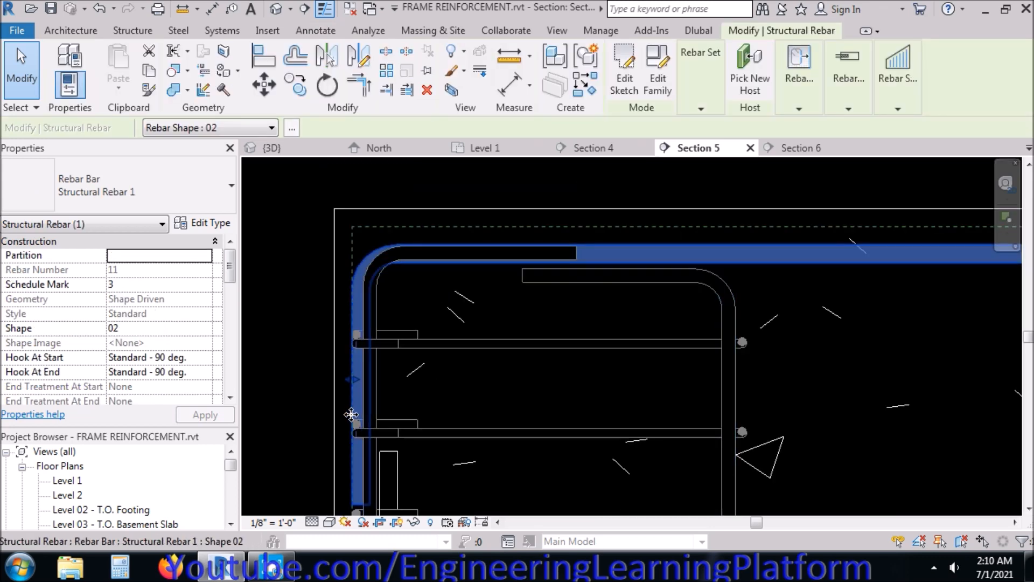
pyautogui.moveTo(358, 379); pyautogui.dragTo(377, 382)
pyautogui.click(296, 312)
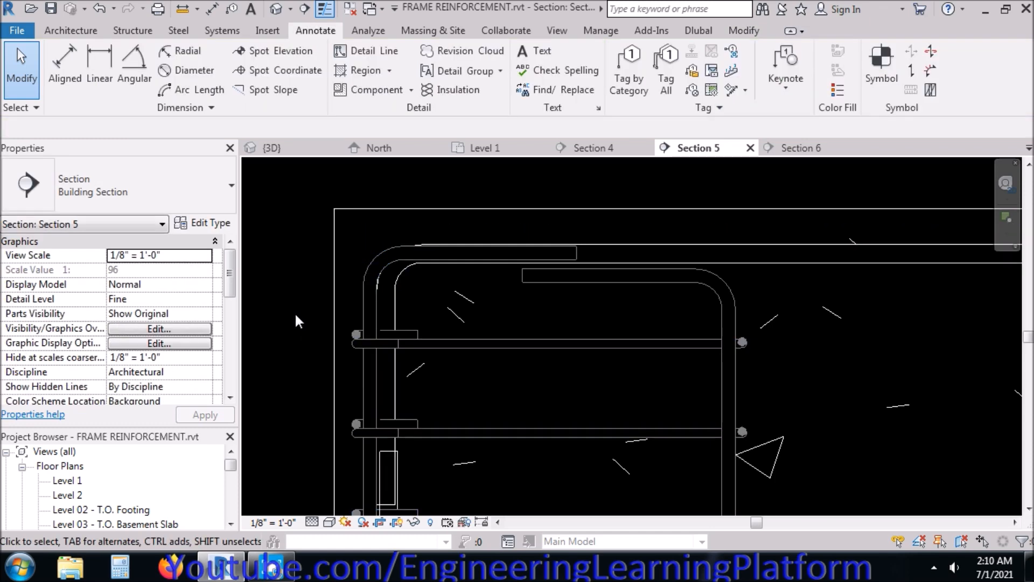
# - Raise the horizontal top leg of the left column's outer 3/4 bar above the top beam bar
pyautogui.scroll(-2, 296, 315)
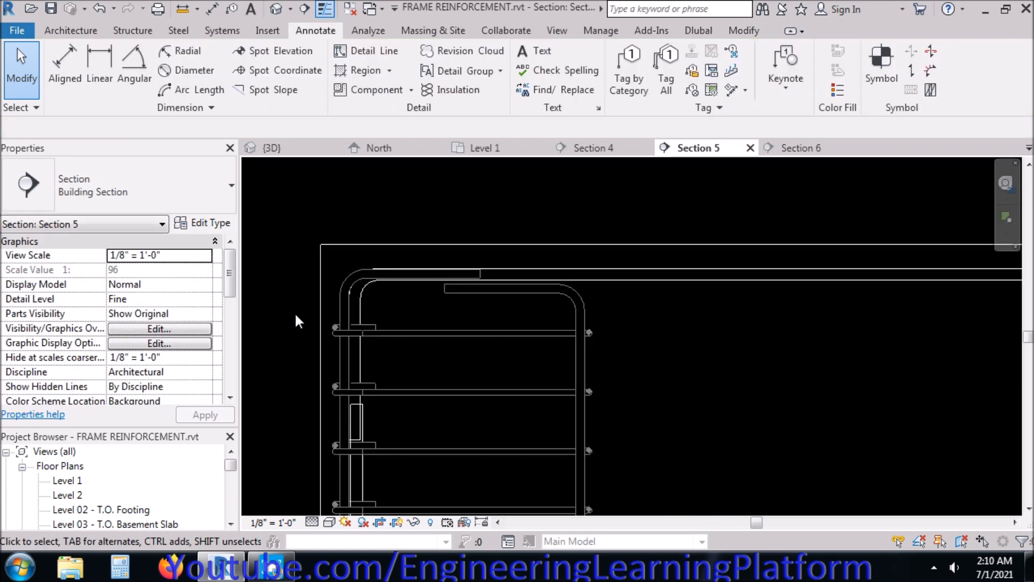
pyautogui.click(354, 276)
pyautogui.scroll(2, 399, 264)
pyautogui.moveTo(437, 276); pyautogui.dragTo(438, 260)
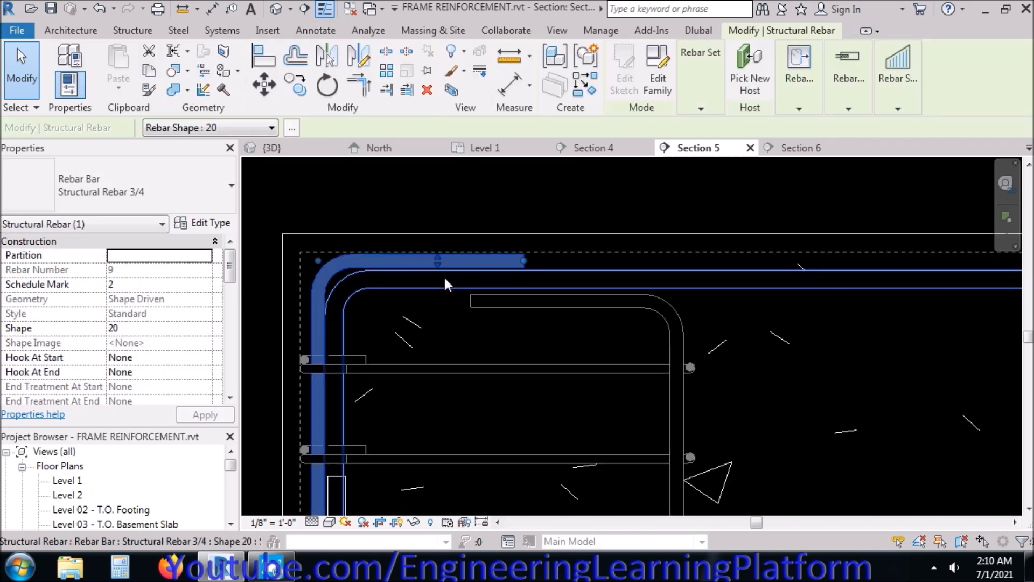
pyautogui.press('Escape')
pyautogui.scroll(-2, 485, 206)
pyautogui.scroll(-2, 283, 367)
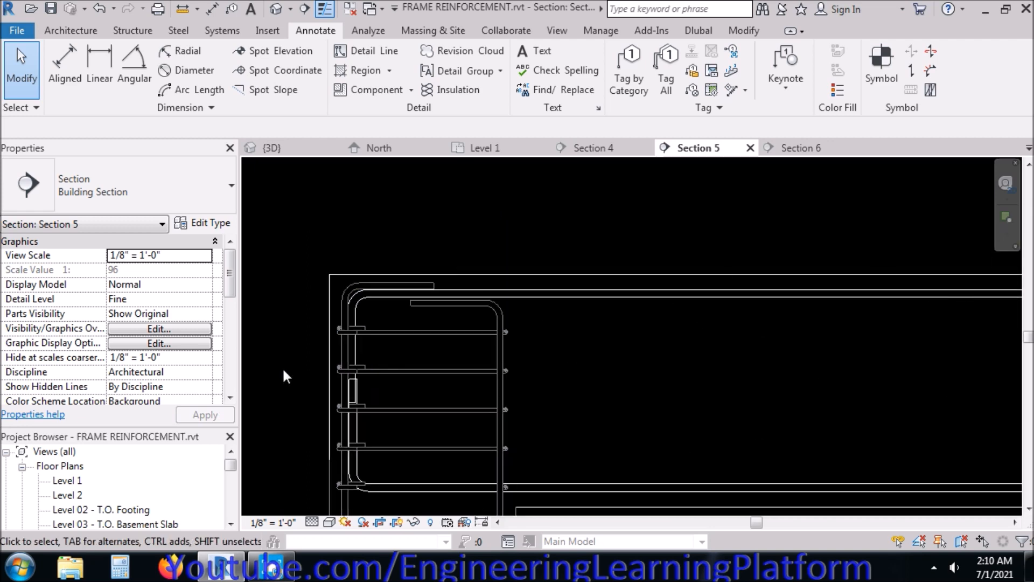
# - Pull the top beam bar's hooked end at the left column farther inward, clear of the bottom bar's upturned hook
pyautogui.scroll(2, 356, 356)
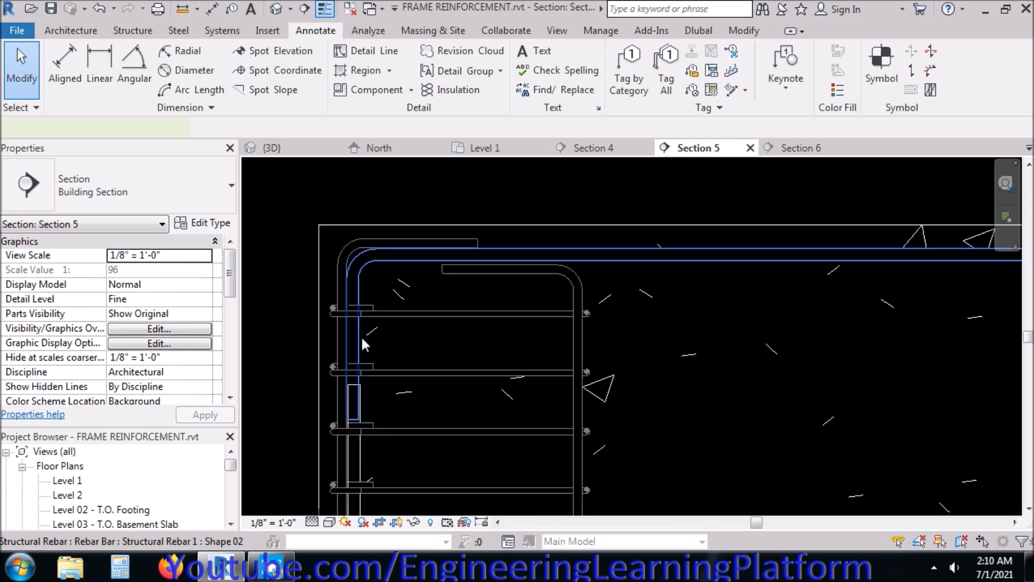
pyautogui.click(362, 341)
pyautogui.moveTo(352, 336); pyautogui.dragTo(363, 338)
pyautogui.click(290, 284)
pyautogui.scroll(-2, 285, 332)
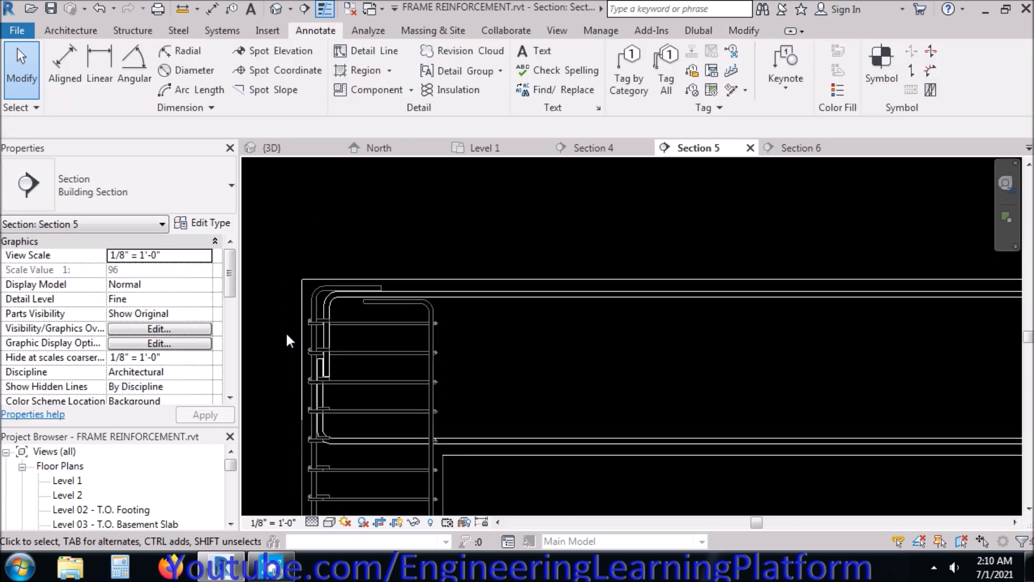
# - Examine the beam bars and their end hooks across the whole frame in Section 5 and Section 4
pyautogui.scroll(-3, 300, 413)
pyautogui.scroll(5, 370, 437)
pyautogui.scroll(-4, 373, 441)
pyautogui.scroll(-3, 358, 422)
pyautogui.scroll(3, 680, 353)
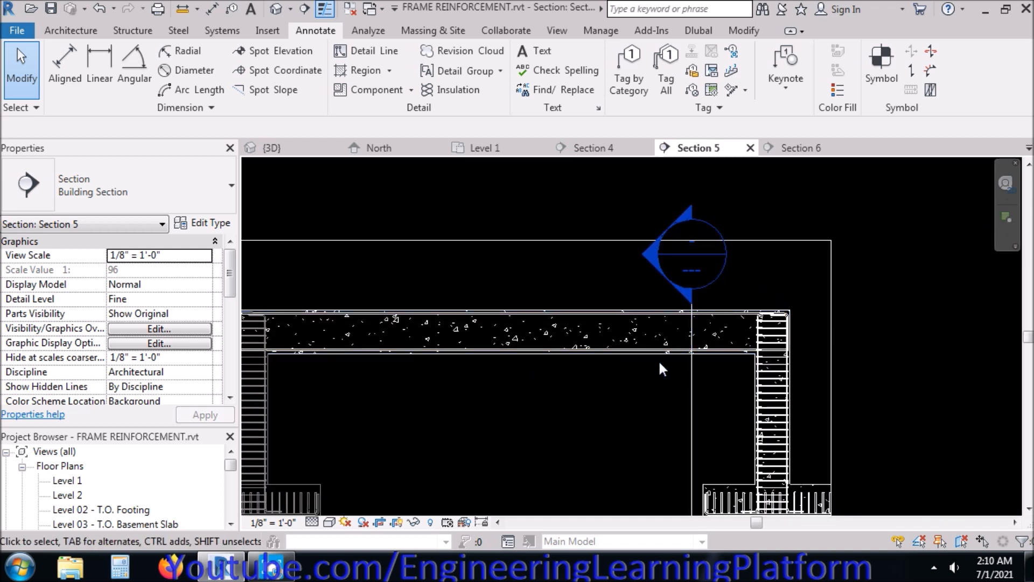
pyautogui.moveTo(491, 371); pyautogui.dragTo(629, 350, button='middle')
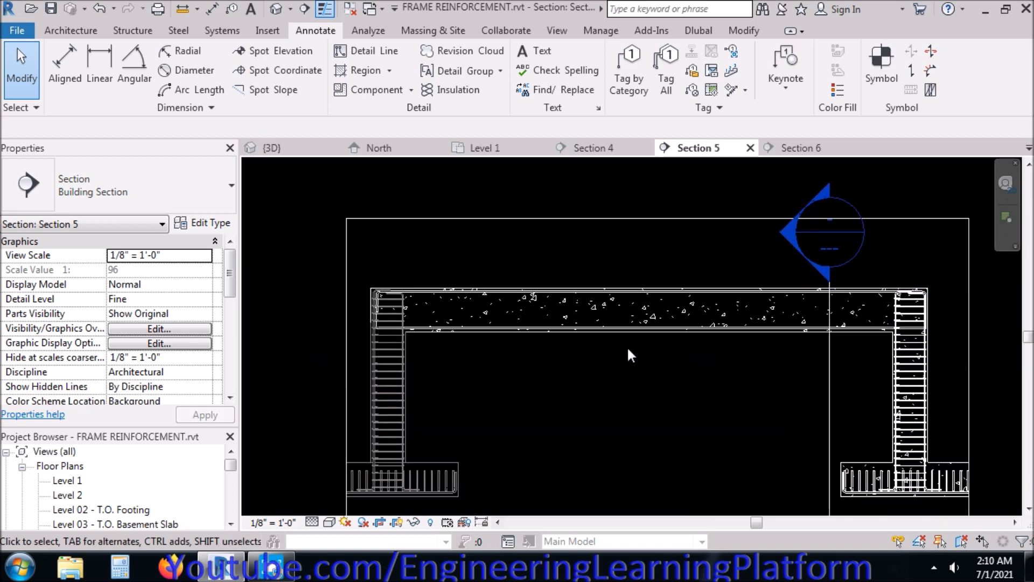
pyautogui.click(587, 147)
pyautogui.scroll(-1, 907, 349)
pyautogui.scroll(2, 929, 344)
pyautogui.scroll(-2, 936, 342)
pyautogui.scroll(-3, 936, 342)
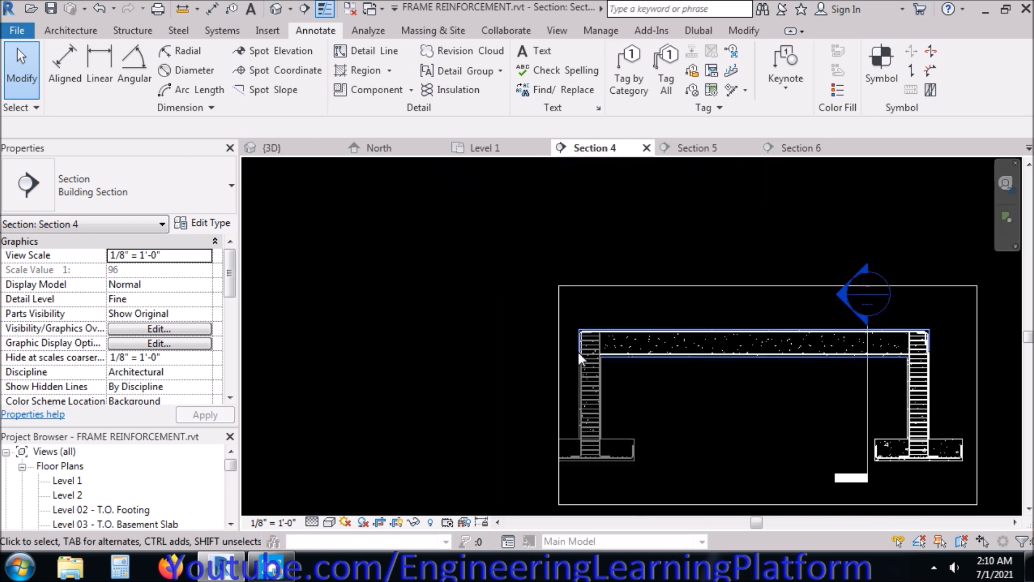
# - Move the bottom beam bar's upturned hook at the left column in Section 4 inward past the column's outer vertical bar
pyautogui.scroll(5, 585, 349)
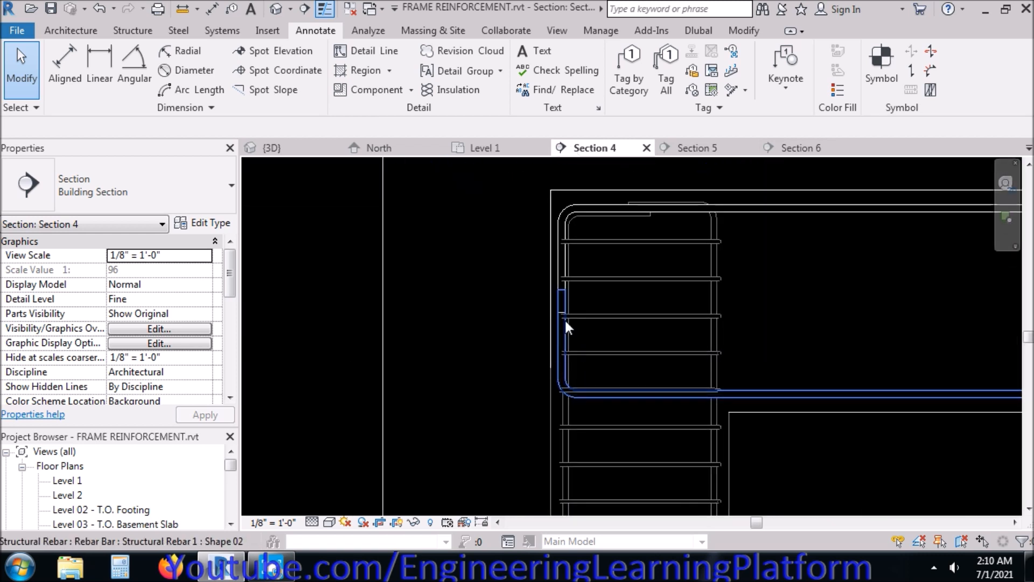
pyautogui.scroll(2, 575, 331)
pyautogui.click(575, 331)
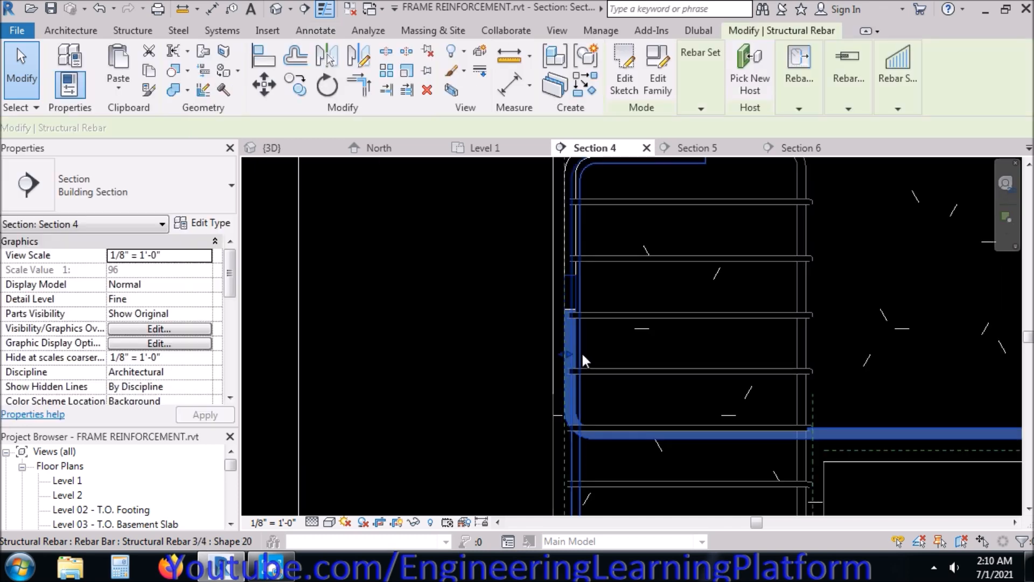
pyautogui.moveTo(570, 352); pyautogui.dragTo(584, 355)
pyautogui.scroll(-1, 509, 436)
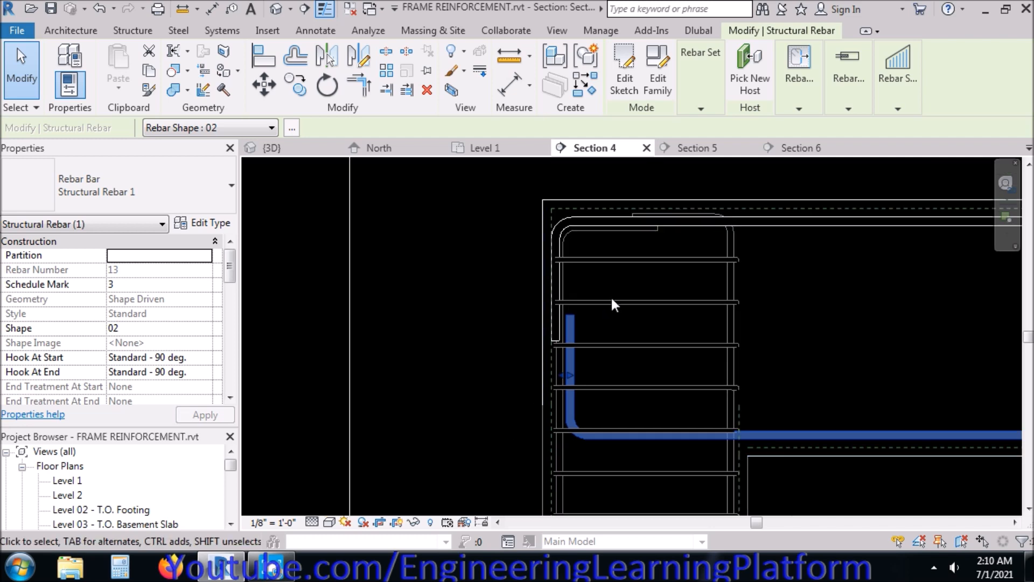
# - Pull the top beam bar's hooked end at the left column in Section 4 inward, clear of the bottom bar's hook
pyautogui.click(693, 237)
pyautogui.click(794, 220)
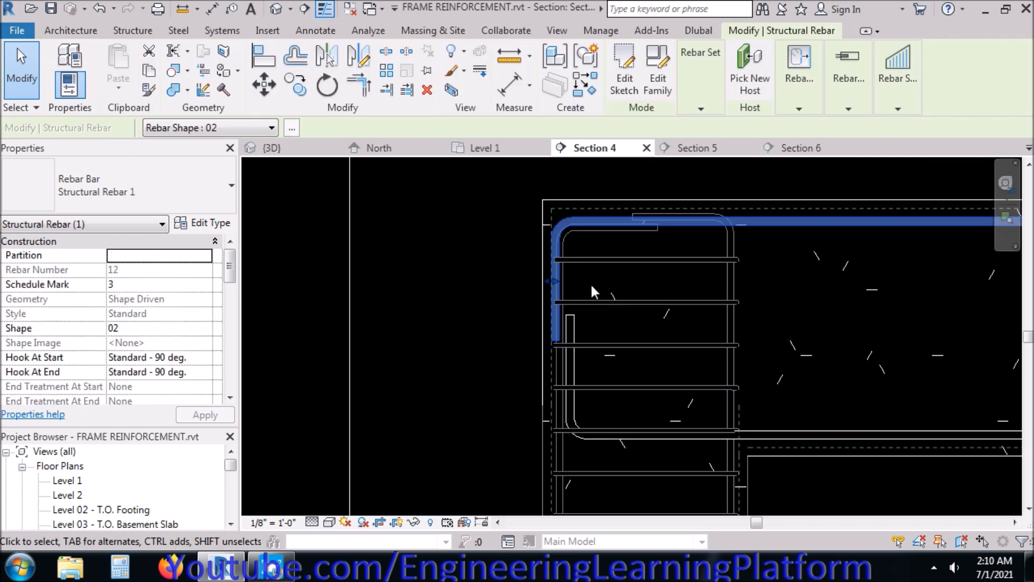
pyautogui.moveTo(551, 282); pyautogui.dragTo(576, 278)
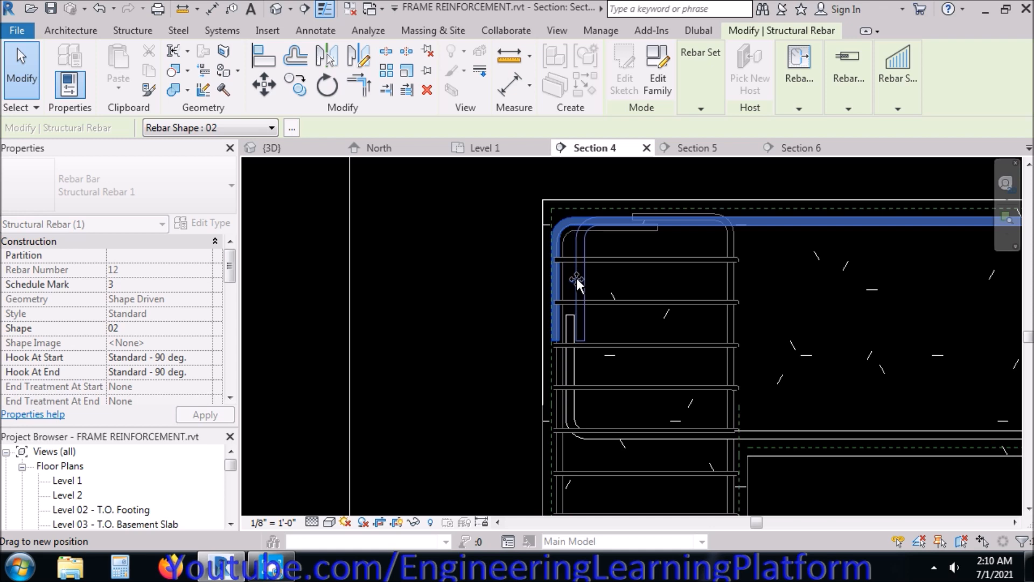
pyautogui.click(434, 347)
pyautogui.scroll(-2, 415, 357)
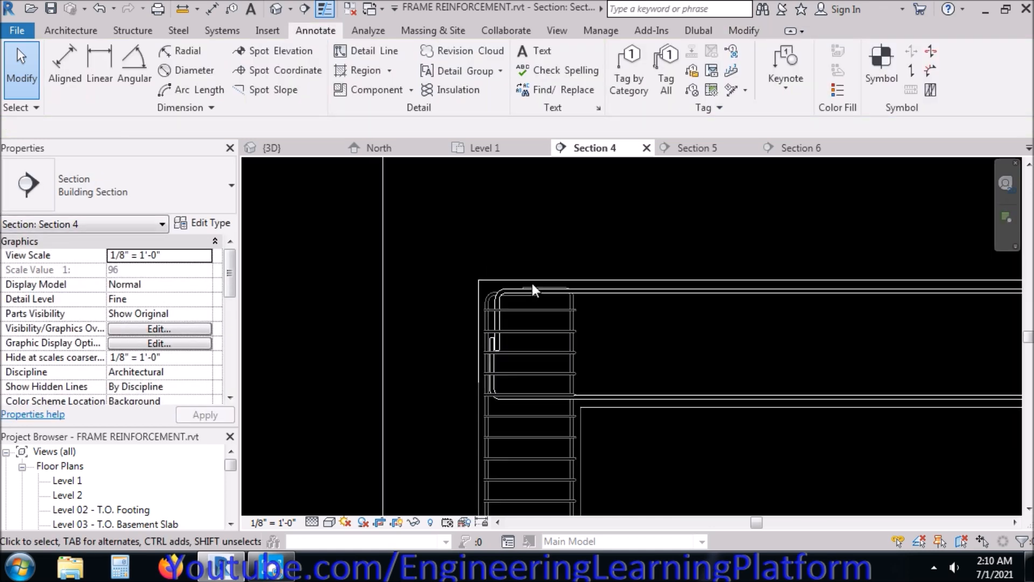
# - In Section 5, lower the horizontal top leg of the right column's inner 3/4 bar below the top beam bar
pyautogui.click(698, 149)
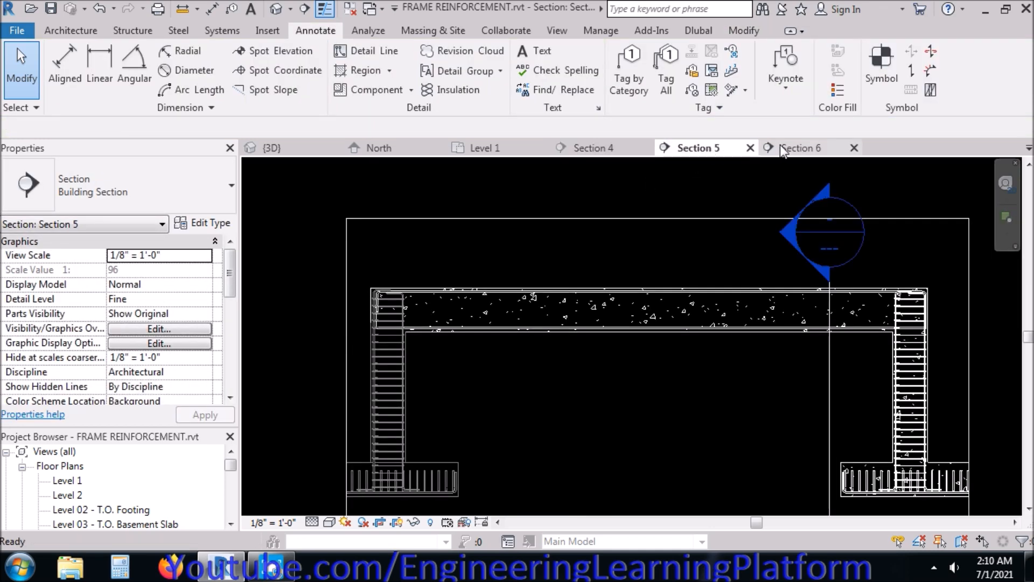
pyautogui.click(781, 146)
pyautogui.click(726, 150)
pyautogui.scroll(5, 372, 309)
pyautogui.scroll(-5, 330, 316)
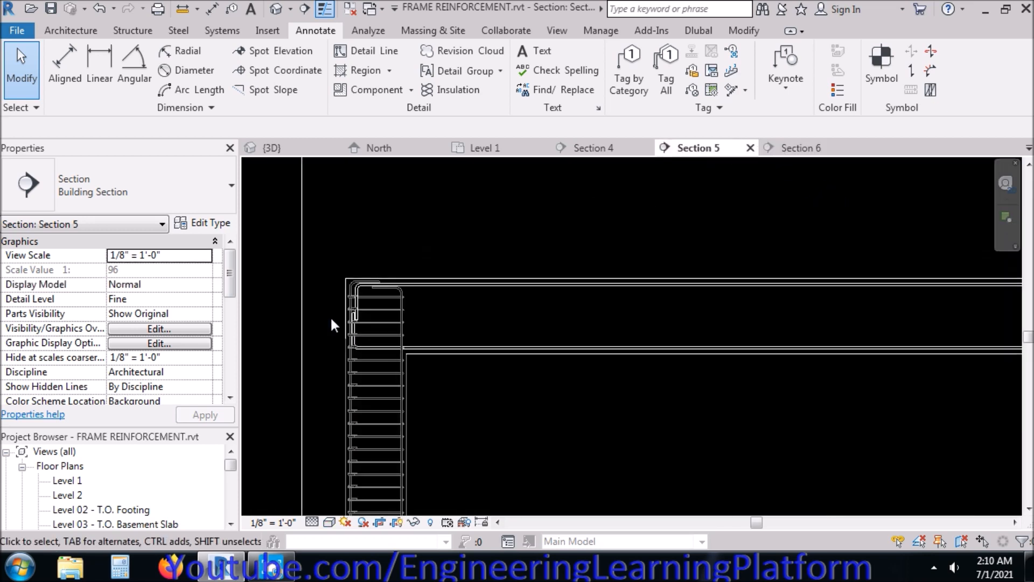
pyautogui.scroll(4, 970, 317)
pyautogui.scroll(4, 984, 330)
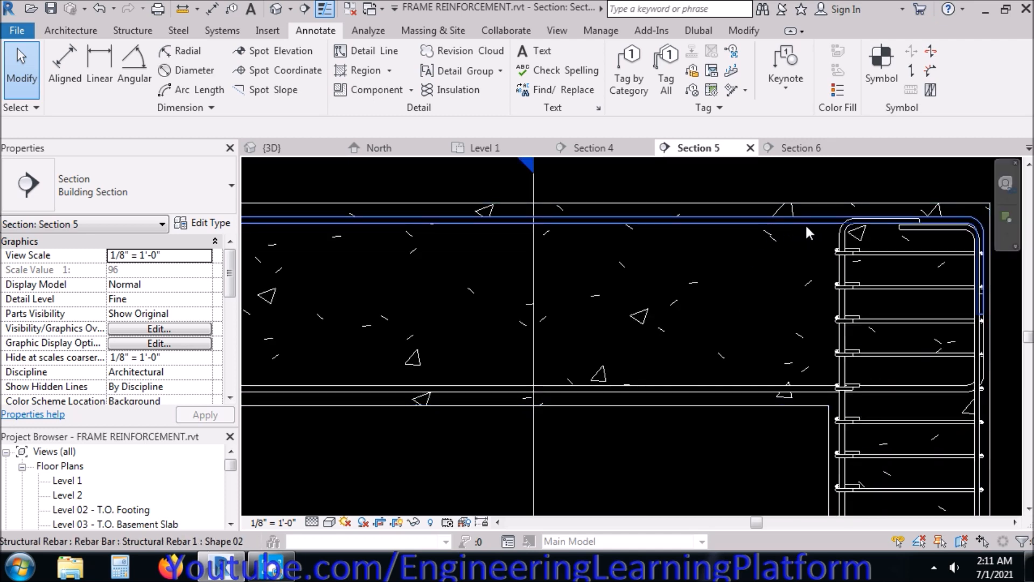
pyautogui.scroll(3, 910, 222)
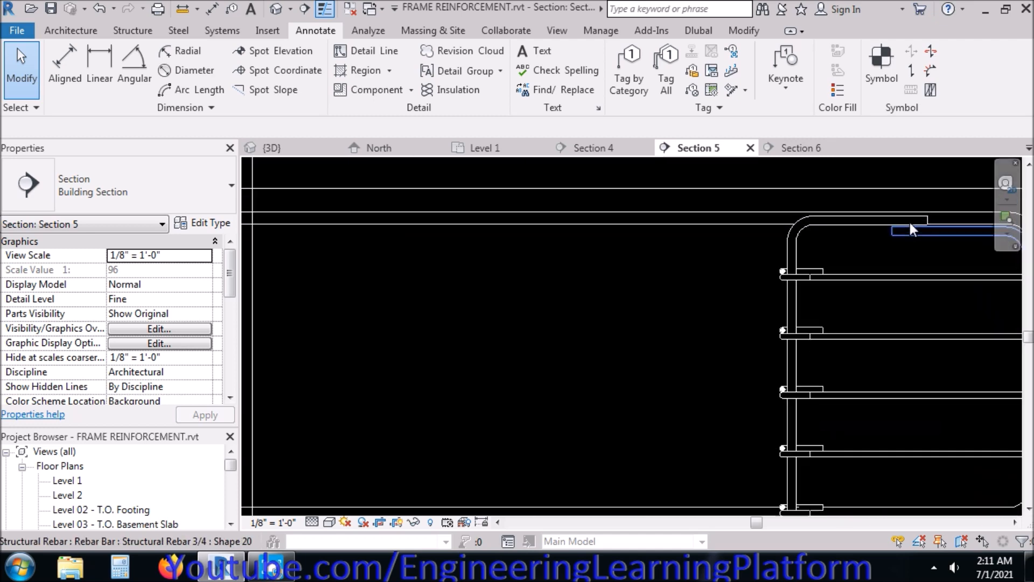
pyautogui.click(881, 222)
pyautogui.moveTo(866, 226); pyautogui.dragTo(872, 237)
pyautogui.scroll(-5, 838, 248)
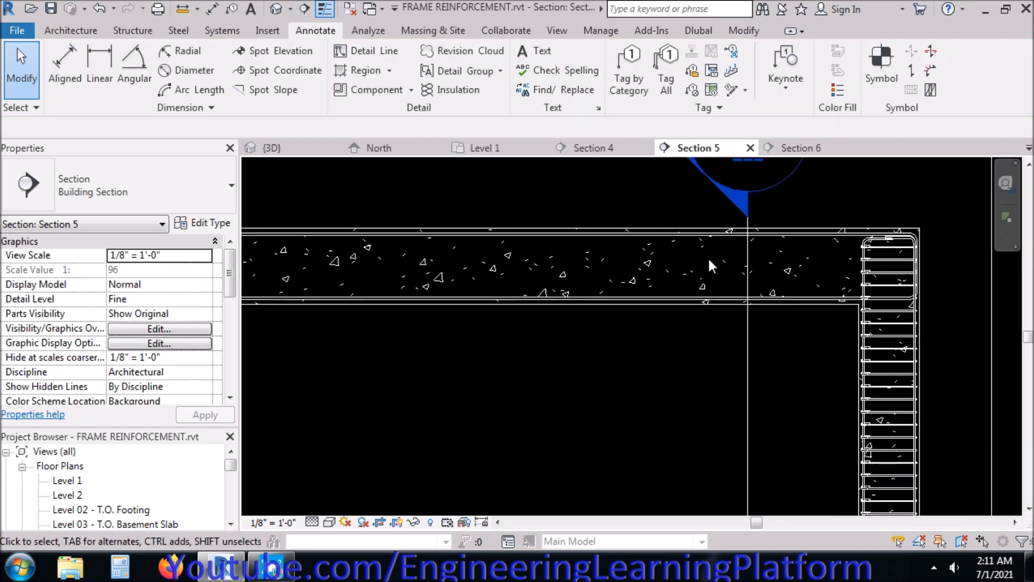
pyautogui.scroll(-3, 840, 240)
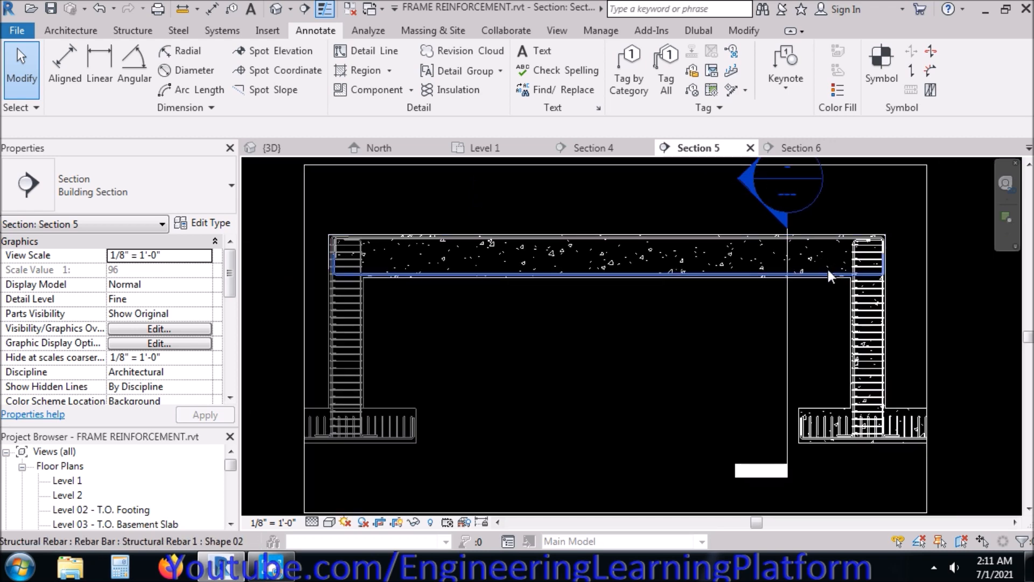
# - Set all Structural Rebar 1 bars in the entire project to unobscured from 01 - Existing through East elevation, and solid in all 3D views
pyautogui.click(829, 272)
pyautogui.rightClick(706, 326)
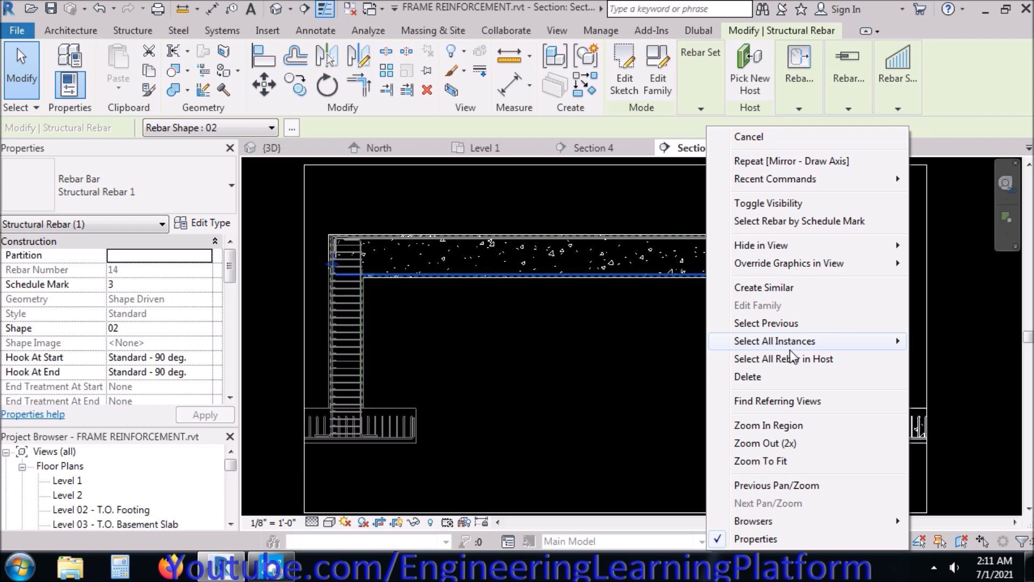
pyautogui.moveTo(794, 346)
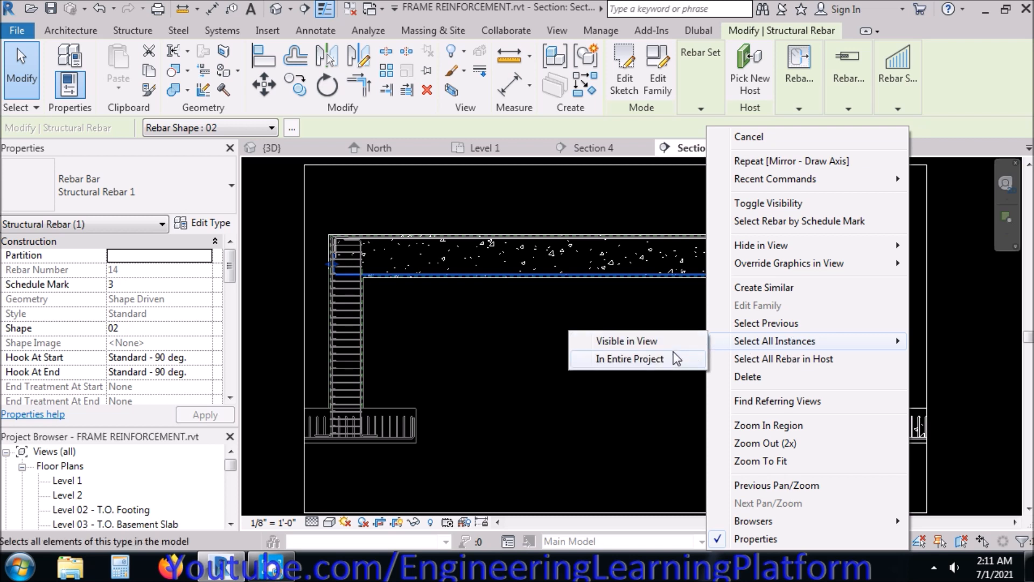
pyautogui.click(662, 361)
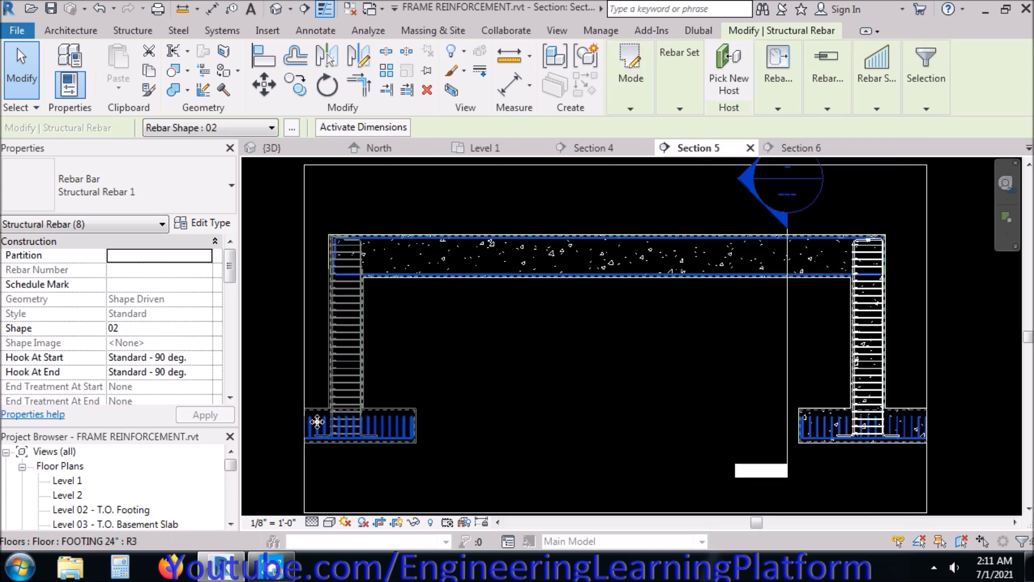
pyautogui.moveTo(230, 272); pyautogui.dragTo(231, 312)
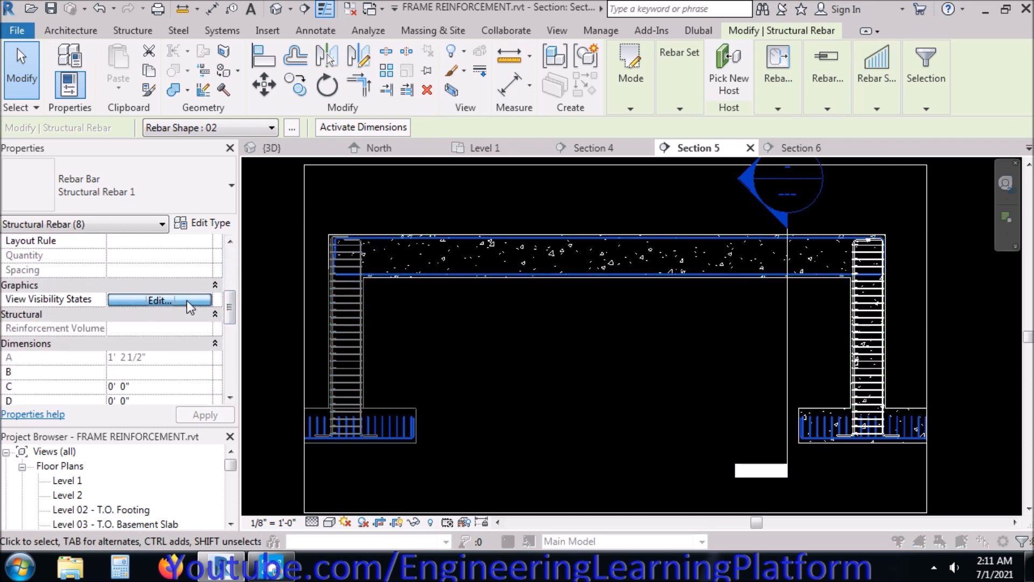
pyautogui.click(160, 299)
pyautogui.click(587, 202)
pyautogui.click(586, 275)
pyautogui.moveTo(467, 203); pyautogui.dragTo(492, 377)
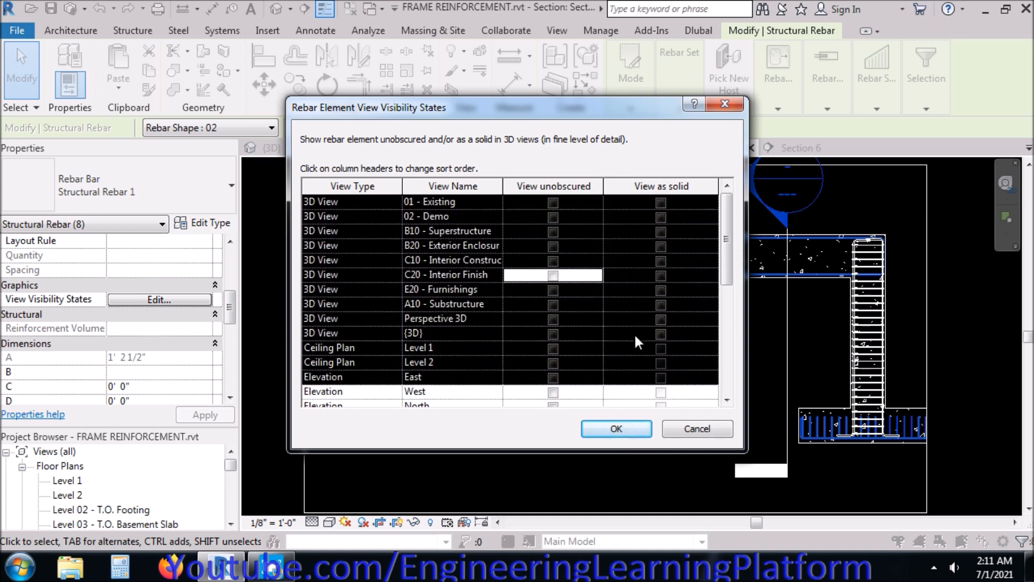
pyautogui.click(662, 334)
pyautogui.click(555, 377)
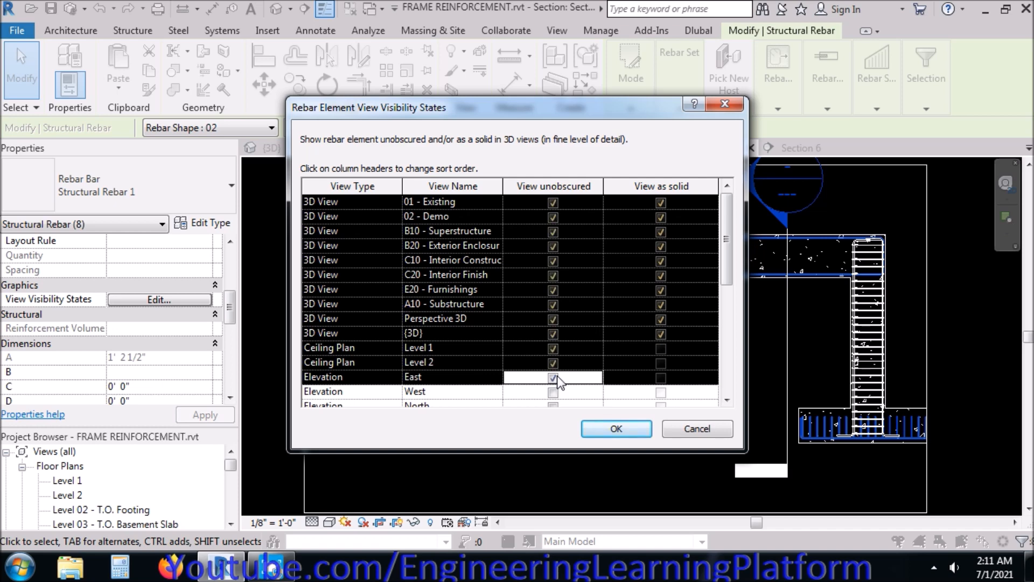
pyautogui.click(616, 429)
pyautogui.click(629, 335)
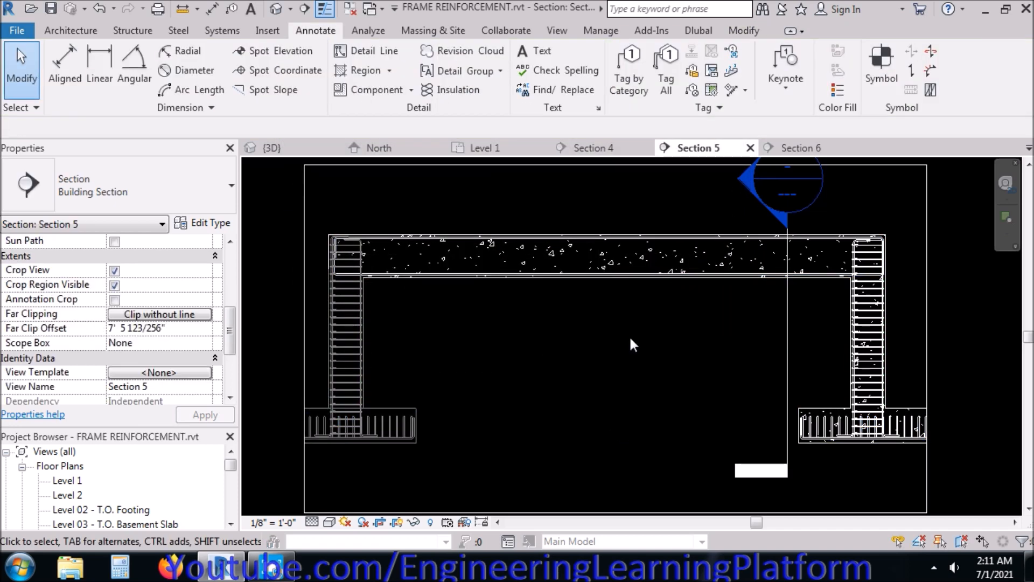
# - Inspect the beam bars and their hooks at the beam-column corner in the 3D view
pyautogui.click(312, 148)
pyautogui.scroll(3, 801, 365)
pyautogui.scroll(2, 801, 365)
pyautogui.scroll(-2, 570, 419)
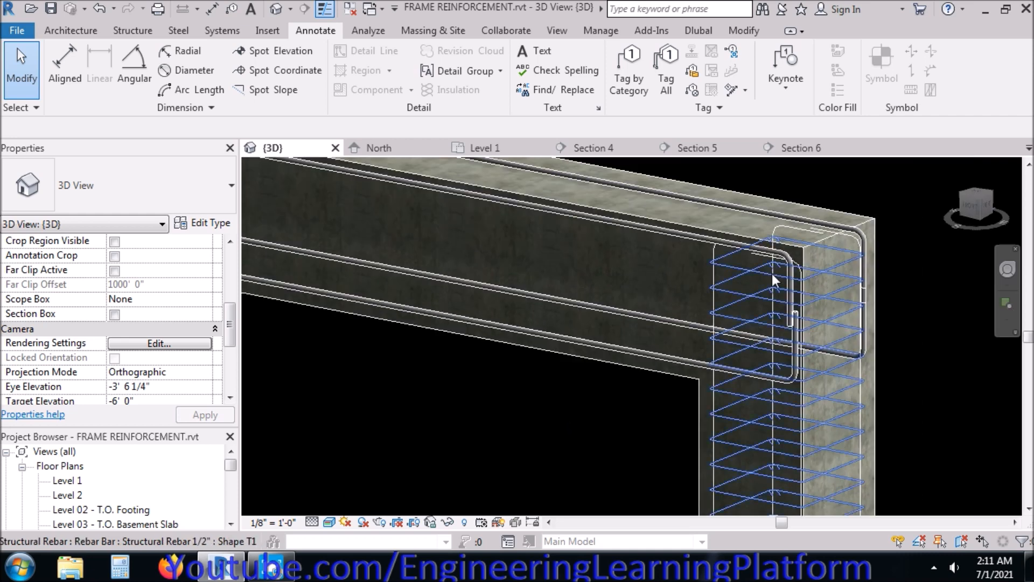
# - Set all 1/2" T1 column ties in the entire project to view as solid in every listed 3D view
pyautogui.click(820, 277)
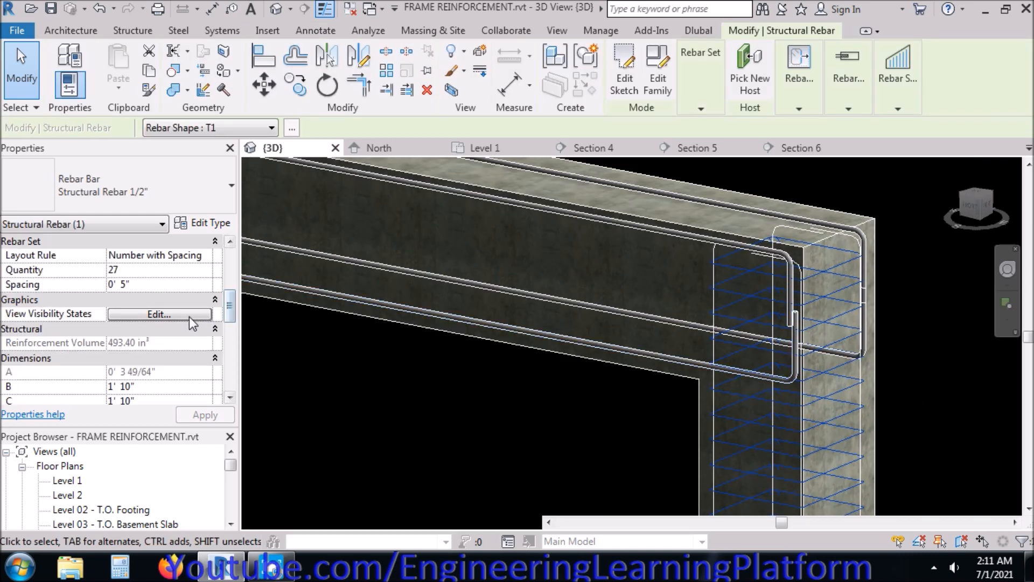
pyautogui.click(189, 315)
pyautogui.press('Escape')
pyautogui.rightClick(471, 400)
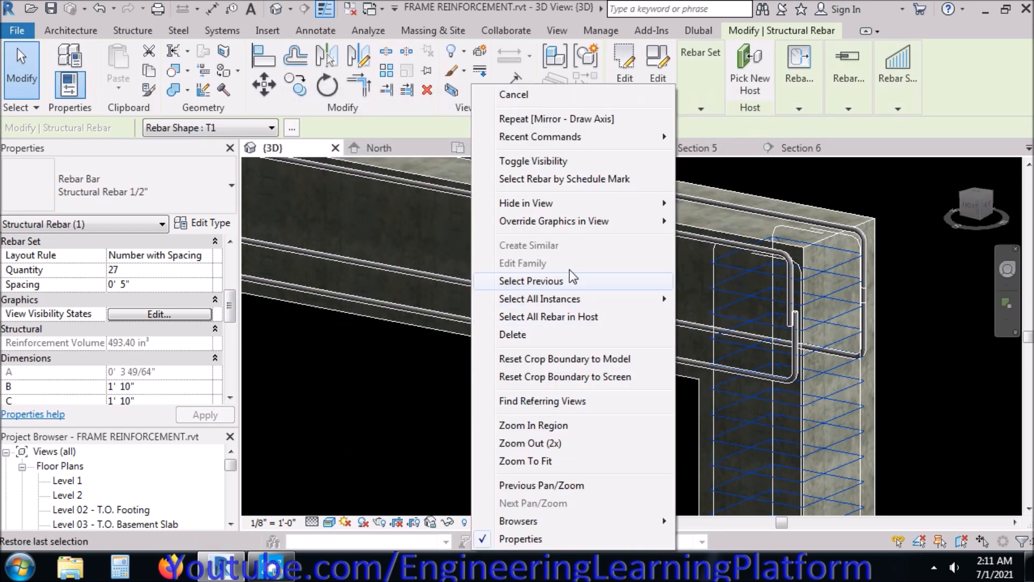
pyautogui.moveTo(646, 306)
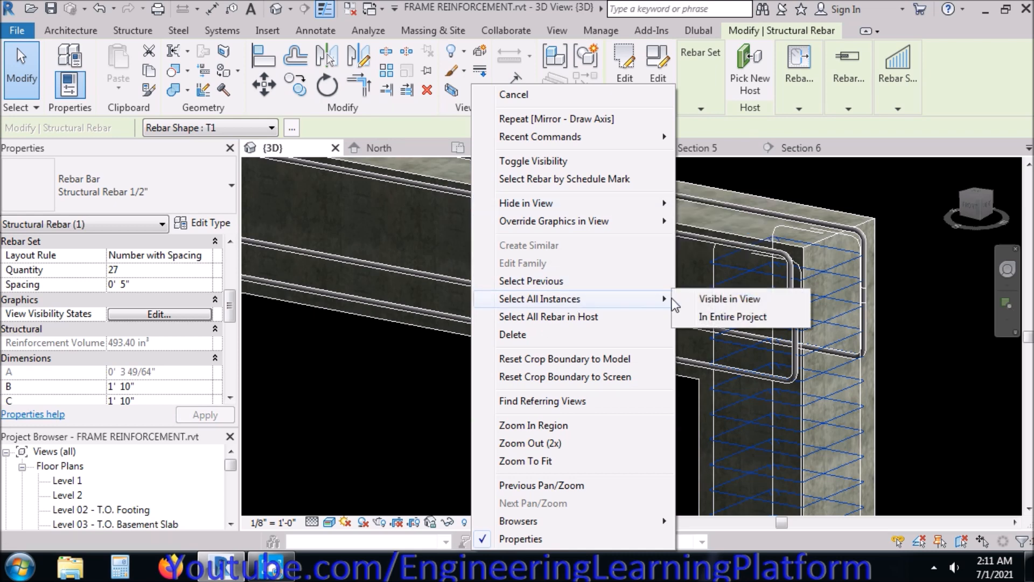
pyautogui.click(725, 316)
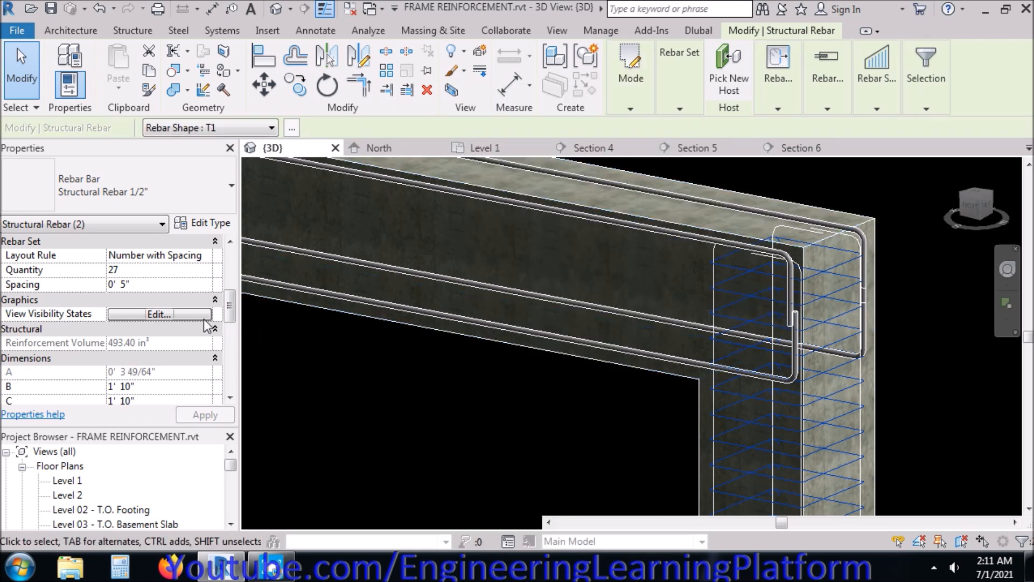
pyautogui.click(204, 318)
pyautogui.click(661, 334)
pyautogui.click(661, 320)
pyautogui.click(661, 305)
pyautogui.click(661, 291)
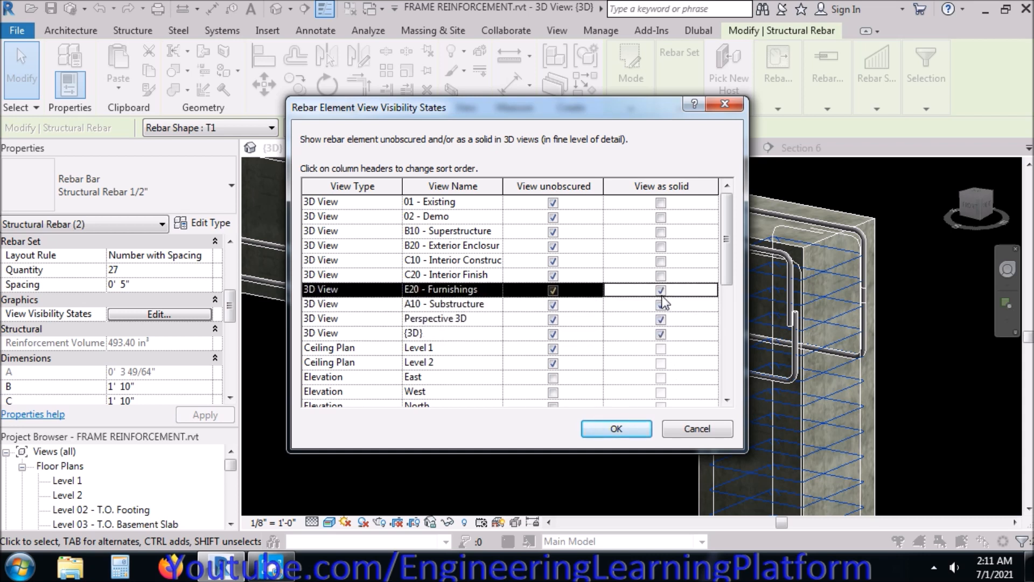
pyautogui.click(661, 275)
pyautogui.click(661, 259)
pyautogui.click(661, 245)
pyautogui.click(661, 230)
pyautogui.click(662, 217)
pyautogui.click(661, 203)
pyautogui.click(619, 428)
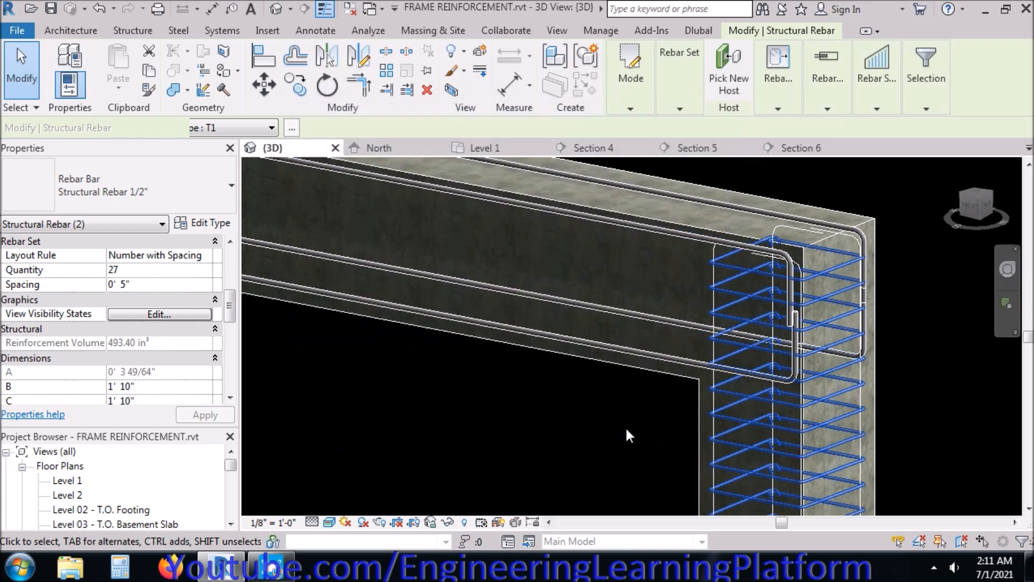
pyautogui.click(622, 439)
# - Set all Structural Rebar 3/4 column bars in the entire project to view as solid in every listed 3D view
pyautogui.scroll(-3, 741, 410)
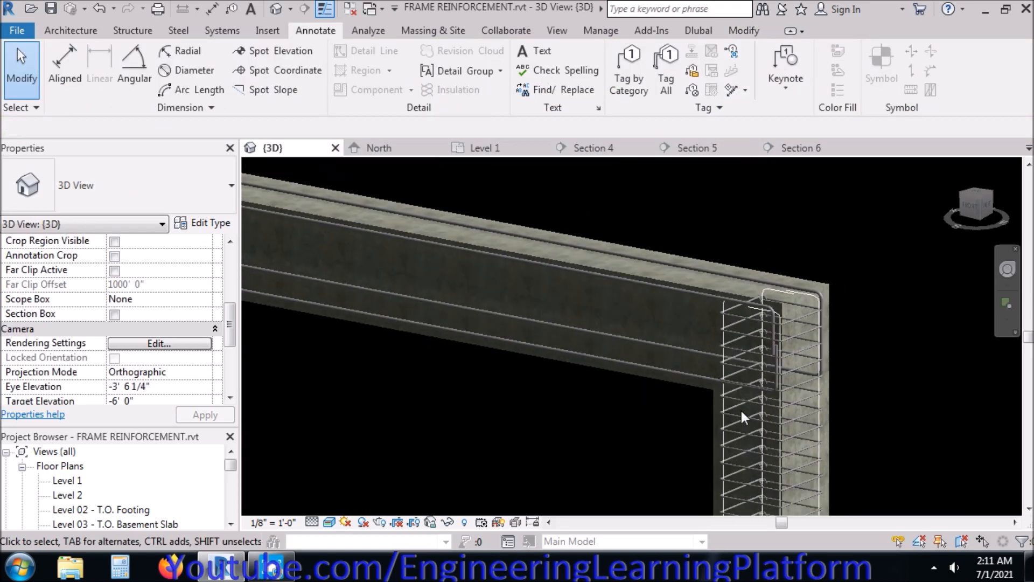
pyautogui.keyDown('shift'); pyautogui.moveTo(741, 410); pyautogui.dragTo(795, 428, button='middle'); pyautogui.keyUp('shift')
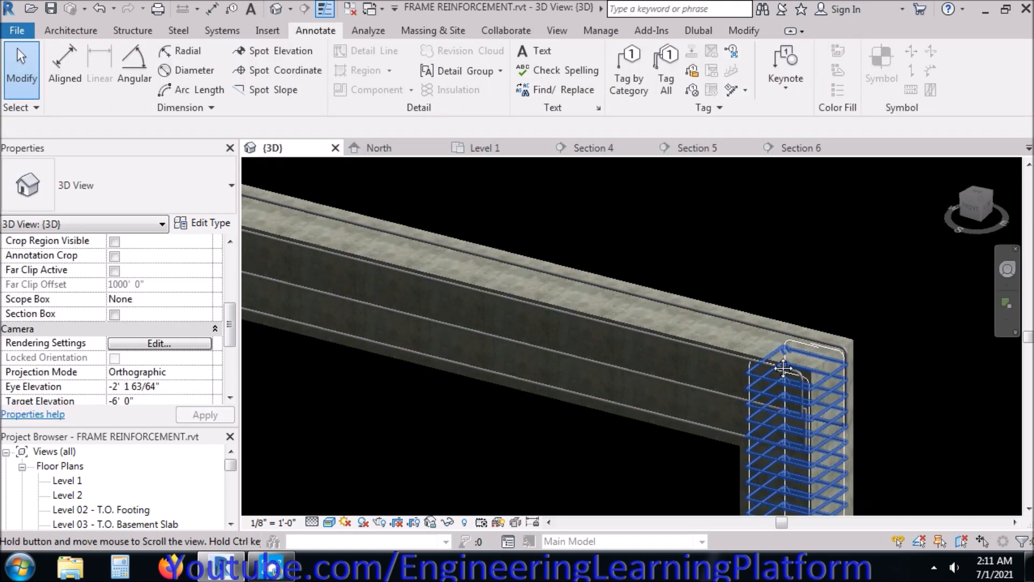
pyautogui.scroll(5, 797, 425)
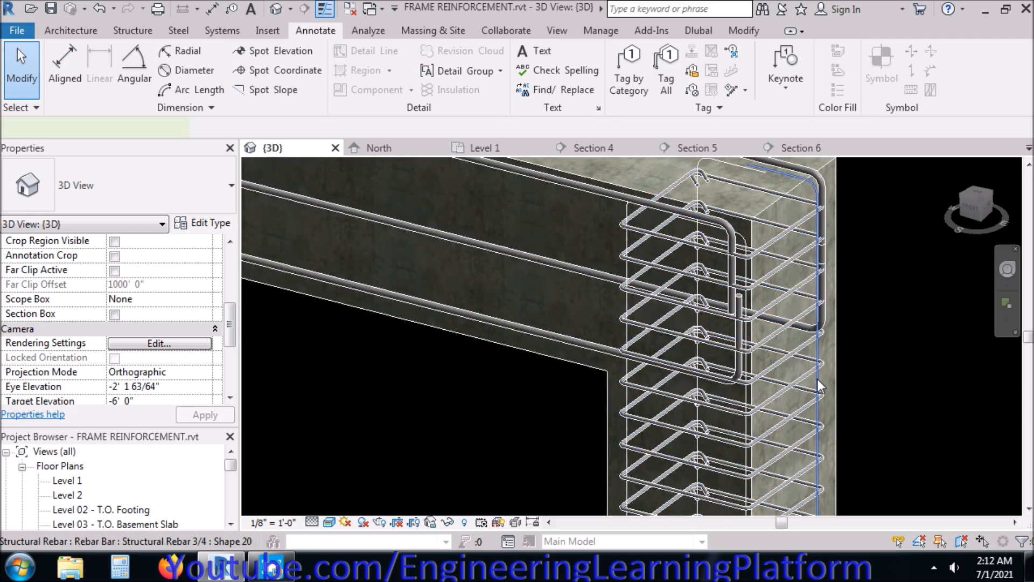
pyautogui.click(821, 390)
pyautogui.rightClick(325, 377)
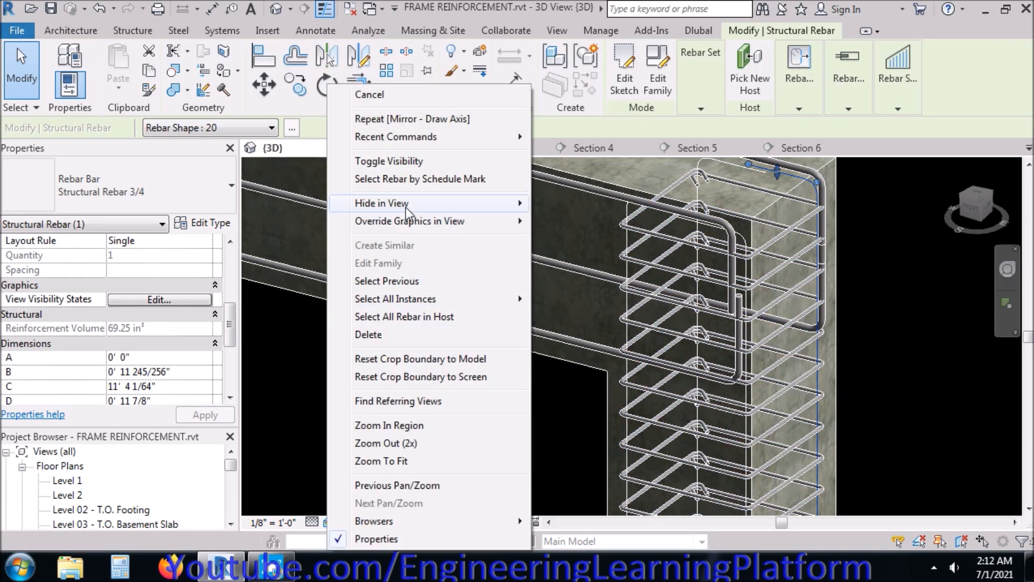
pyautogui.moveTo(430, 299)
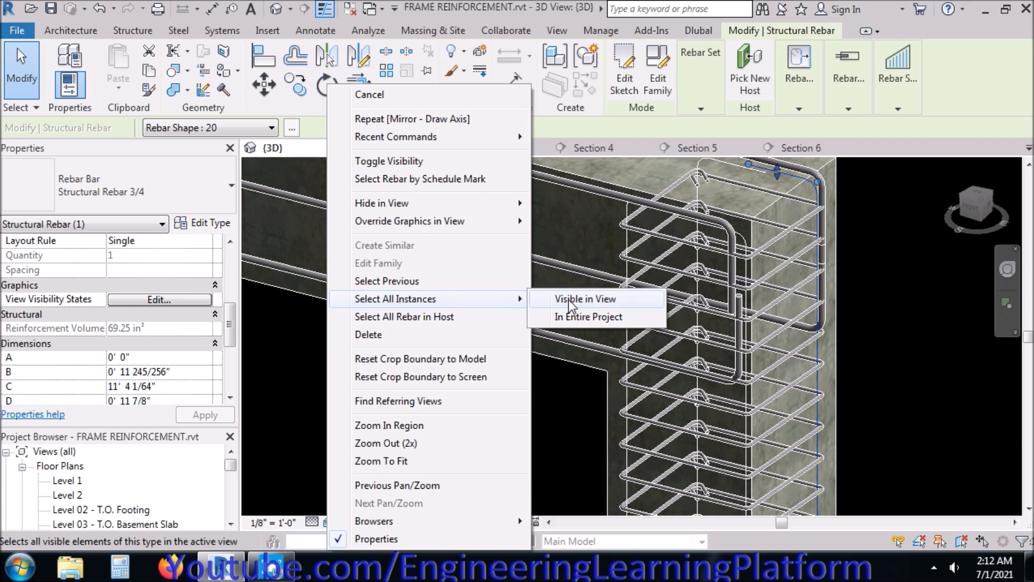
pyautogui.click(580, 317)
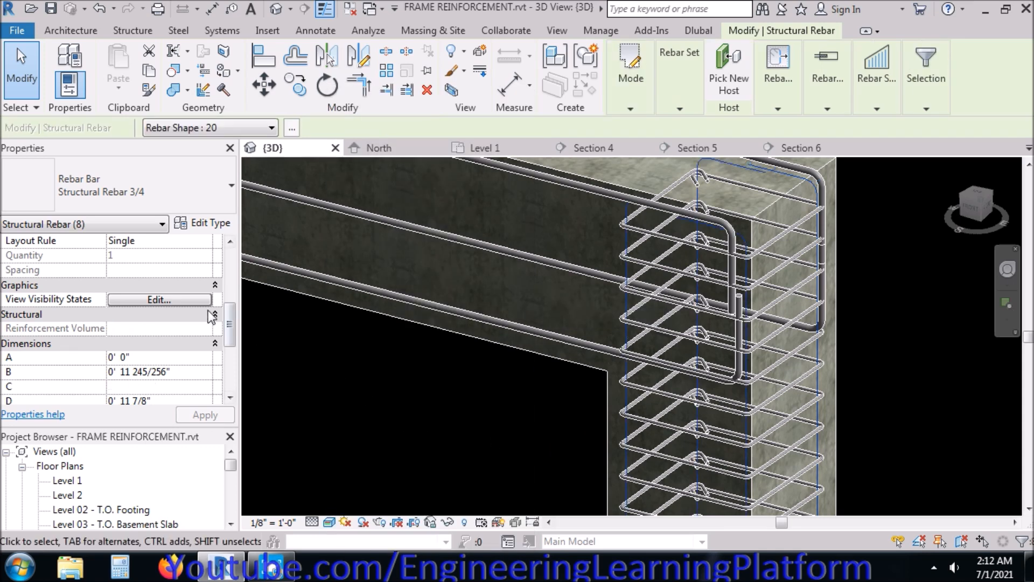
pyautogui.click(171, 299)
pyautogui.moveTo(379, 200); pyautogui.dragTo(396, 335)
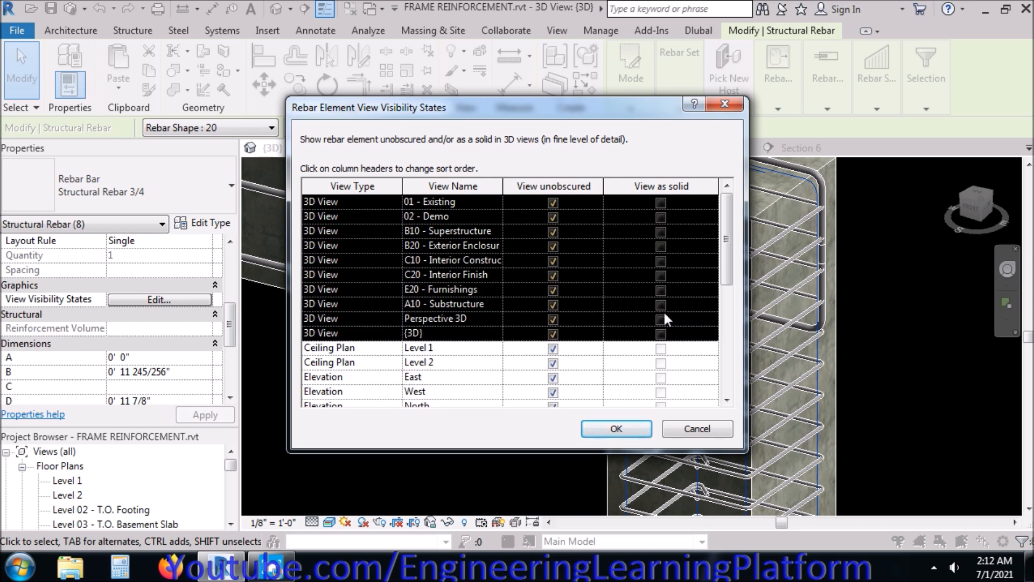
pyautogui.click(661, 334)
pyautogui.click(617, 428)
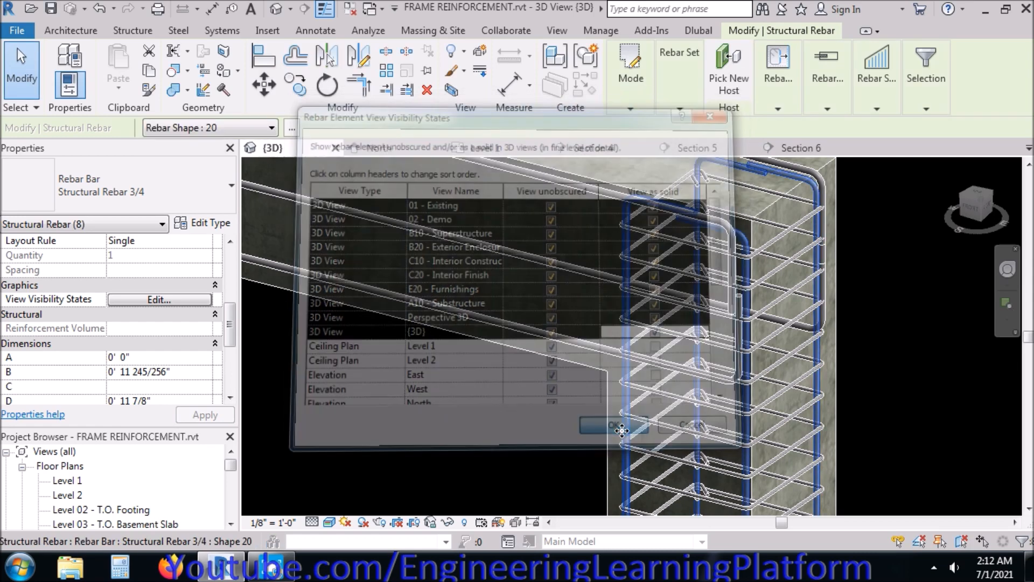
pyautogui.click(549, 435)
pyautogui.scroll(-2, 858, 374)
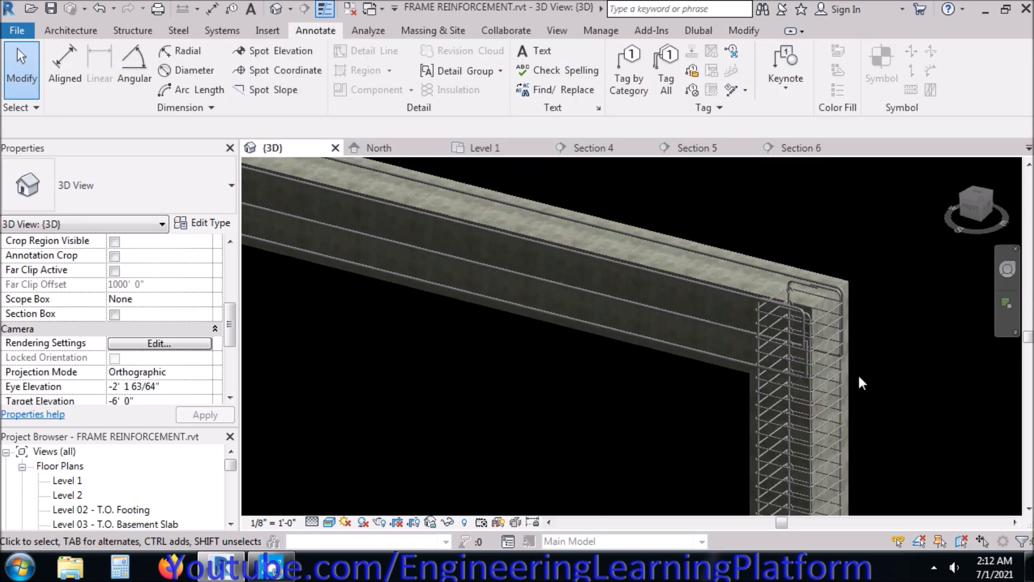
# - In Section 5, pull the top beam bar's right-hand hooked end inward from the outer column bar, to a B length of about 31' 4 3/4"
pyautogui.scroll(4, 851, 338)
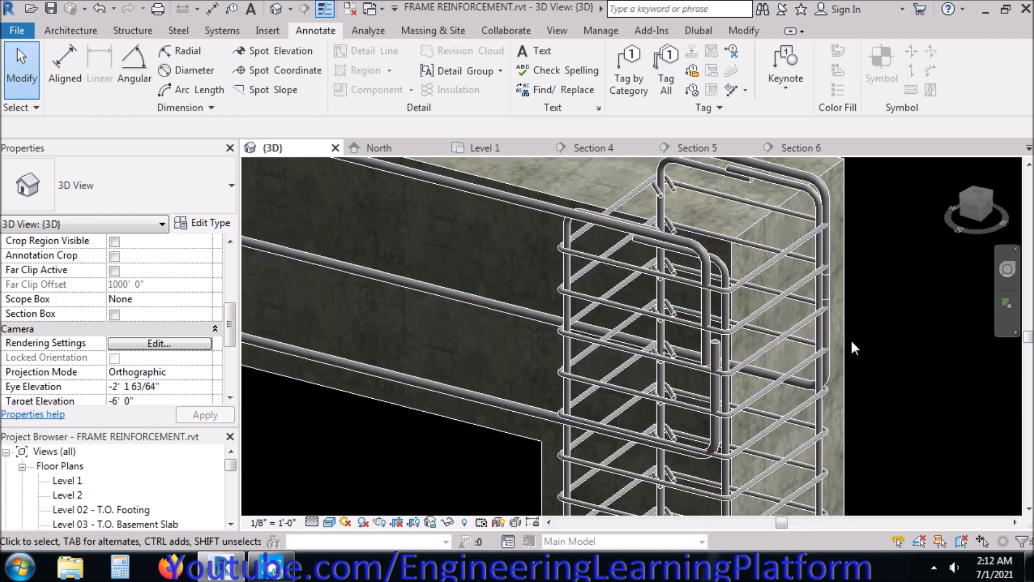
pyautogui.scroll(-2, 912, 312)
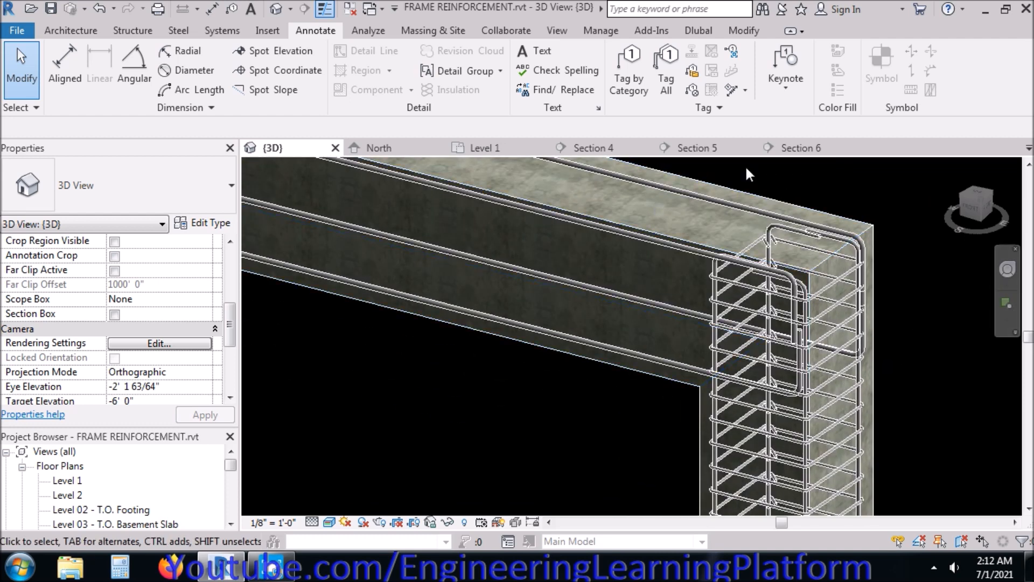
pyautogui.click(716, 148)
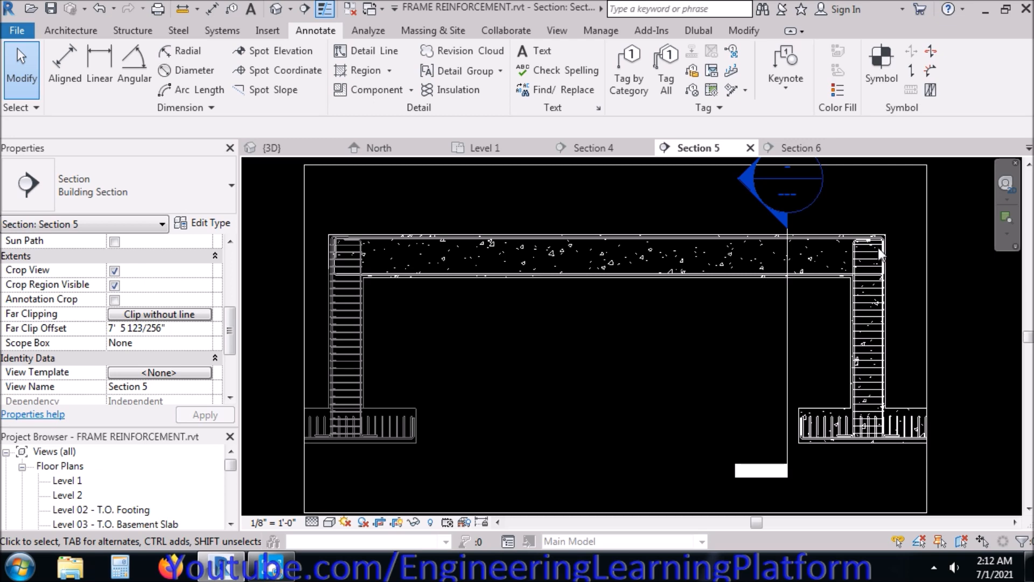
pyautogui.scroll(5, 896, 266)
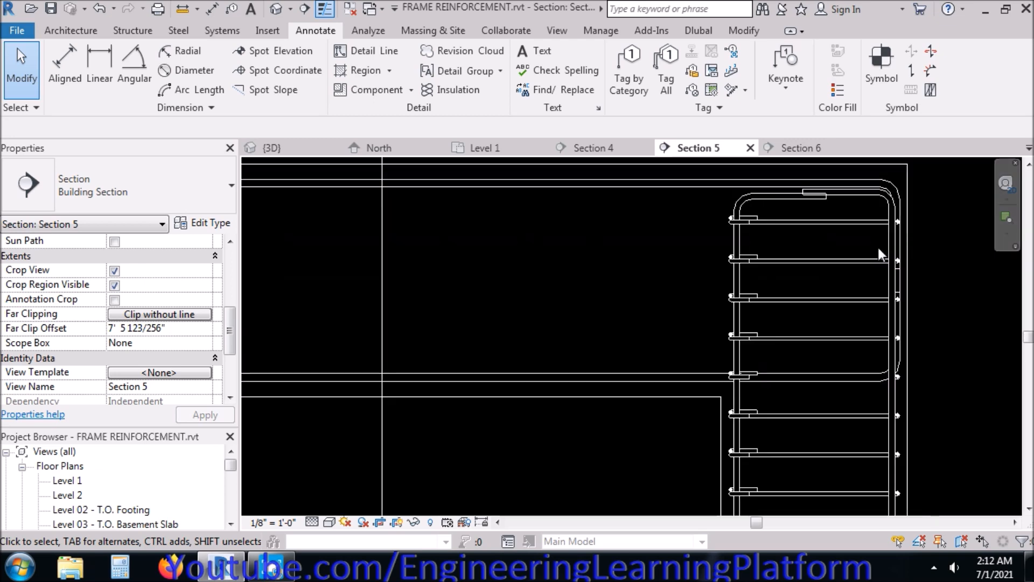
pyautogui.click(895, 183)
pyautogui.scroll(2, 907, 264)
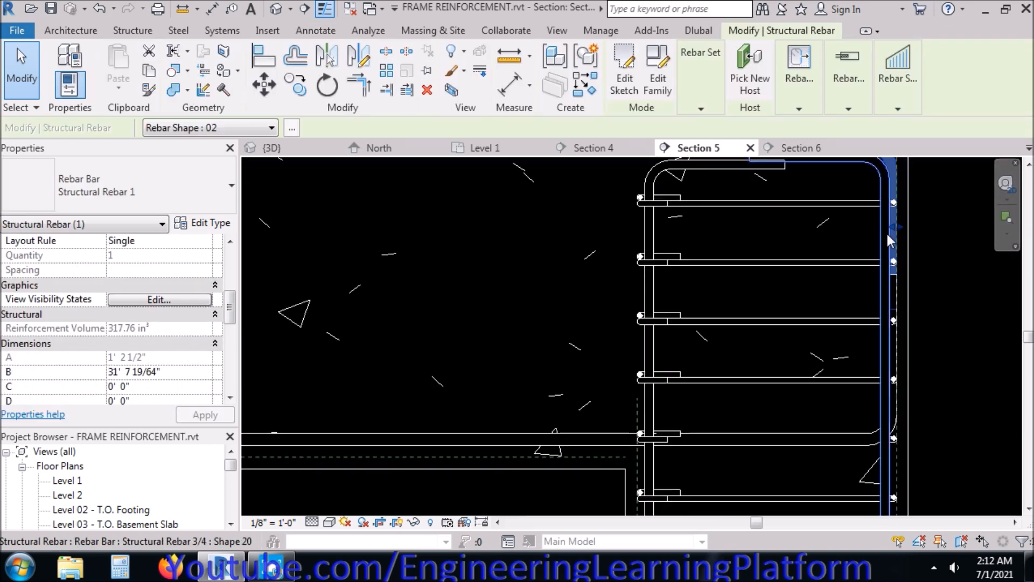
pyautogui.moveTo(889, 232); pyautogui.dragTo(866, 234)
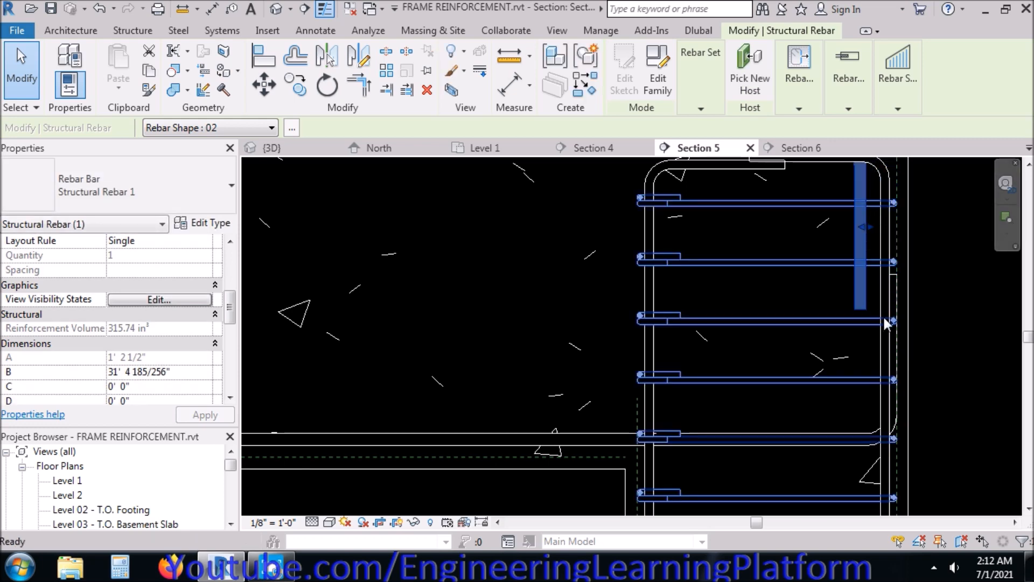
pyautogui.click(903, 341)
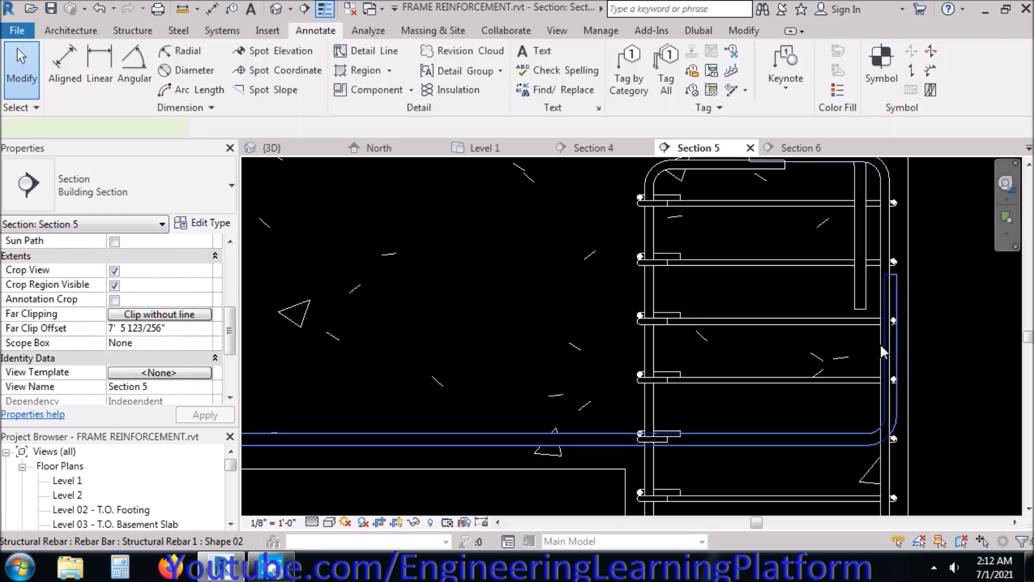
# - Pull the bottom beam bar's right-hand bent end inward from the outer column bar, to a B length of about 31' 6 7/8"
pyautogui.click(893, 351)
pyautogui.moveTo(892, 362); pyautogui.dragTo(878, 354)
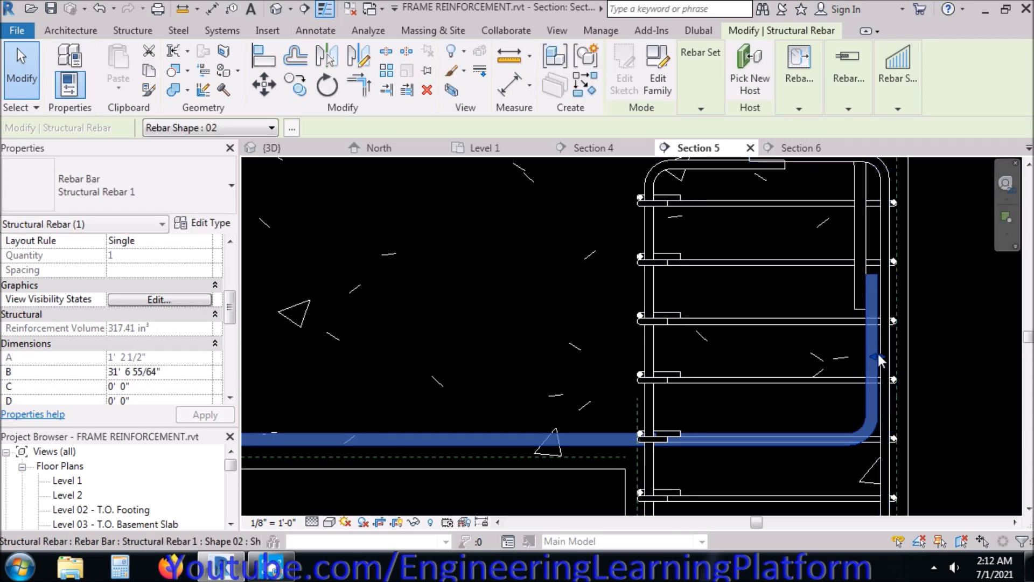
pyautogui.click(757, 415)
# - Inspect the beam bar ends and hooks at both beam-column corners in the 3D view
pyautogui.click(272, 148)
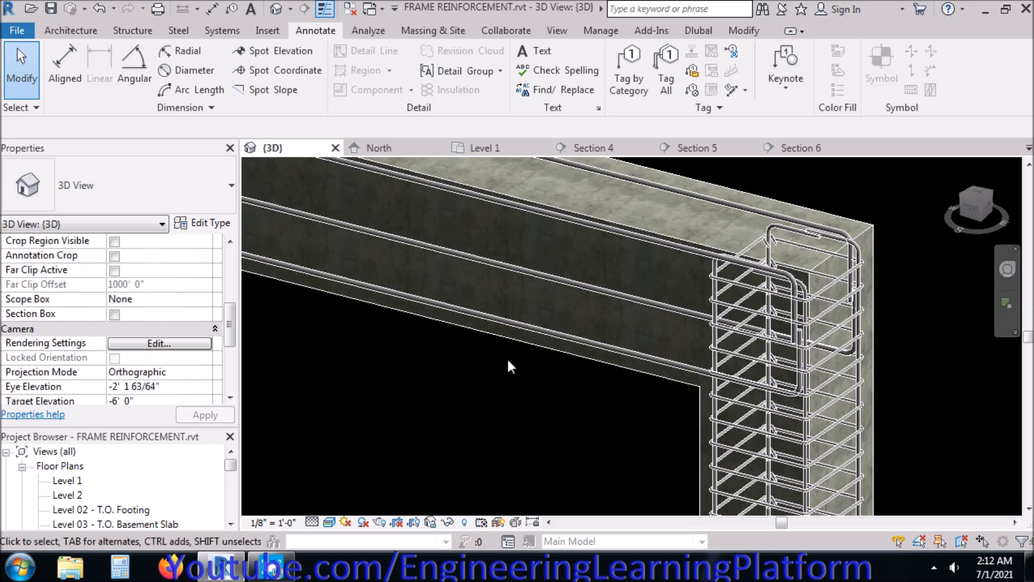
pyautogui.scroll(2, 824, 323)
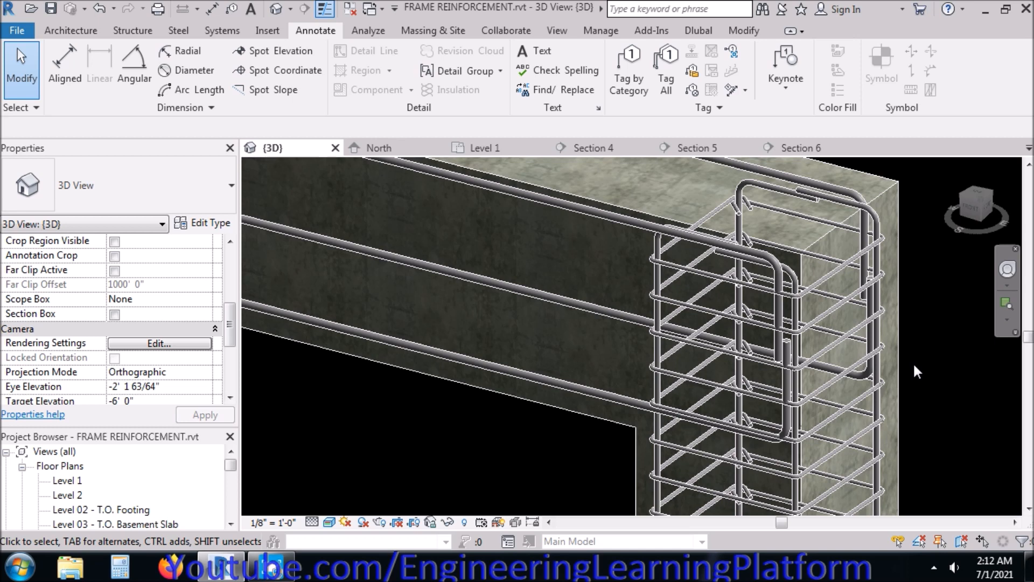
pyautogui.scroll(-5, 913, 362)
pyautogui.scroll(5, 426, 295)
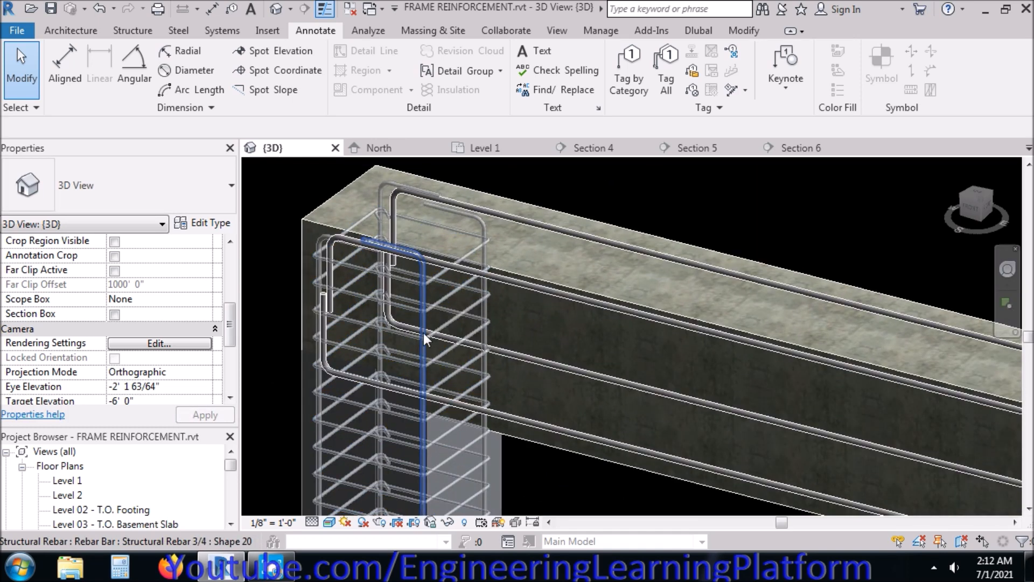
pyautogui.scroll(-2, 283, 302)
pyautogui.scroll(-2, 283, 303)
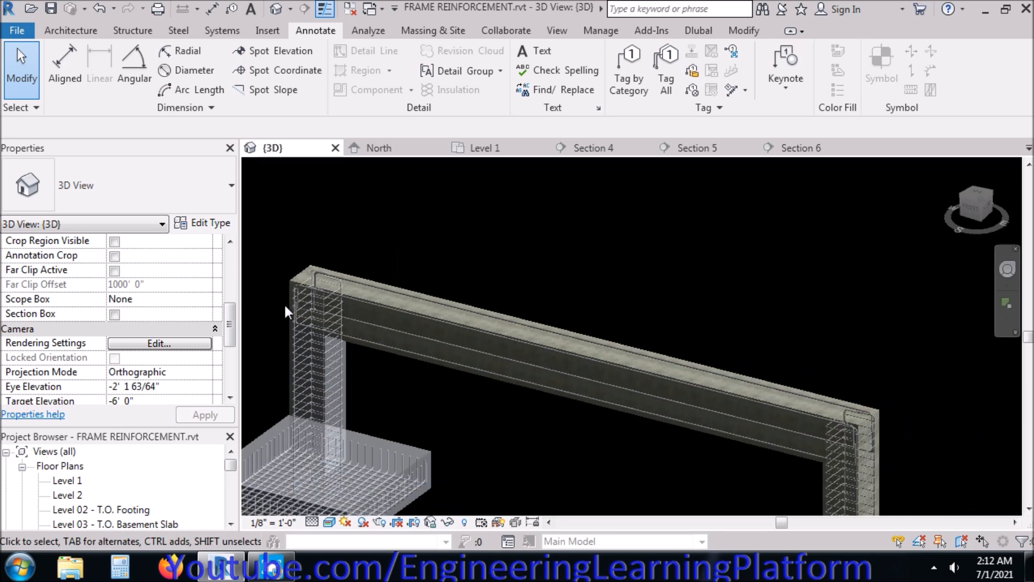
pyautogui.moveTo(495, 384); pyautogui.dragTo(498, 264, button='middle')
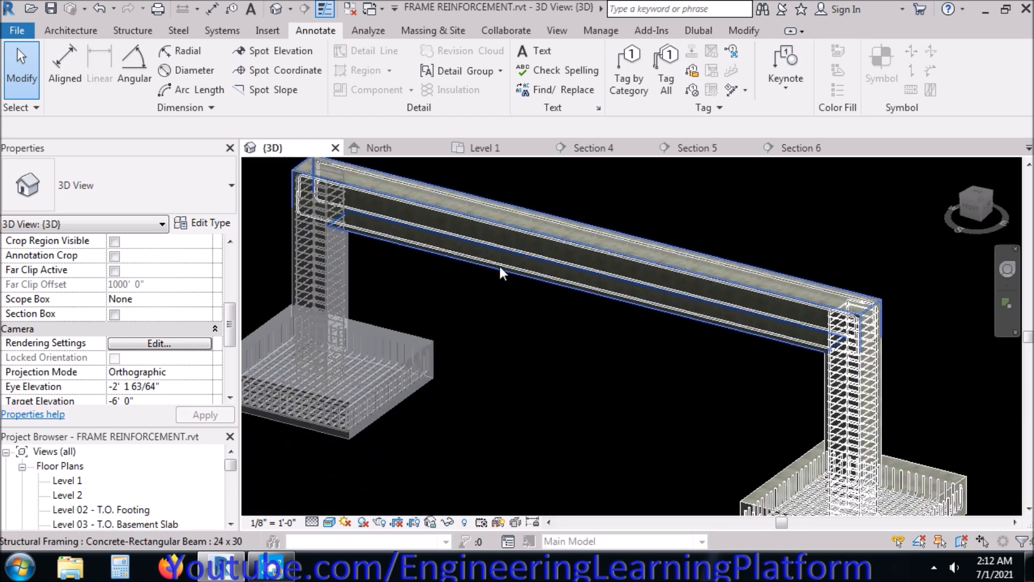
# - In the Section 6 beam cross-section, start placing a rebar with the closed stirrup shape T1
pyautogui.click(393, 146)
pyautogui.click(474, 147)
pyautogui.click(587, 147)
pyautogui.click(711, 148)
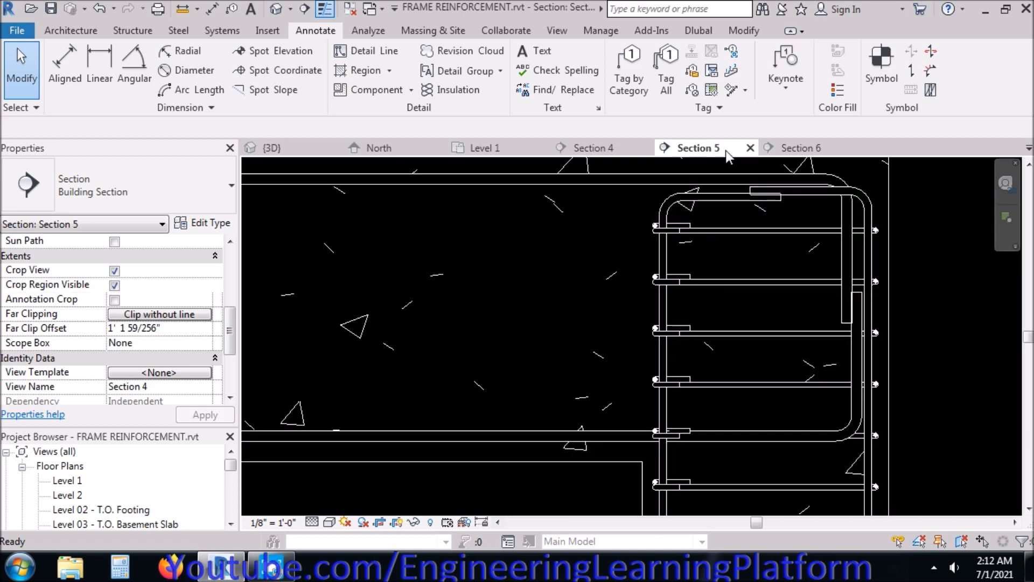
pyautogui.click(798, 148)
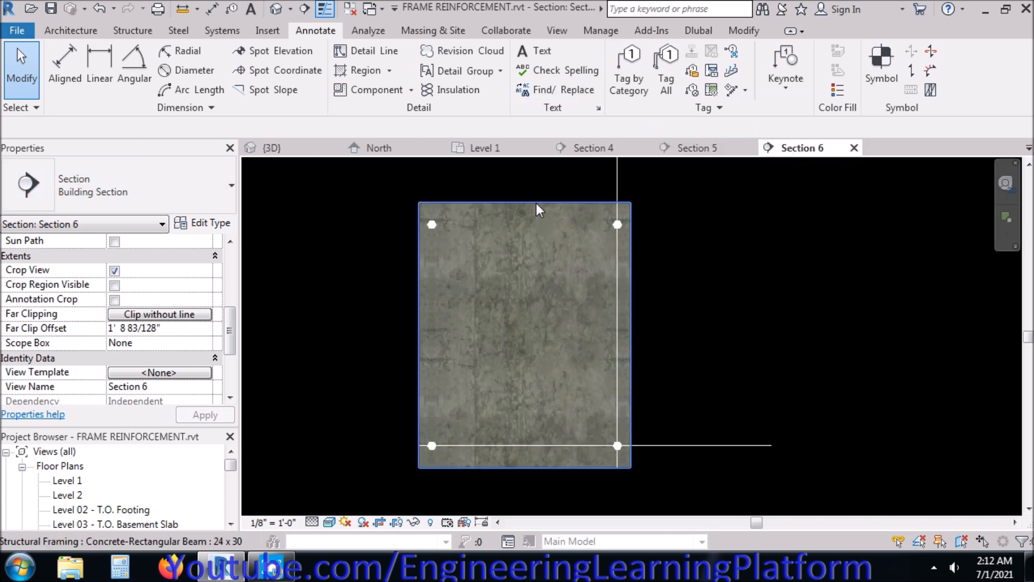
pyautogui.click(148, 32)
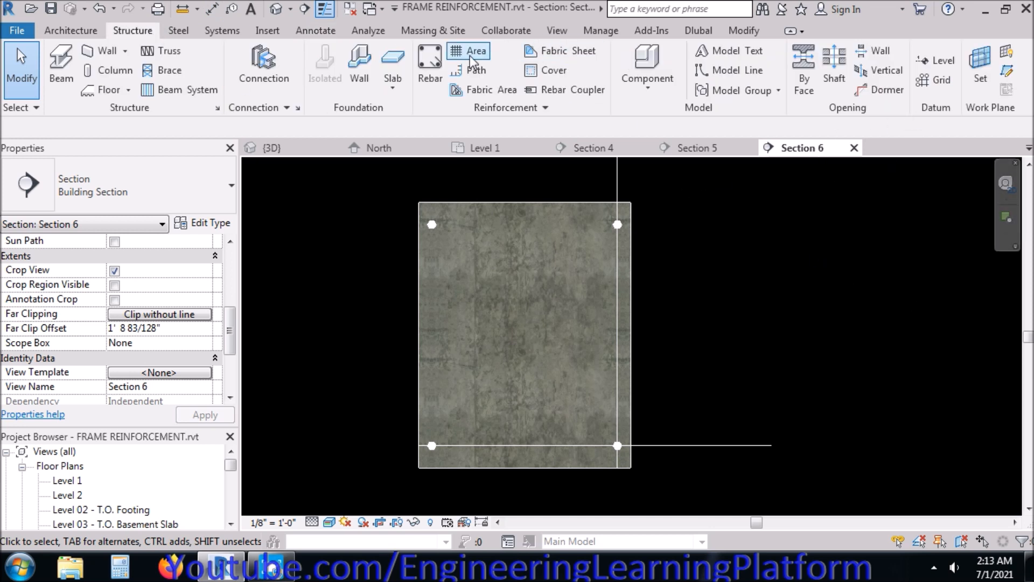
pyautogui.click(432, 67)
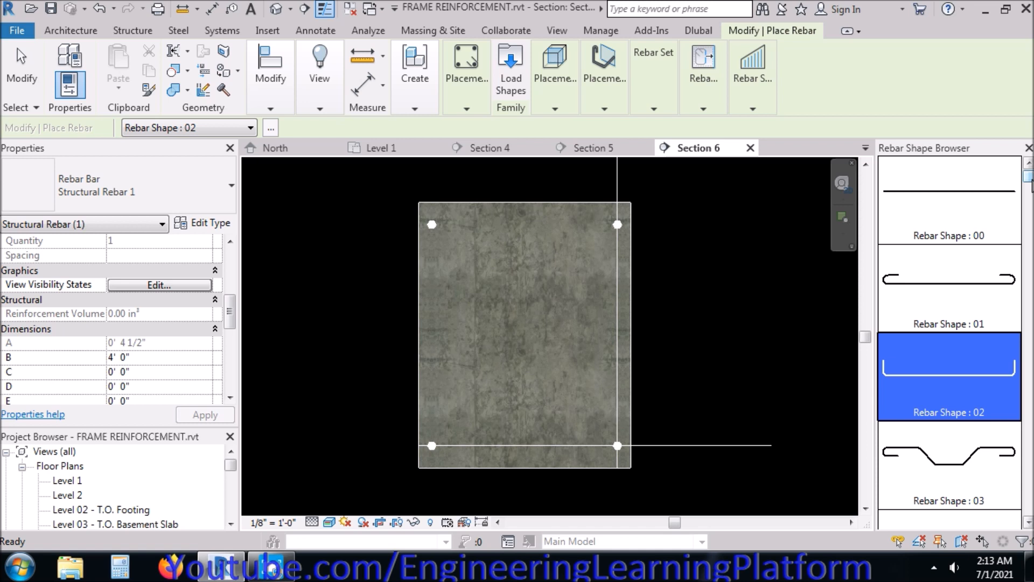
pyautogui.moveTo(1031, 182); pyautogui.dragTo(1026, 457)
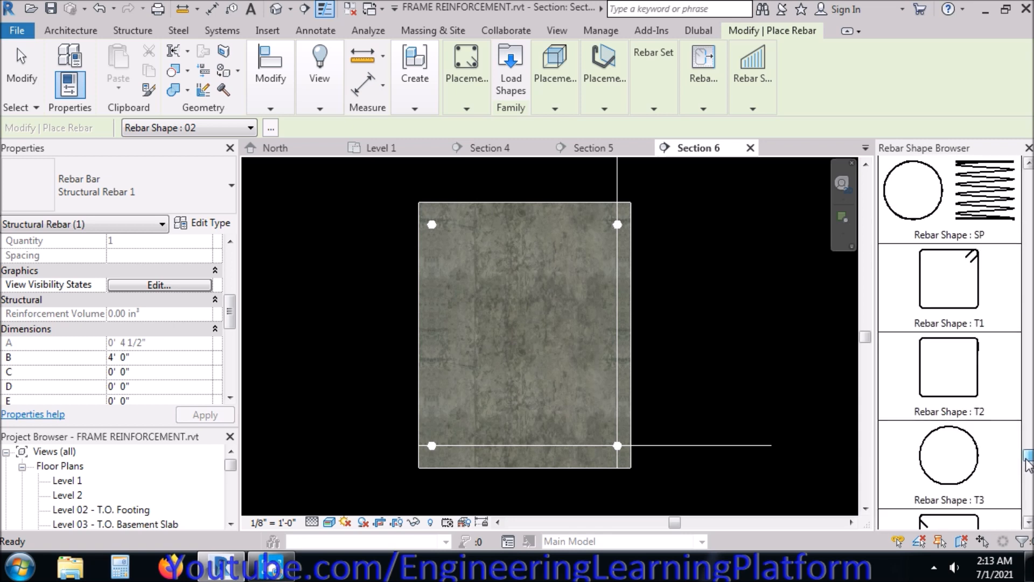
pyautogui.click(981, 304)
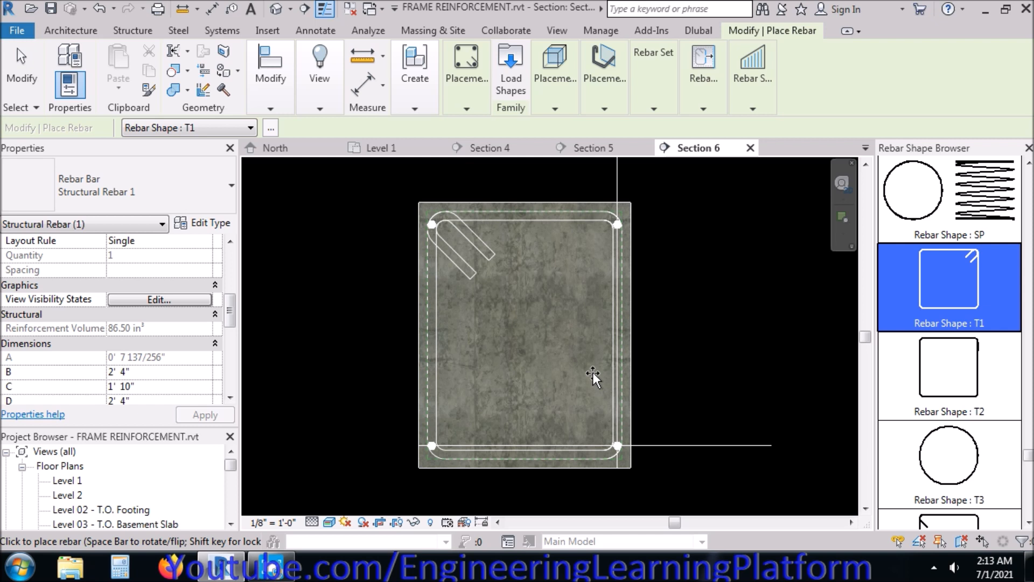
# - Try to place the T1 stirrup in the beam cross-section with its hooks at the upper-right corner
pyautogui.press('space')
pyautogui.press('space')
pyautogui.press('space')
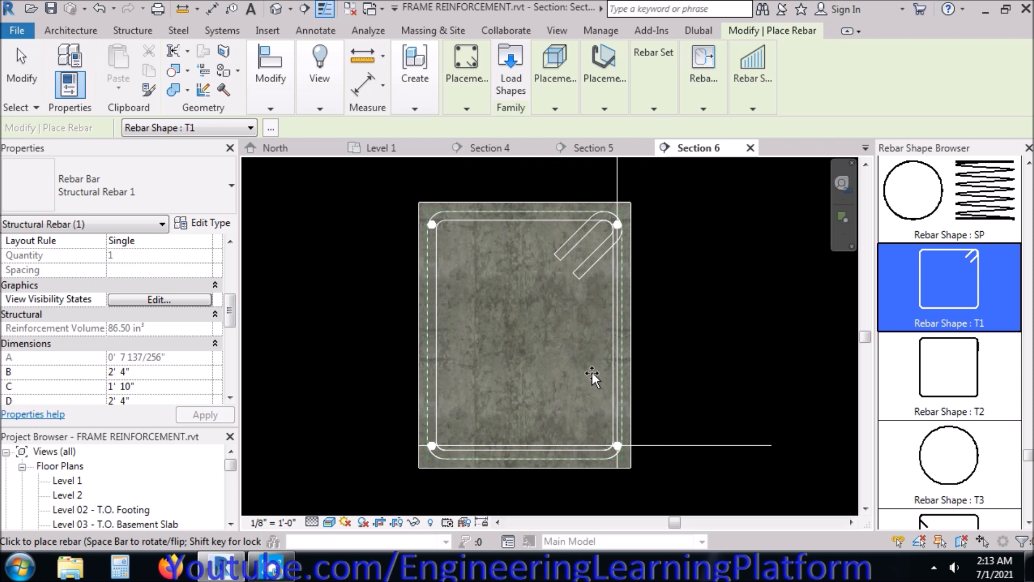
pyautogui.click(593, 373)
pyautogui.press('Escape')
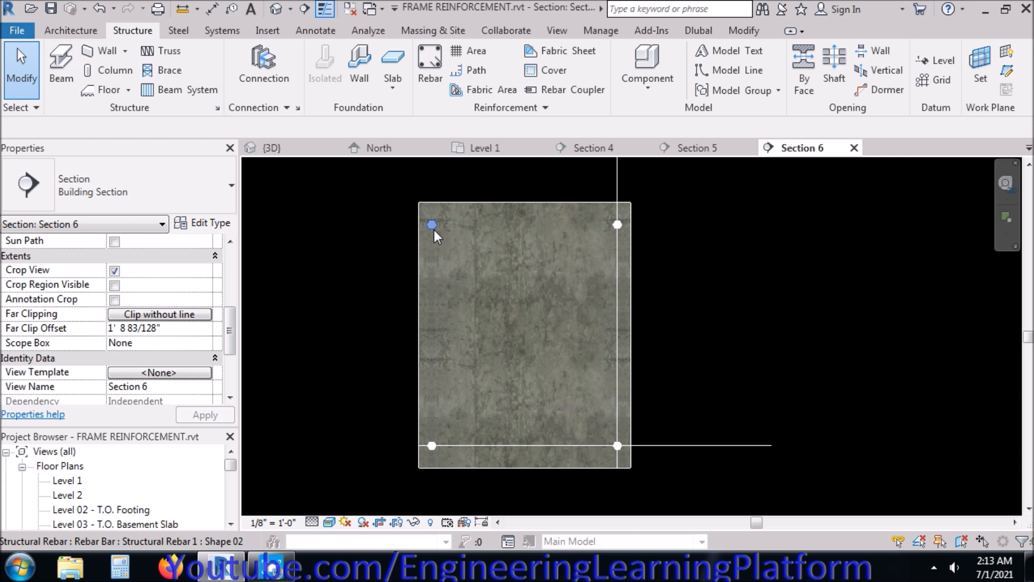
# - Move the two left longitudinal bars of the beam section 1" horizontally inward, with the movement constrained
pyautogui.click(435, 231)
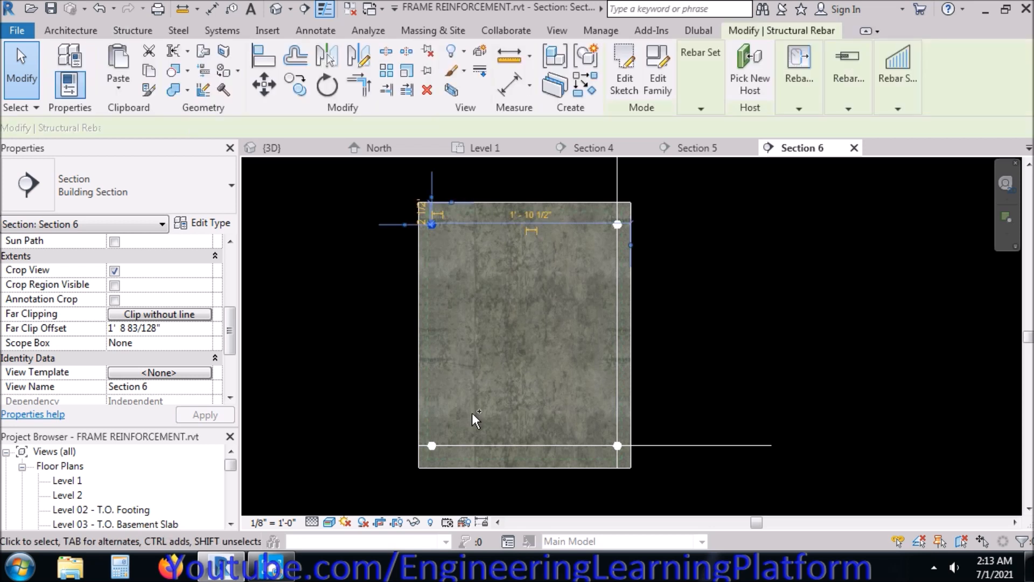
pyautogui.keyDown('ctrl'); pyautogui.click(433, 447); pyautogui.keyUp('ctrl')
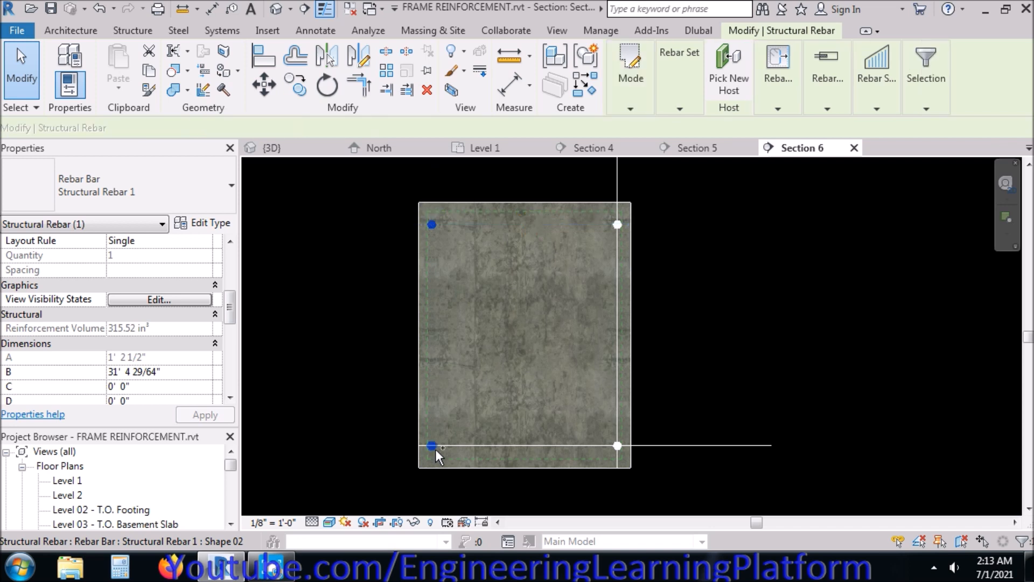
pyautogui.click(263, 85)
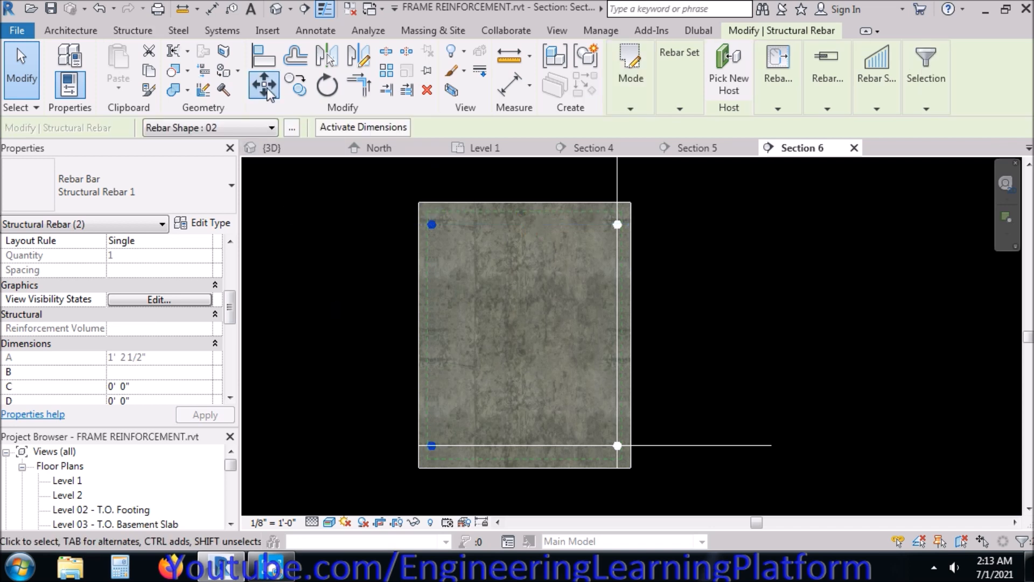
pyautogui.click(309, 250)
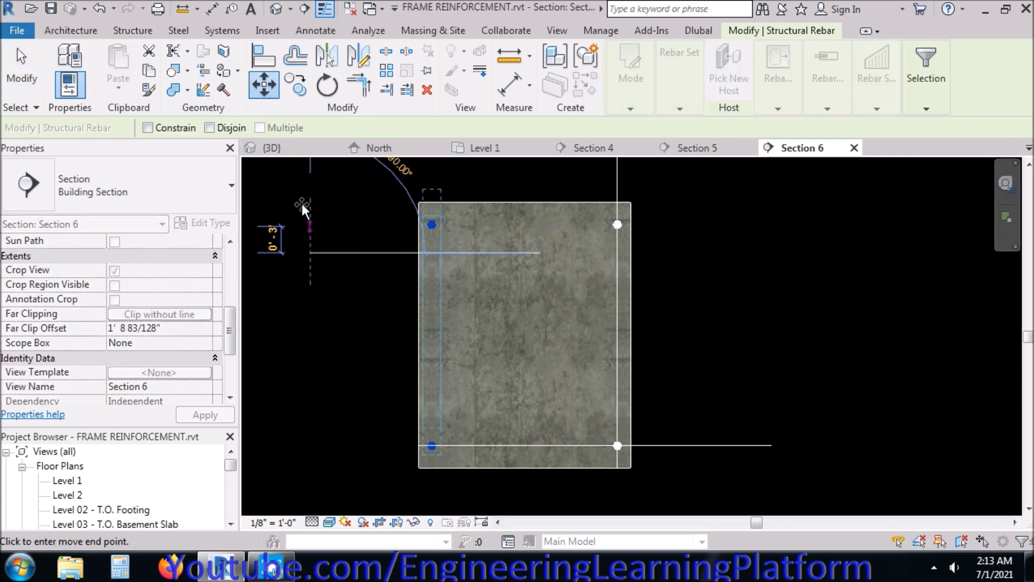
pyautogui.click(147, 128)
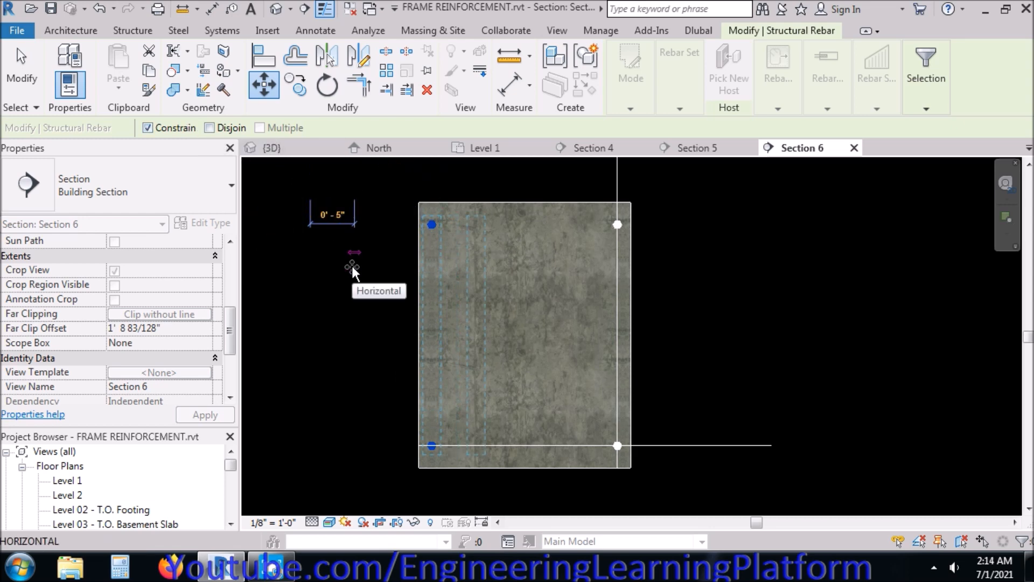
pyautogui.write('1"')
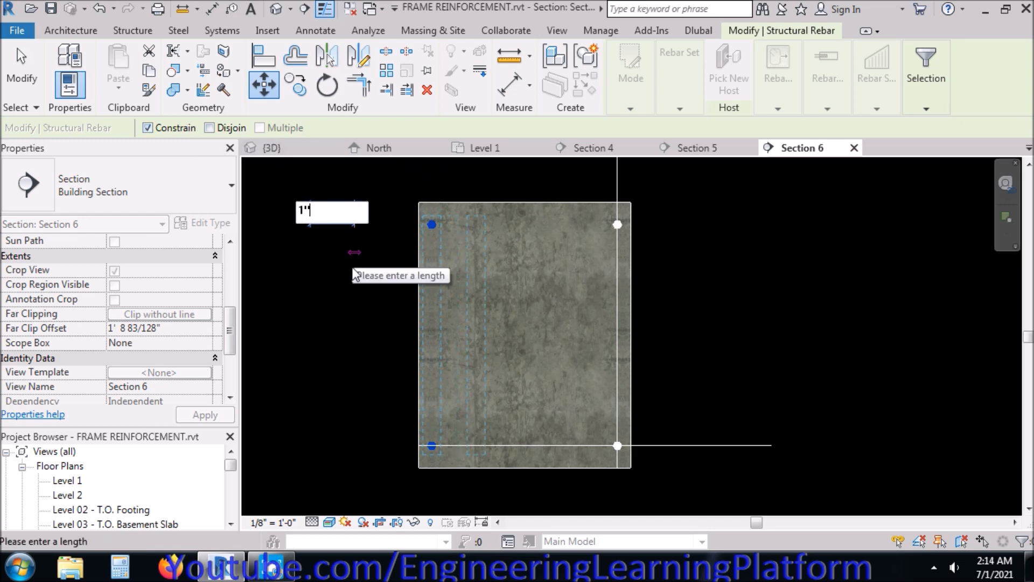
pyautogui.press('Return')
pyautogui.click(352, 268)
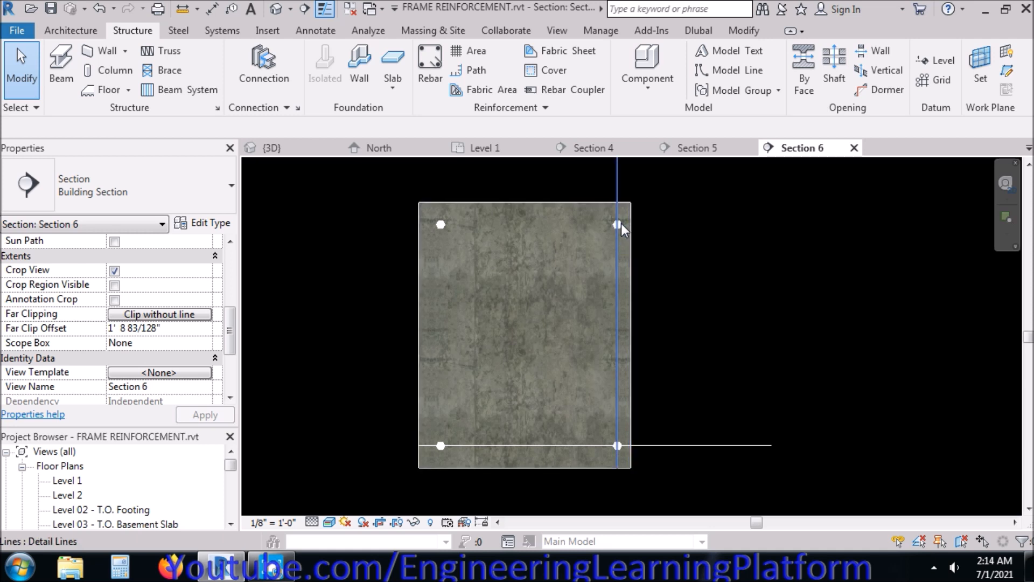
# - Move the two right longitudinal bars of the beam section 1" horizontally inward
pyautogui.press('Tab')
pyautogui.click(622, 223)
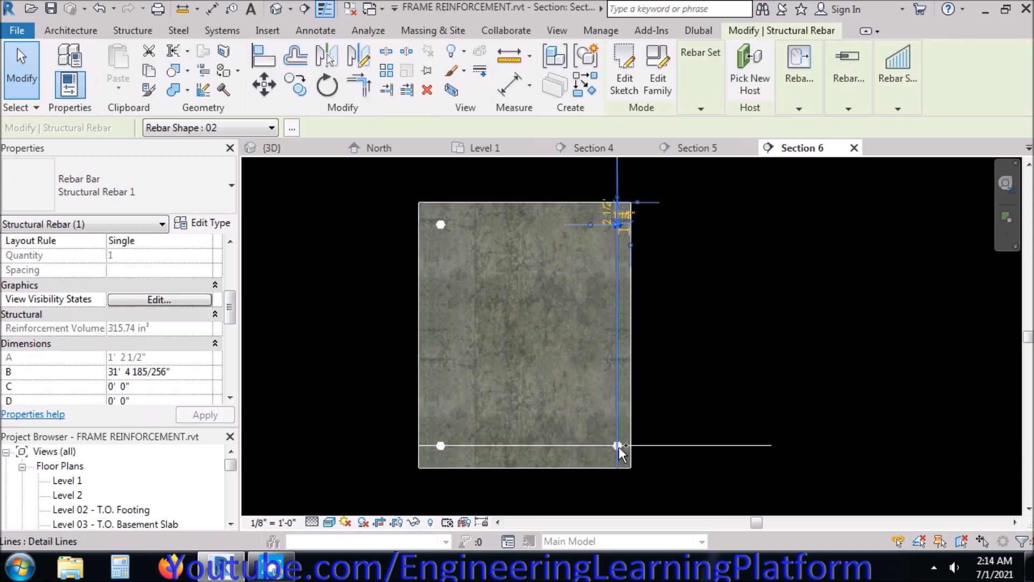
pyautogui.press('m')
pyautogui.press('v')
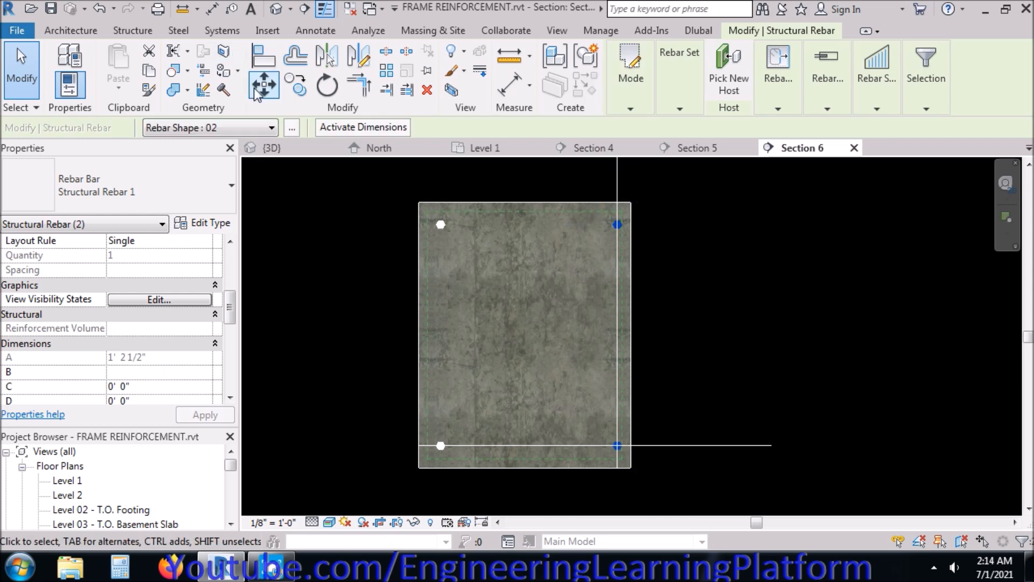
pyautogui.click(756, 251)
pyautogui.write('1')
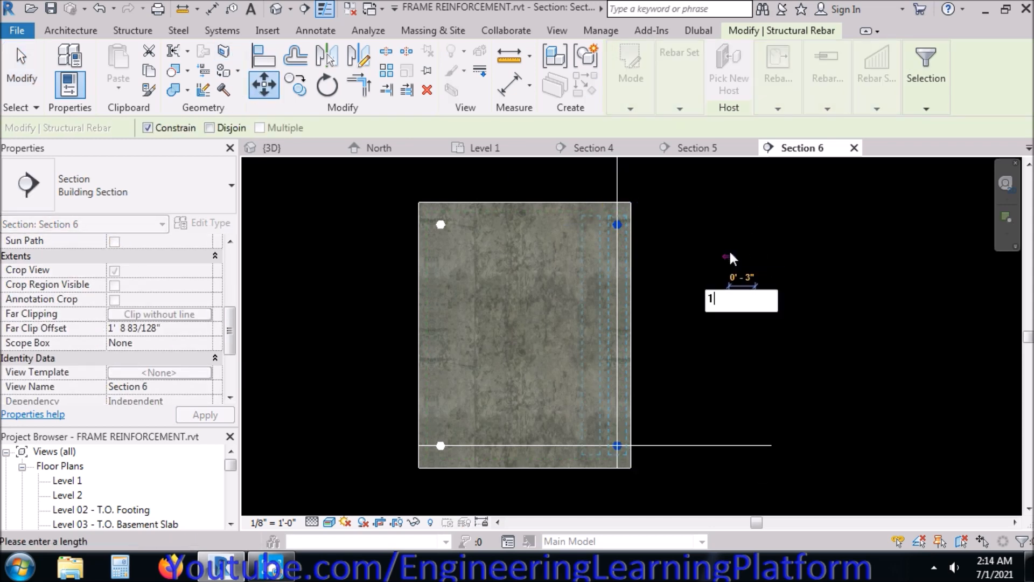
pyautogui.write('/2"')
pyautogui.press('Return')
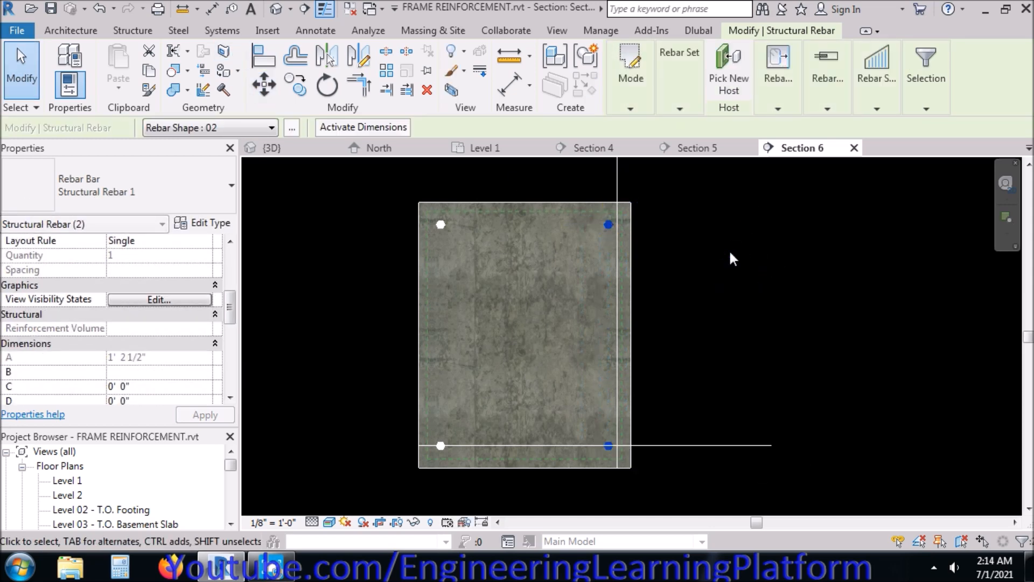
pyautogui.press('Escape')
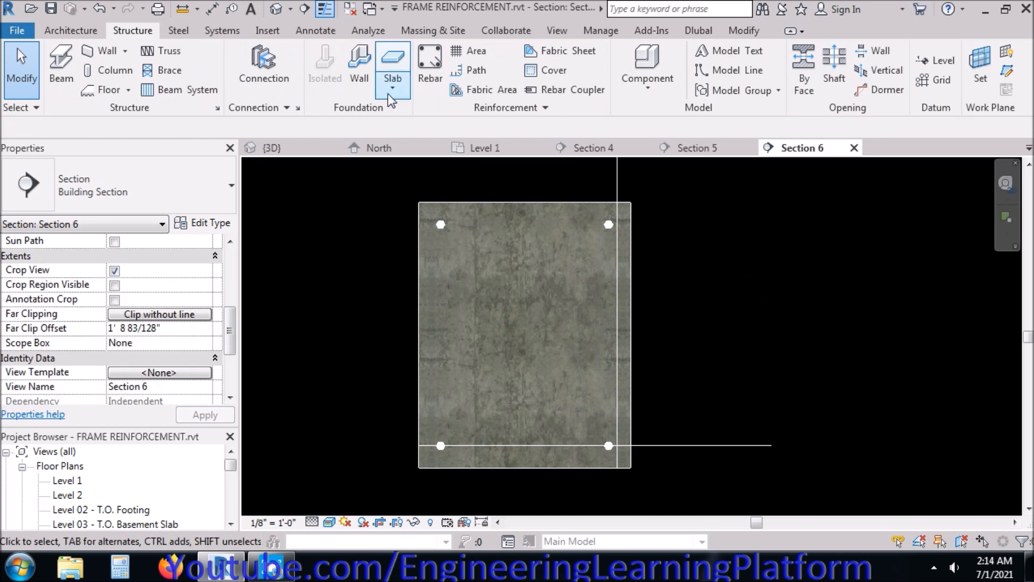
# - Place a T1 stirrup around the four longitudinal bars in the beam section, with its hooks rotated to the upper-right corner
pyautogui.click(429, 64)
pyautogui.press('space')
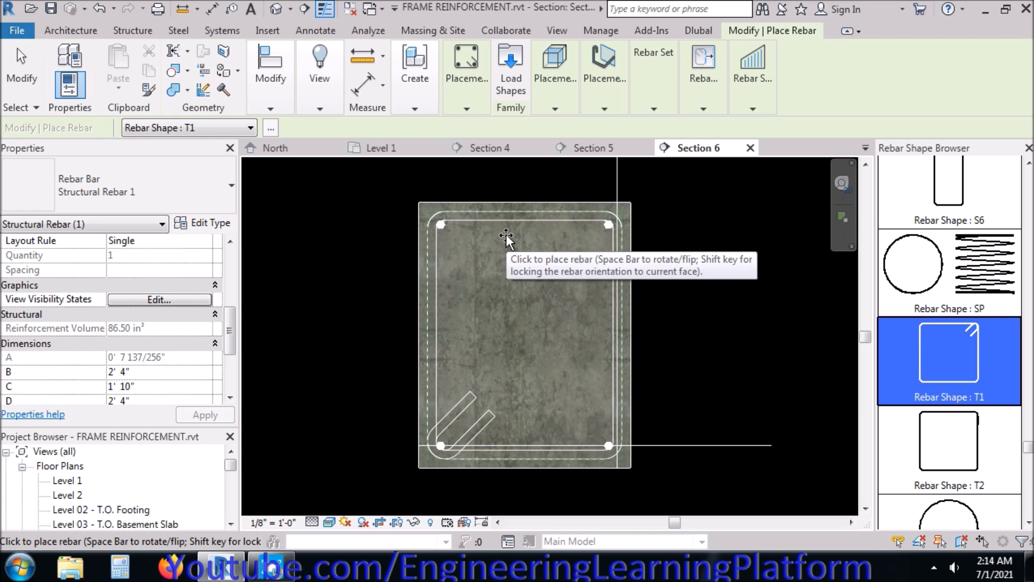
pyautogui.press('space')
pyautogui.press('space')
pyautogui.click(506, 234)
pyautogui.press('Escape')
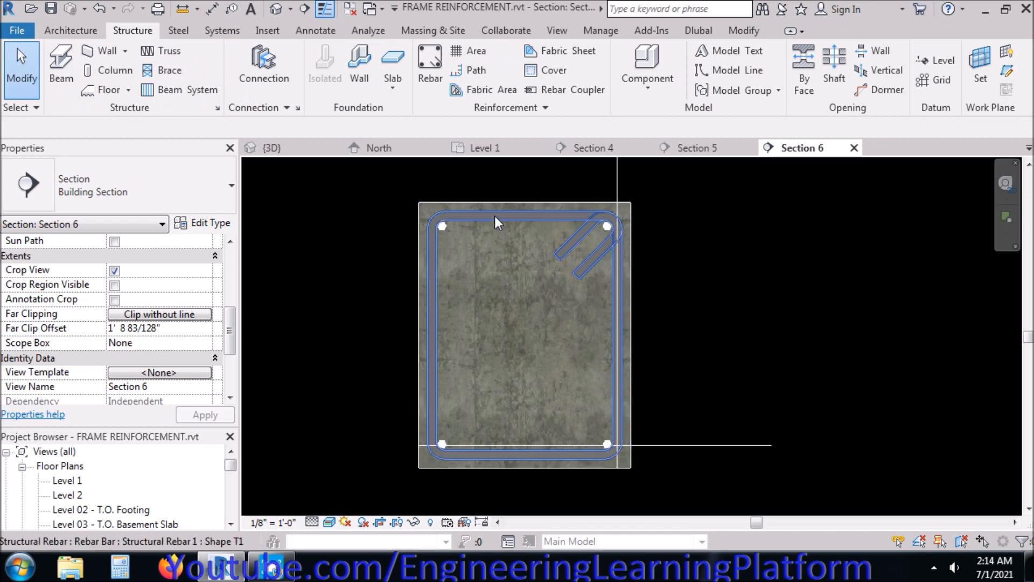
# - Duplicate the placed T1 stirrup's rebar type as Structural Rebar 3/8
pyautogui.click(495, 215)
pyautogui.click(218, 230)
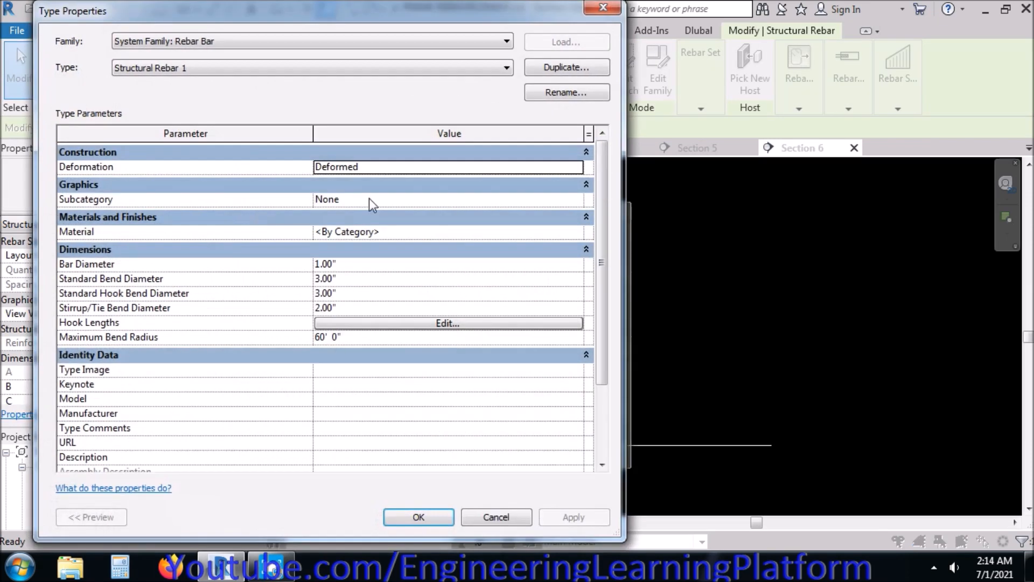
pyautogui.click(548, 69)
pyautogui.click(523, 405)
pyautogui.press('BackSpace')
pyautogui.write('3/8')
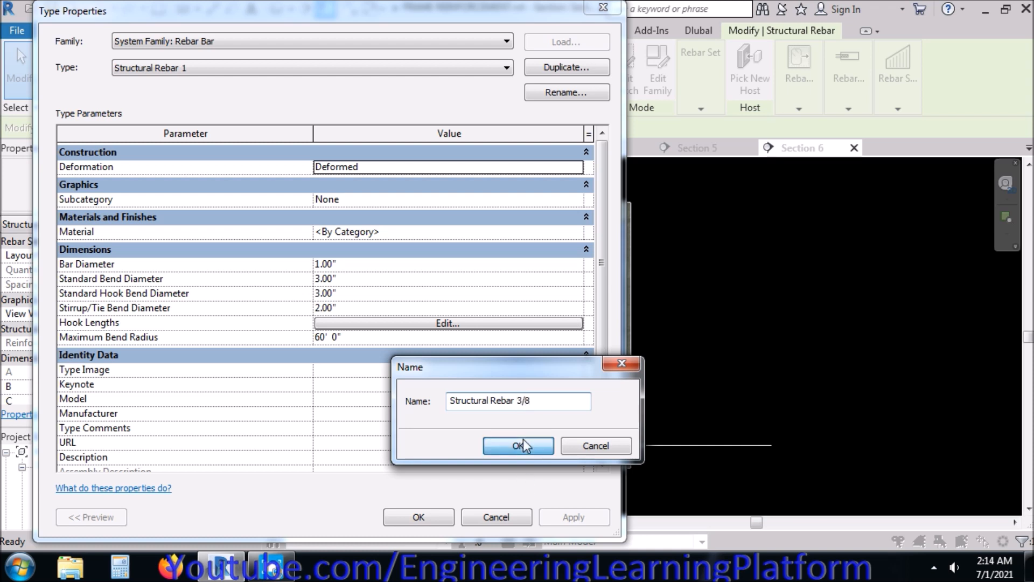
pyautogui.click(520, 446)
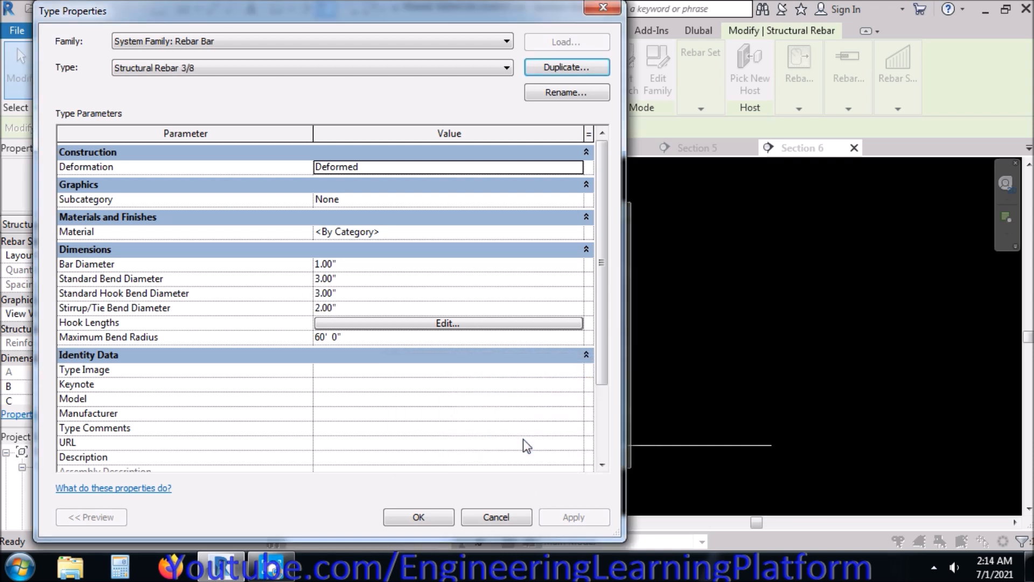
# - Set the bar diameter of the Structural Rebar 3/8 type to 3/8" and apply it to the stirrup
pyautogui.click(359, 263)
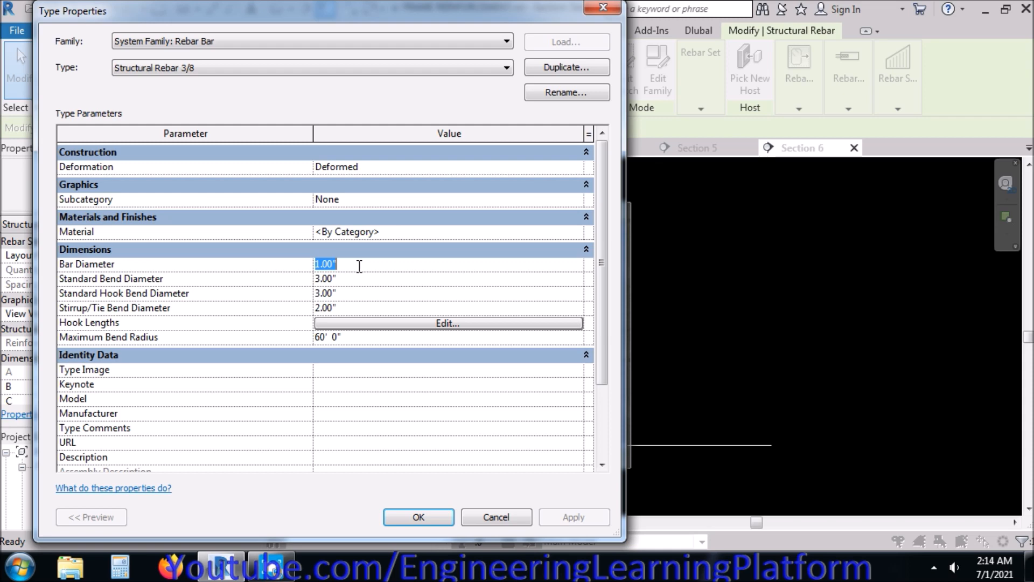
pyautogui.write('3/8')
pyautogui.click(415, 517)
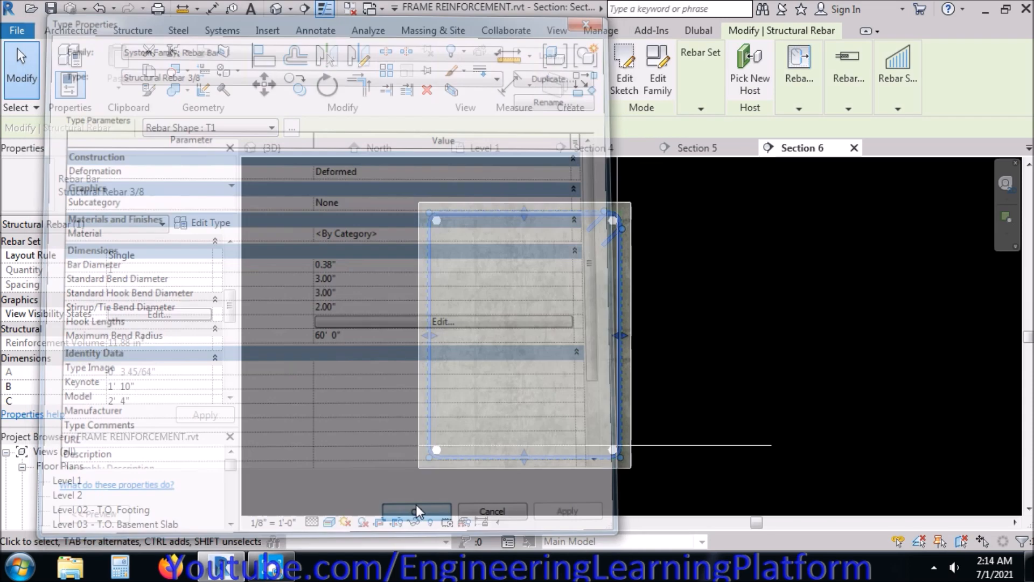
pyautogui.press('Escape')
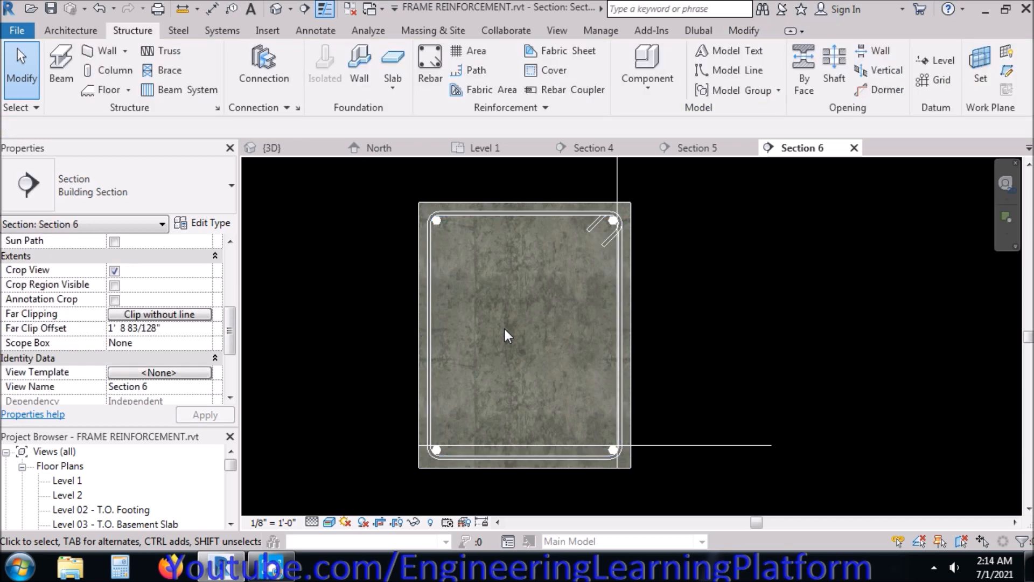
# - Set the beam stirrup to be viewed unobscured and as solid in all 3D views, and recheck its visibility states
pyautogui.scroll(1, 616, 447)
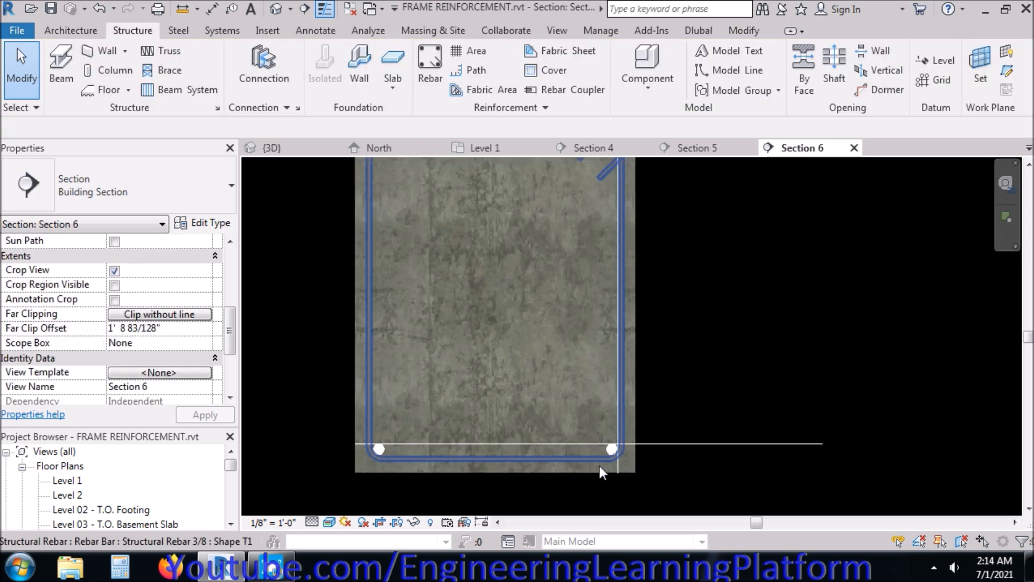
pyautogui.click(541, 454)
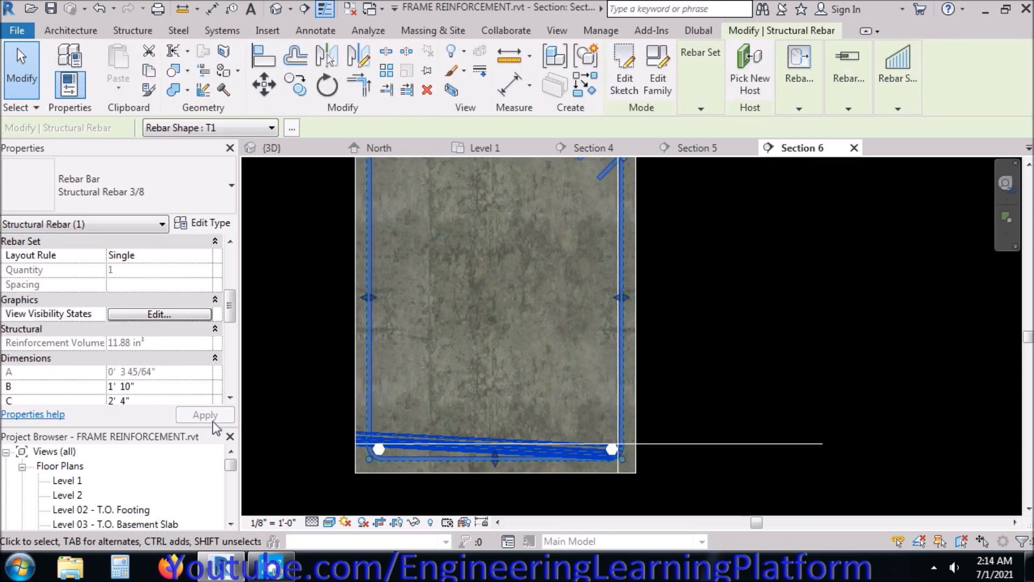
pyautogui.click(316, 420)
pyautogui.click(368, 374)
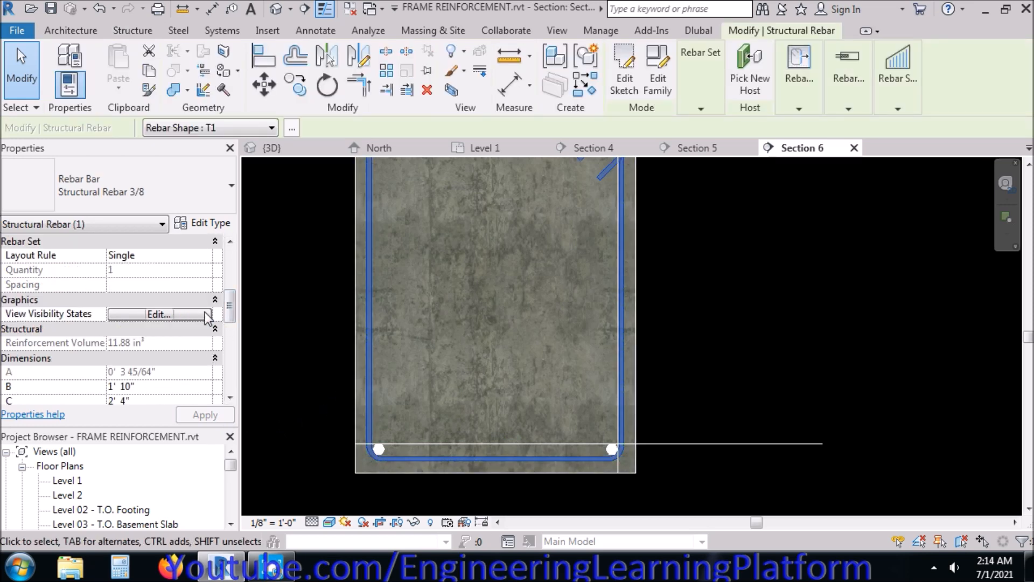
pyautogui.click(204, 312)
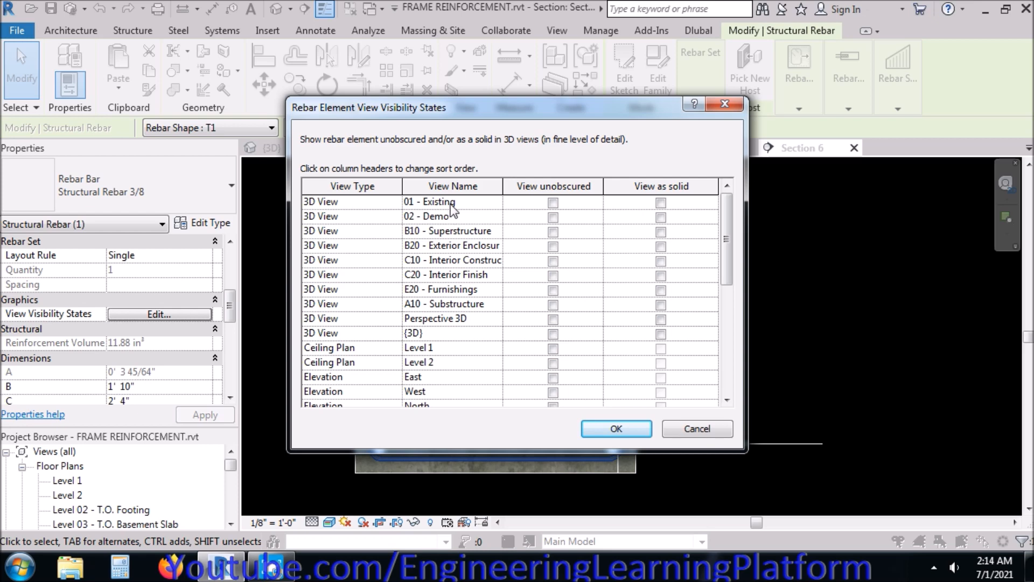
pyautogui.moveTo(451, 205); pyautogui.dragTo(467, 335)
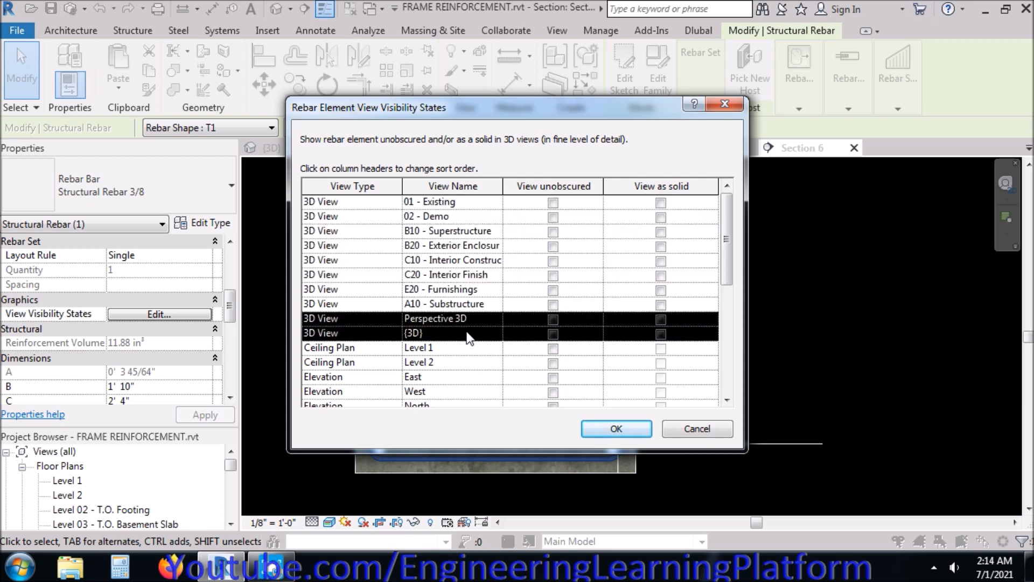
pyautogui.moveTo(458, 201); pyautogui.dragTo(462, 335)
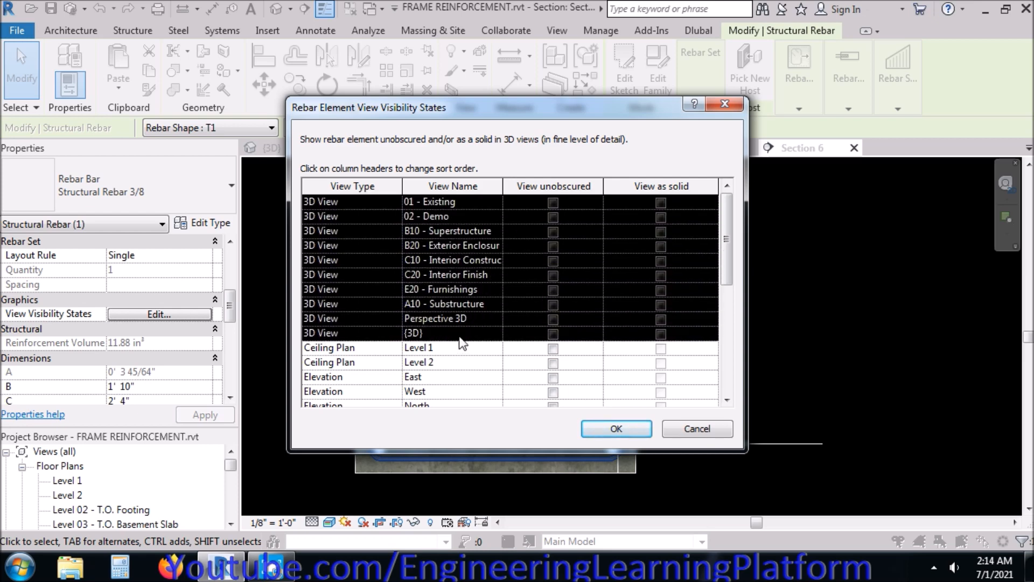
pyautogui.click(553, 334)
pyautogui.click(662, 334)
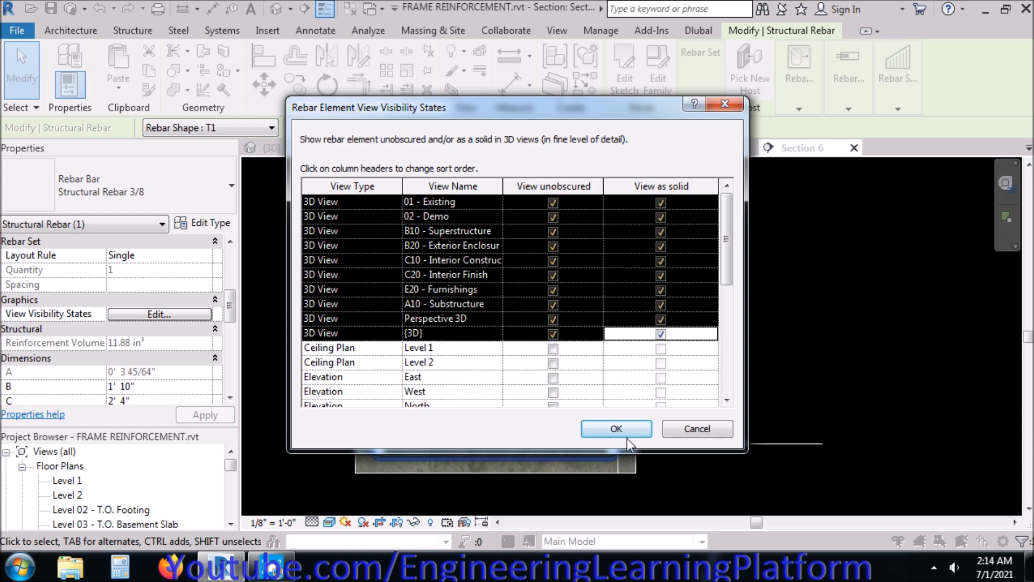
pyautogui.click(616, 428)
pyautogui.click(319, 381)
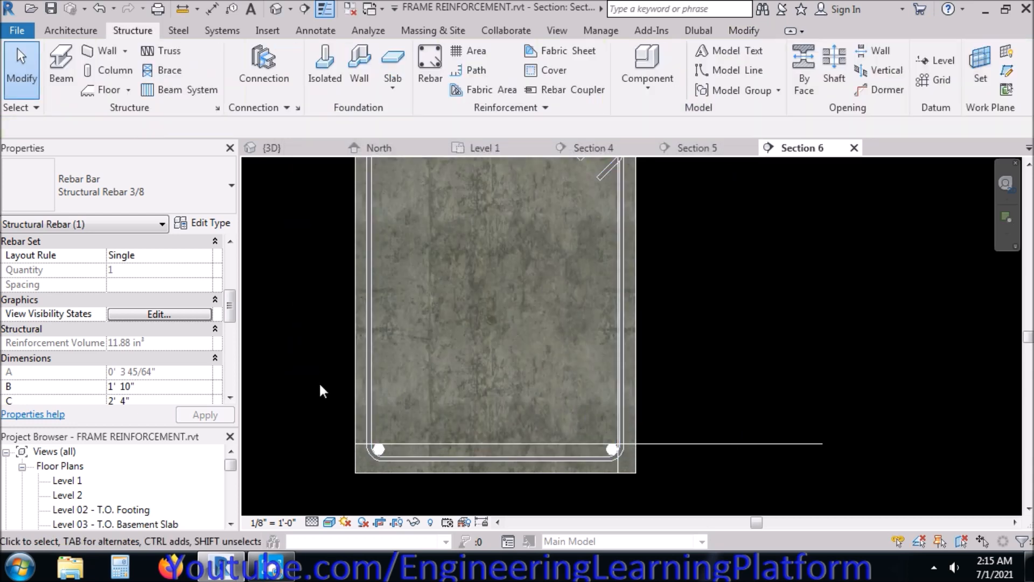
pyautogui.click(378, 373)
pyautogui.click(189, 314)
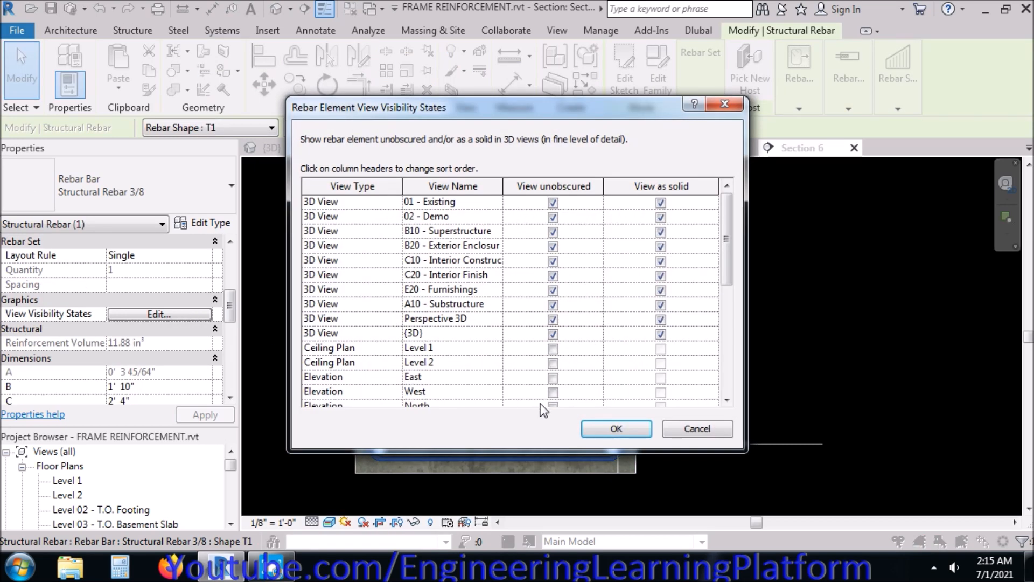
pyautogui.click(616, 429)
# - Set the stirrup/tie bend diameter of the Structural Rebar 3/8 type to 1.00"
pyautogui.scroll(-2, 781, 443)
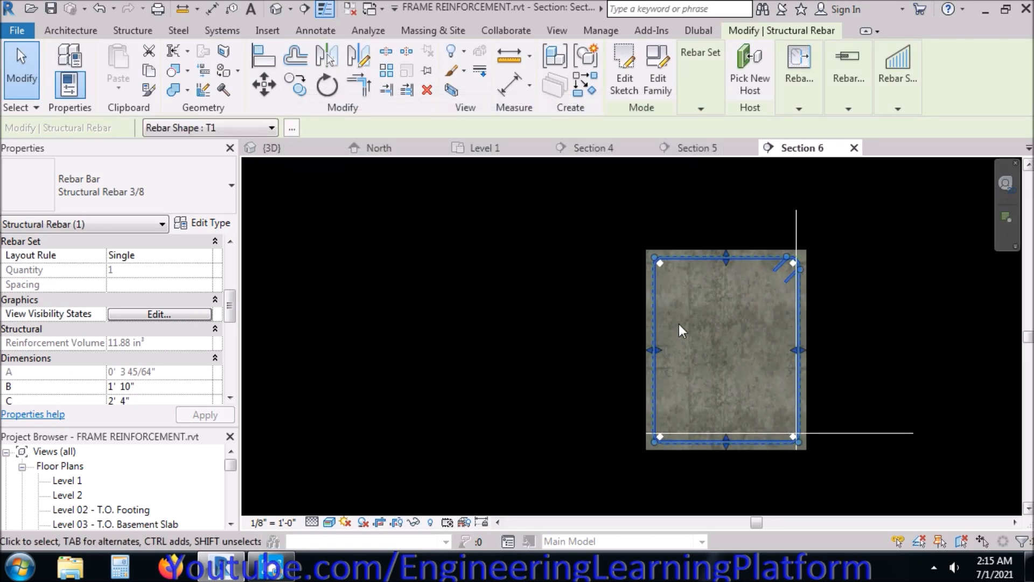
pyautogui.scroll(3, 583, 318)
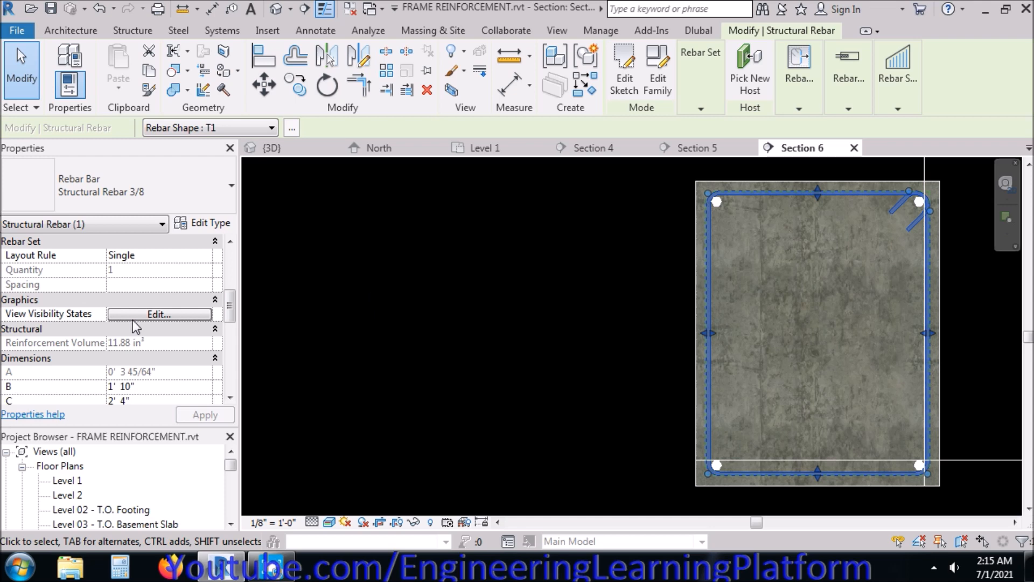
pyautogui.scroll(4, 220, 237)
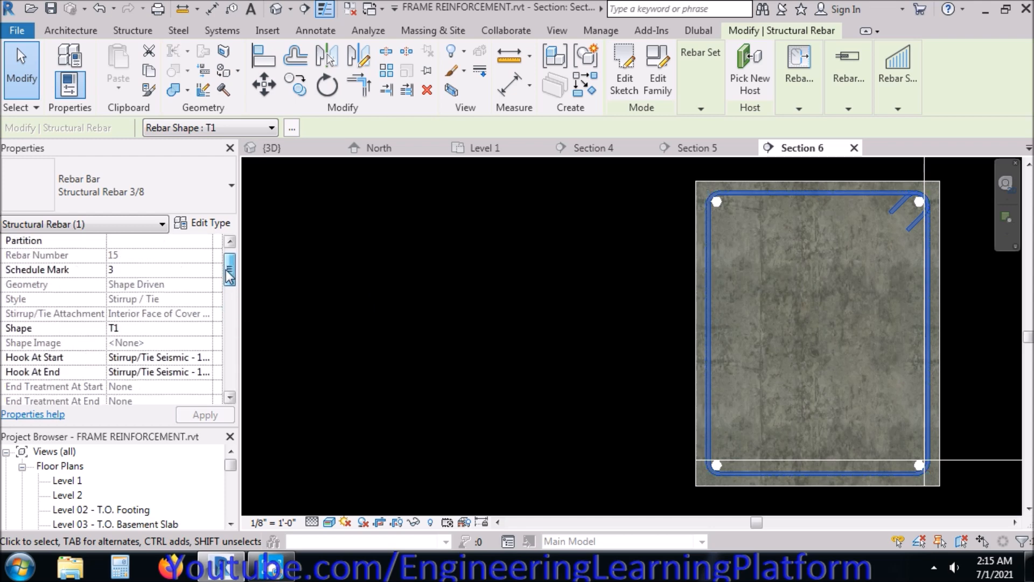
pyautogui.click(216, 229)
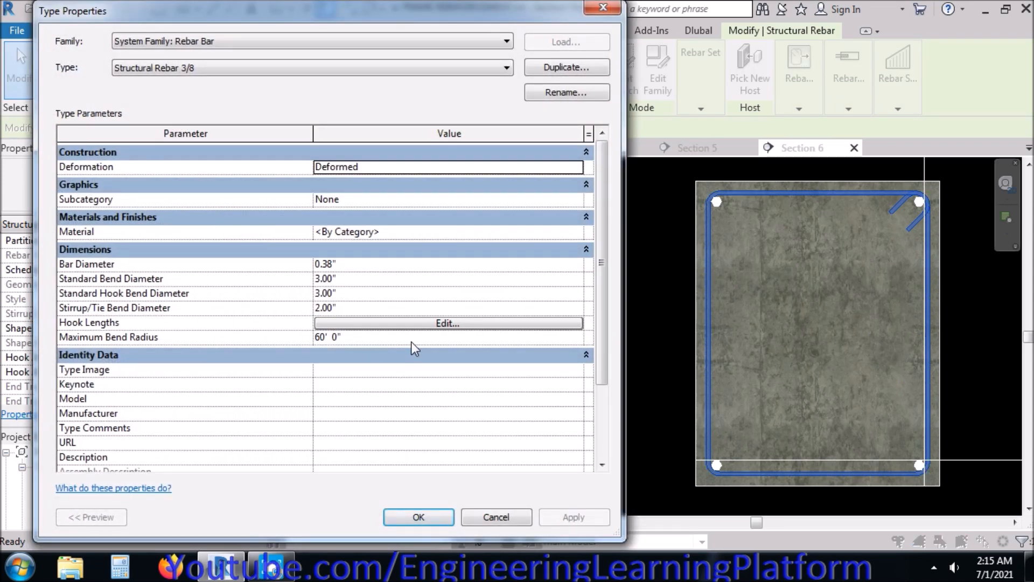
pyautogui.click(321, 279)
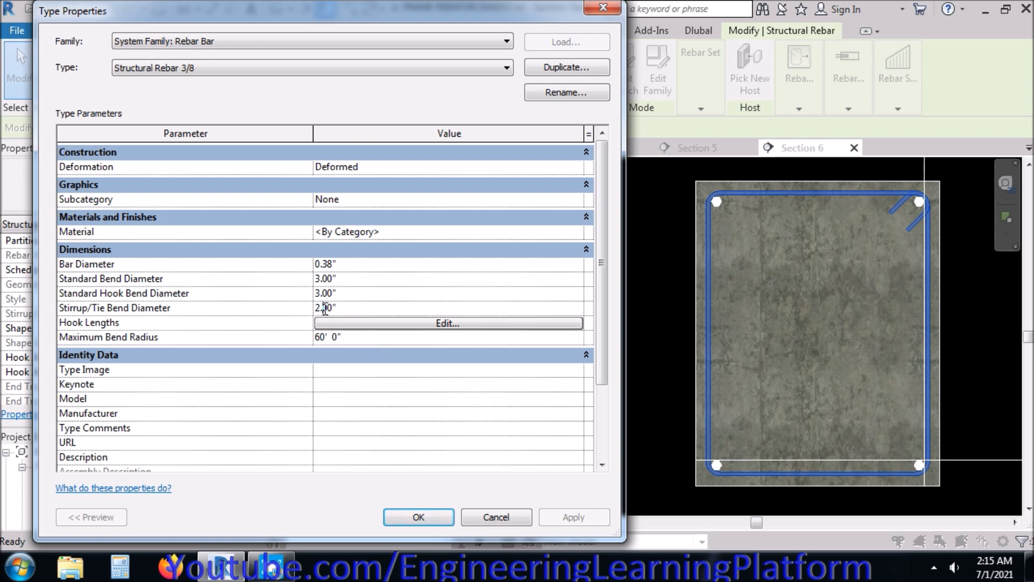
pyautogui.press('BackSpace')
pyautogui.press('BackSpace')
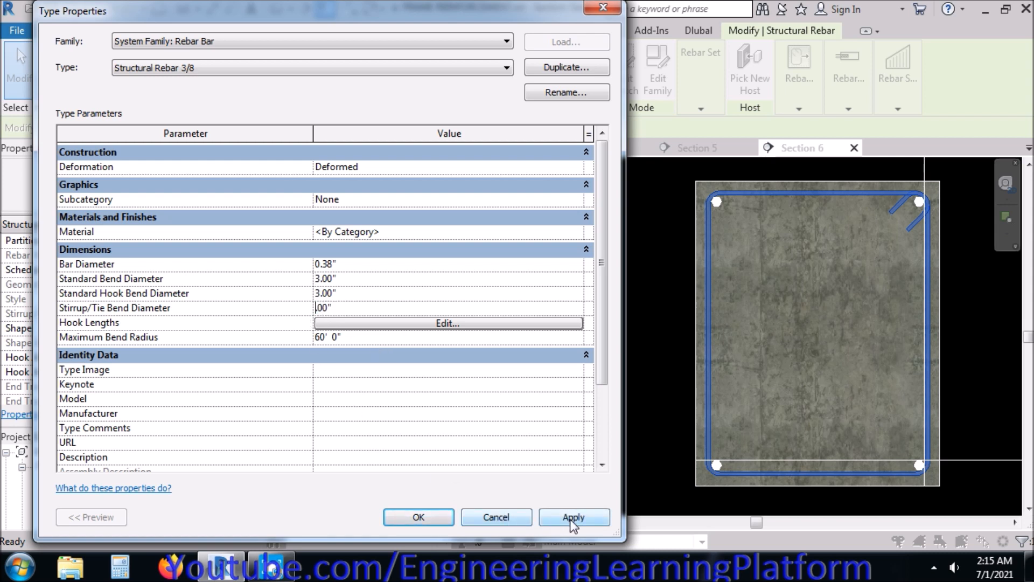
pyautogui.click(572, 518)
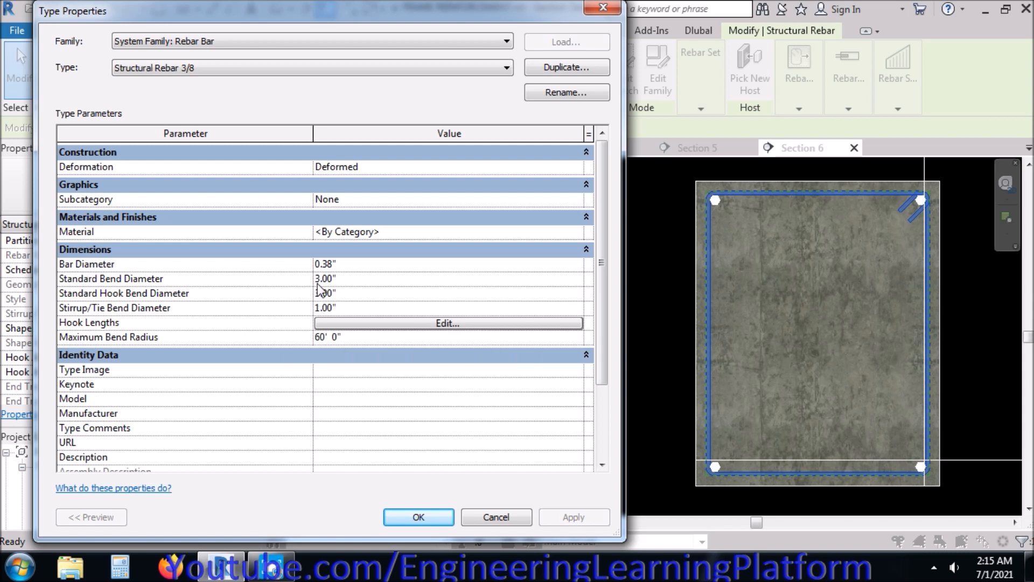
# - Set the standard bend diameter and standard hook bend diameter of the Structural Rebar 3/8 type to 2.00"
pyautogui.click(319, 281)
pyautogui.click(320, 292)
pyautogui.press('Return')
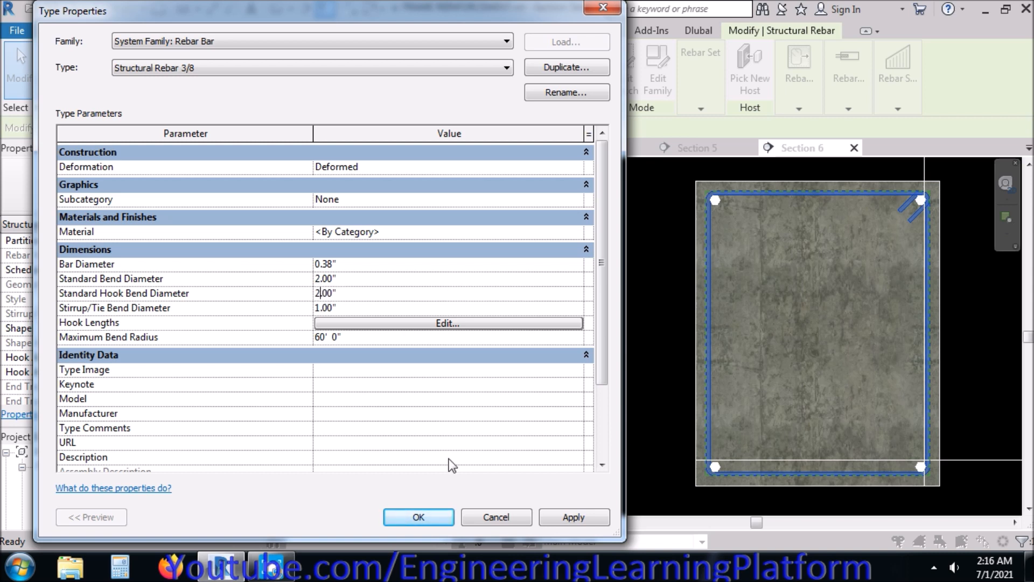
pyautogui.click(564, 513)
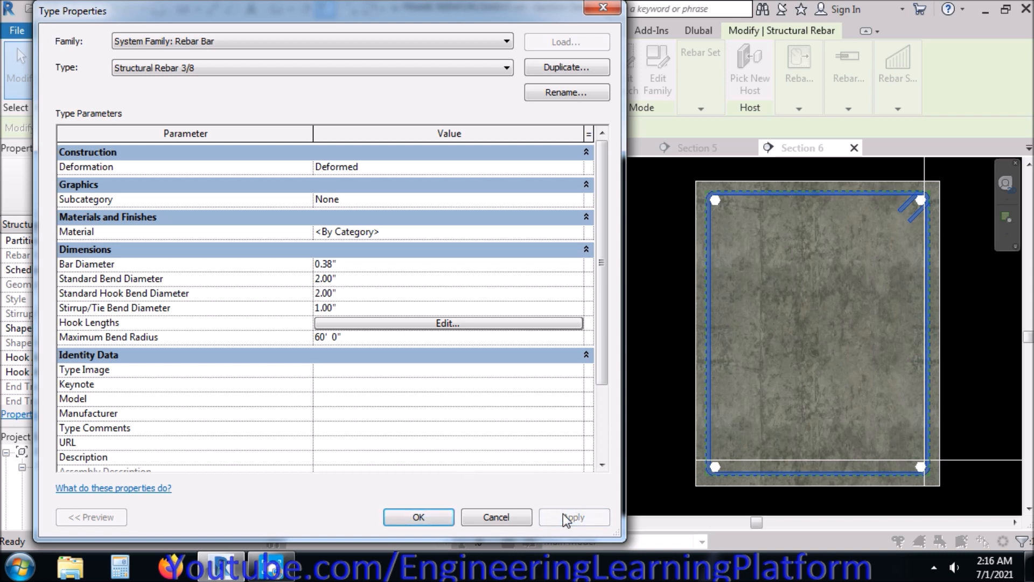
pyautogui.click(419, 517)
pyautogui.click(617, 269)
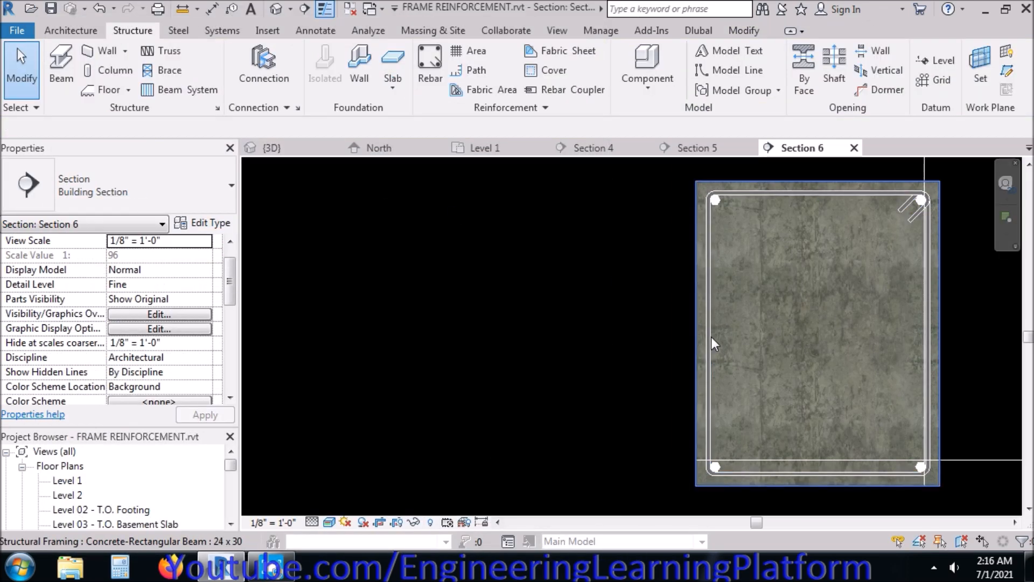
# - Switch to the {3D} view and show the frame from the front at the beam's right end
pyautogui.click(273, 147)
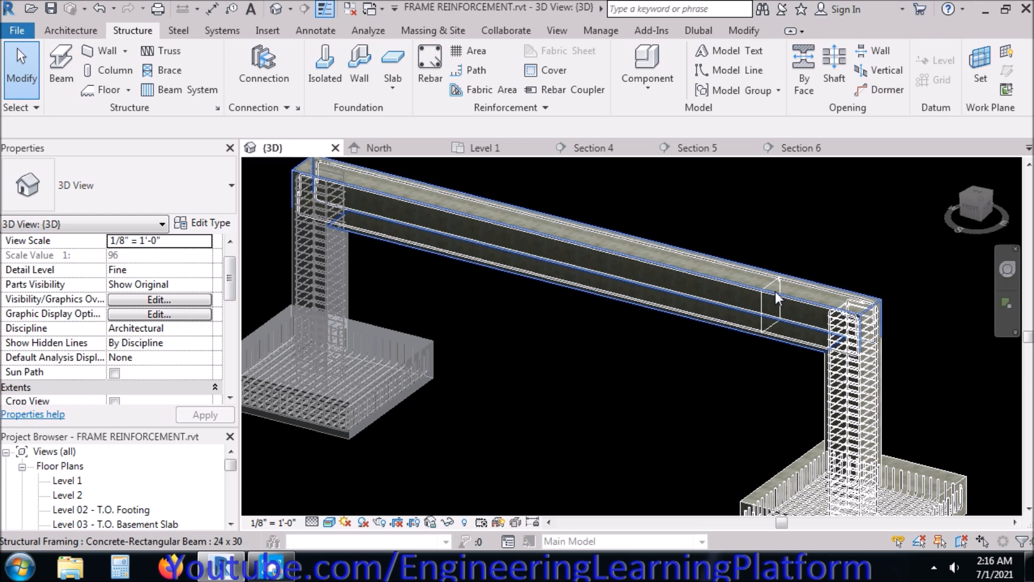
pyautogui.scroll(2, 773, 293)
pyautogui.scroll(-3, 791, 303)
pyautogui.click(962, 228)
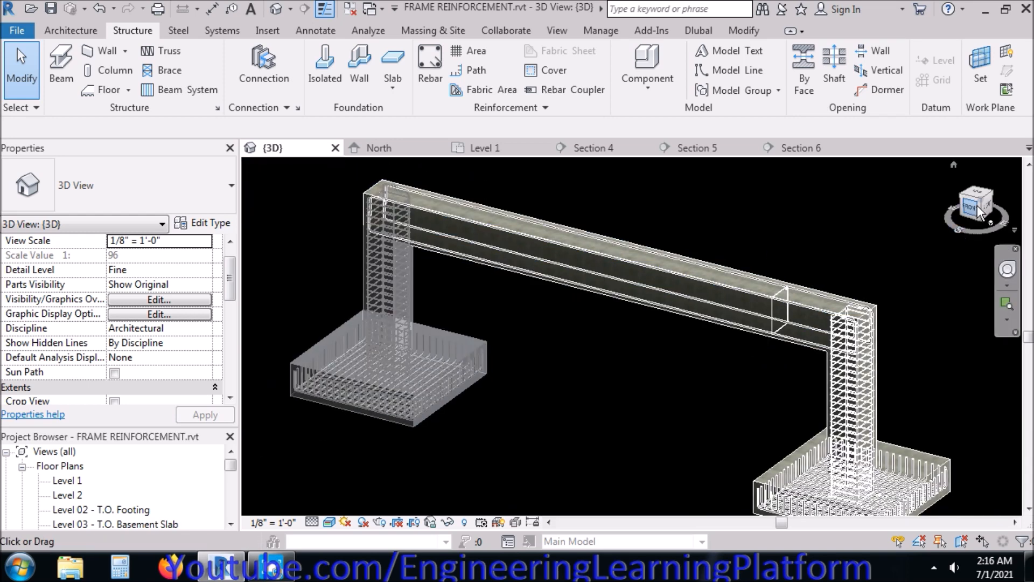
pyautogui.scroll(4, 734, 293)
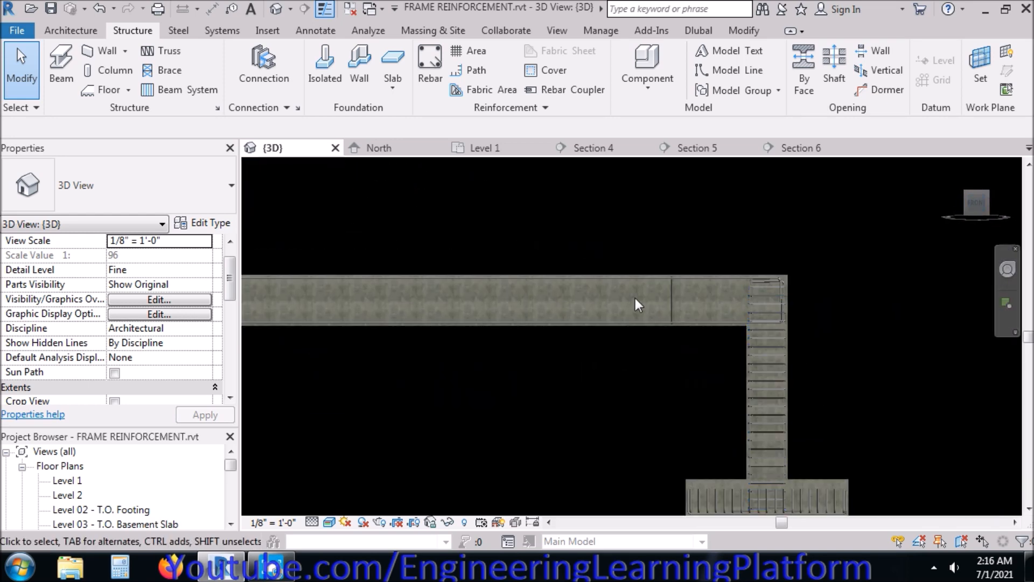
# - Move the stirrup horizontally along the beam to the inner face of the right column, with the movement constrained
pyautogui.click(712, 339)
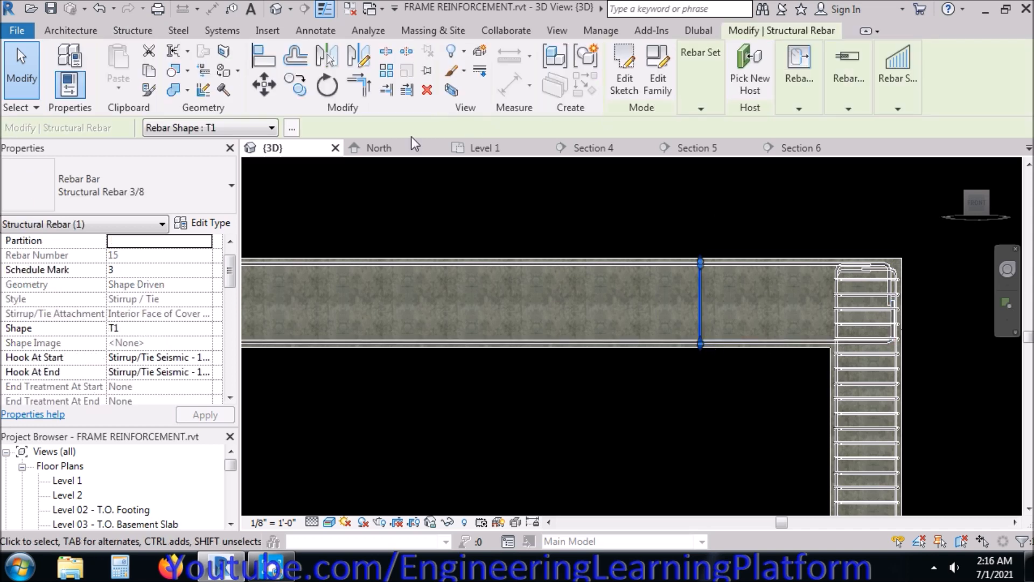
pyautogui.click(264, 83)
pyautogui.scroll(2, 766, 331)
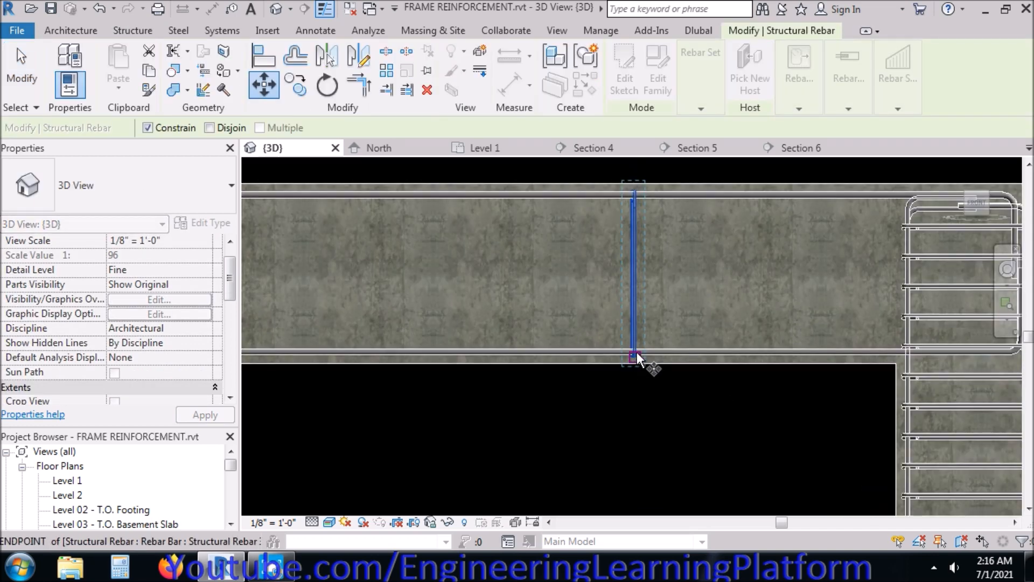
pyautogui.scroll(3, 633, 349)
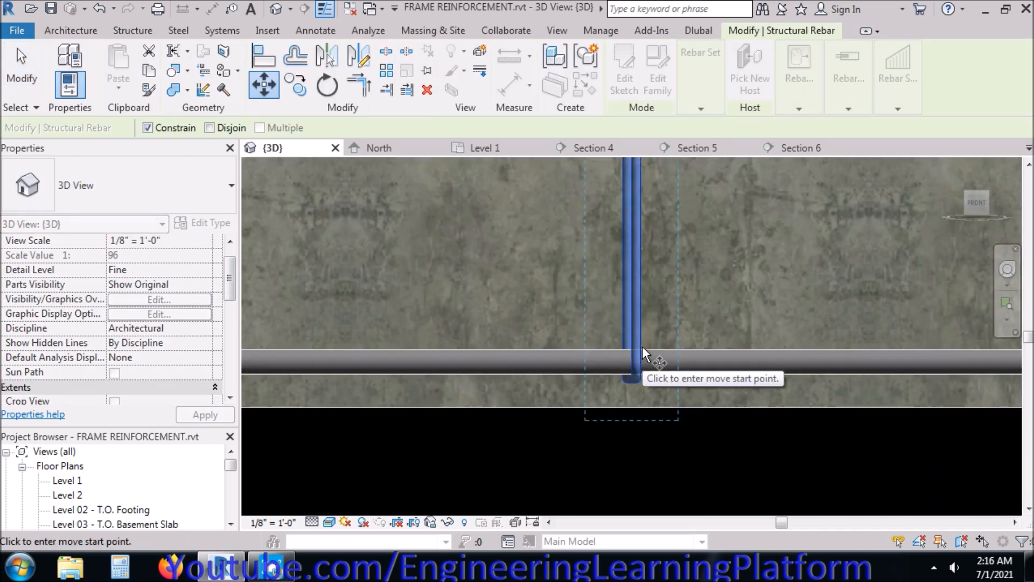
pyautogui.click(639, 348)
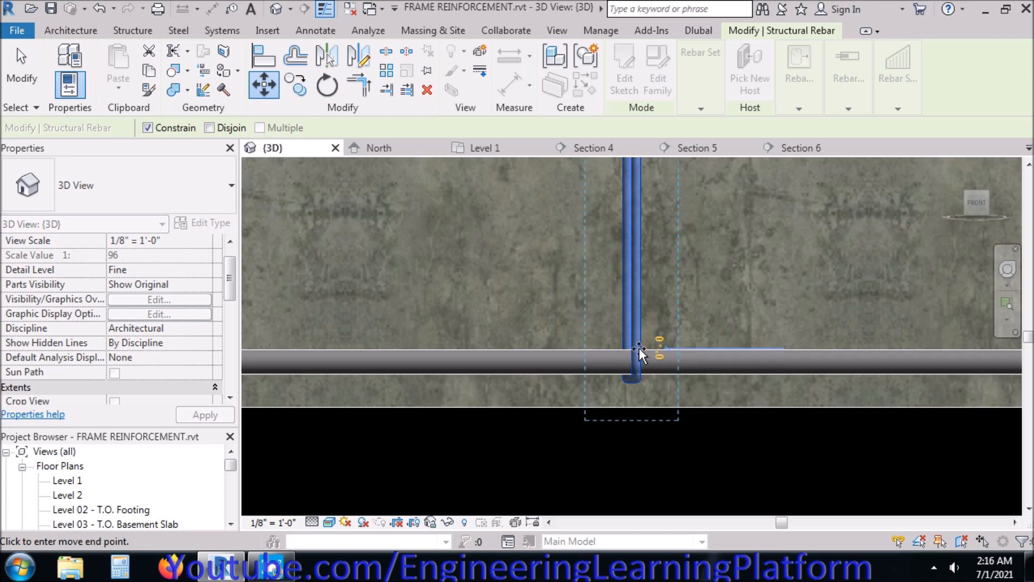
pyautogui.scroll(-2, 654, 344)
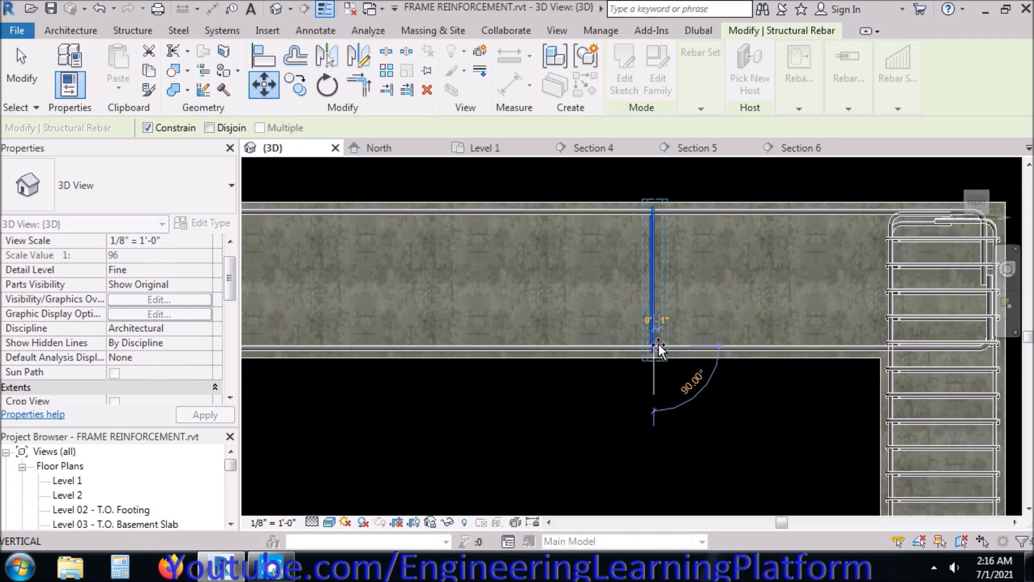
pyautogui.scroll(4, 890, 347)
pyautogui.scroll(2, 882, 349)
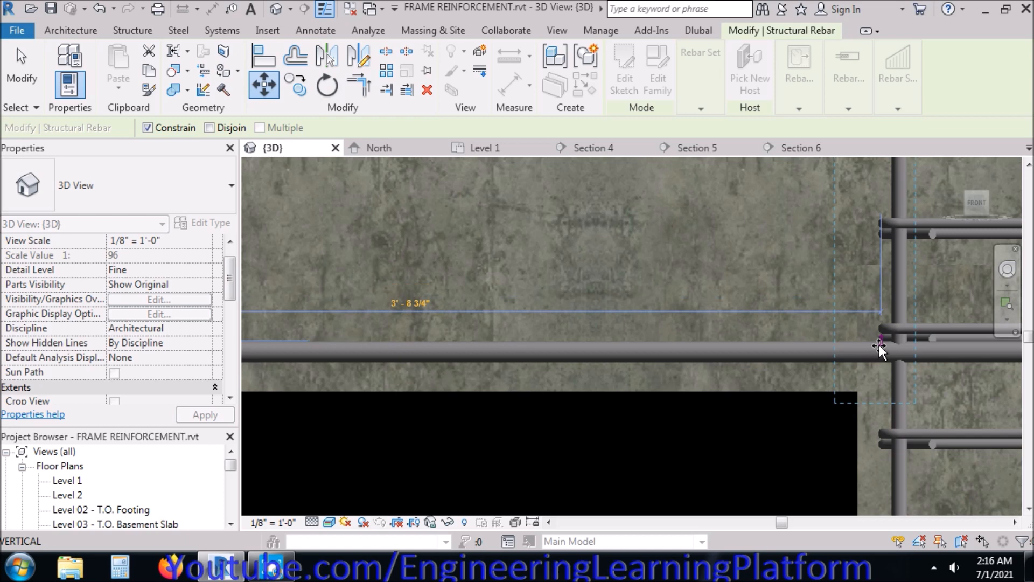
pyautogui.click(853, 349)
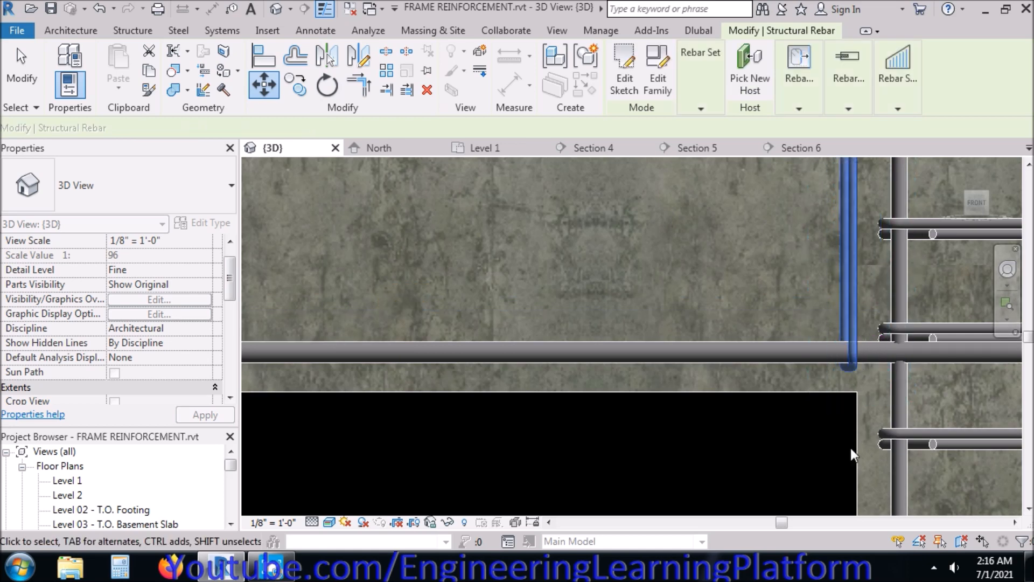
# - Move the stirrup 2" horizontally away from the right column's inner face toward the beam's midspan
pyautogui.press('Escape')
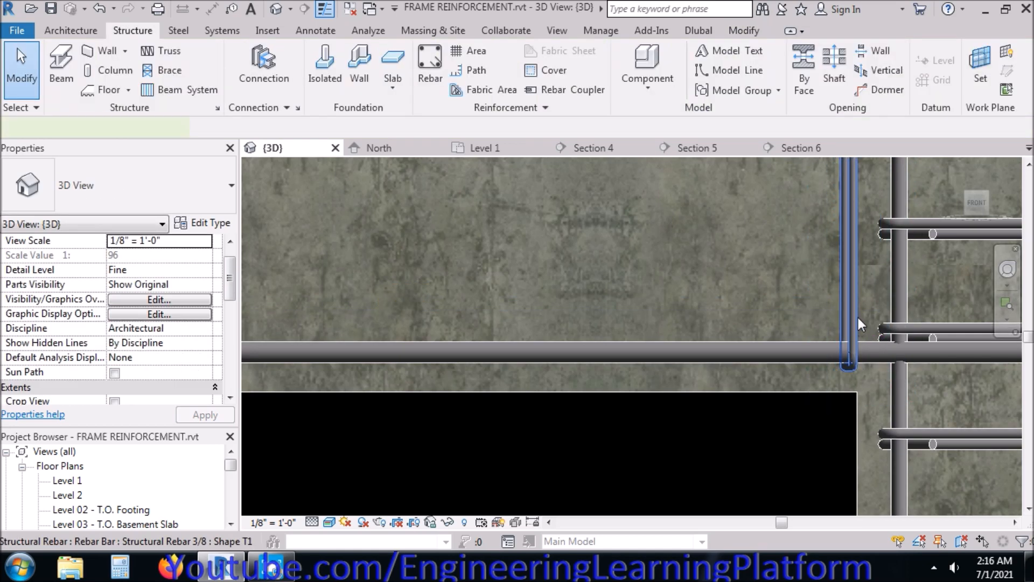
pyautogui.click(858, 318)
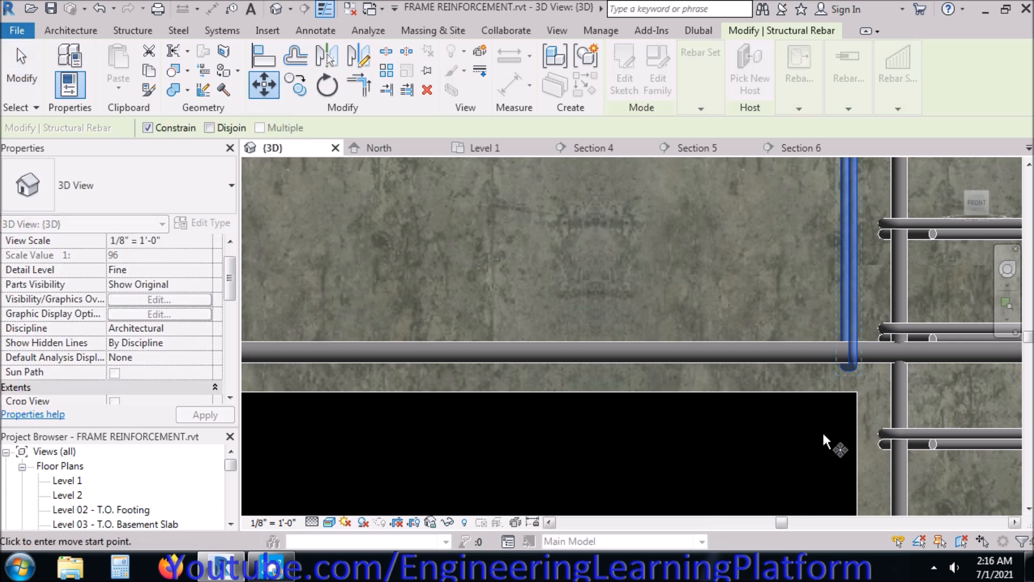
pyautogui.click(856, 391)
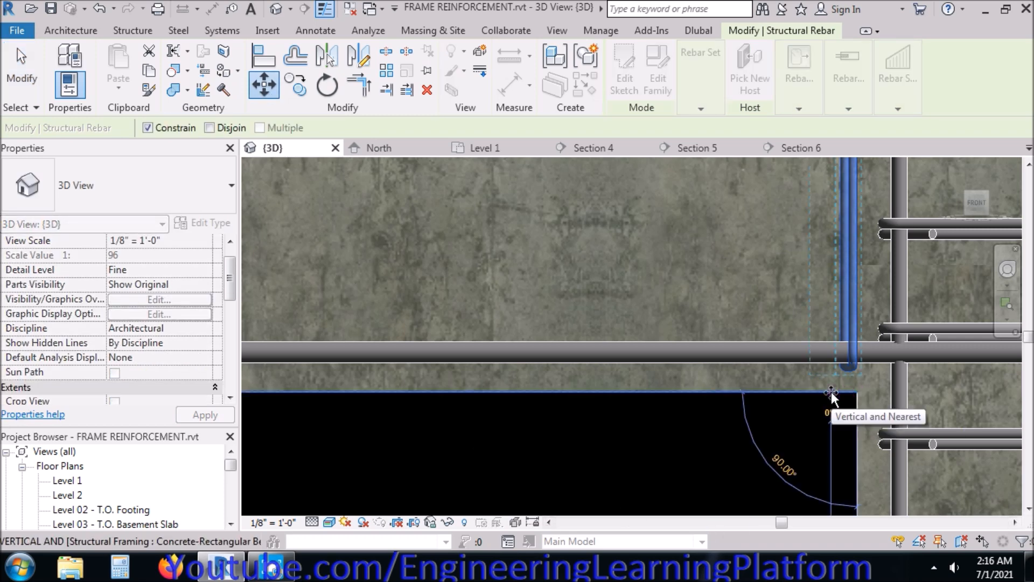
pyautogui.write('2"')
pyautogui.press('Return')
pyautogui.click(801, 442)
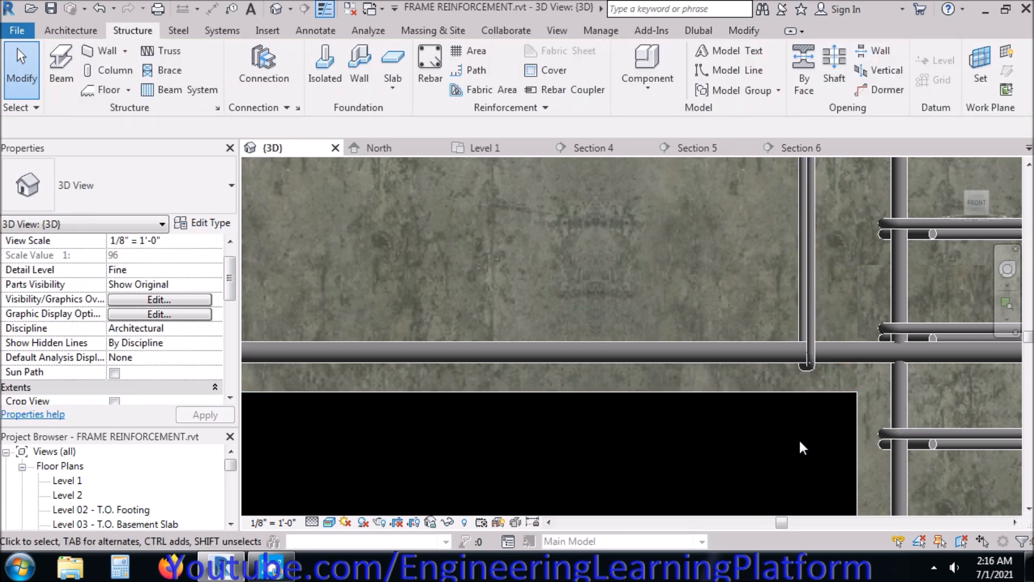
# - Change the rebar set layout of the stirrup beside the right column to Number with Spacing
pyautogui.scroll(-7, 814, 422)
pyautogui.moveTo(753, 452); pyautogui.dragTo(812, 374, button='middle')
pyautogui.click(867, 308)
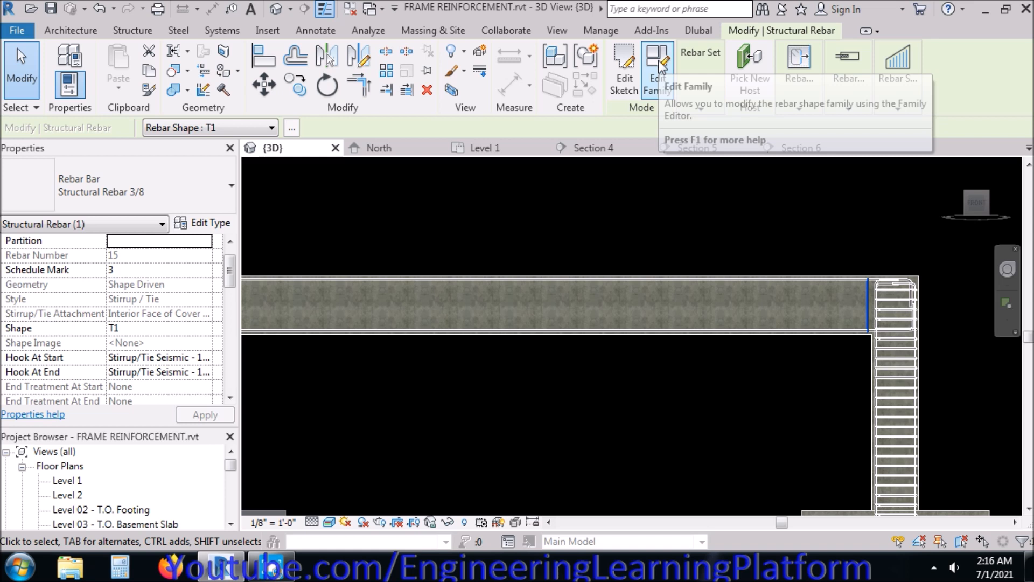
pyautogui.click(801, 105)
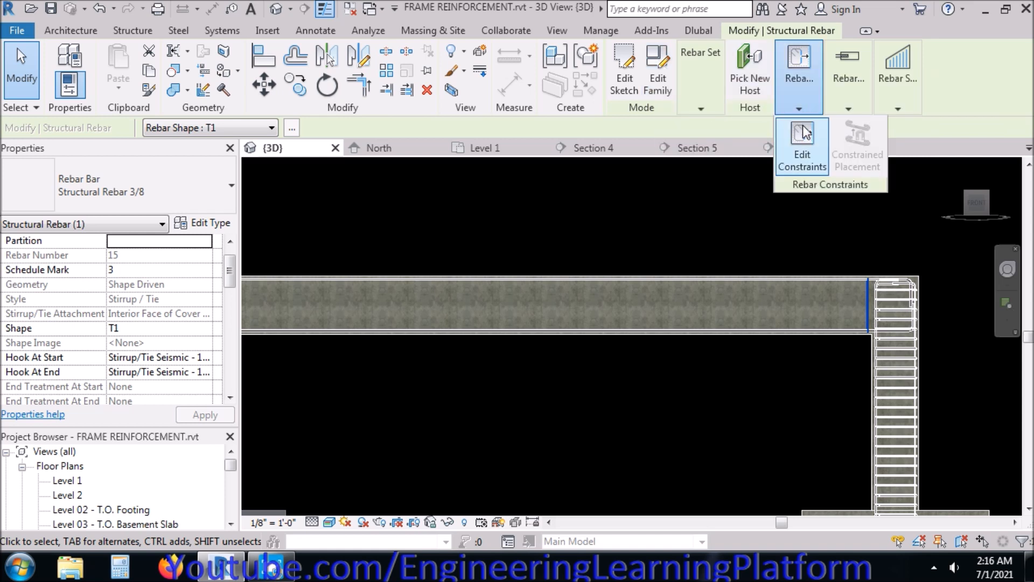
pyautogui.click(700, 102)
pyautogui.click(741, 127)
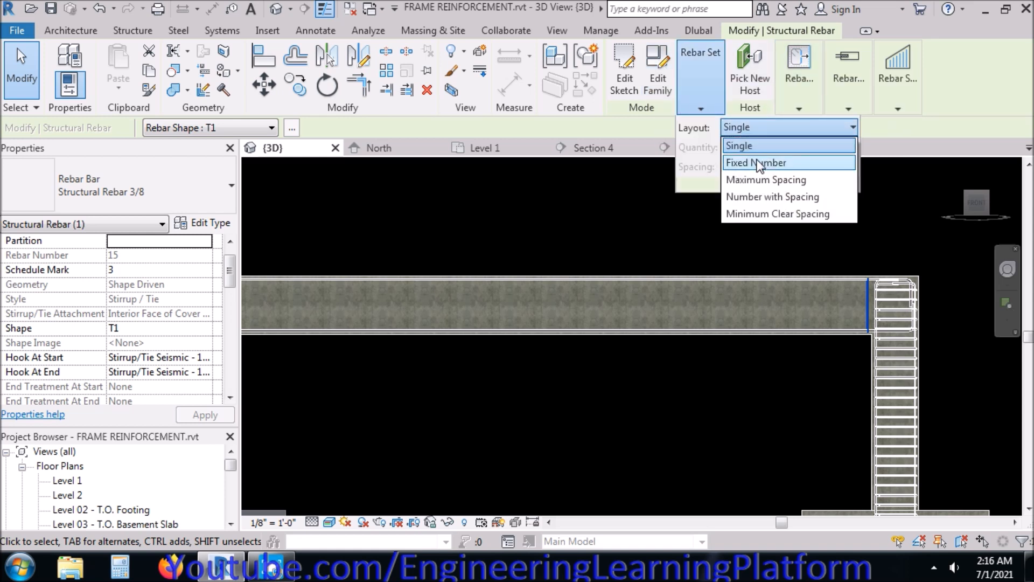
pyautogui.click(756, 195)
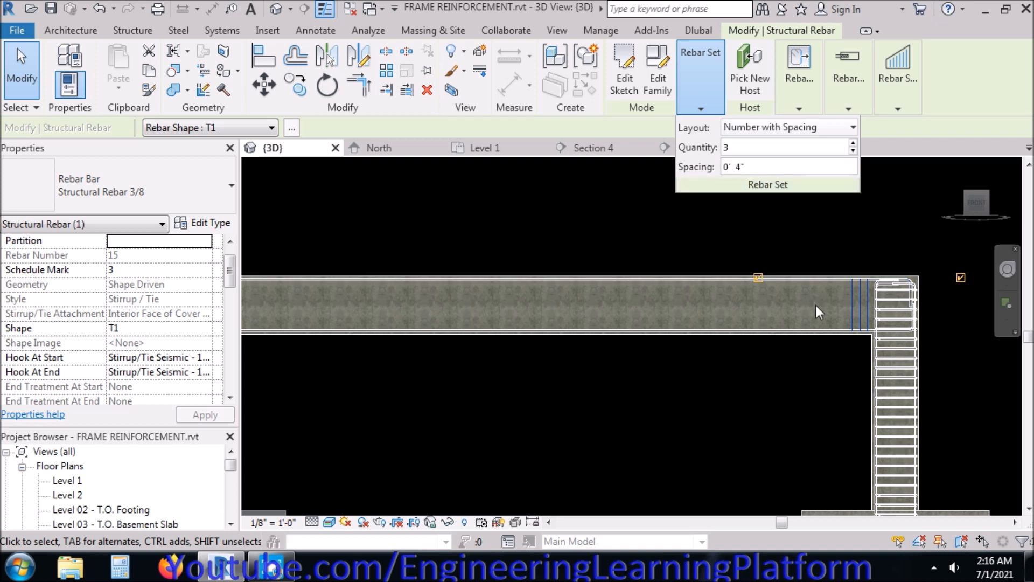
# - Set the quantity of the stirrup set at the right column to 15, then raise it to 30
pyautogui.click(702, 108)
pyautogui.click(754, 167)
pyautogui.click(754, 166)
pyautogui.click(741, 148)
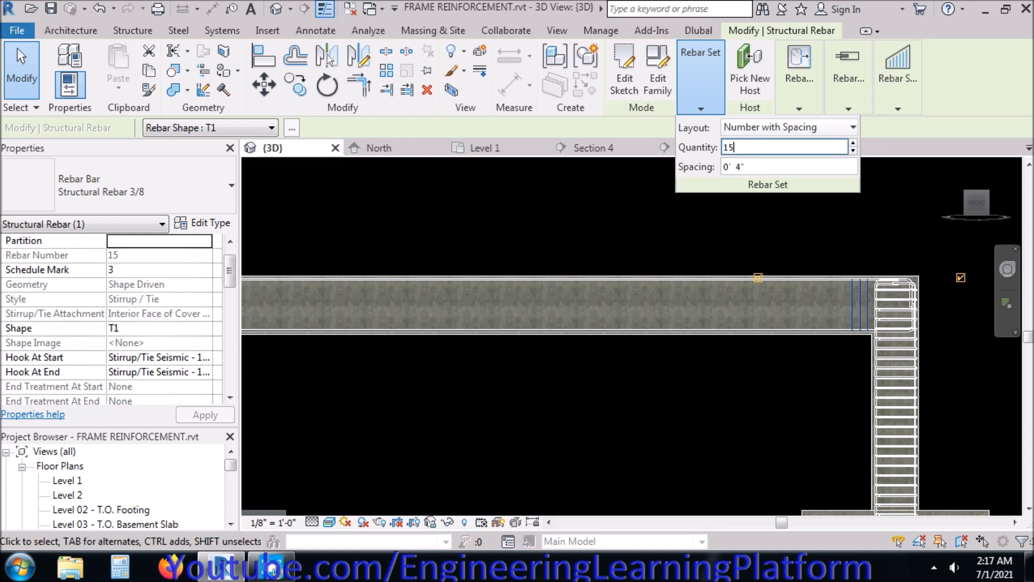
pyautogui.press('Return')
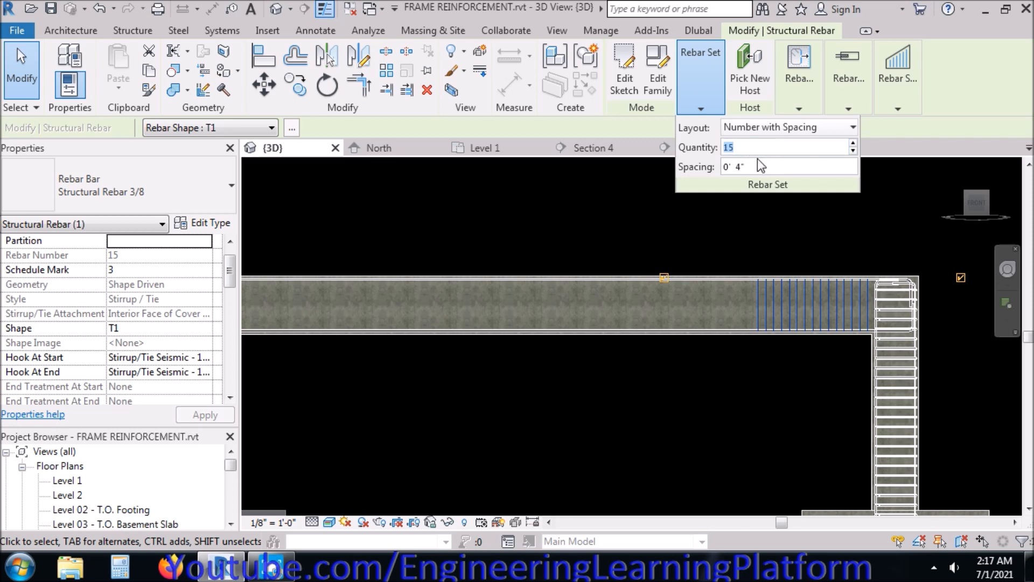
pyautogui.write('30')
pyautogui.press('Return')
pyautogui.click(830, 438)
# - Switch to the Section 4 view and show the whole frame in elevation
pyautogui.scroll(-2, 845, 408)
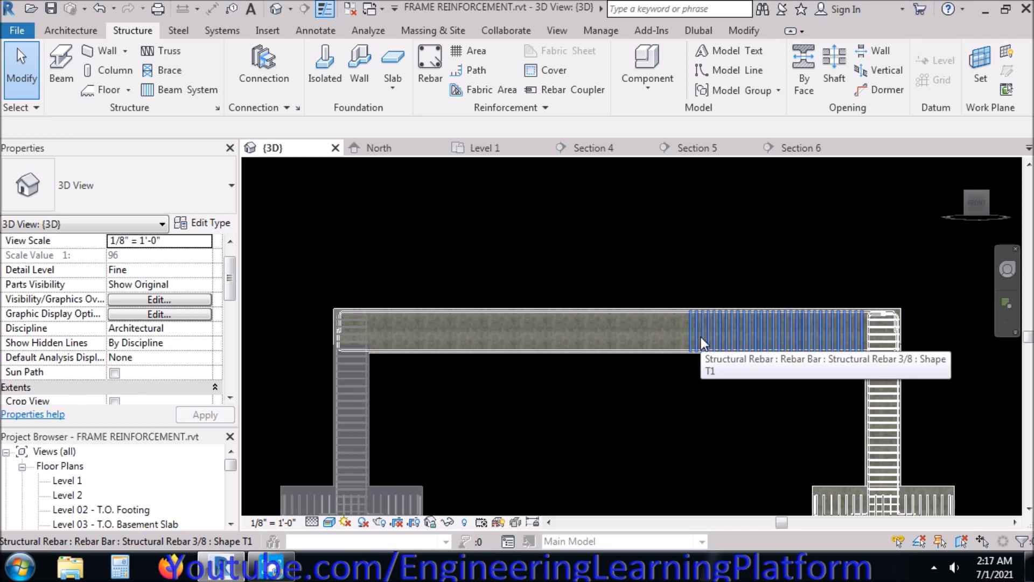
pyautogui.click(406, 148)
pyautogui.click(469, 152)
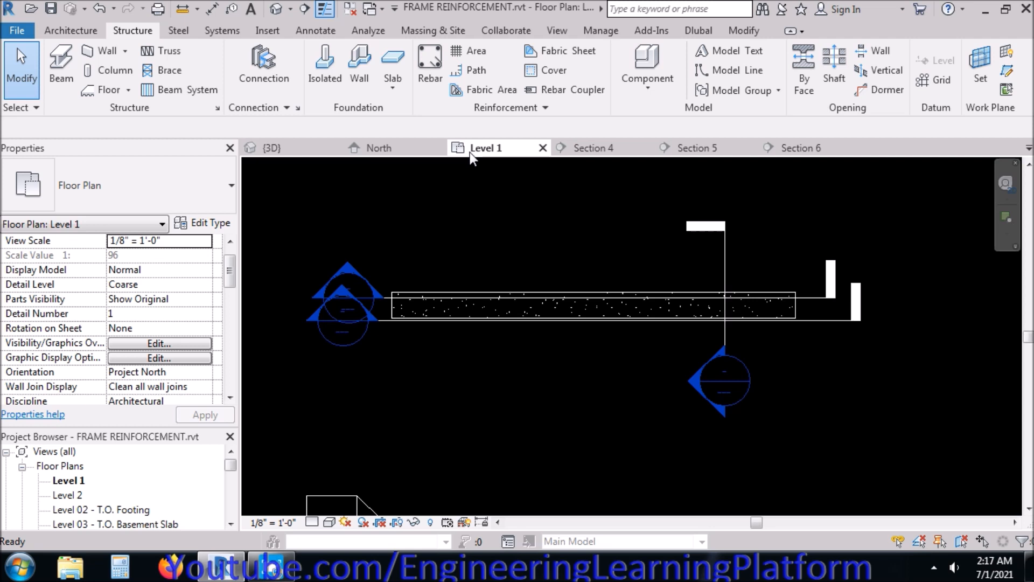
pyautogui.click(587, 154)
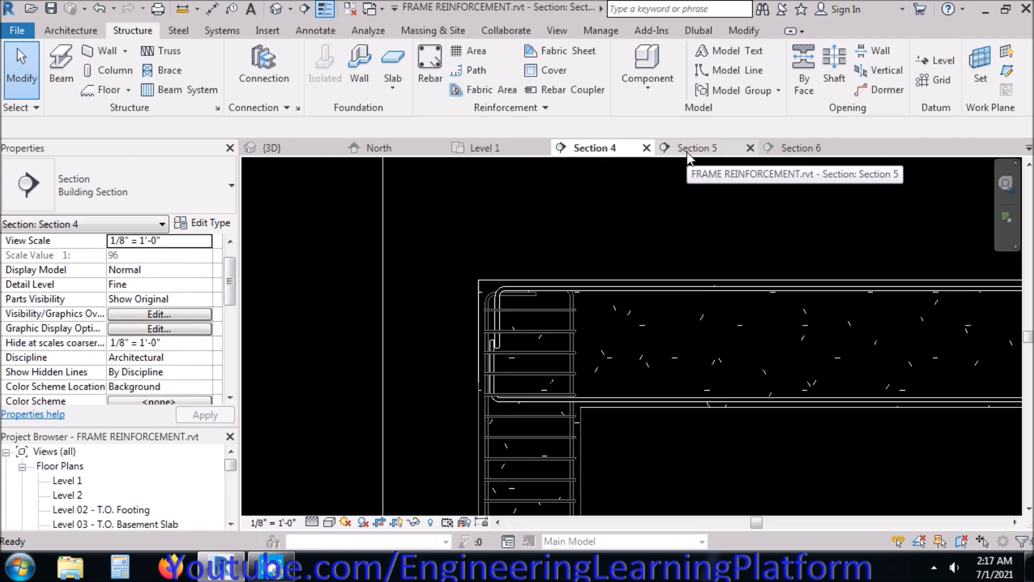
pyautogui.scroll(-1, 347, 261)
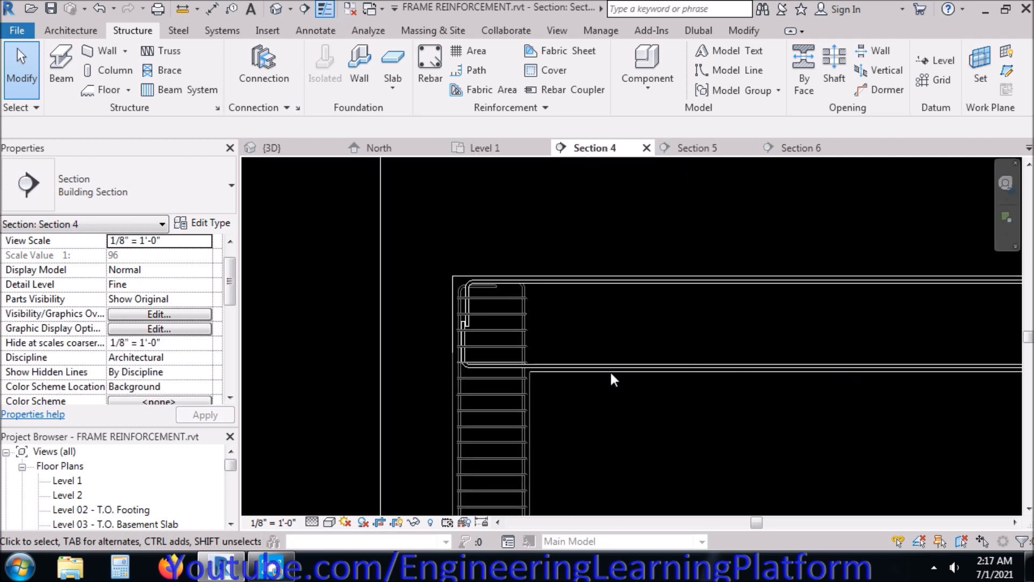
pyautogui.scroll(-2, 409, 385)
pyautogui.moveTo(474, 332); pyautogui.dragTo(537, 341, button='middle')
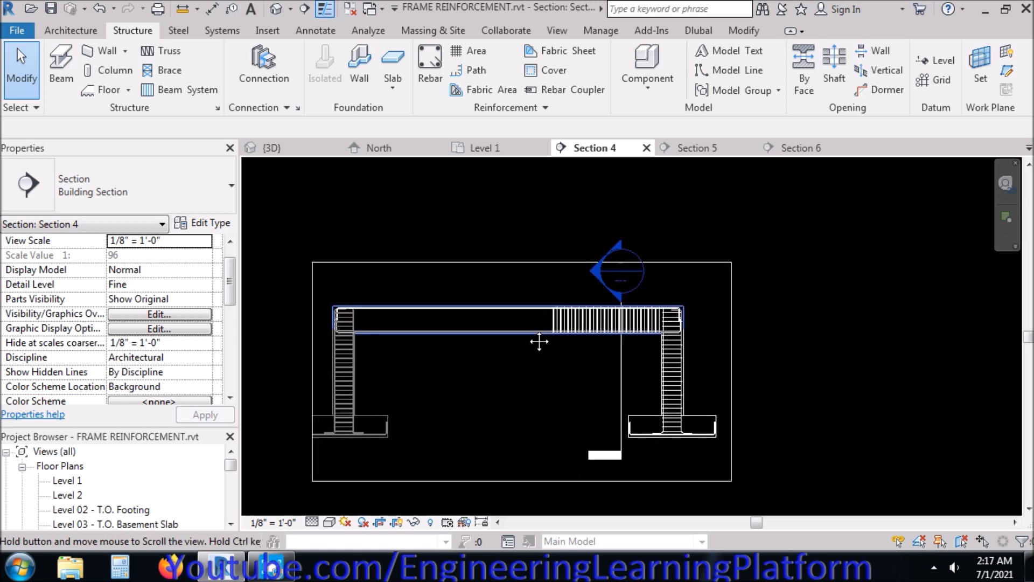
# - Measure the length of the stirrup zone between its first and last stirrups with an aligned dimension, without placing it
pyautogui.click(211, 8)
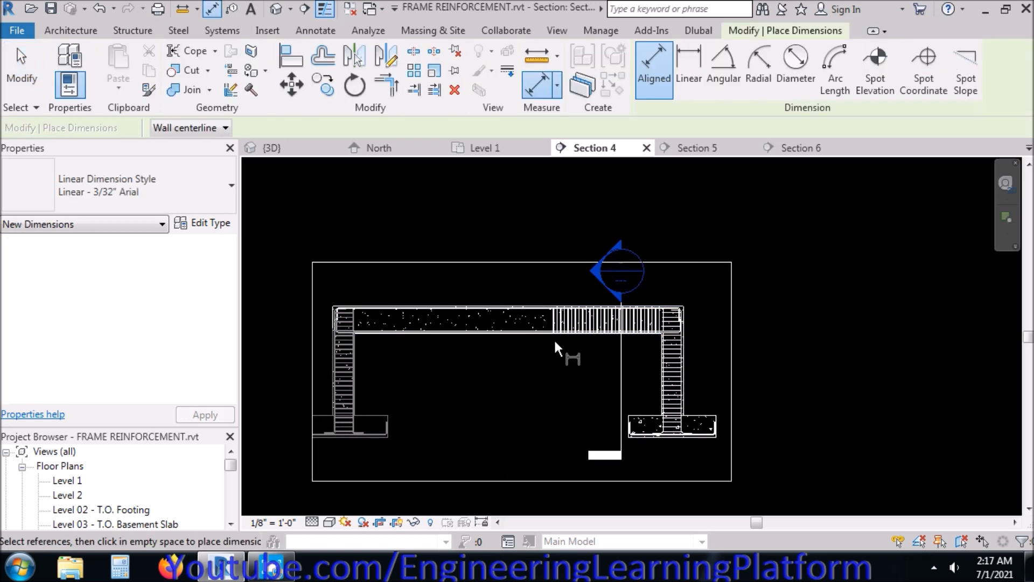
pyautogui.scroll(3, 553, 314)
pyautogui.scroll(3, 554, 315)
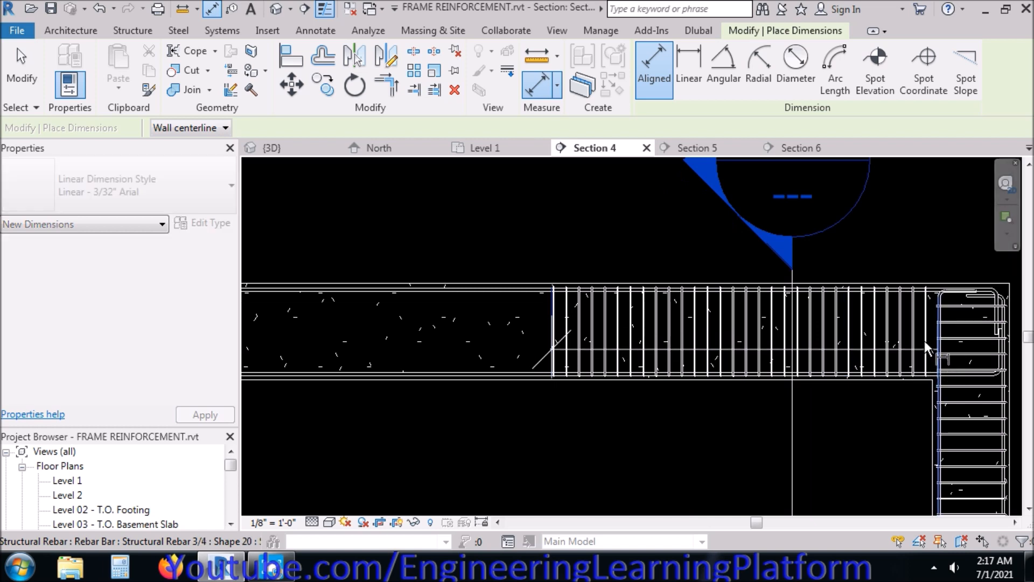
pyautogui.scroll(1, 923, 377)
pyautogui.scroll(1, 923, 370)
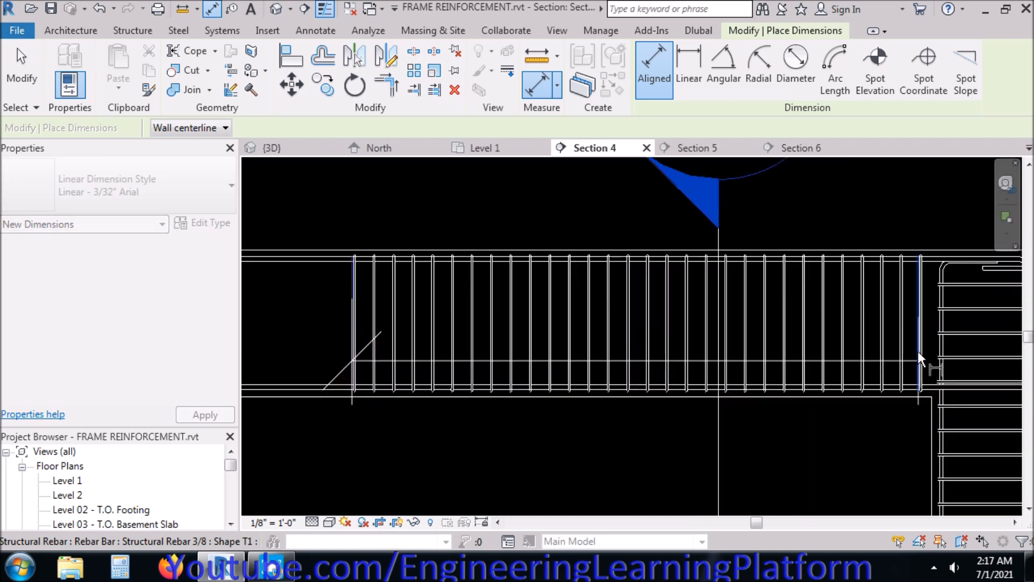
pyautogui.click(881, 405)
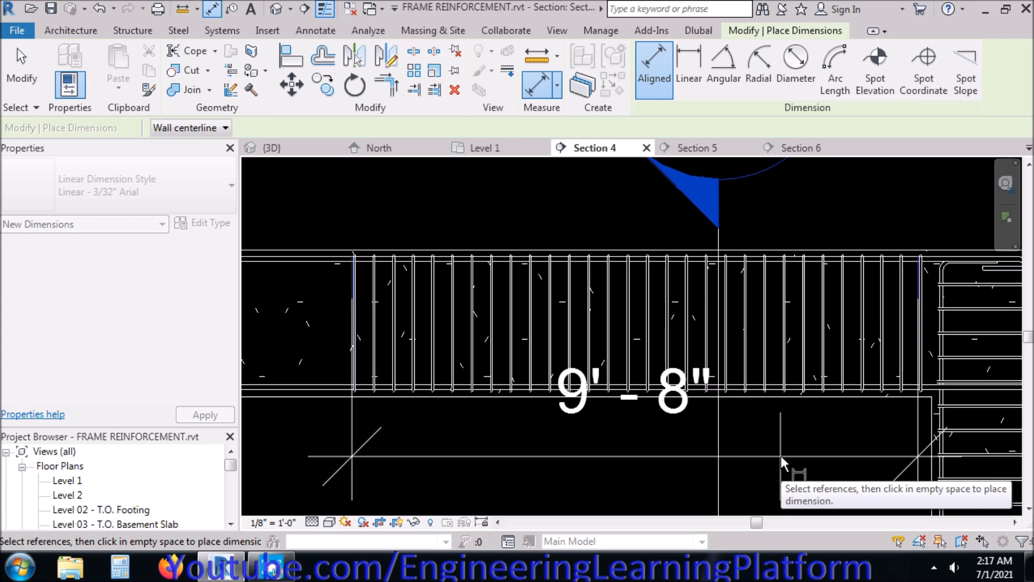
pyautogui.scroll(-2, 869, 409)
pyautogui.moveTo(865, 428); pyautogui.dragTo(992, 297, button='middle')
pyautogui.scroll(-1, 821, 348)
pyautogui.scroll(-1, 816, 352)
pyautogui.press('Escape')
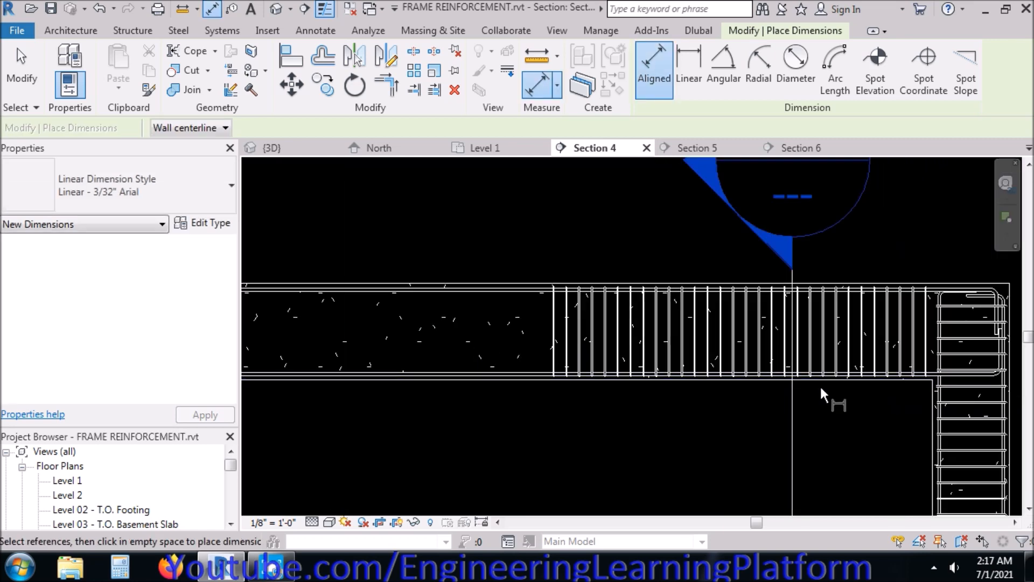
# - Measure the beam's clear span between the two columns' inner faces, without placing the dimension
pyautogui.click(933, 403)
pyautogui.scroll(-2, 971, 361)
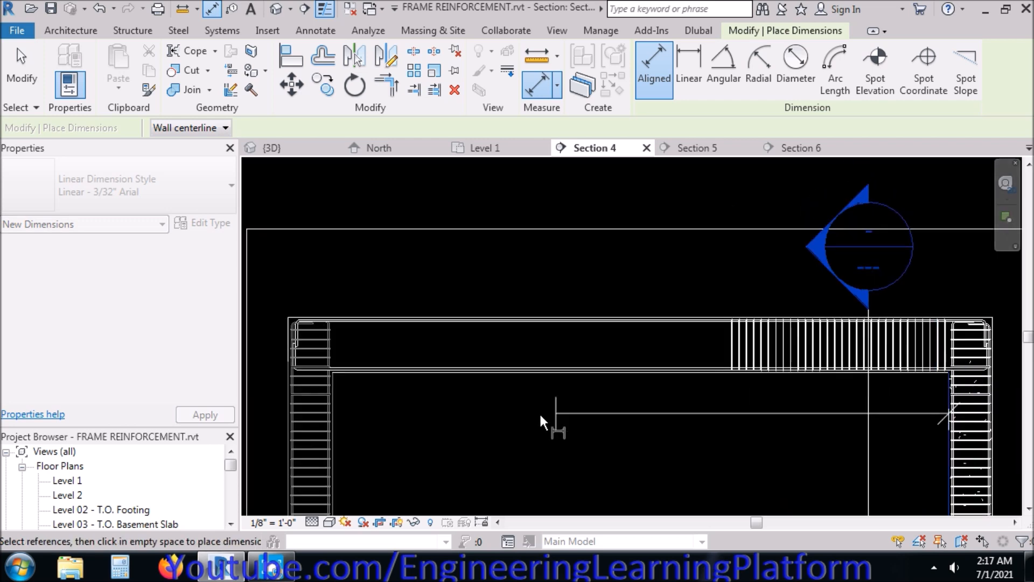
pyautogui.click(334, 400)
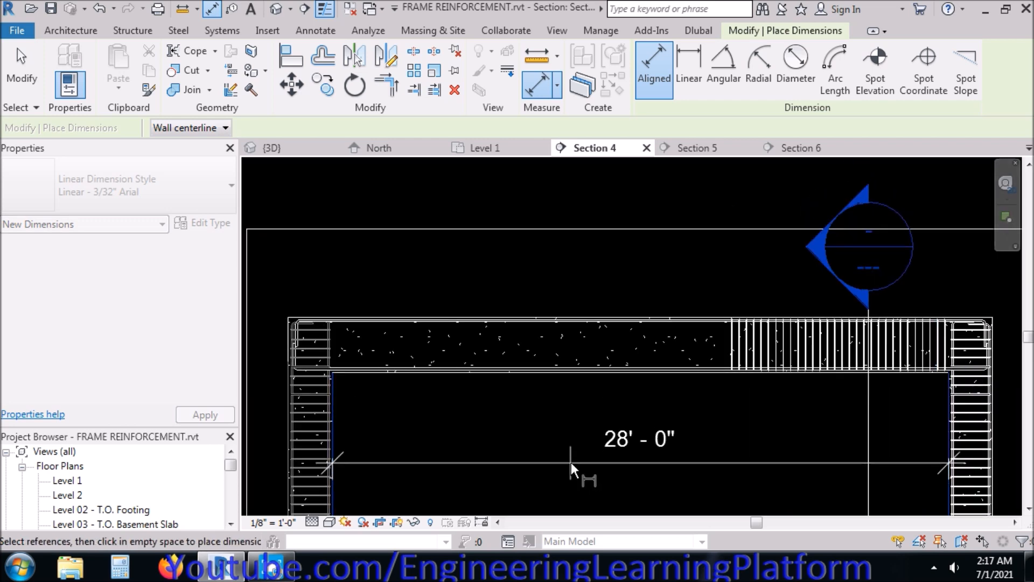
pyautogui.press('Escape')
pyautogui.press('Escape')
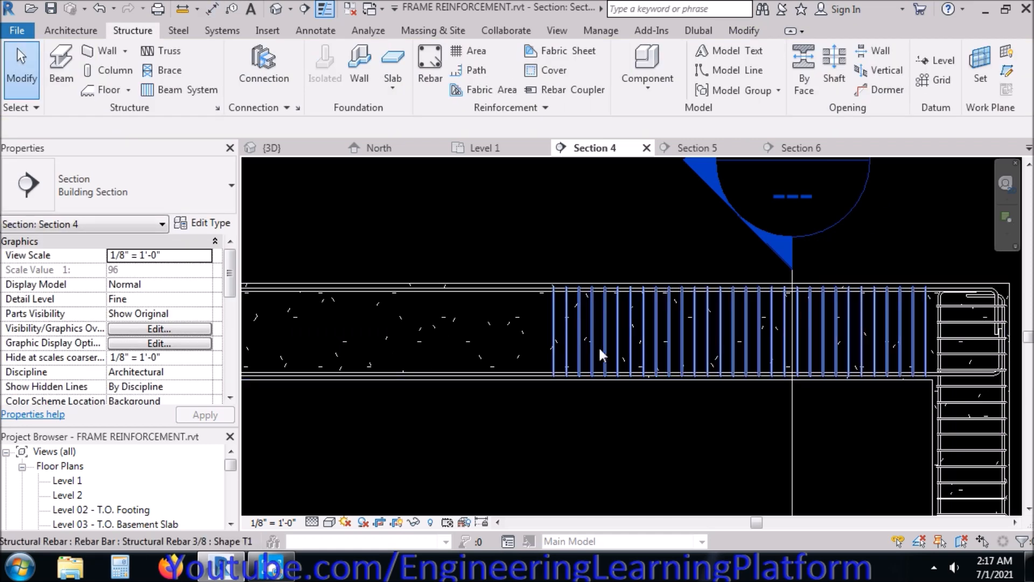
# - Mirror a copy of the stirrup set to the beam's left end about a vertical axis through the beam's midpoint
pyautogui.click(604, 342)
pyautogui.scroll(-3, 836, 399)
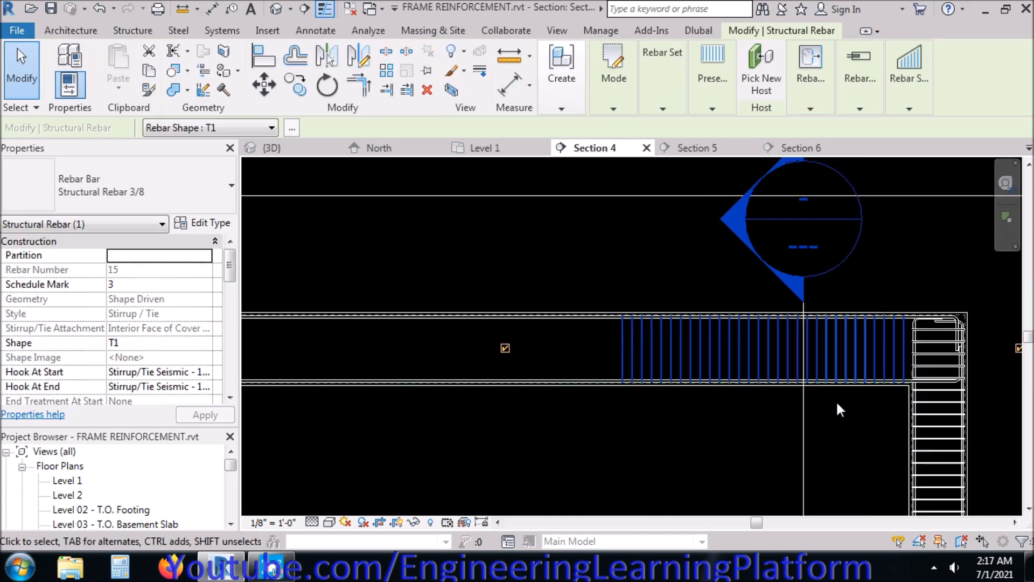
pyautogui.click(358, 56)
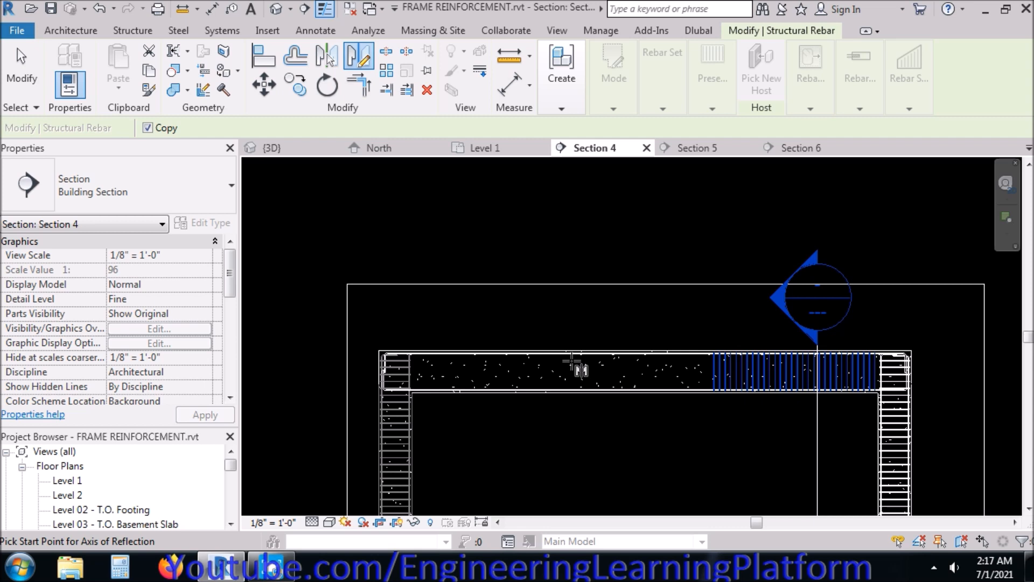
pyautogui.click(640, 394)
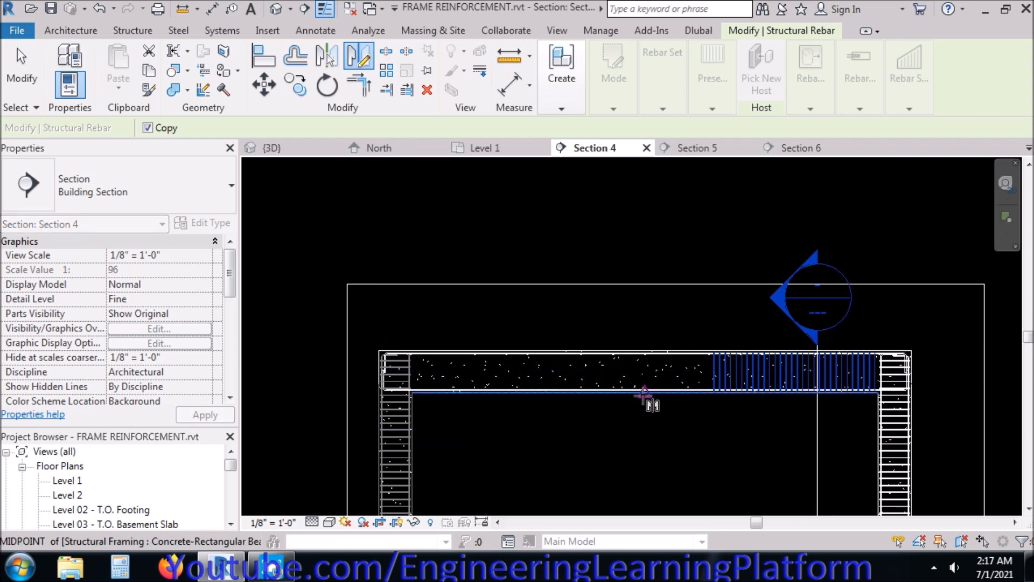
pyautogui.click(649, 317)
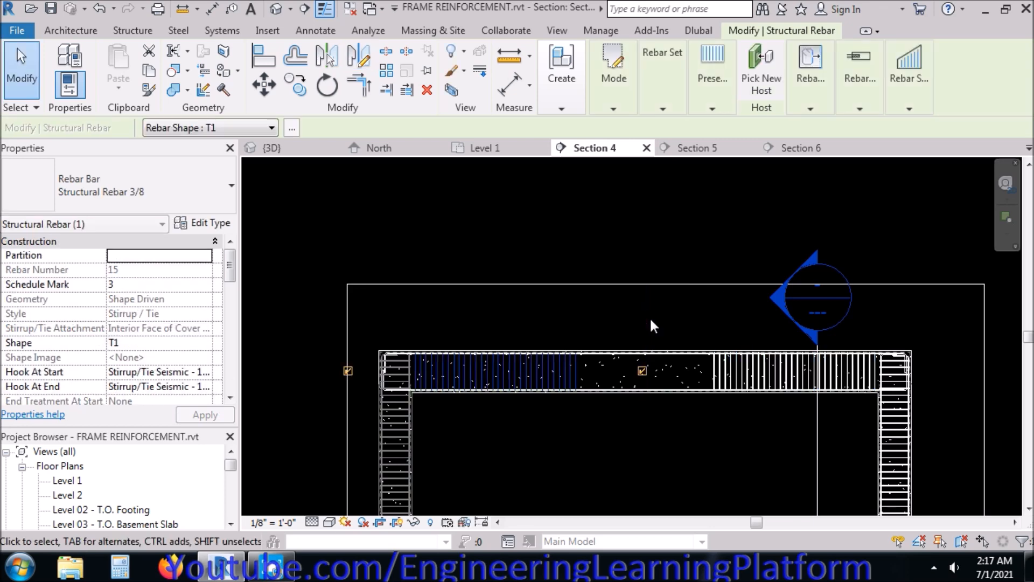
pyautogui.press('Escape')
pyautogui.press('Escape')
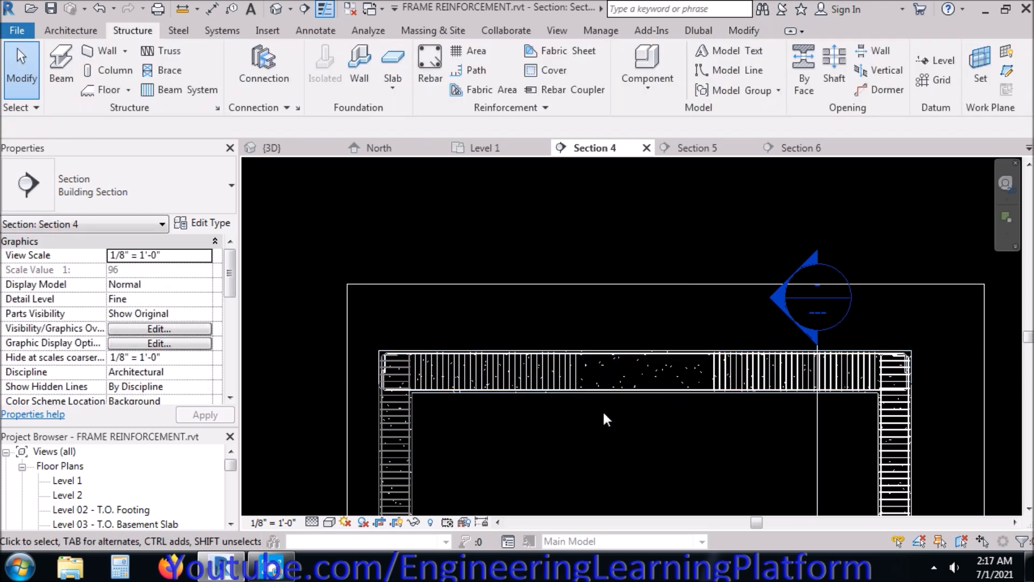
# - Set the quantity of the mirrored stirrup set at the beam's left end to 20
pyautogui.click(574, 368)
pyautogui.press('Escape')
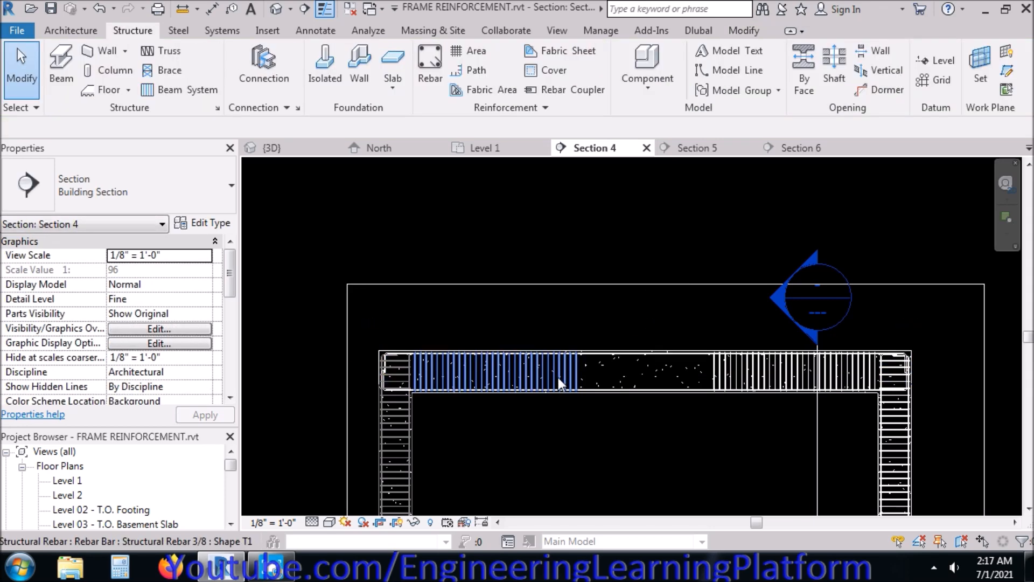
pyautogui.click(560, 380)
pyautogui.press('Escape')
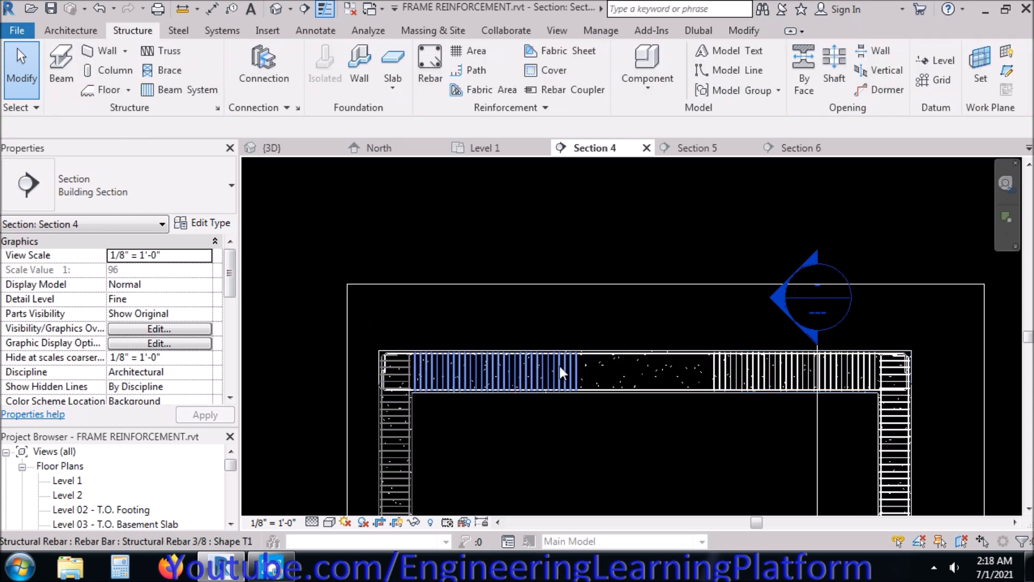
pyautogui.click(563, 366)
pyautogui.moveTo(729, 96)
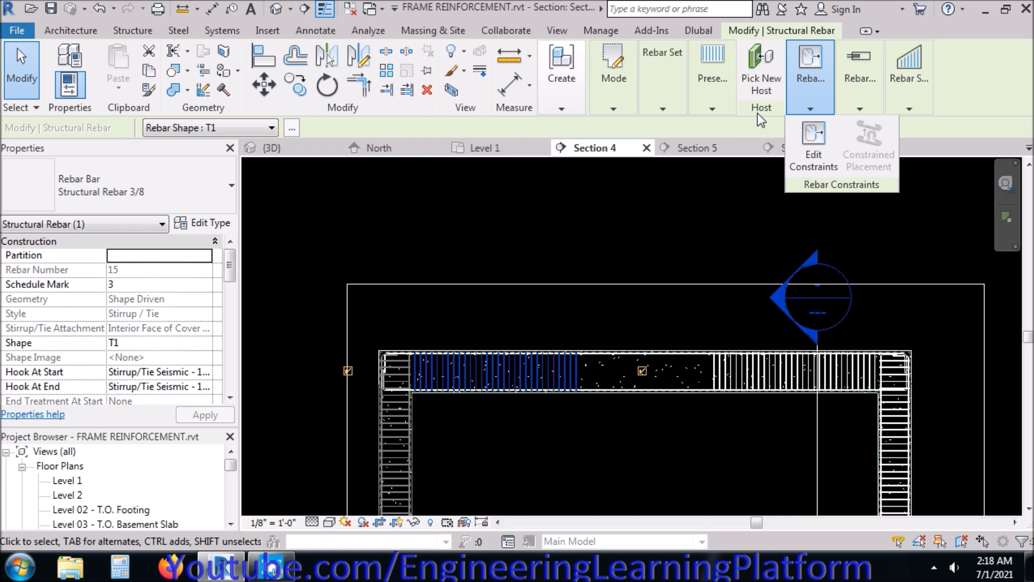
pyautogui.moveTo(649, 89)
pyautogui.click(706, 146)
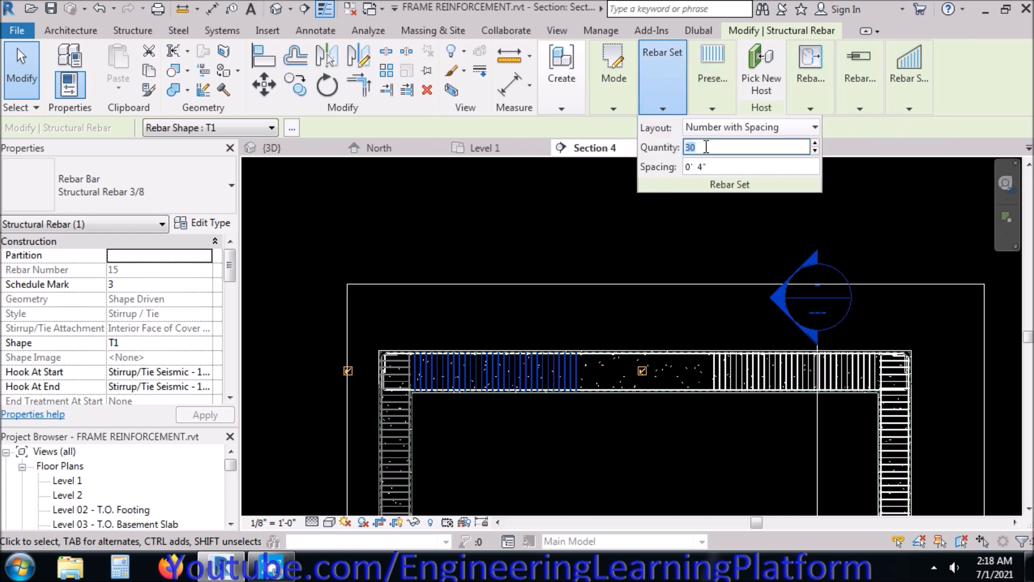
pyautogui.write('20')
pyautogui.press('Return')
# - Set the quantity of the stirrup set at the beam's right end to 20
pyautogui.click(783, 366)
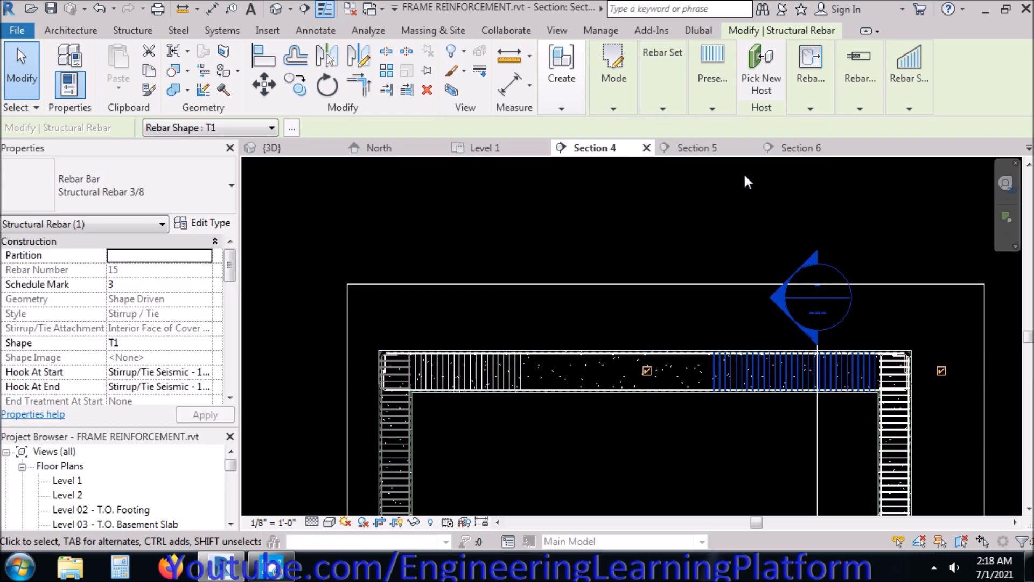
pyautogui.moveTo(672, 97)
pyautogui.click(710, 147)
pyautogui.write('20')
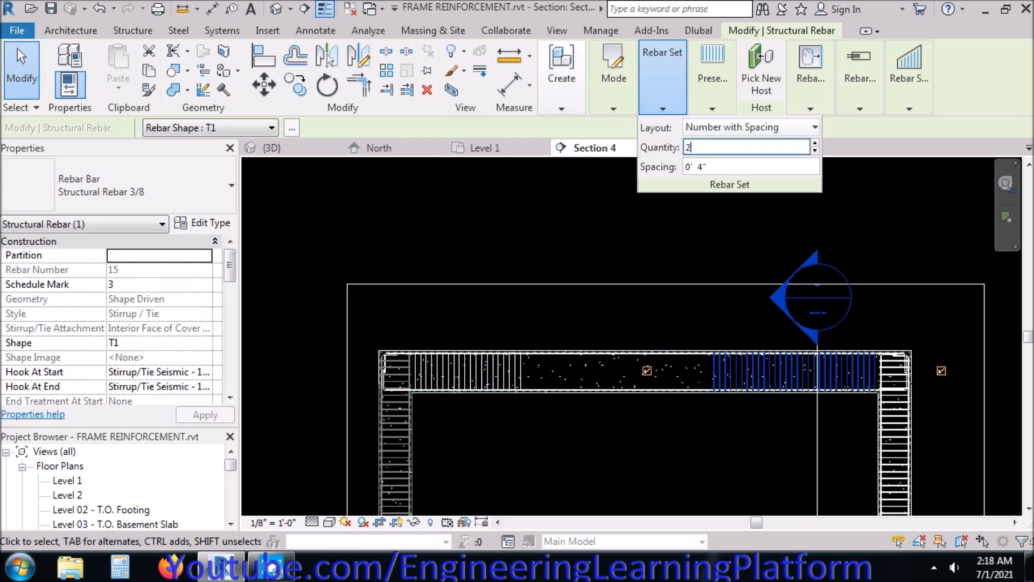
pyautogui.press('Return')
pyautogui.press('Escape')
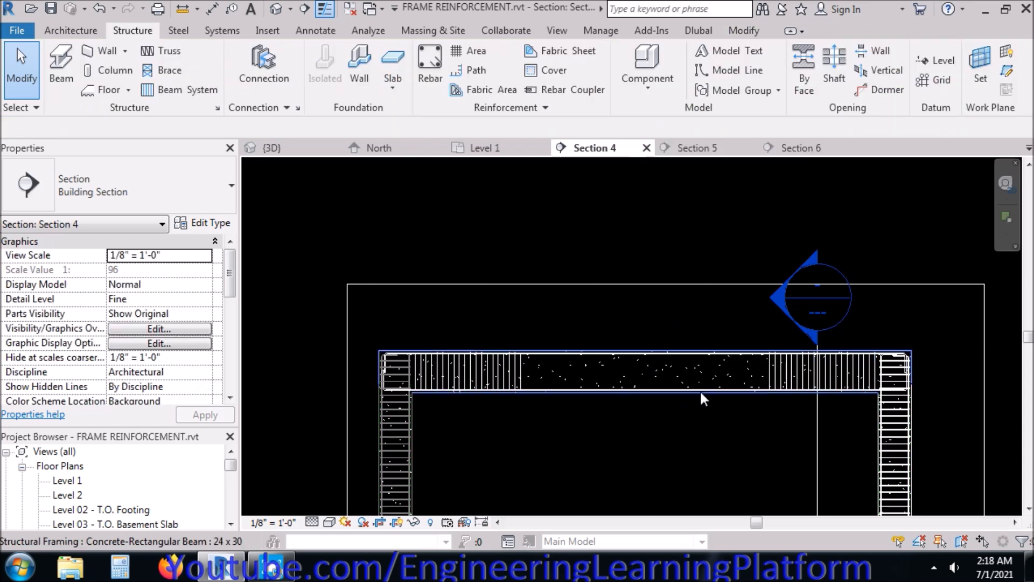
# - Copy the stirrup set at the beam's right end toward midspan, from the column face to the set's innermost stirrup
pyautogui.click(777, 364)
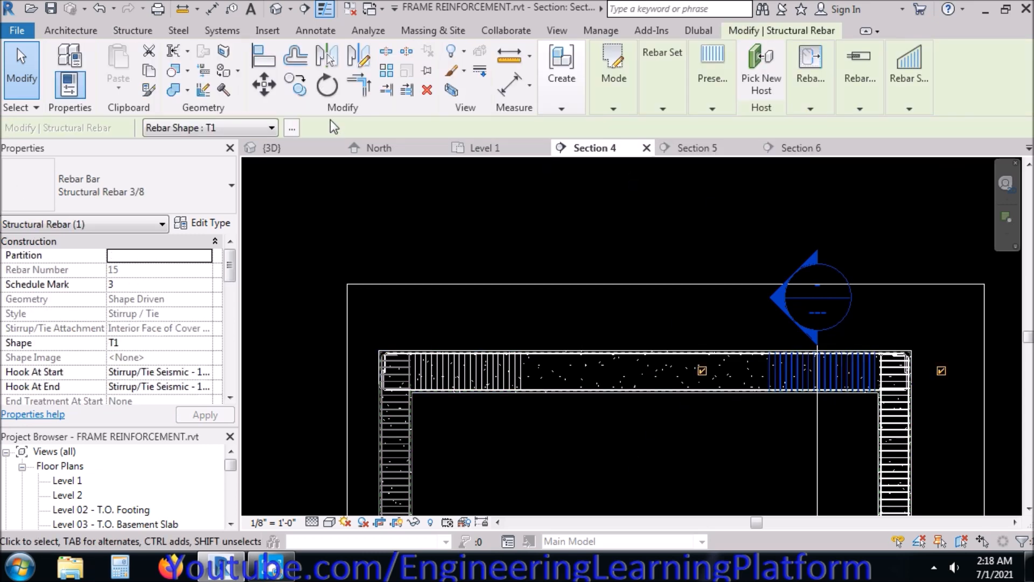
pyautogui.click(277, 85)
pyautogui.click(295, 84)
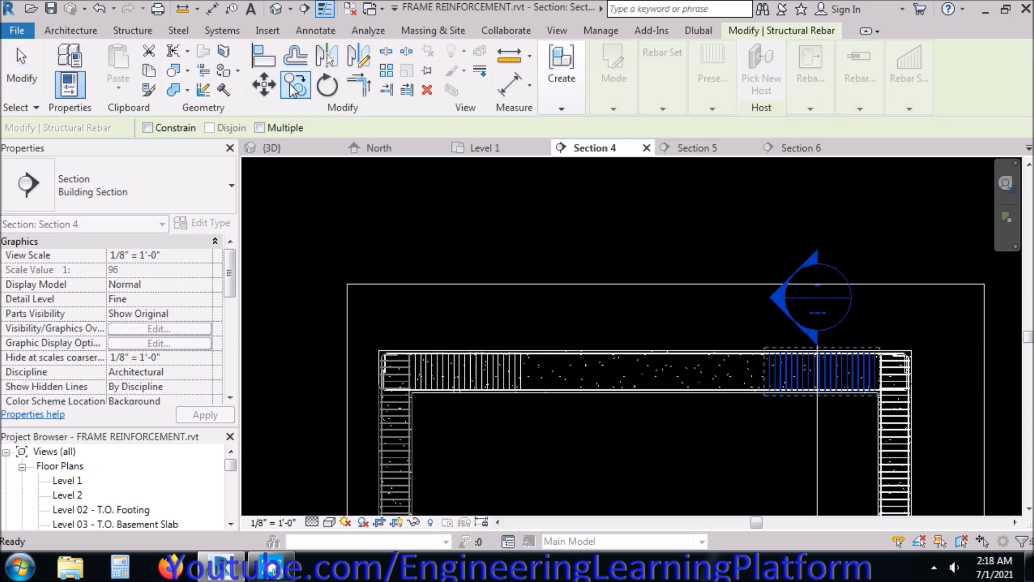
pyautogui.click(189, 130)
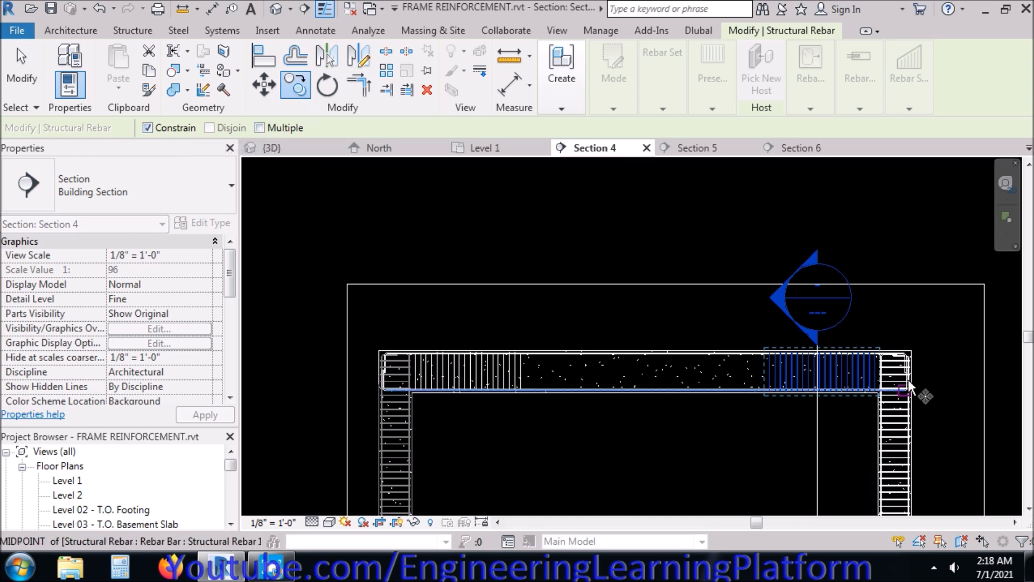
pyautogui.scroll(5, 887, 409)
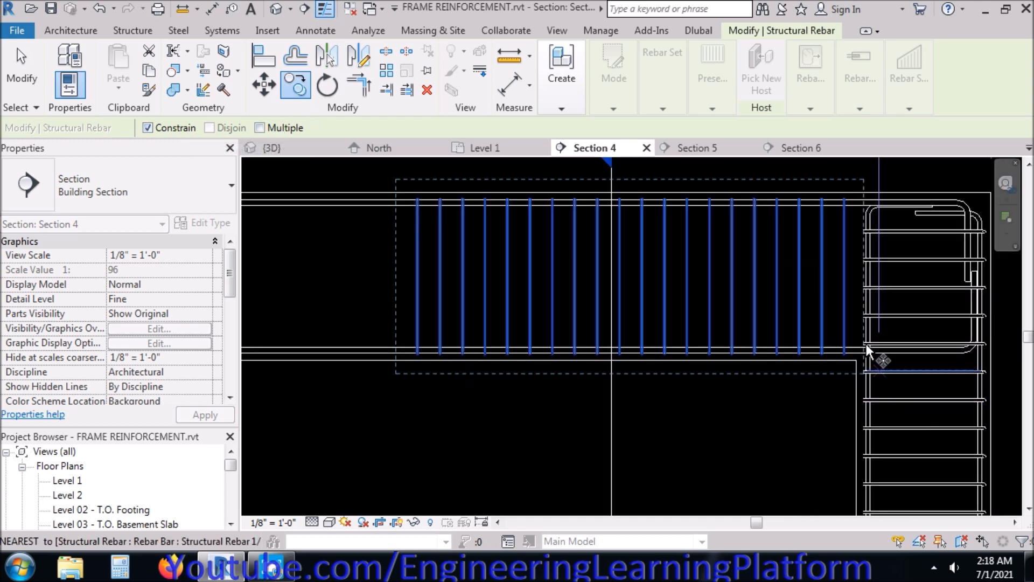
pyautogui.scroll(3, 859, 360)
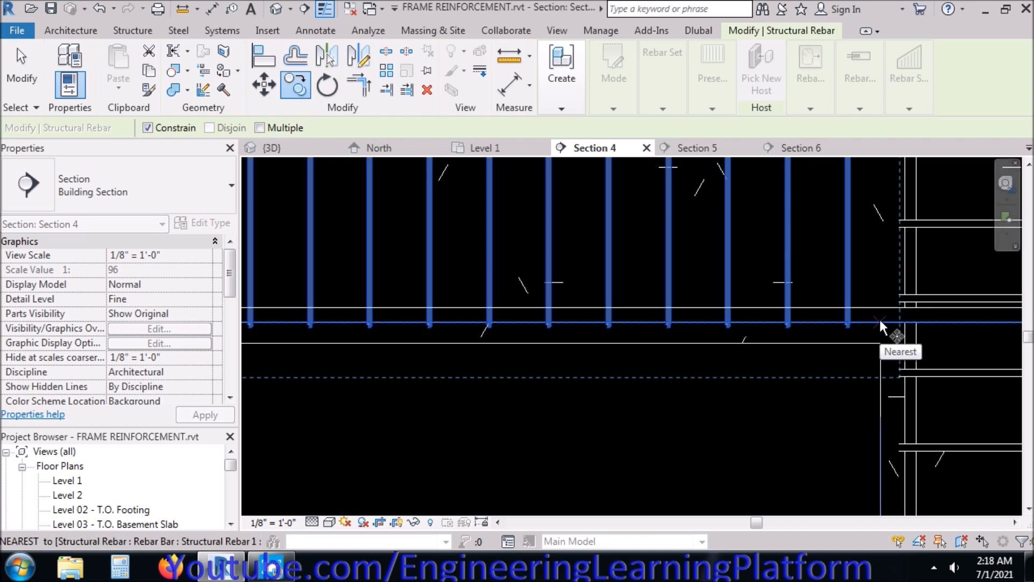
pyautogui.click(879, 322)
pyautogui.scroll(-3, 880, 320)
pyautogui.scroll(3, 376, 321)
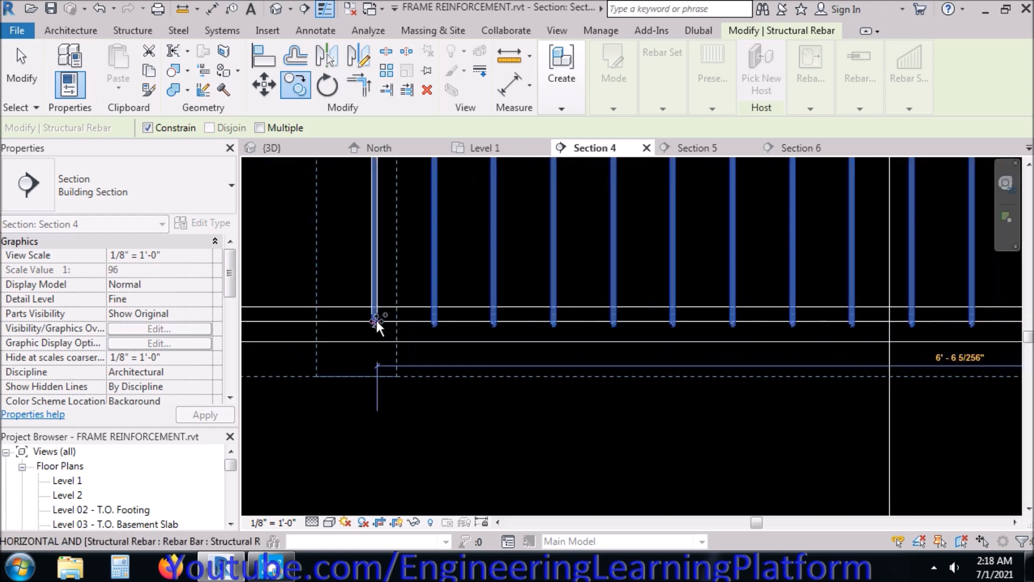
pyautogui.press('Escape')
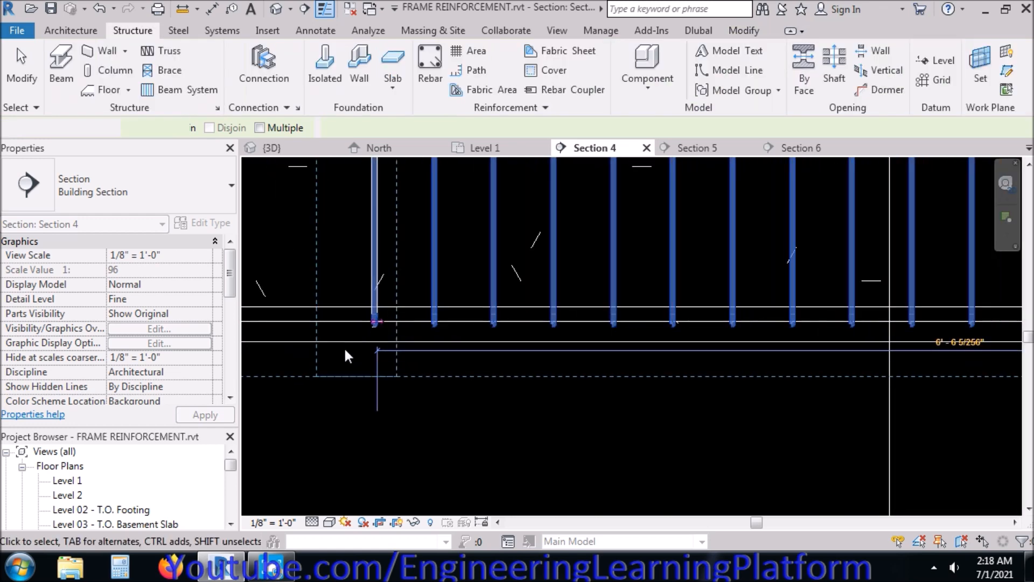
pyautogui.scroll(-2, 687, 404)
pyautogui.press('Escape')
pyautogui.scroll(3, 707, 403)
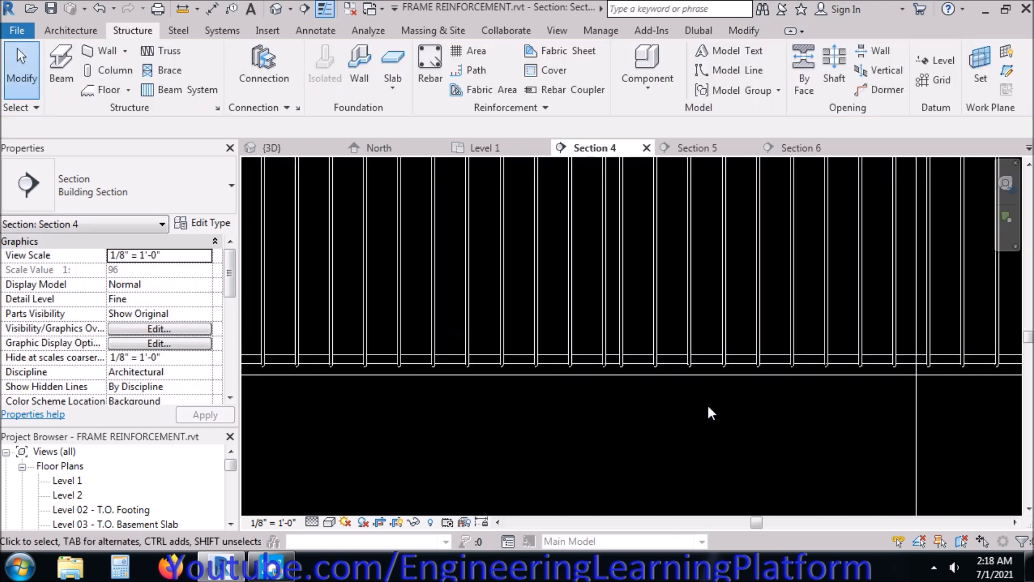
# - Move the copied stirrup set toward the right column so its nearest stirrup coincides with the right-end set's innermost stirrup
pyautogui.click(572, 325)
pyautogui.click(559, 352)
pyautogui.click(568, 322)
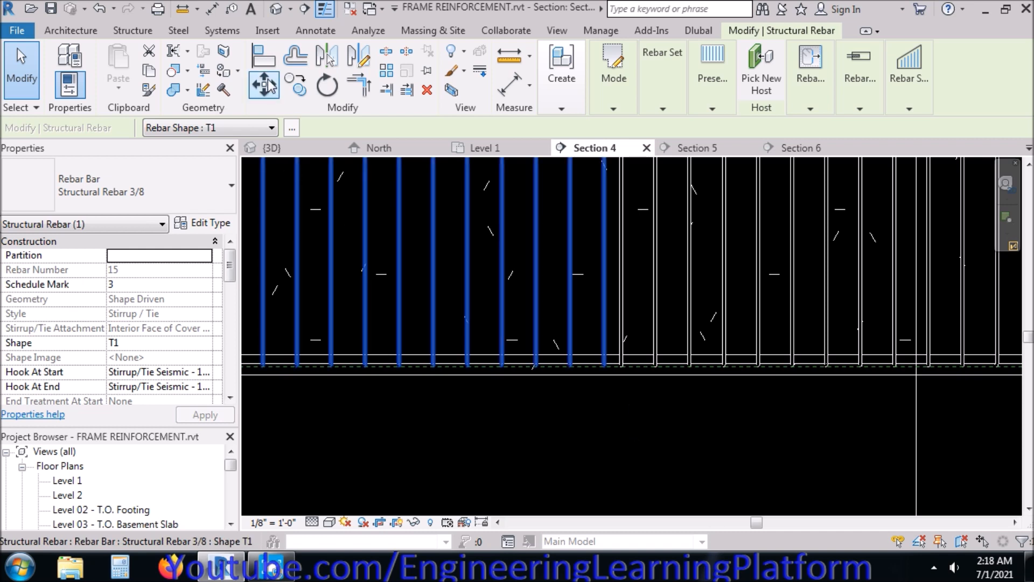
pyautogui.scroll(5, 604, 364)
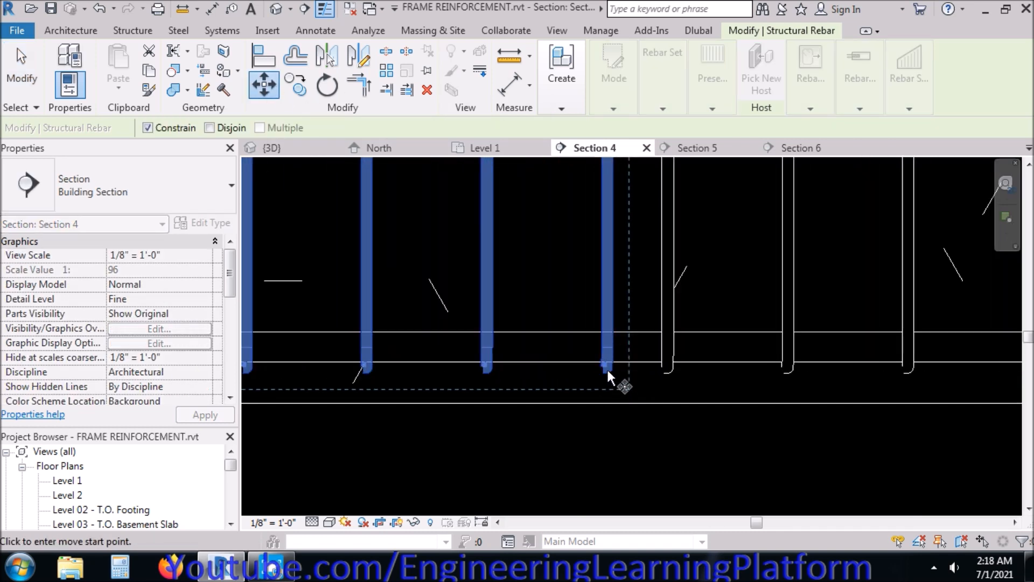
pyautogui.click(607, 331)
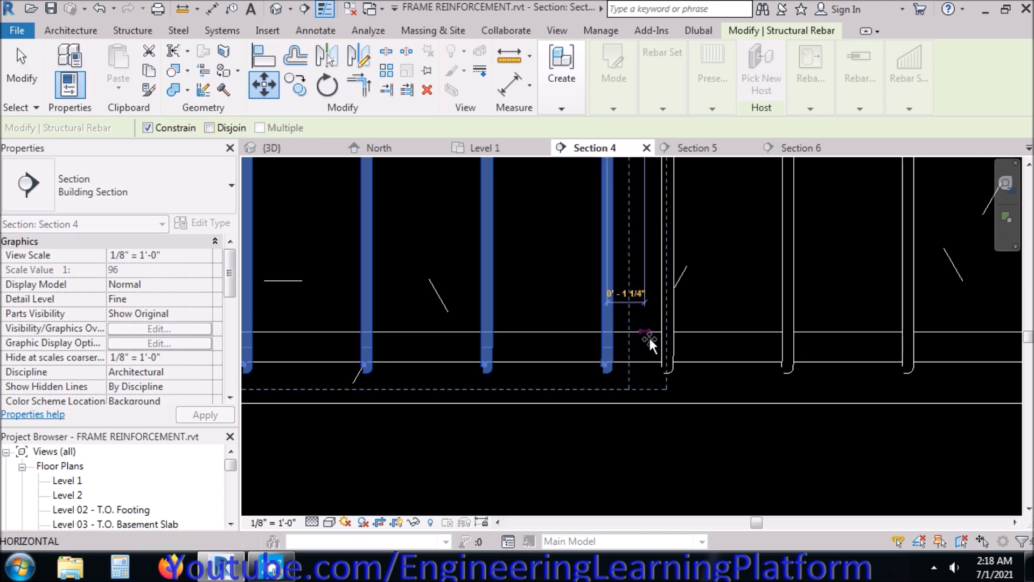
pyautogui.click(662, 358)
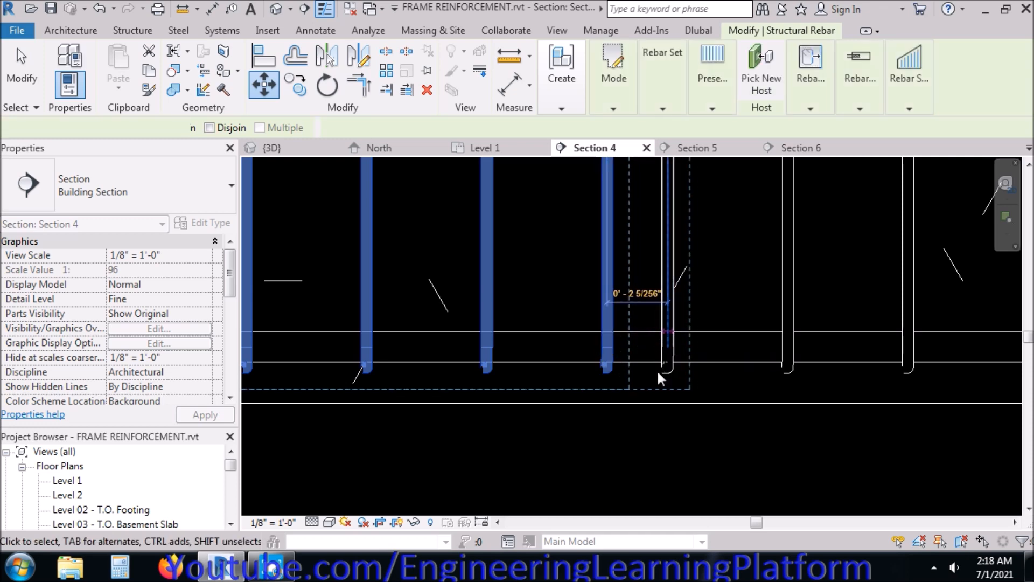
pyautogui.click(619, 363)
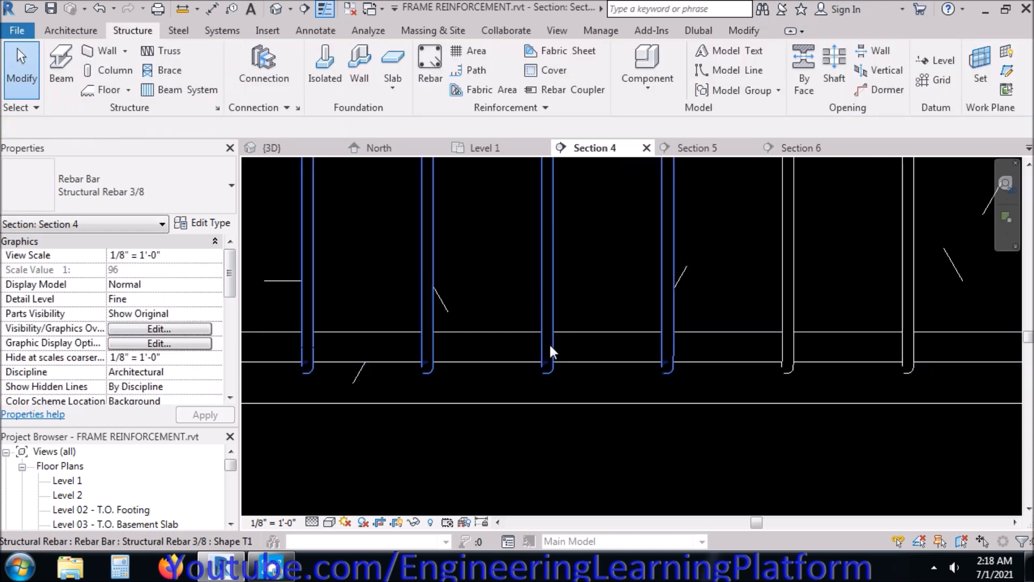
# - Move the copied stirrup set 8" horizontally toward midspan, away from the right-end set
pyautogui.click(554, 286)
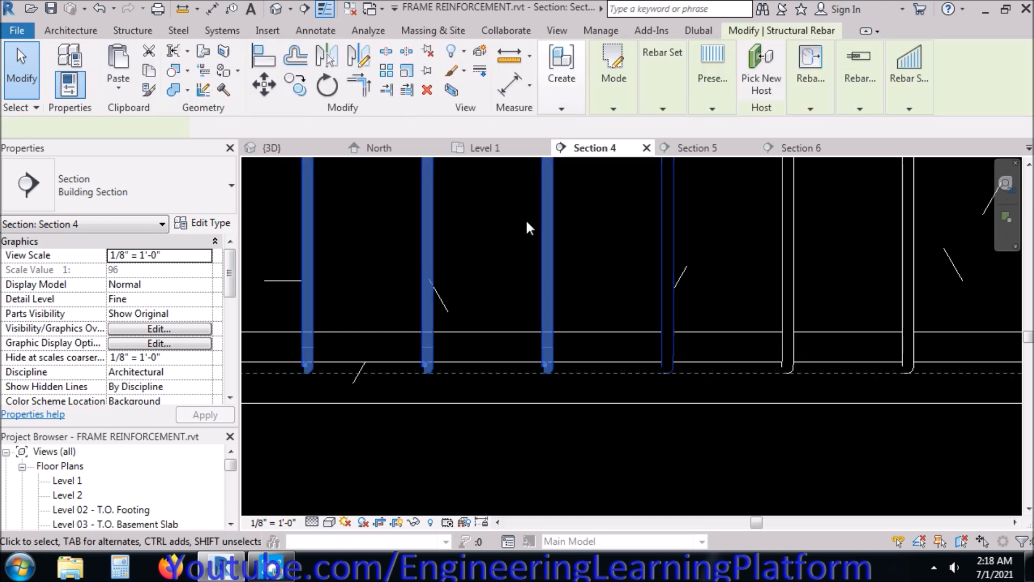
pyautogui.click(259, 78)
pyautogui.click(719, 455)
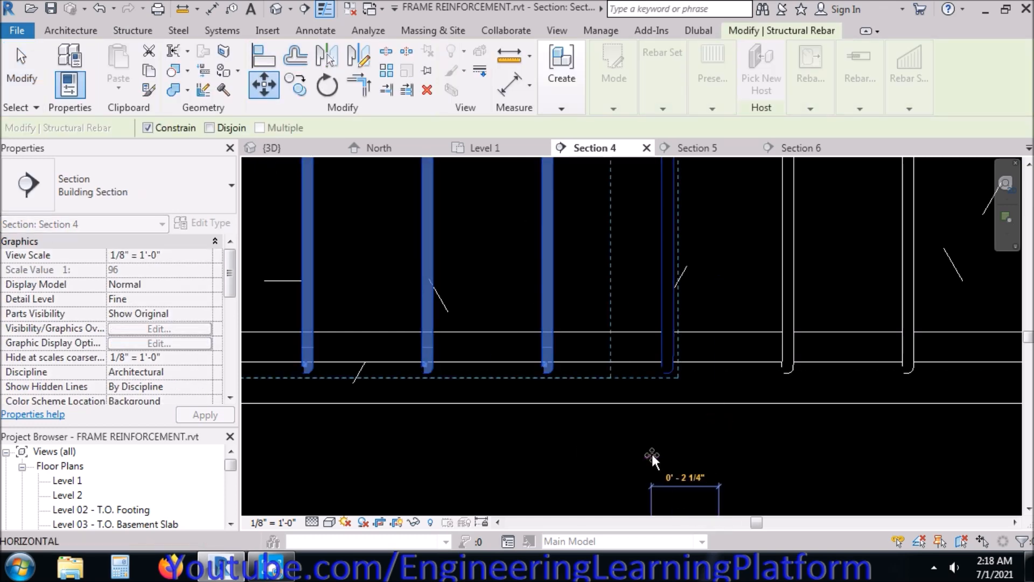
pyautogui.write('8"')
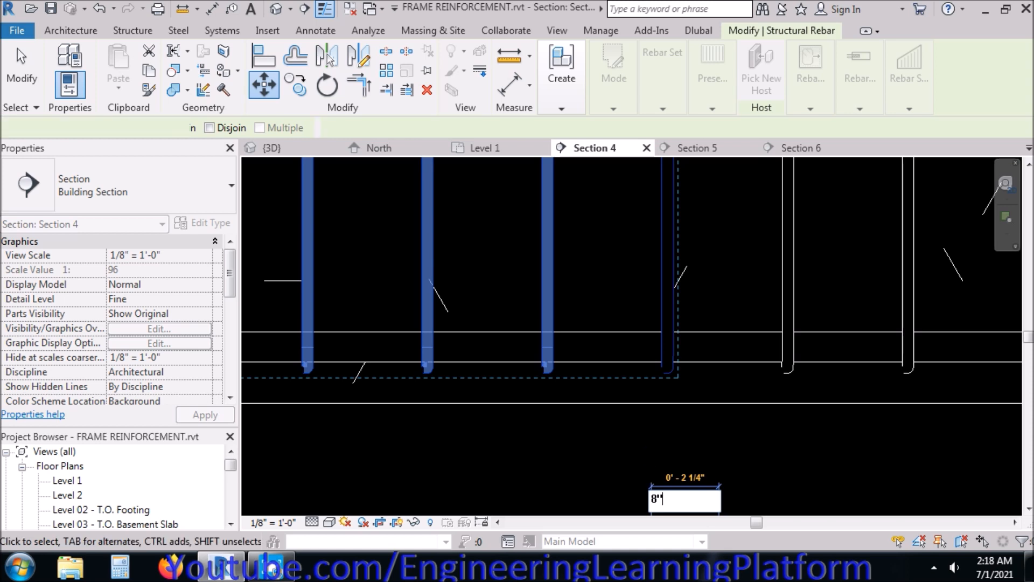
pyautogui.press('Return')
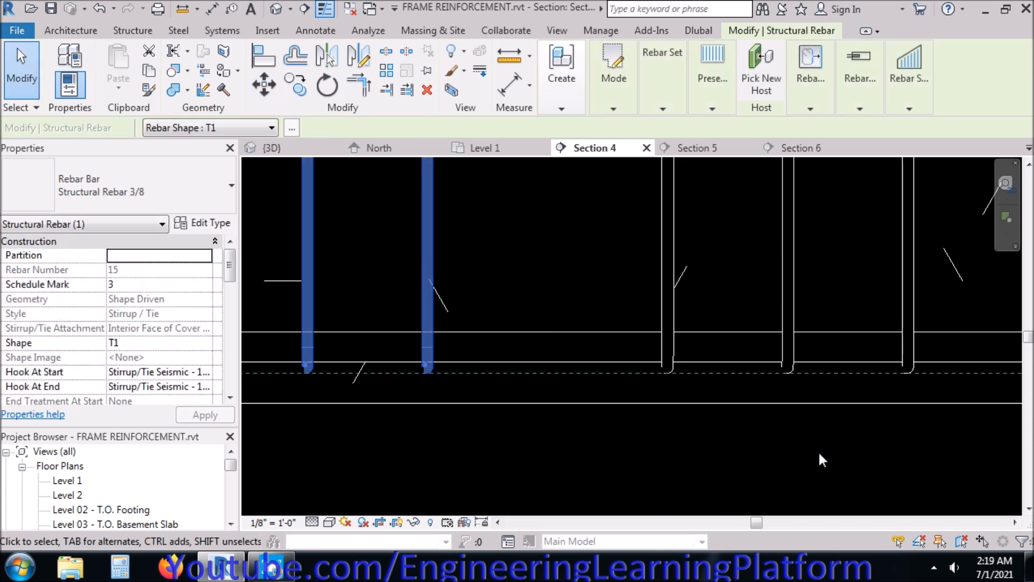
# - Set the spacing of the copied midspan stirrup set to 8"
pyautogui.scroll(-3, 856, 447)
pyautogui.click(615, 102)
pyautogui.moveTo(662, 90)
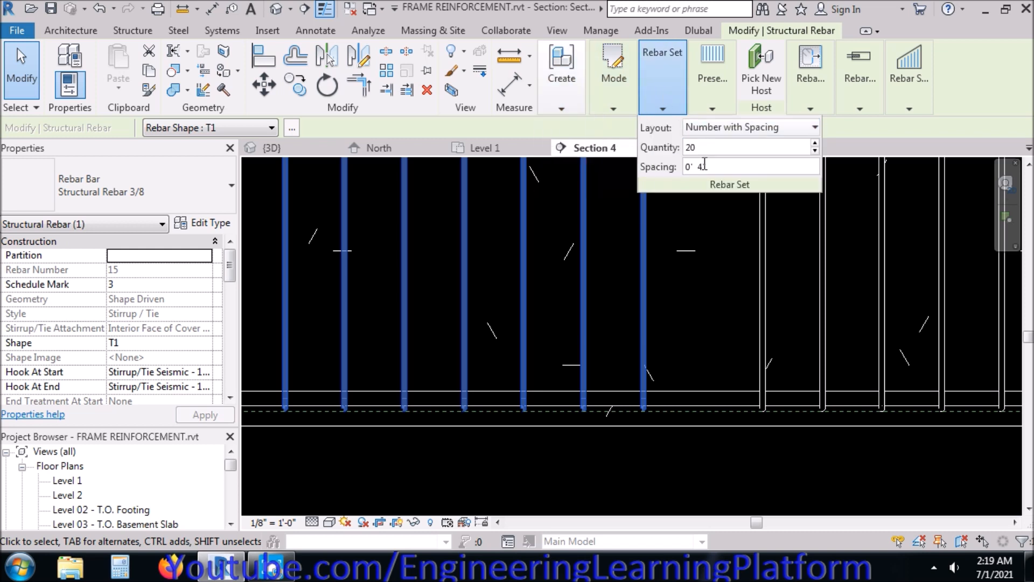
pyautogui.click(707, 166)
pyautogui.write('8"')
pyautogui.press('Return')
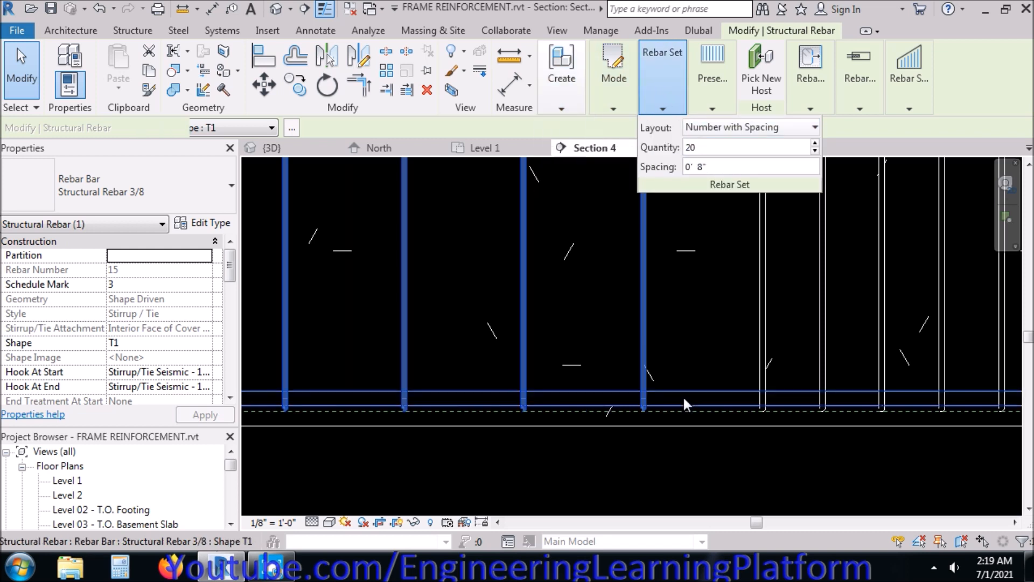
# - Set the quantity of the midspan stirrup set to 22 to fill the stretch between the two end sets
pyautogui.scroll(-3, 810, 436)
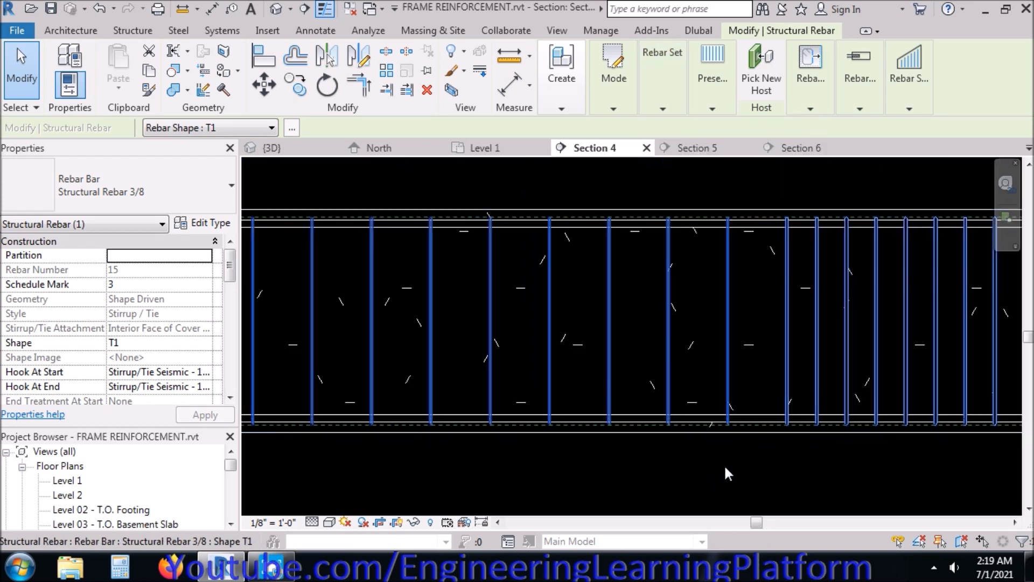
pyautogui.scroll(-3, 814, 311)
pyautogui.moveTo(715, 288); pyautogui.dragTo(709, 238, button='middle')
pyautogui.moveTo(533, 426); pyautogui.dragTo(593, 428, button='middle')
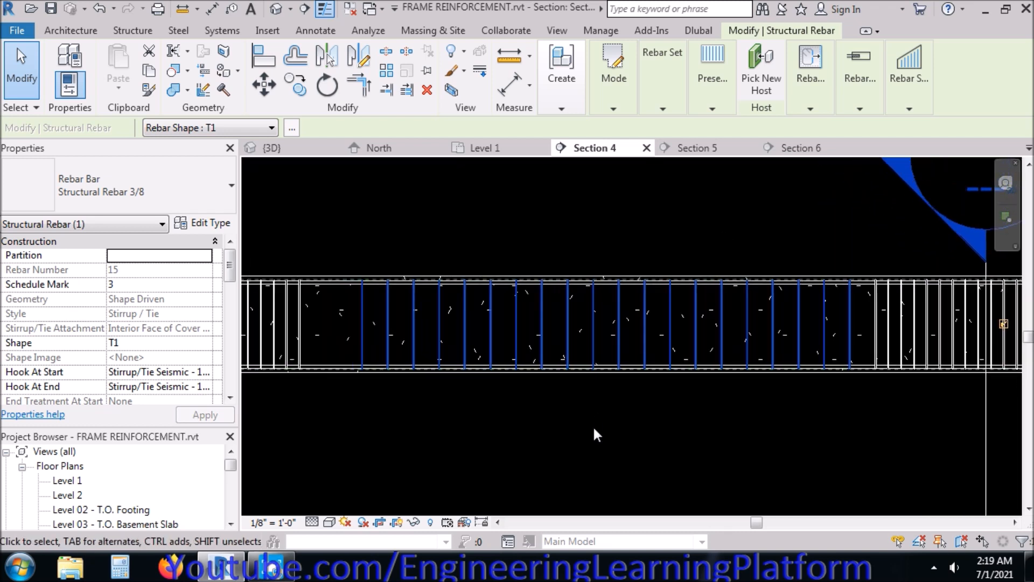
pyautogui.moveTo(624, 112)
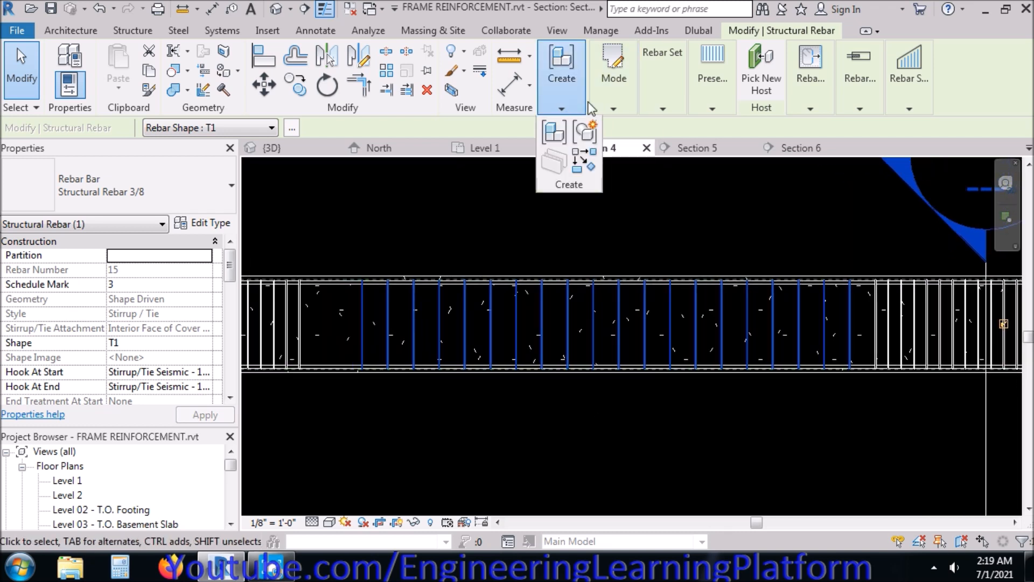
pyautogui.moveTo(664, 111)
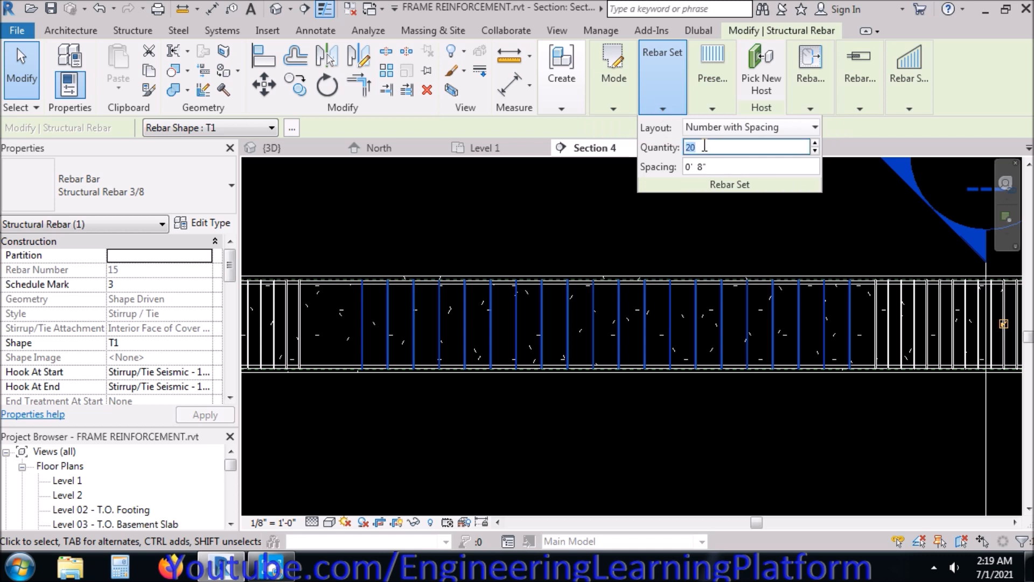
pyautogui.press('Return')
pyautogui.write('22')
pyautogui.press('Return')
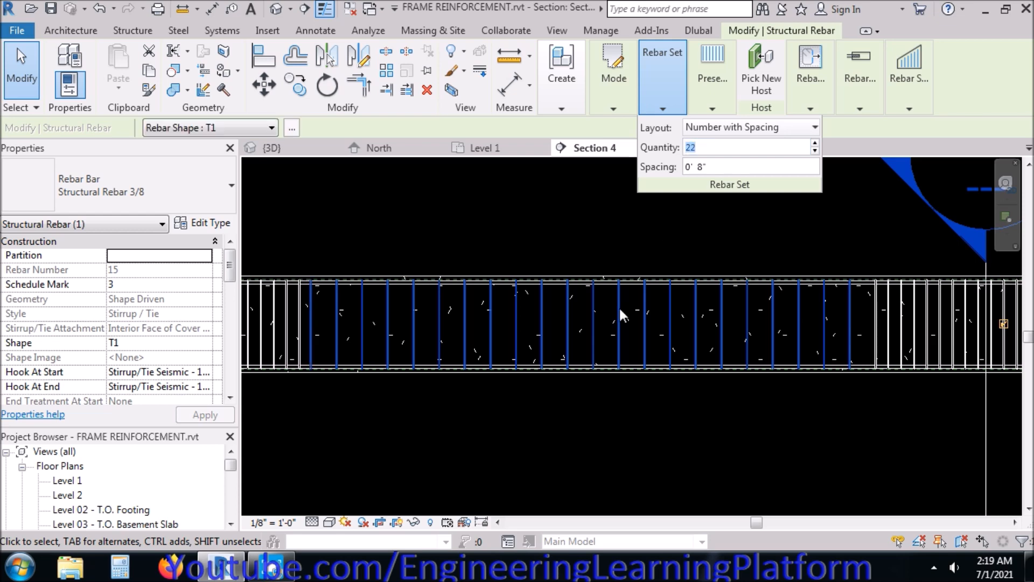
# - Move the midspan stirrup set about 2" toward the right column to even out the gaps to both end sets
pyautogui.click(470, 235)
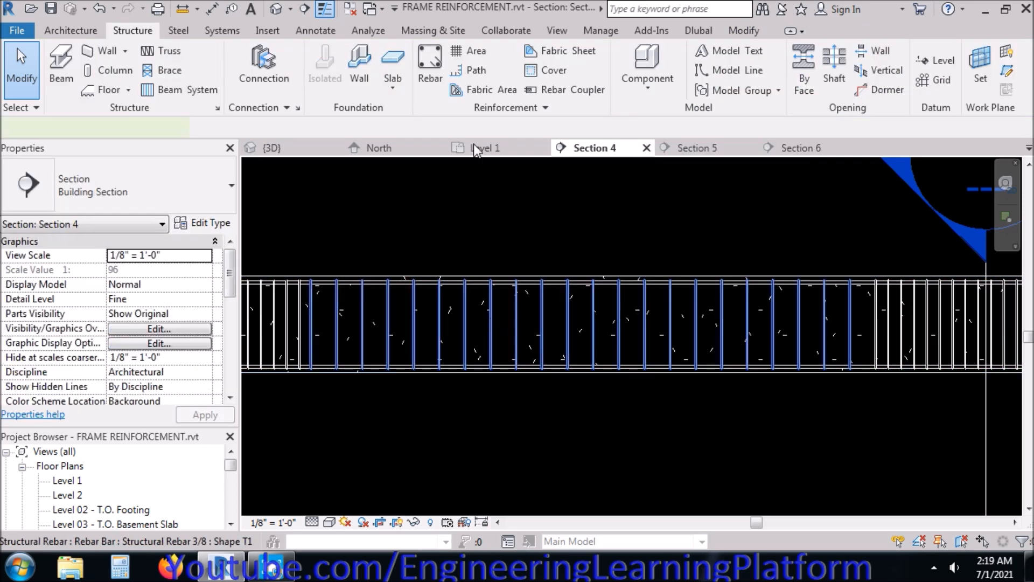
pyautogui.click(272, 88)
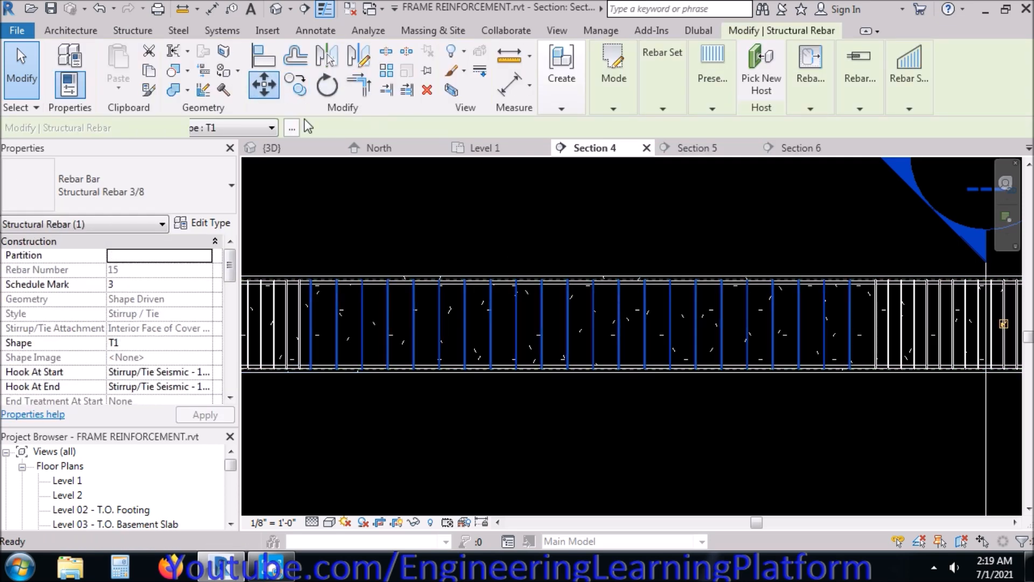
pyautogui.click(532, 228)
pyautogui.click(538, 228)
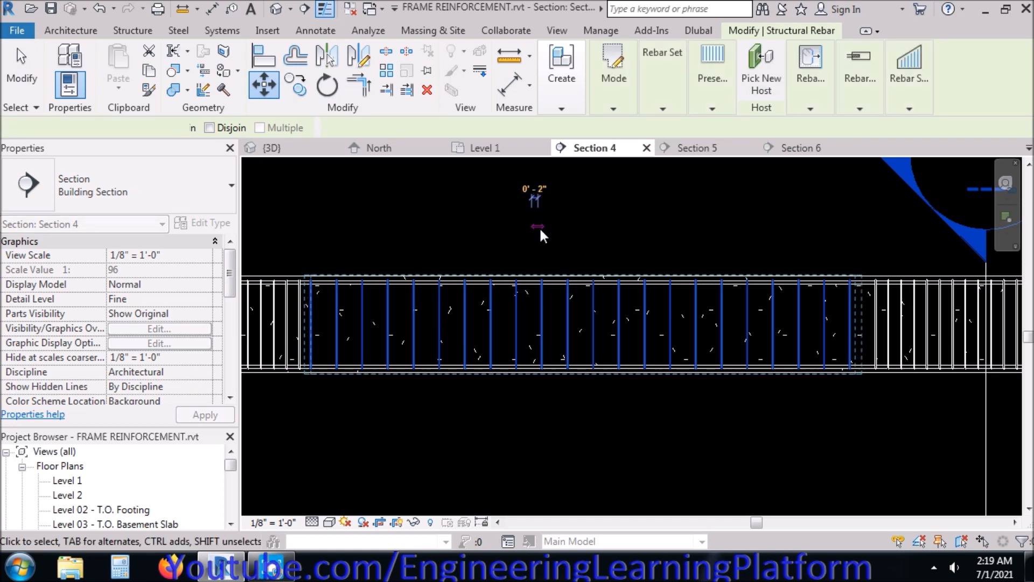
pyautogui.click(561, 227)
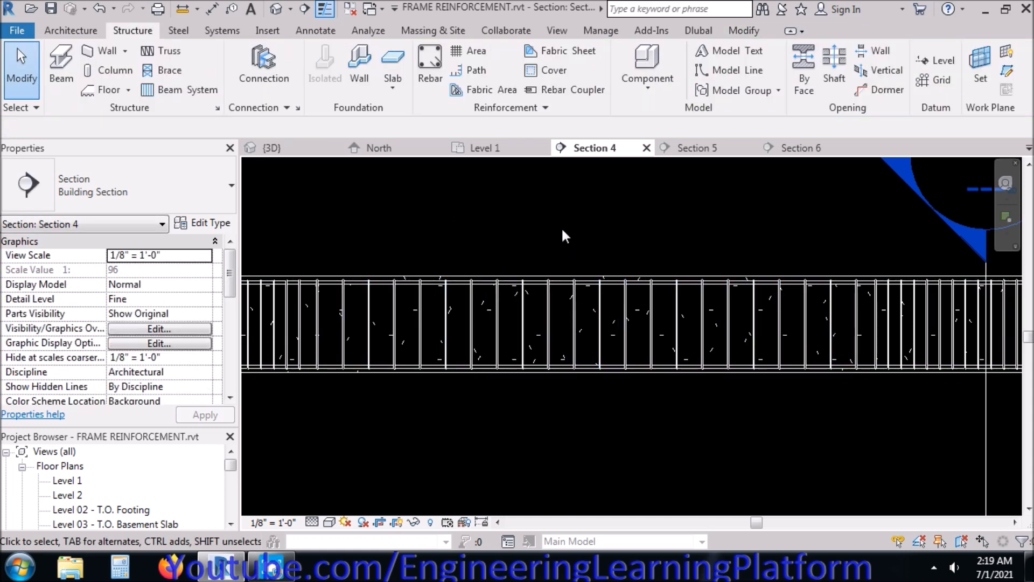
pyautogui.scroll(-2, 561, 227)
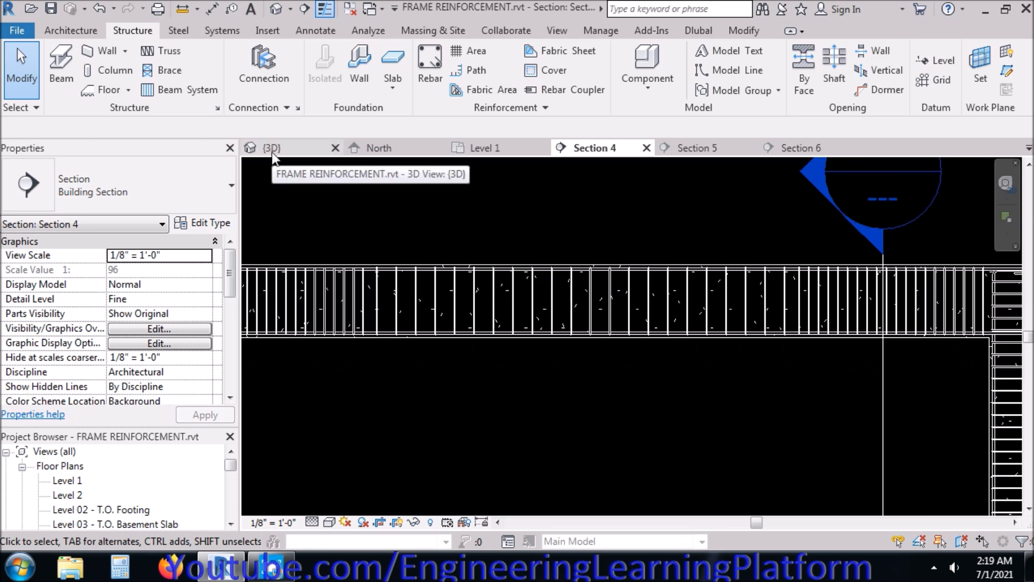
# - Show all three of the beam's 3/8" T1 stirrup sets as solid in every 3D view, and open the {3D} view
pyautogui.click(549, 290)
pyautogui.rightClick(542, 190)
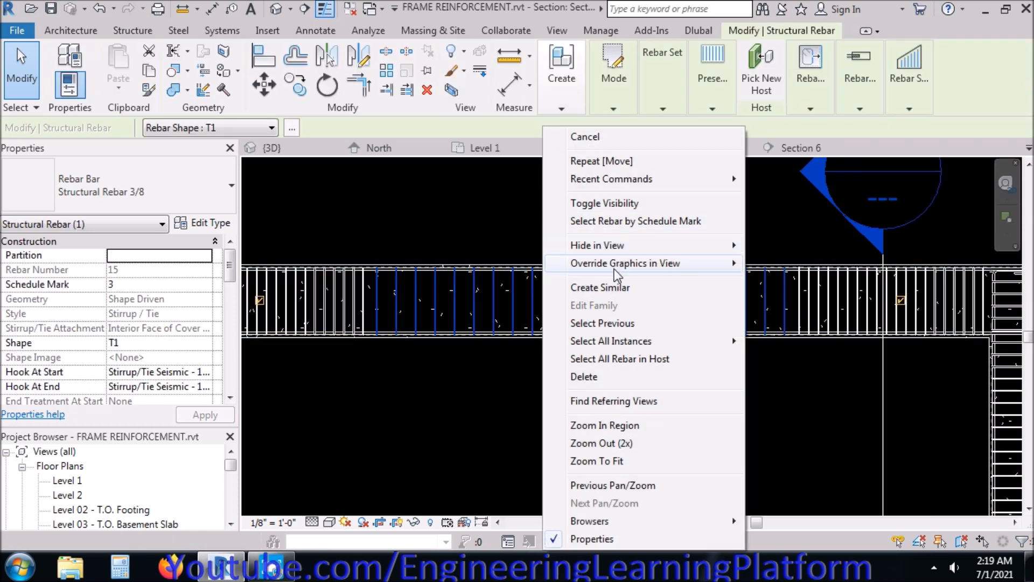
pyautogui.moveTo(624, 346)
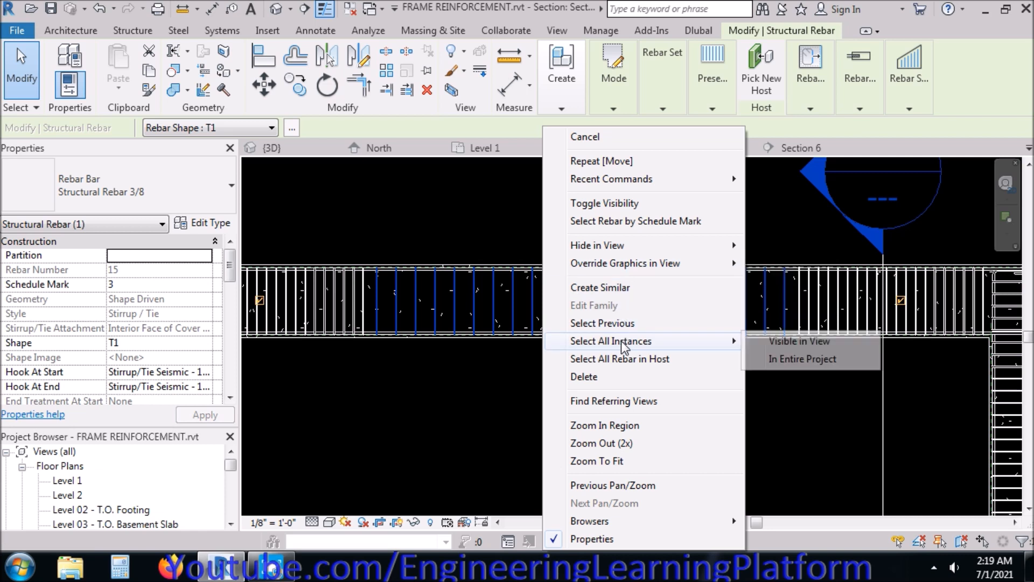
pyautogui.click(758, 353)
pyautogui.scroll(-3, 710, 358)
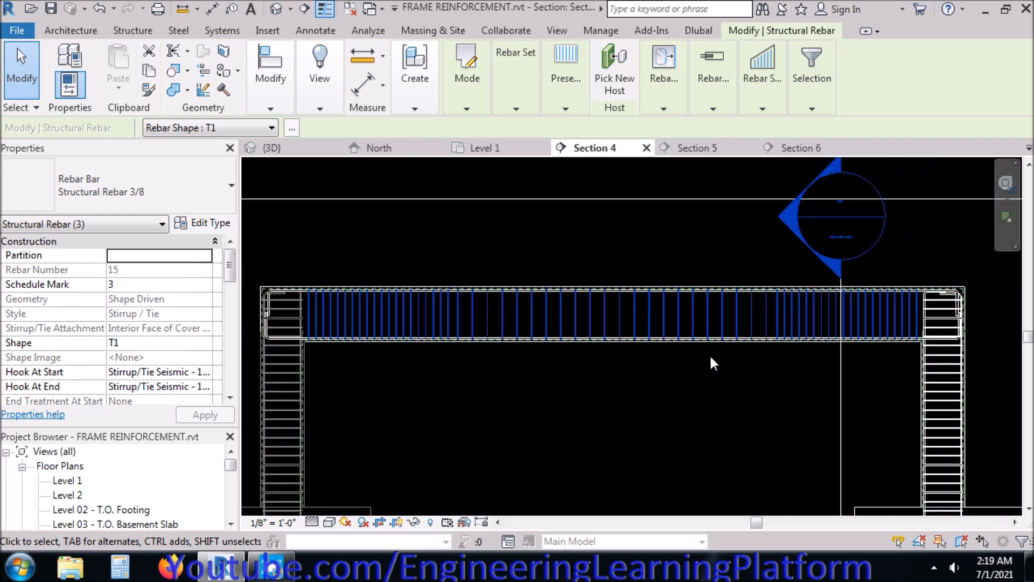
pyautogui.moveTo(231, 265); pyautogui.dragTo(231, 308)
pyautogui.click(131, 297)
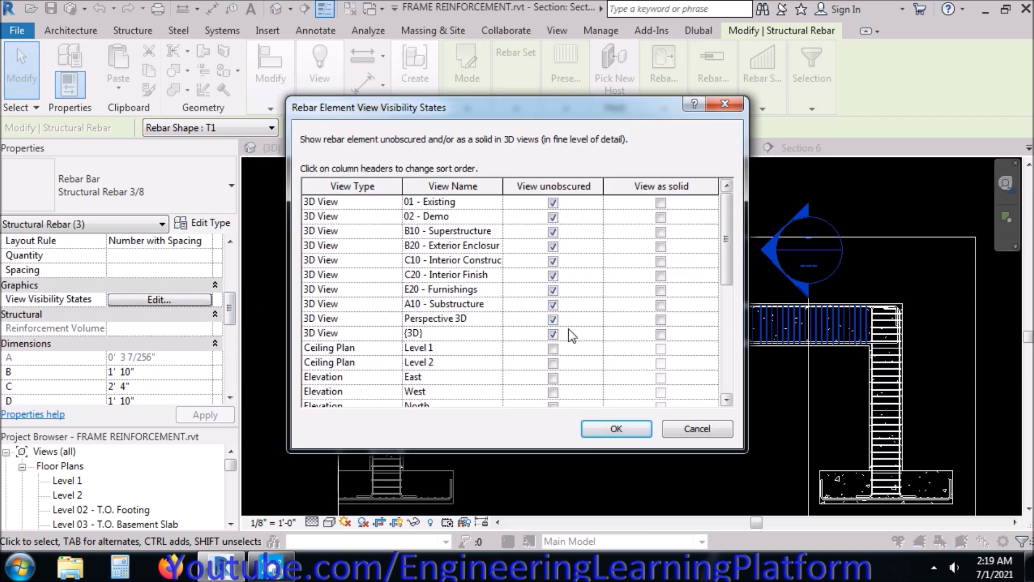
pyautogui.moveTo(456, 208); pyautogui.dragTo(469, 337)
pyautogui.click(661, 335)
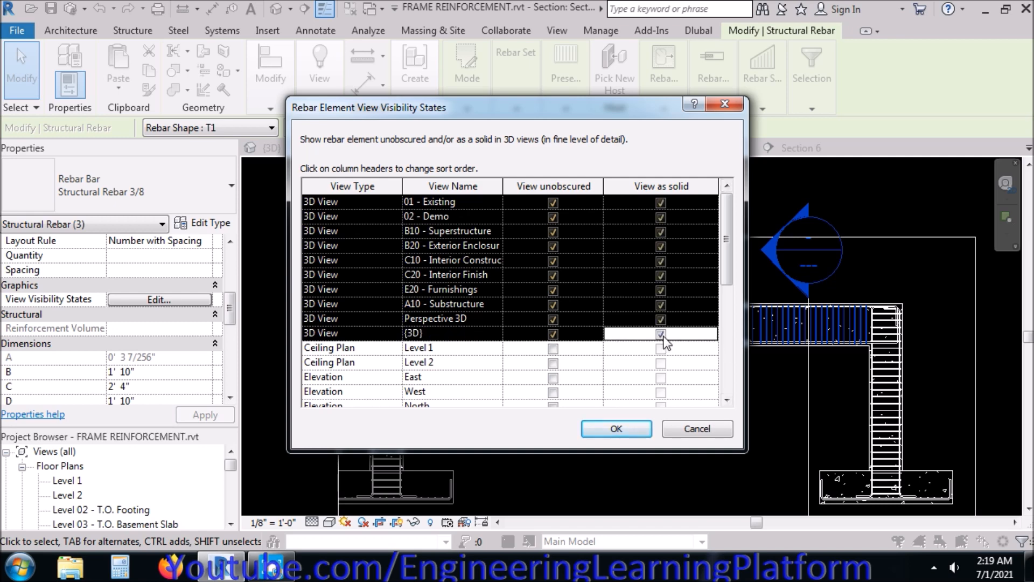
pyautogui.click(616, 429)
pyautogui.click(646, 432)
pyautogui.click(294, 150)
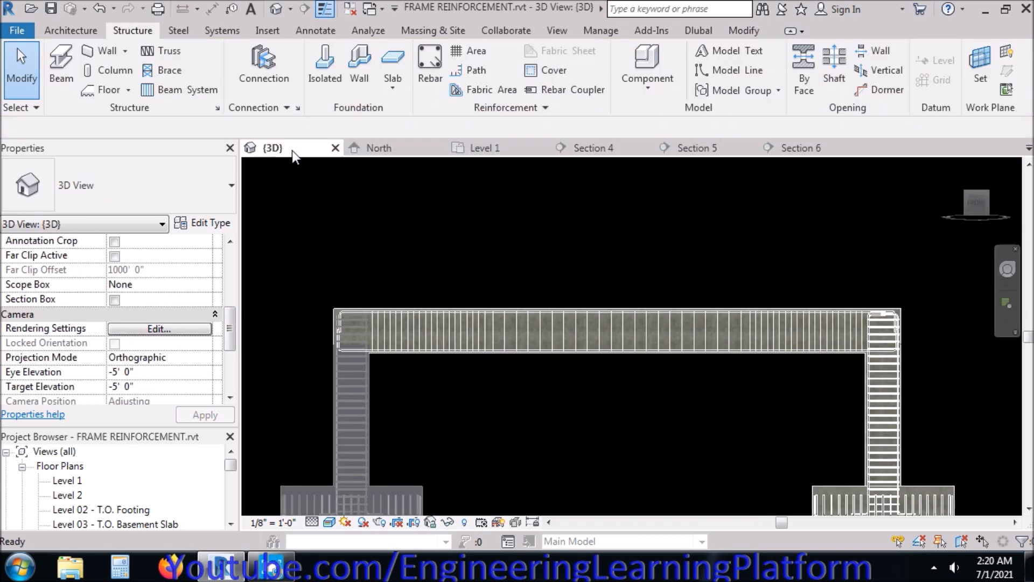
# - Examine the solid stirrups and hooked longitudinal bars where the beam meets the right column in the 3D model
pyautogui.keyDown('shift'); pyautogui.moveTo(751, 411); pyautogui.dragTo(701, 387, button='middle'); pyautogui.keyUp('shift')
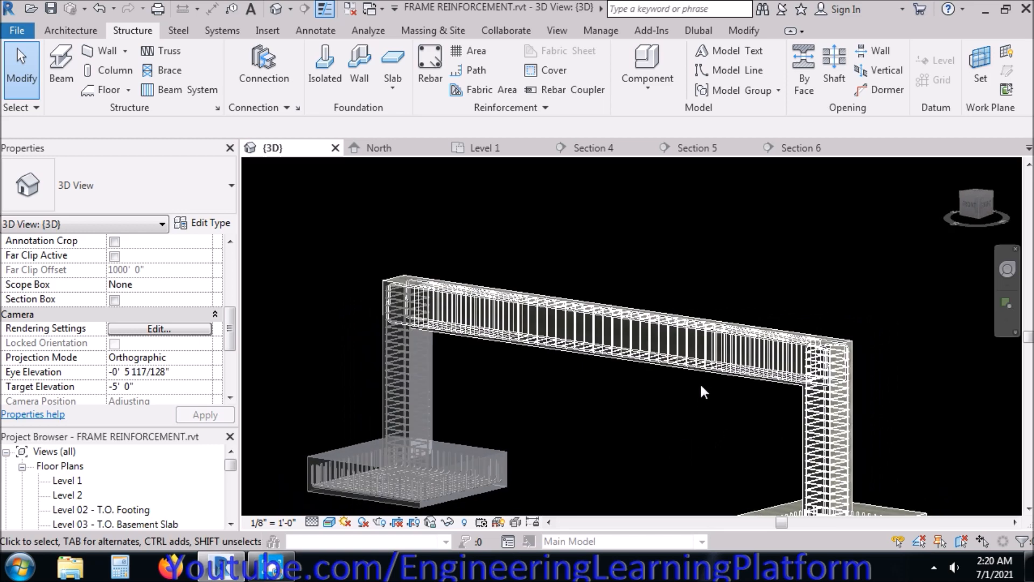
pyautogui.scroll(5, 692, 359)
pyautogui.moveTo(743, 404); pyautogui.dragTo(486, 319, button='middle')
pyautogui.keyDown('shift'); pyautogui.moveTo(658, 383); pyautogui.dragTo(785, 397, button='middle'); pyautogui.keyUp('shift')
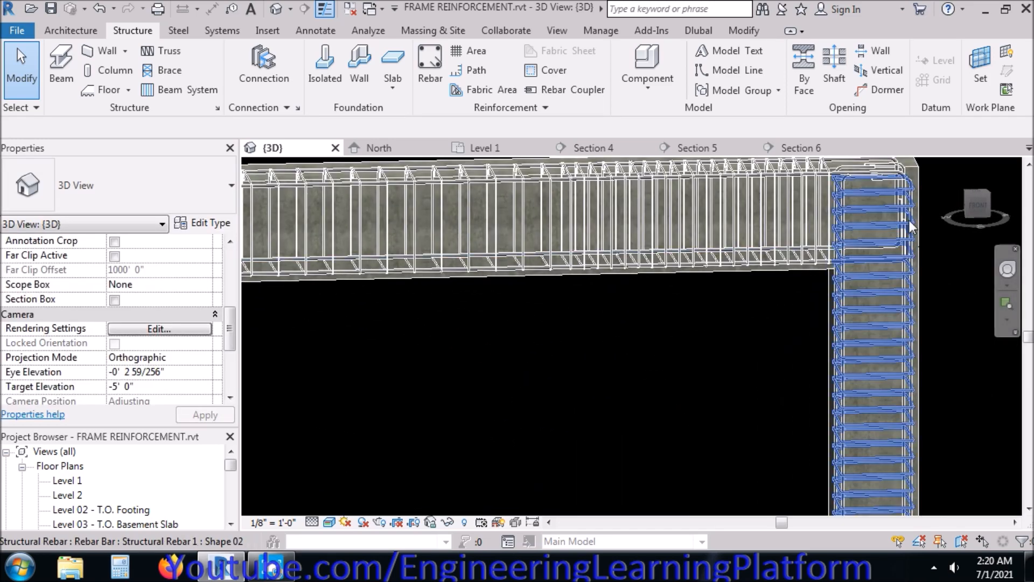
pyautogui.scroll(3, 908, 199)
pyautogui.moveTo(882, 313); pyautogui.dragTo(775, 395, button='middle')
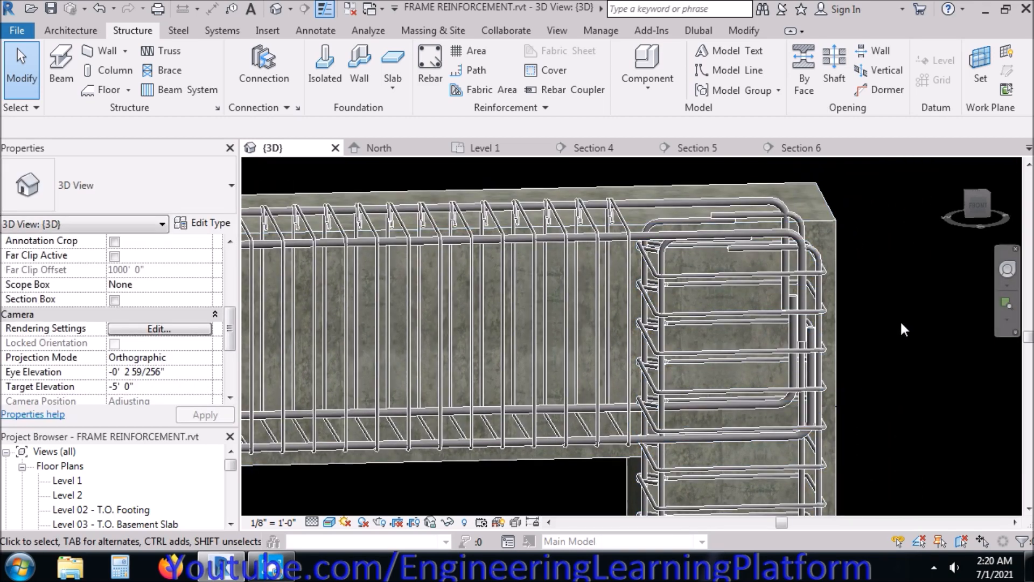
pyautogui.keyDown('shift'); pyautogui.moveTo(895, 273); pyautogui.dragTo(915, 354, button='middle'); pyautogui.keyUp('shift')
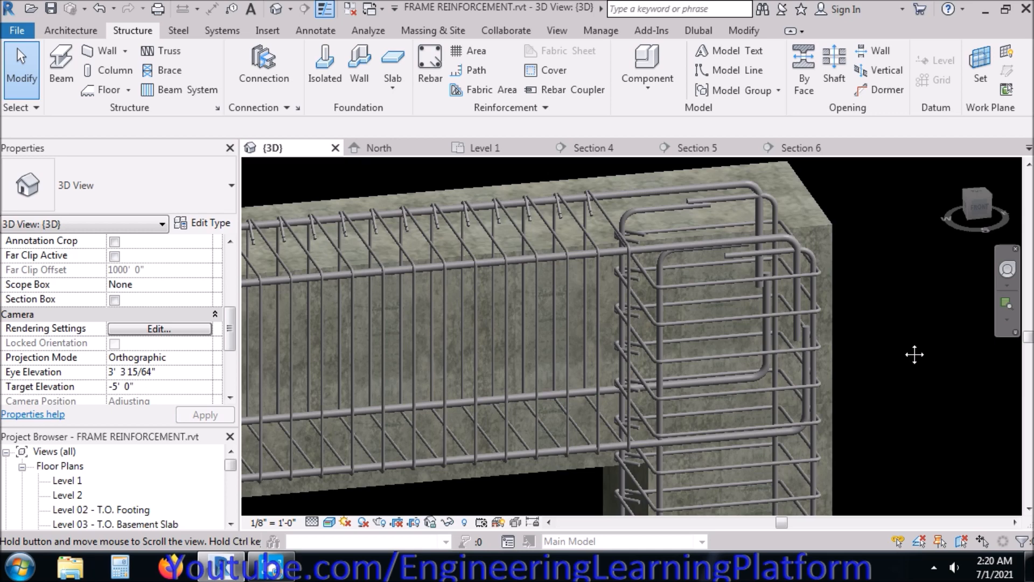
# - Inspect the beam's stirrup layout from the right column through midspan to the left column joint
pyautogui.scroll(-5, 930, 309)
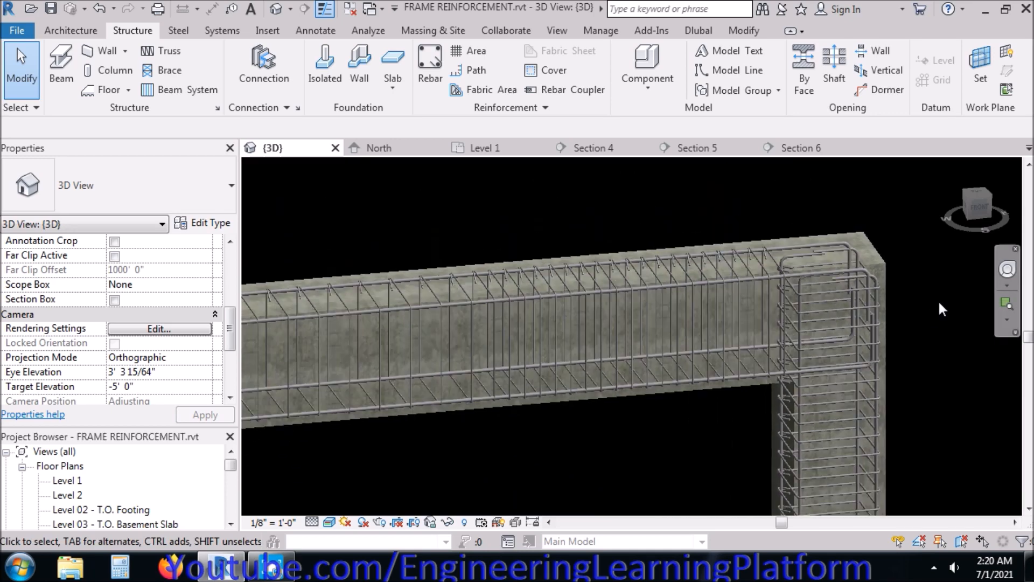
pyautogui.moveTo(671, 420); pyautogui.dragTo(821, 376, button='middle')
pyautogui.moveTo(546, 439); pyautogui.dragTo(659, 426, button='middle')
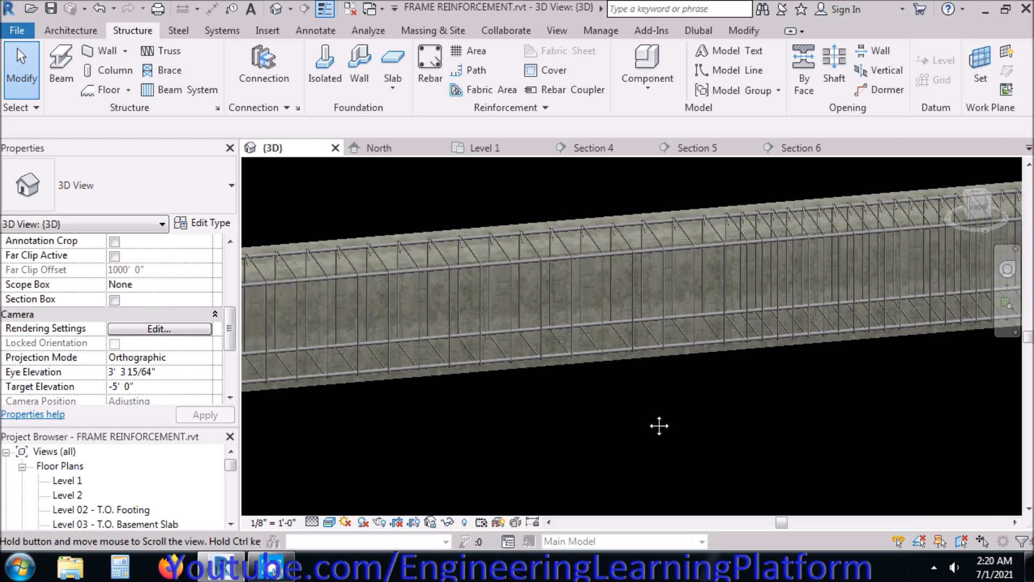
pyautogui.moveTo(422, 430); pyautogui.dragTo(940, 379, button='middle')
pyautogui.moveTo(644, 411); pyautogui.dragTo(774, 383, button='middle')
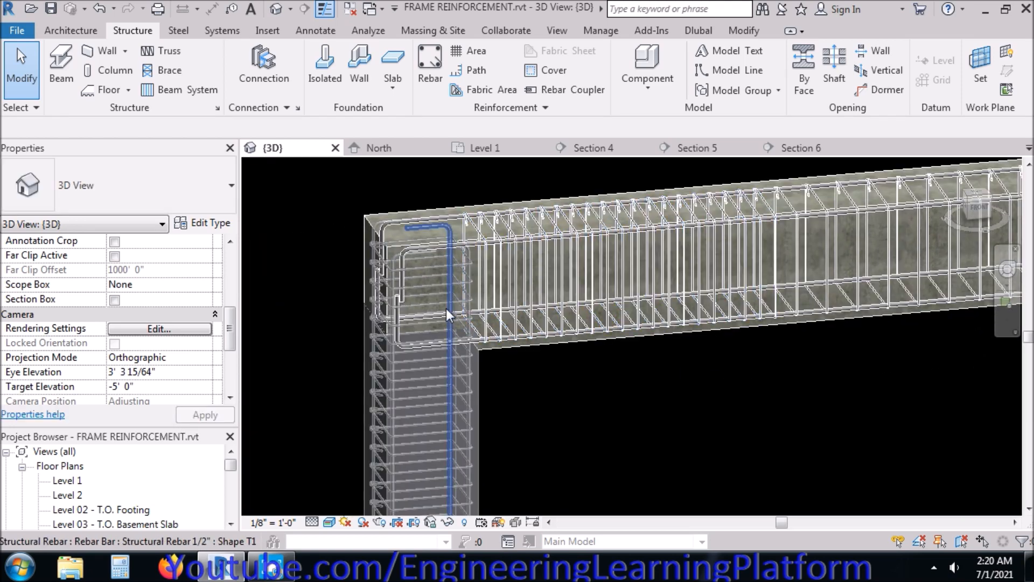
pyautogui.scroll(4, 434, 298)
pyautogui.scroll(-2, 602, 422)
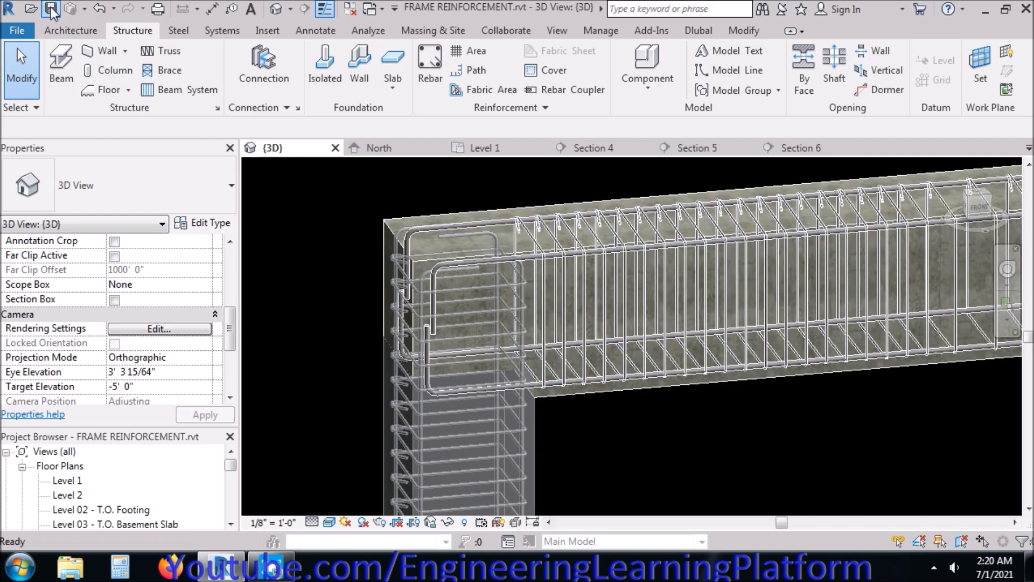
pyautogui.click(932, 559)
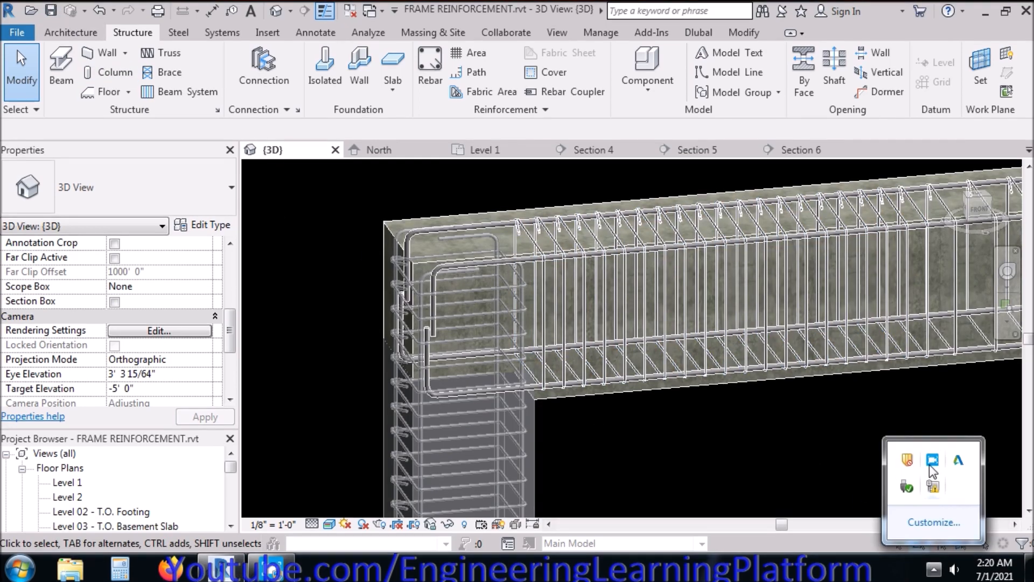
pyautogui.rightClick(931, 464)
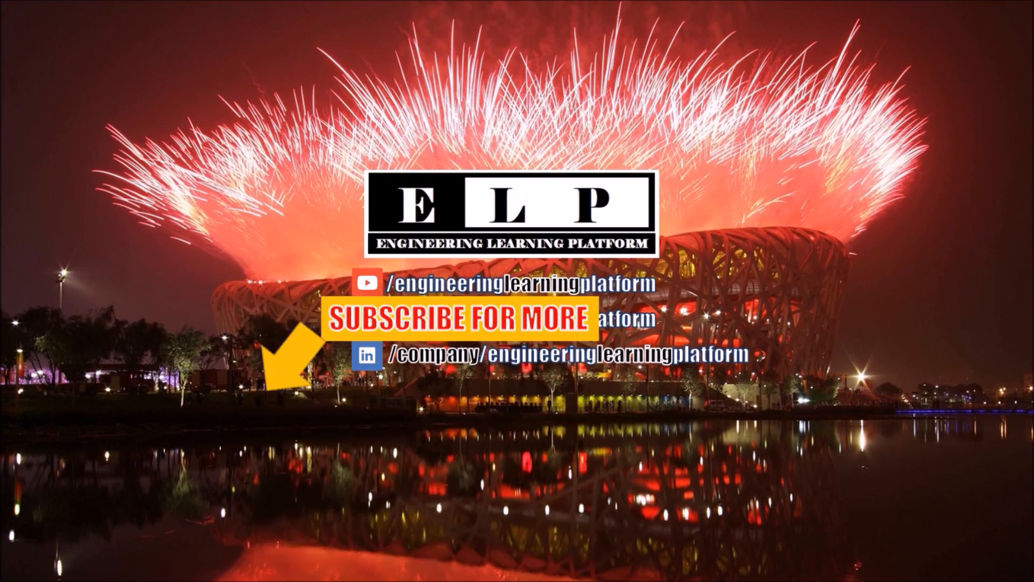